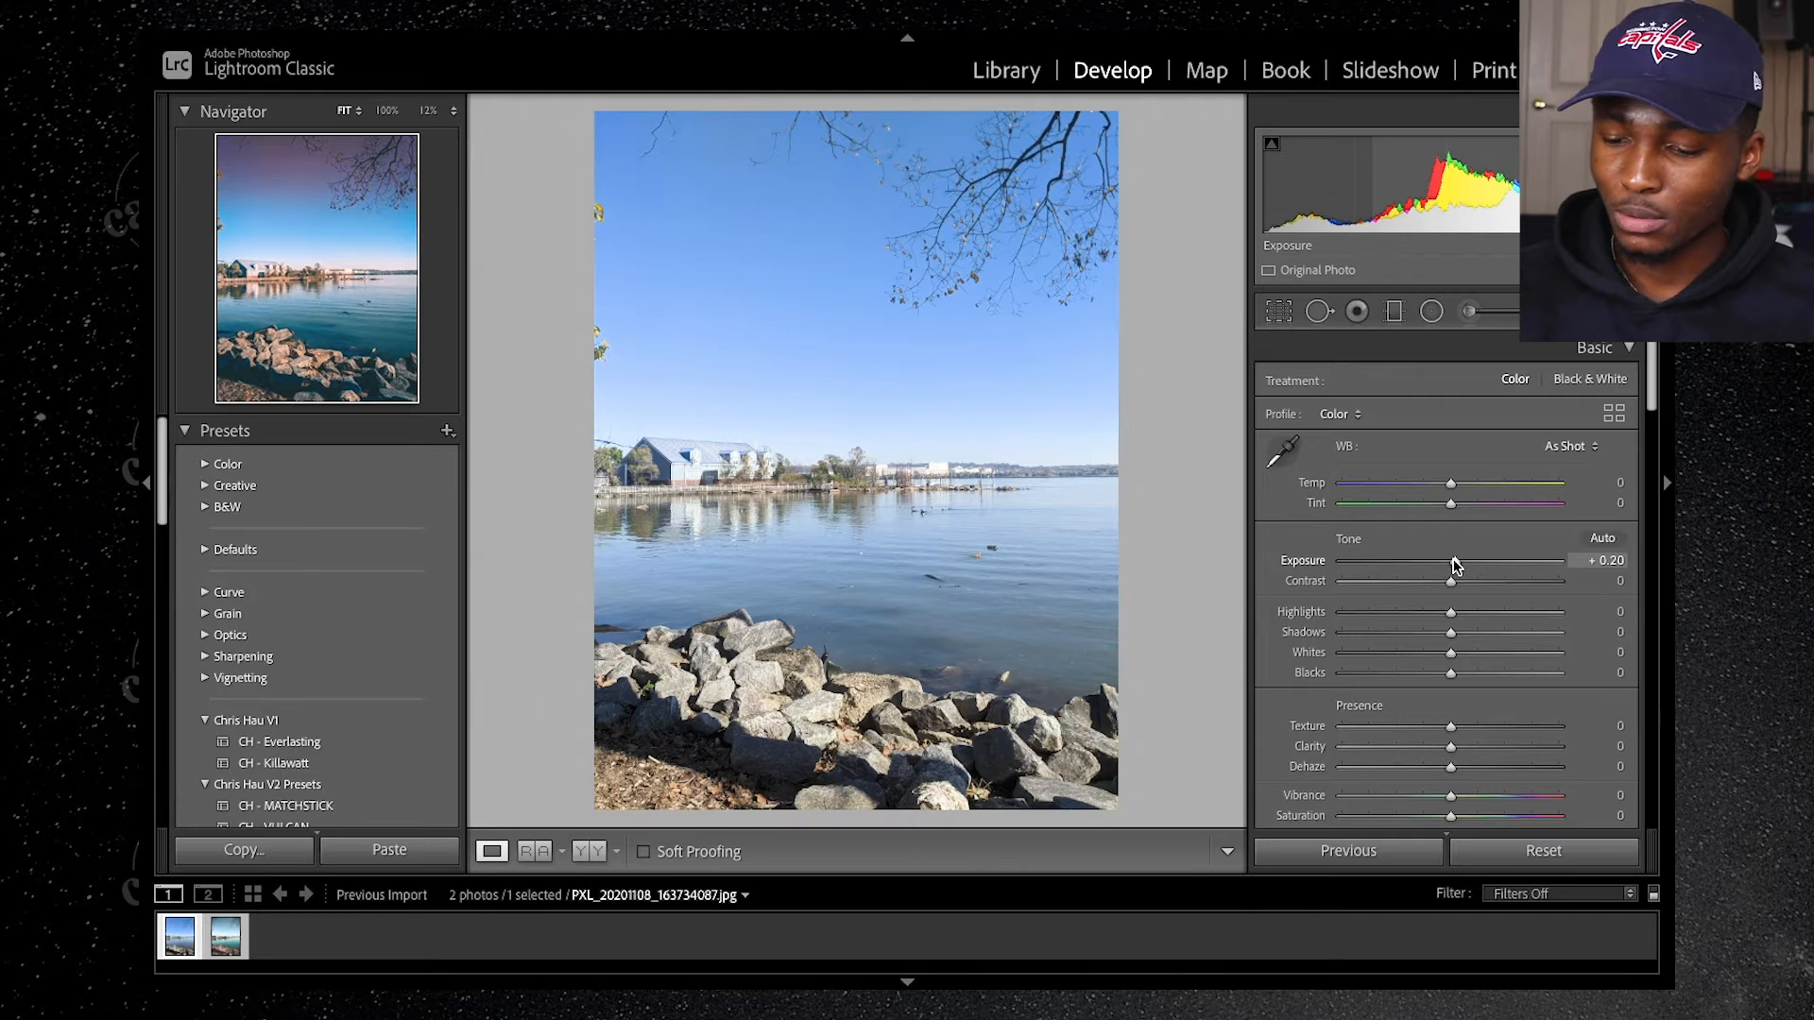
Step: Brighten the lake photo by setting Exposure to +0.30, Highlights to +25 and Shadows to +42
{"action": "left_click_drag", "start_coordinate": [1455, 564], "coordinate": [1459, 564]}
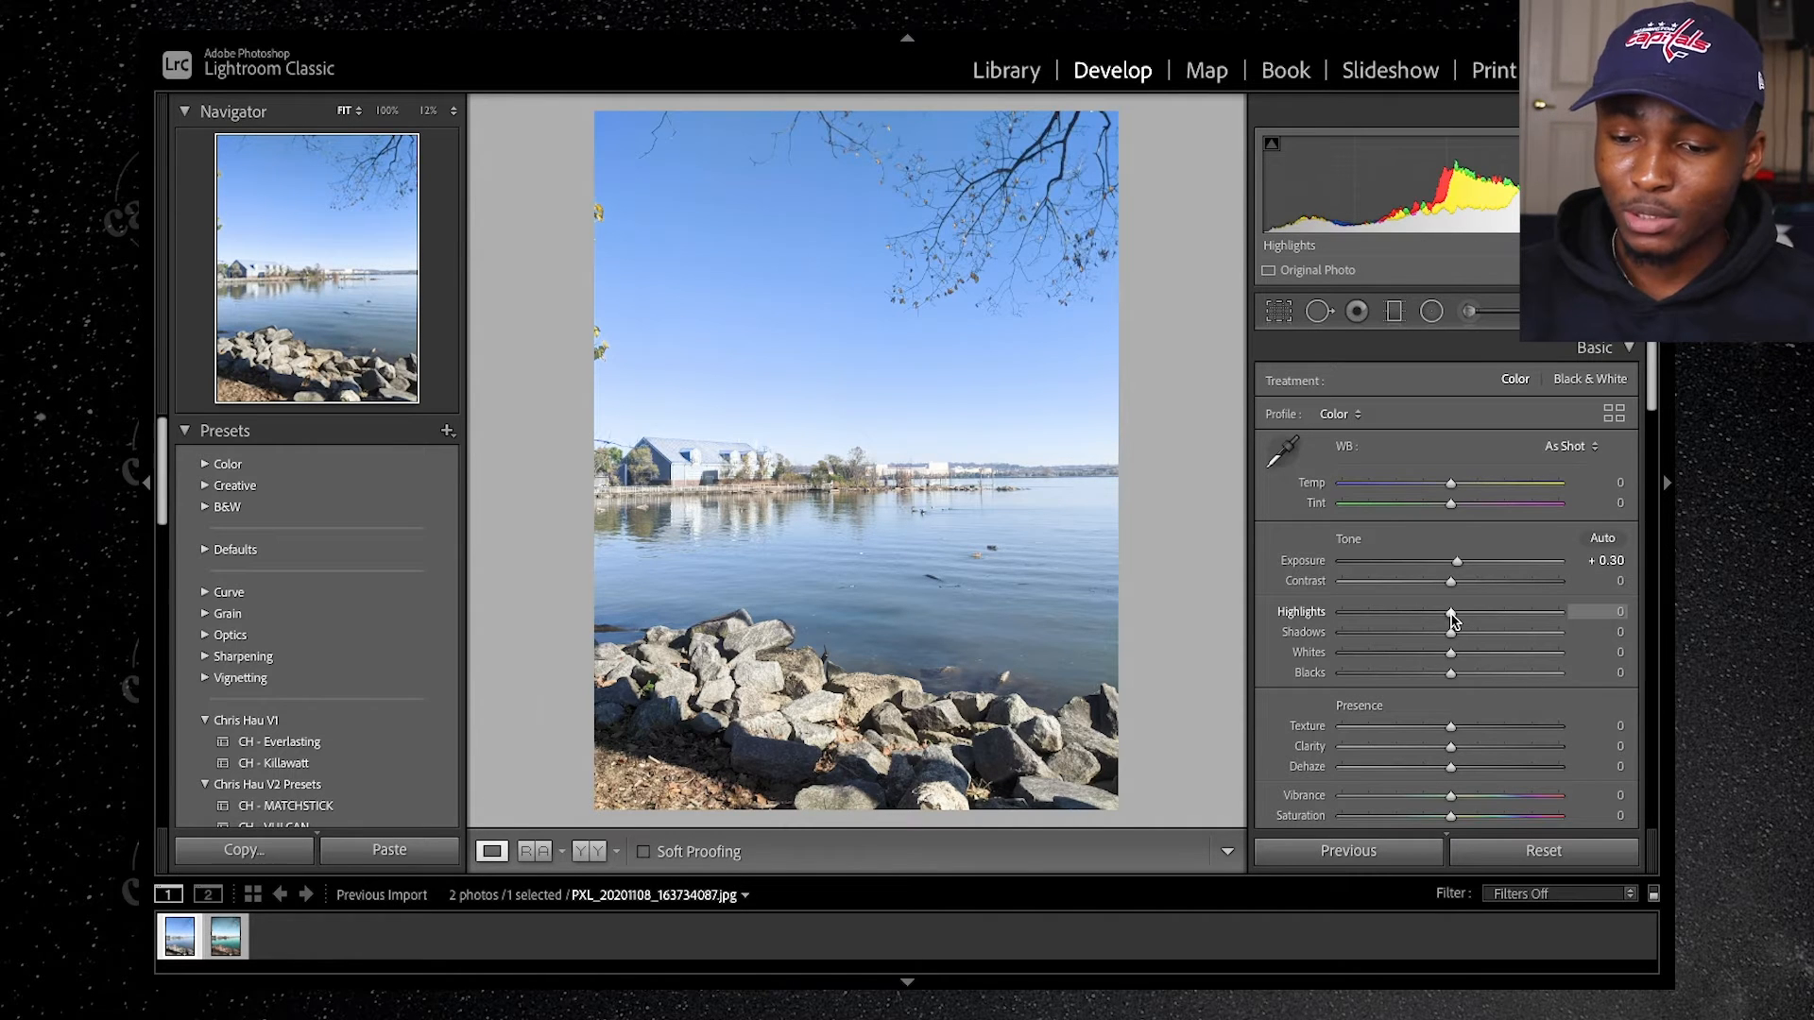
{"action": "left_click_drag", "start_coordinate": [1452, 617], "coordinate": [1480, 620]}
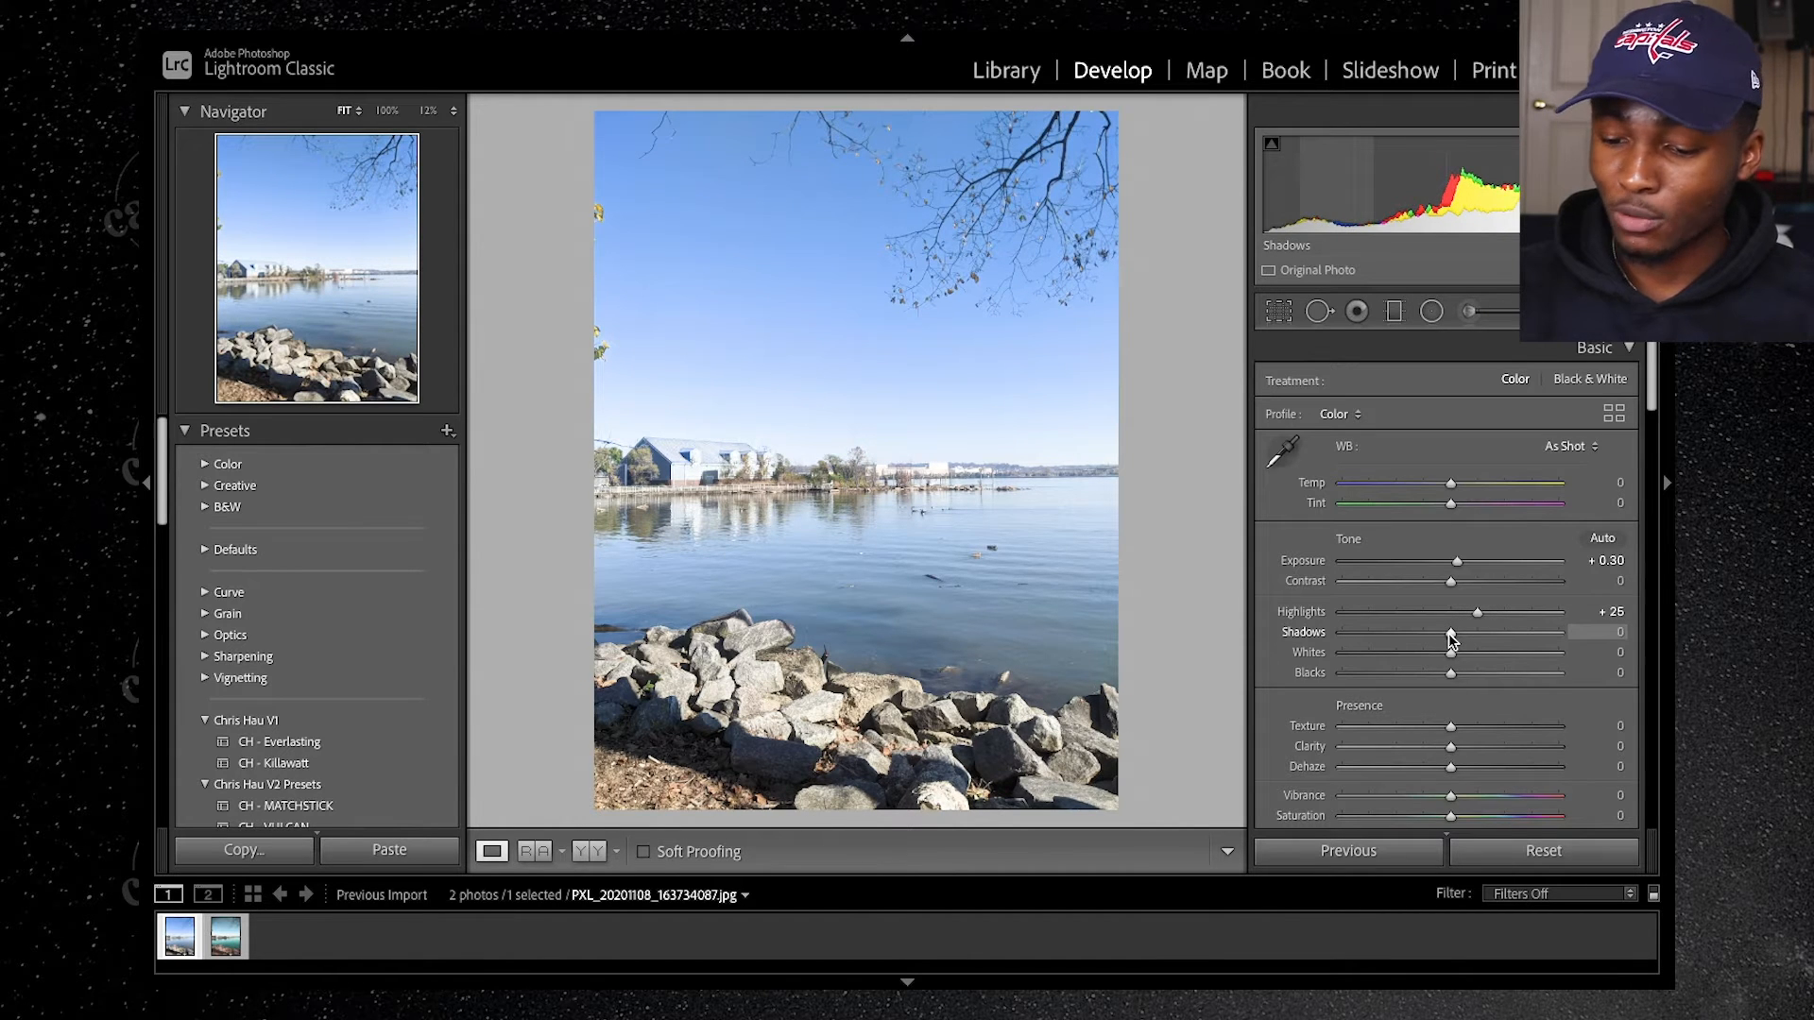
{"action": "left_click_drag", "start_coordinate": [1451, 640], "coordinate": [1496, 640]}
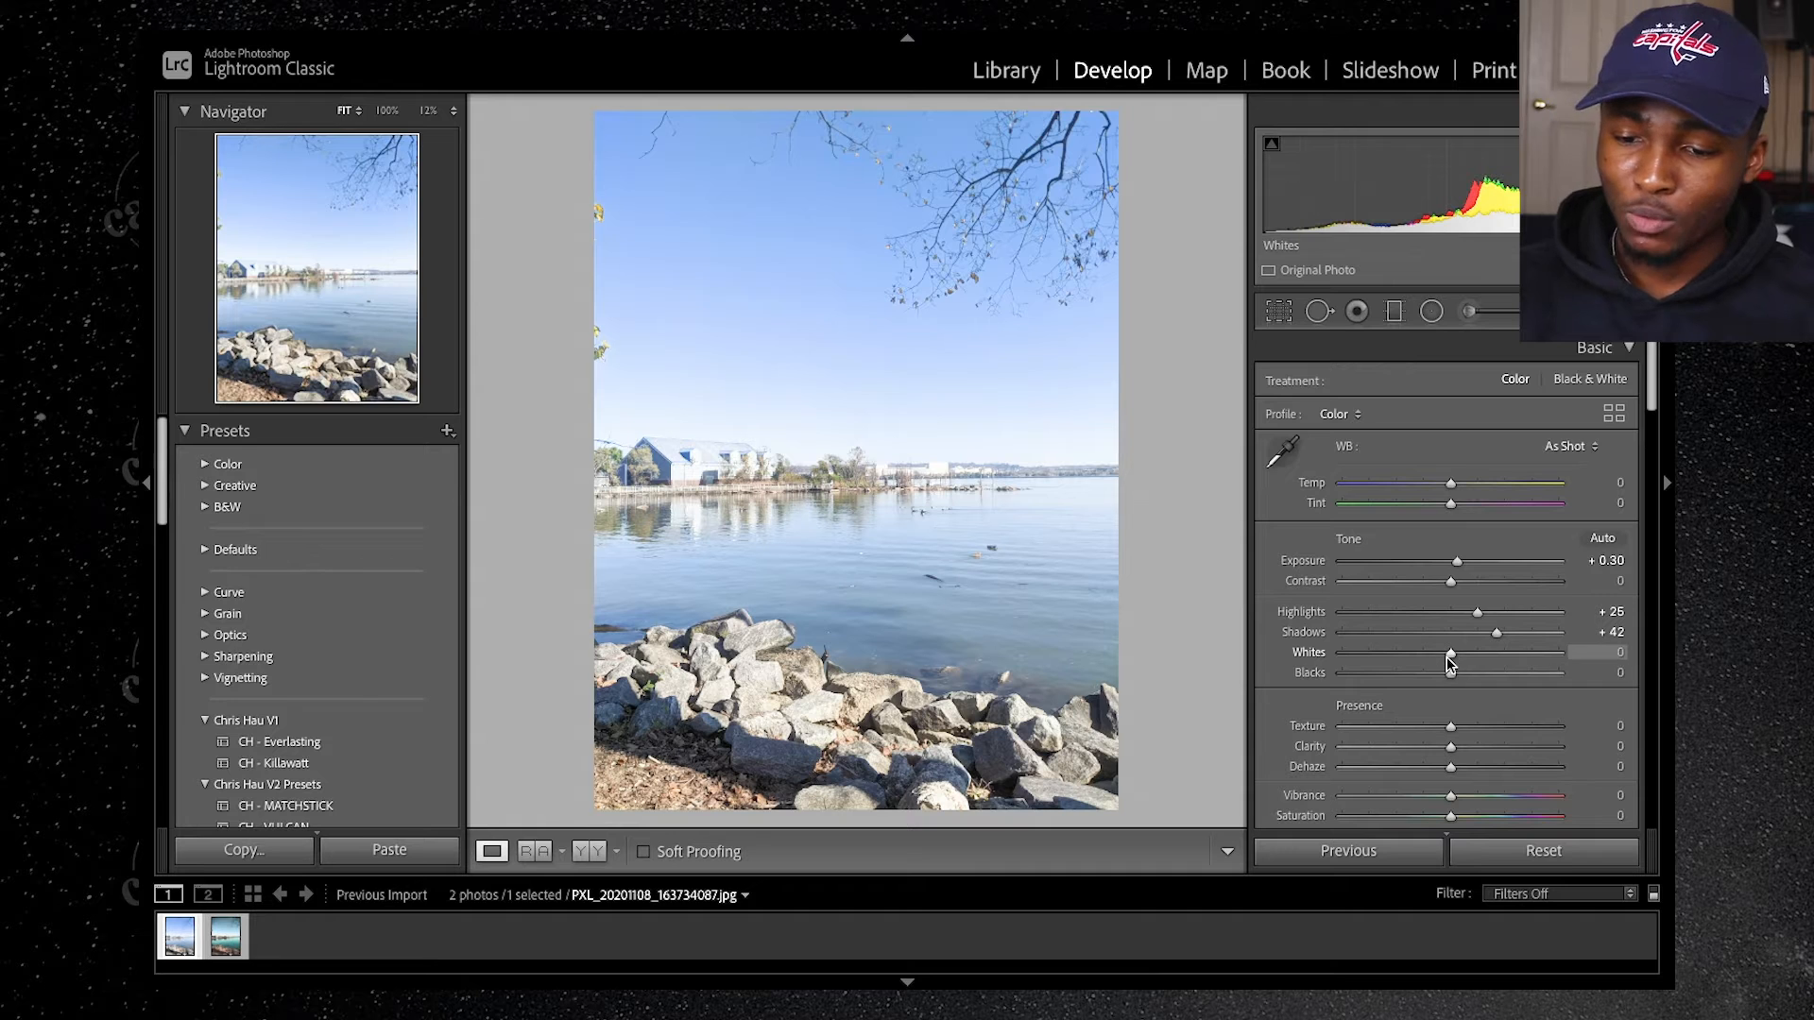
Step: Set the photo's Whites to -15 and Blacks to -20
{"action": "left_click", "coordinate": [1615, 653]}
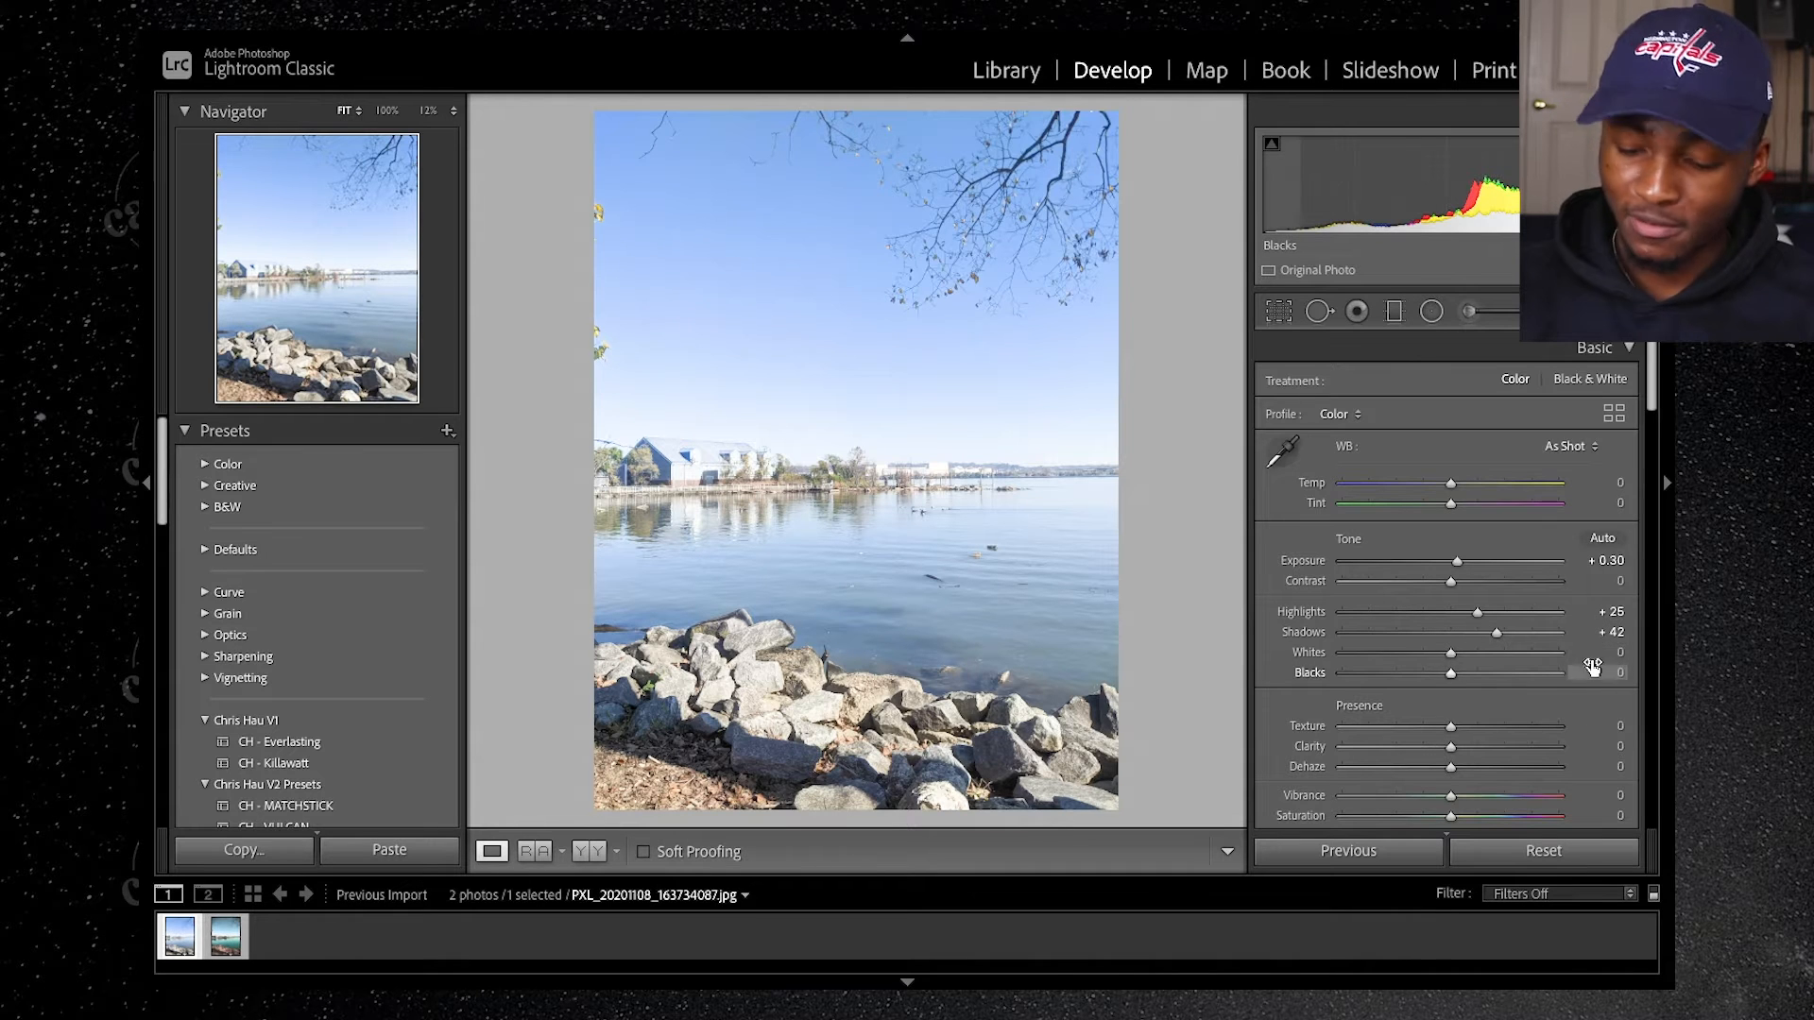
{"action": "type", "text": "- "}
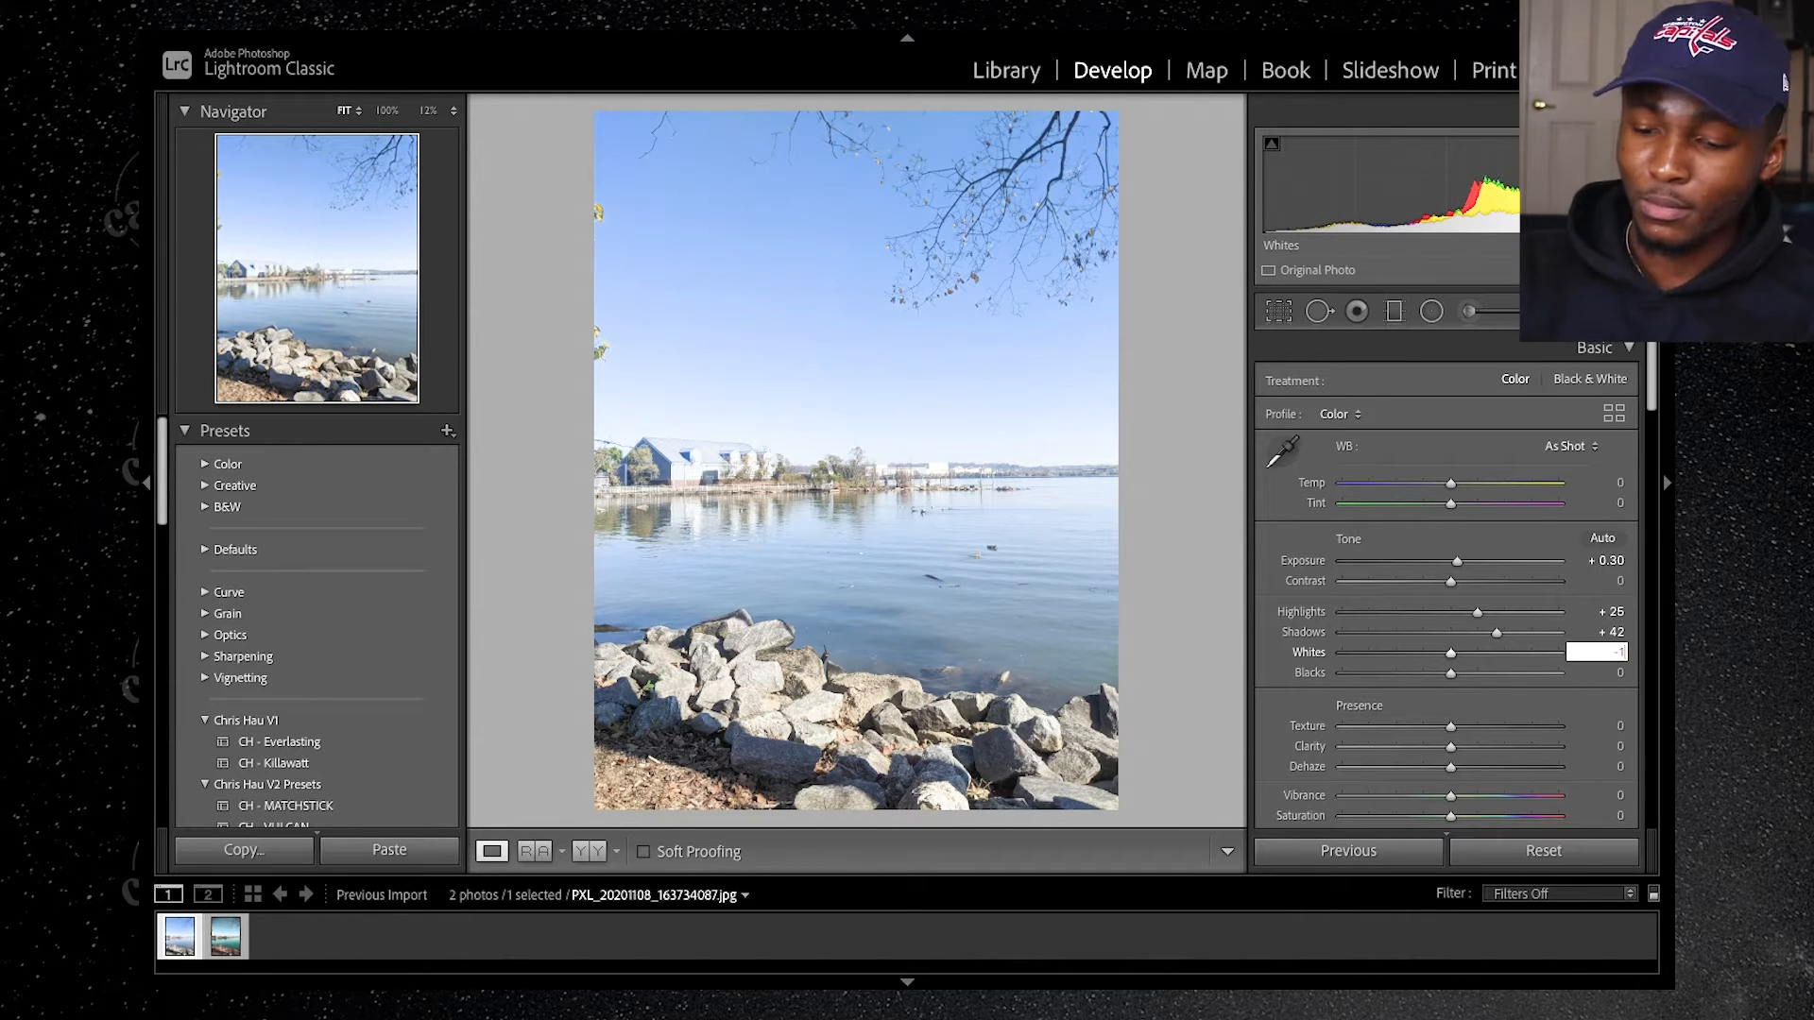
{"action": "type", "text": "15"}
{"action": "key", "text": "Return"}
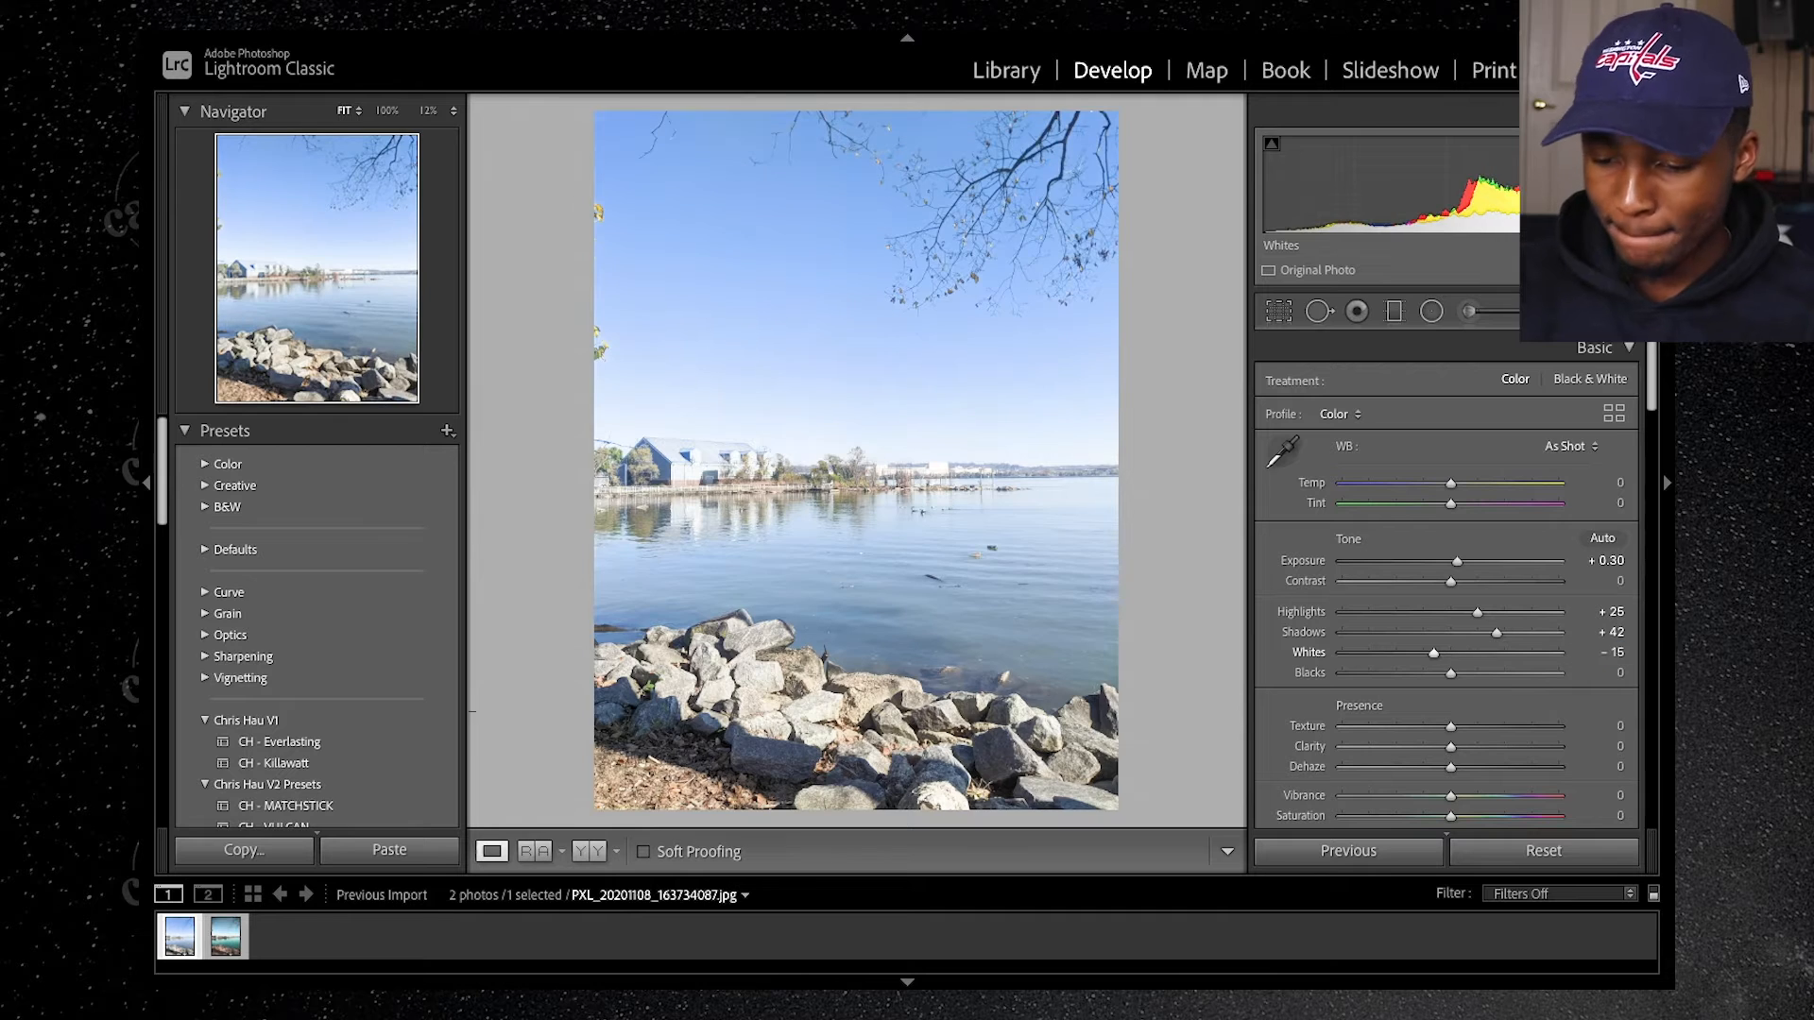
{"action": "left_click", "coordinate": [1613, 675]}
{"action": "type", "text": "- "}
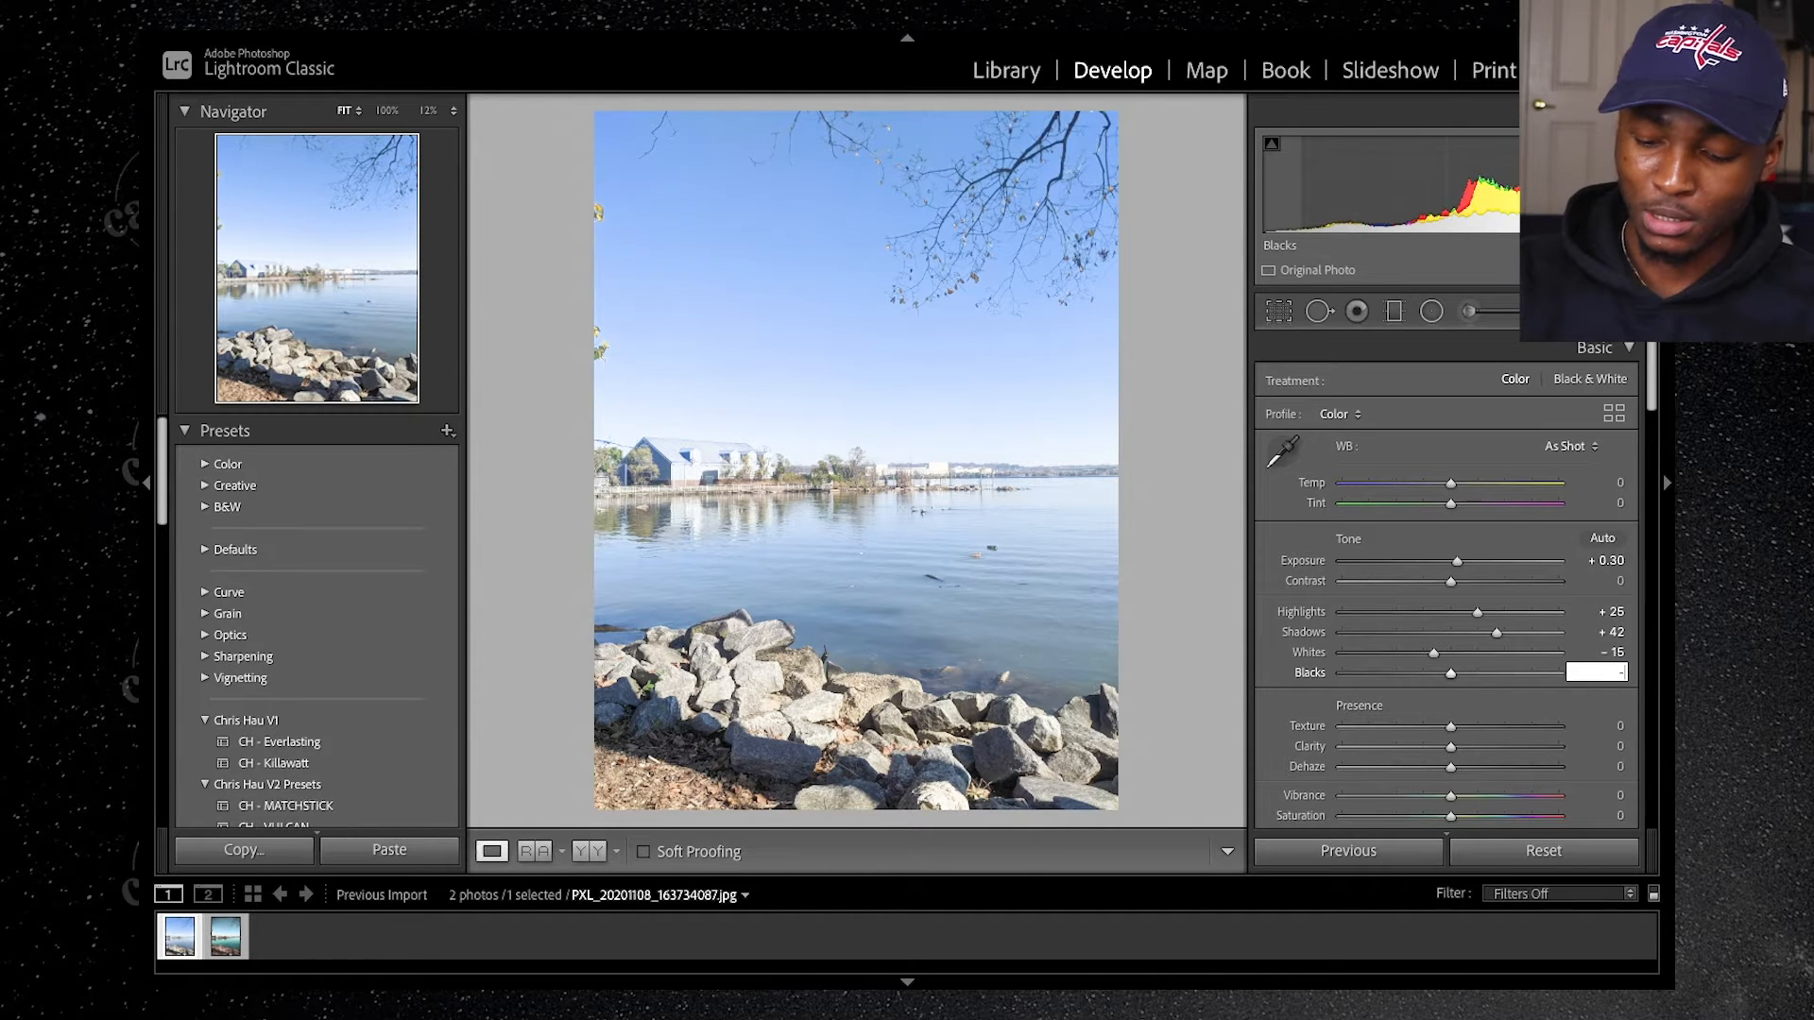
{"action": "type", "text": "20"}
{"action": "key", "text": "Return"}
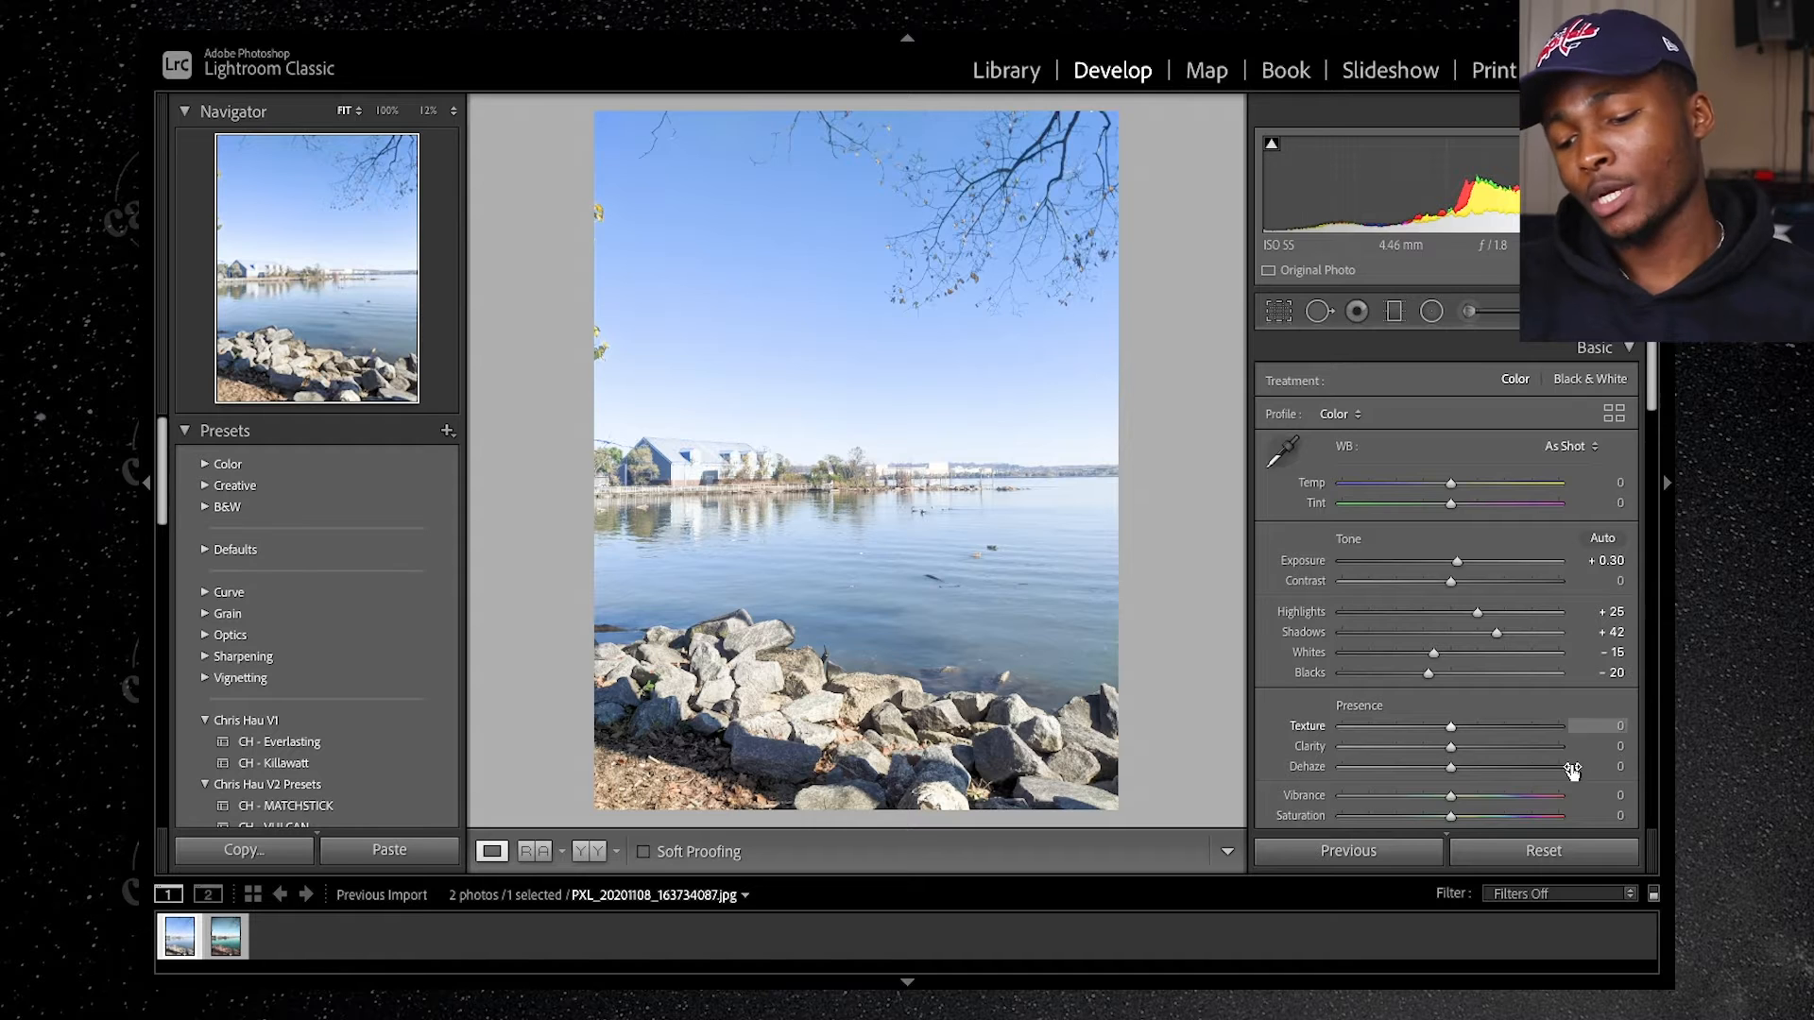
Step: Adjust the photo's presence settings to Clarity +16, Saturation -20 and Vibrance -10
{"action": "scroll", "coordinate": [1481, 716], "scroll_direction": "down", "scroll_amount": 2}
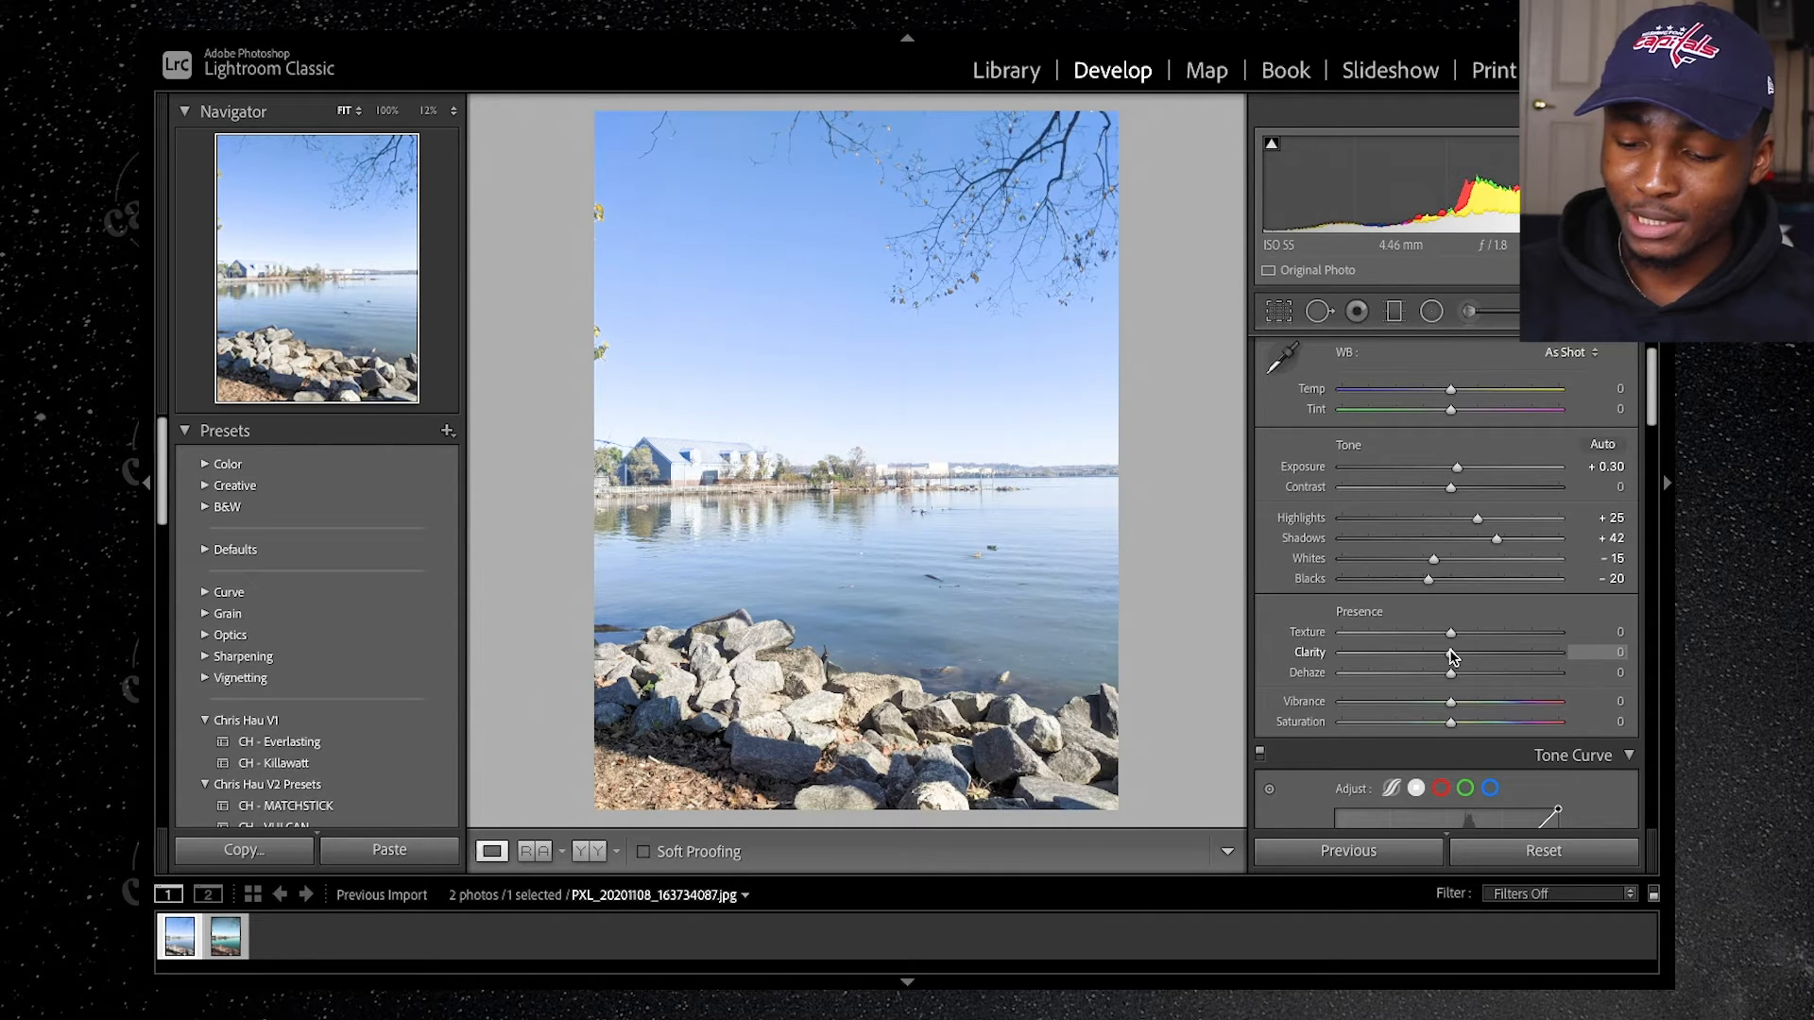
{"action": "left_click_drag", "start_coordinate": [1450, 653], "coordinate": [1465, 656]}
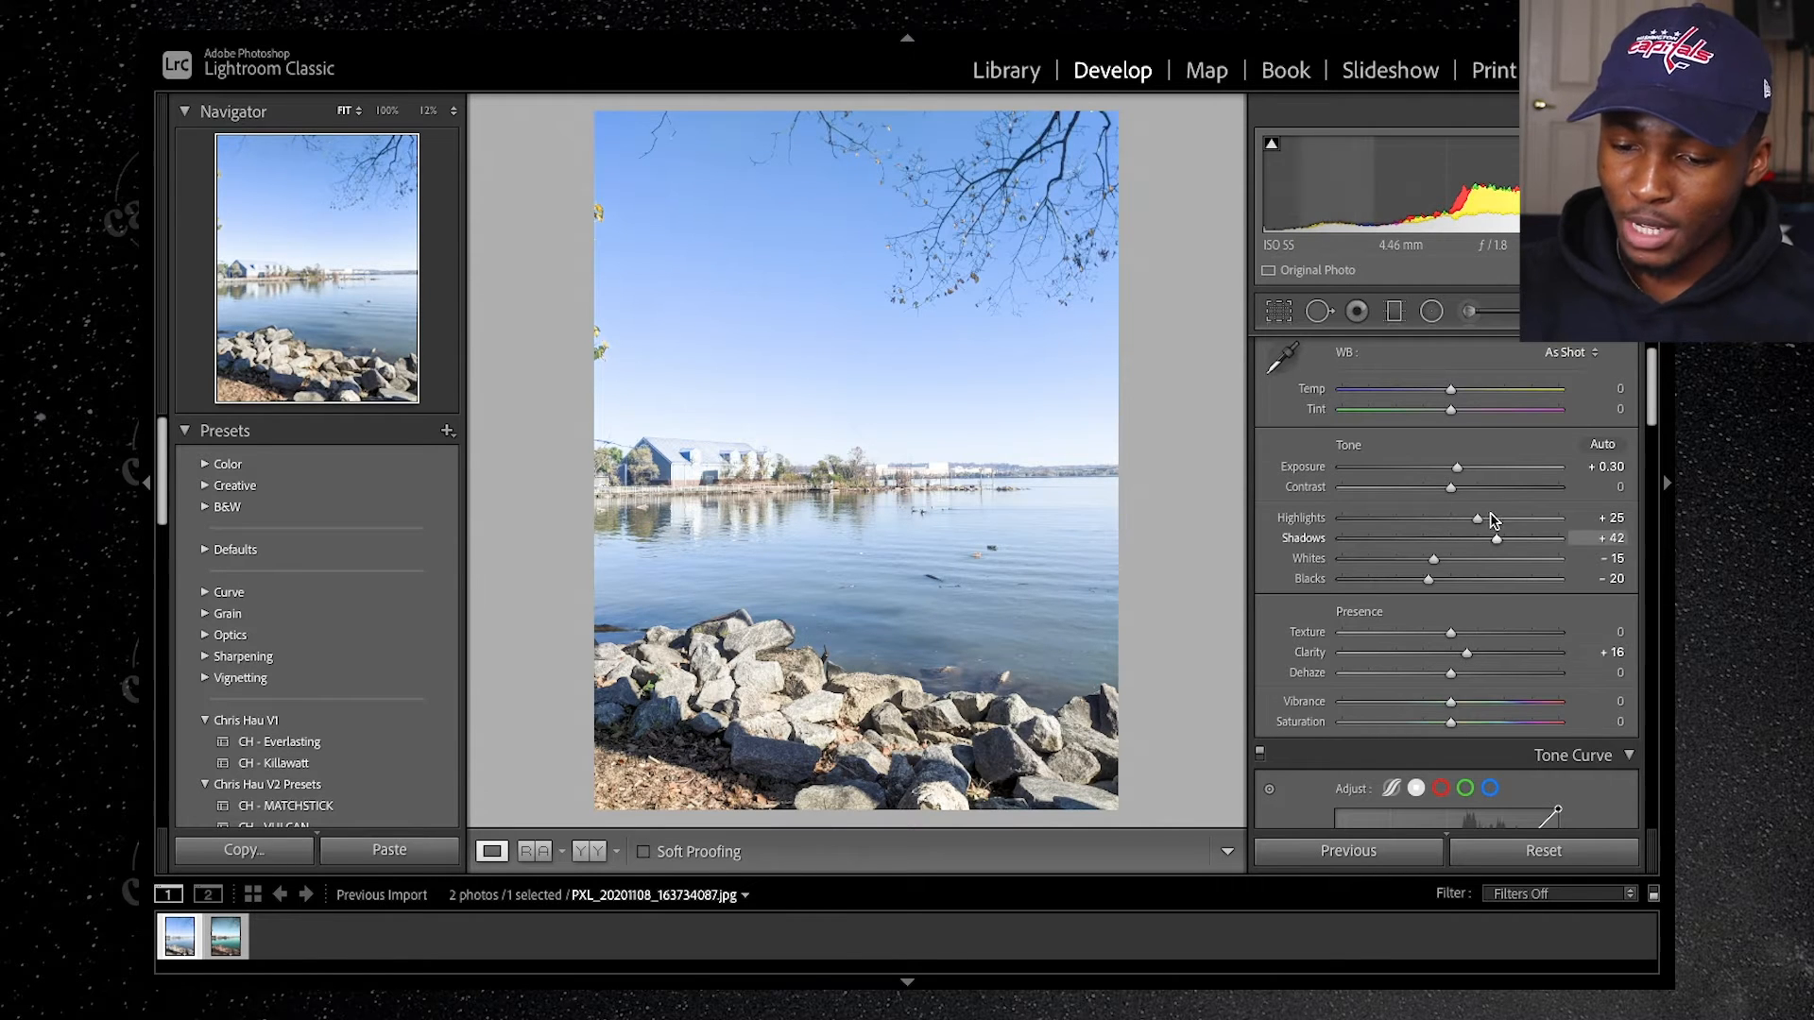
{"action": "scroll", "coordinate": [1479, 669], "scroll_direction": "down", "scroll_amount": 1}
{"action": "scroll", "coordinate": [1480, 669], "scroll_direction": "down", "scroll_amount": 3}
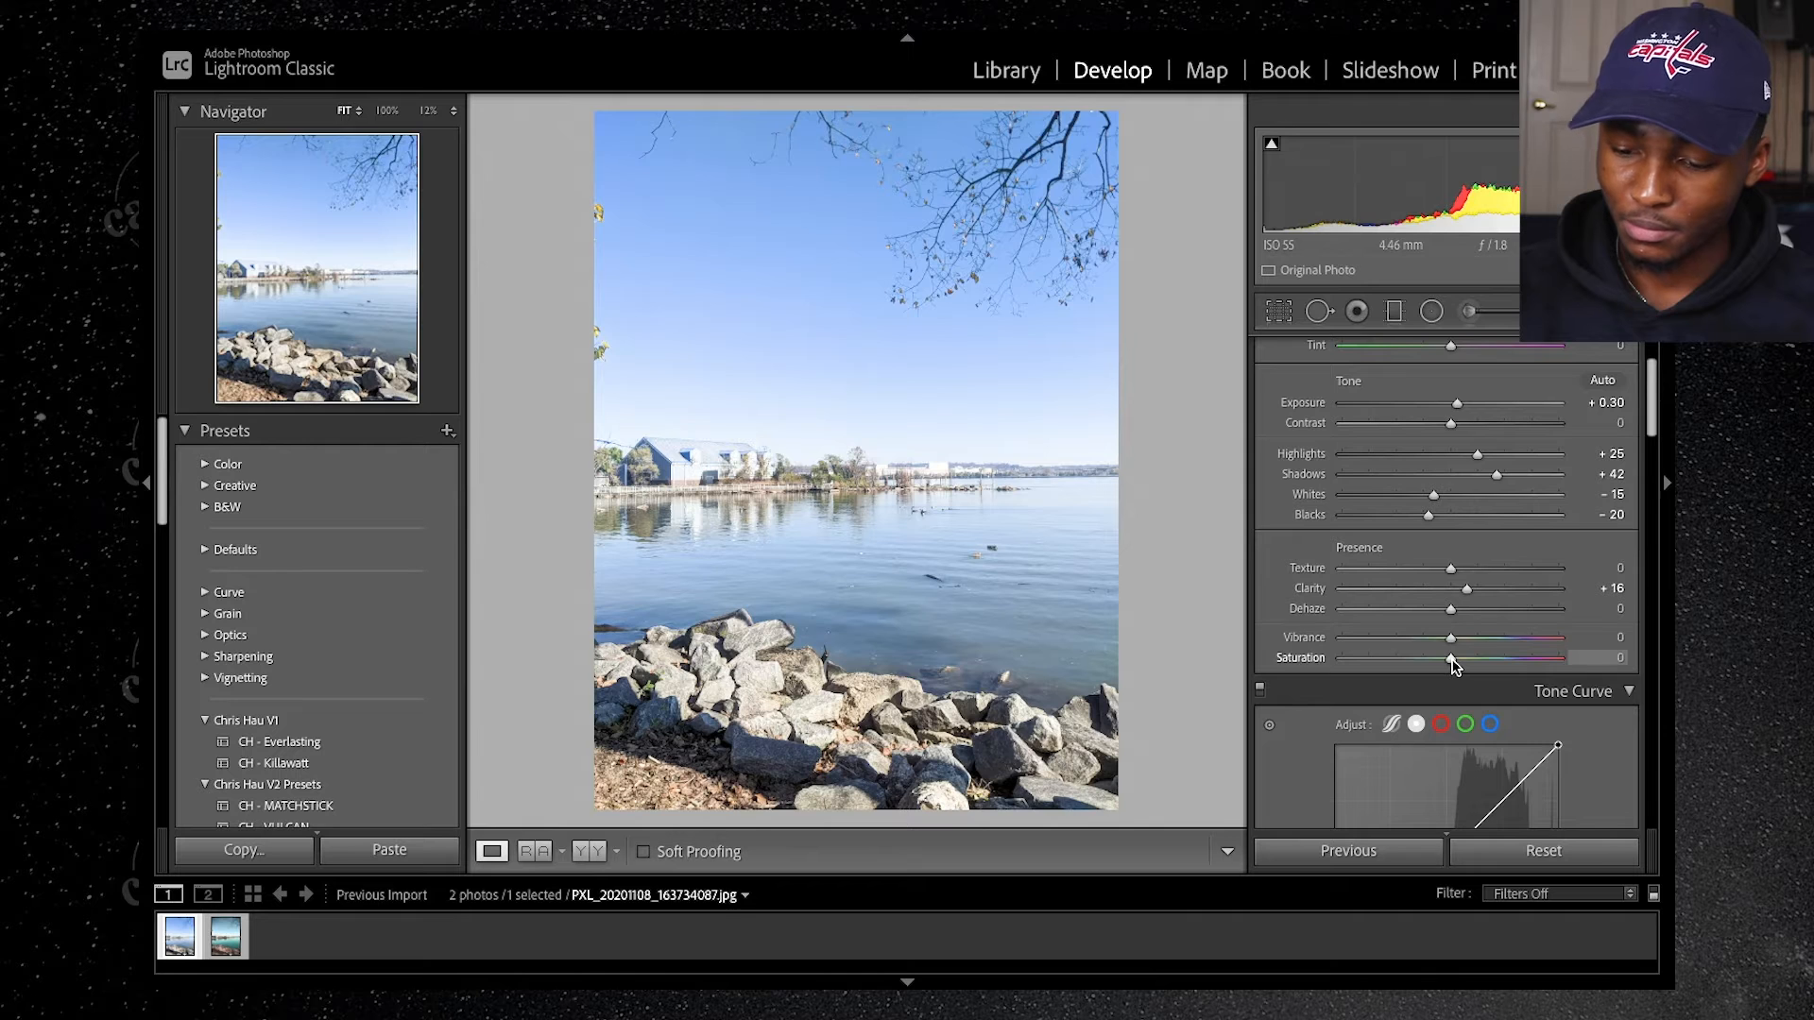
{"action": "left_click_drag", "start_coordinate": [1447, 659], "coordinate": [1428, 660]}
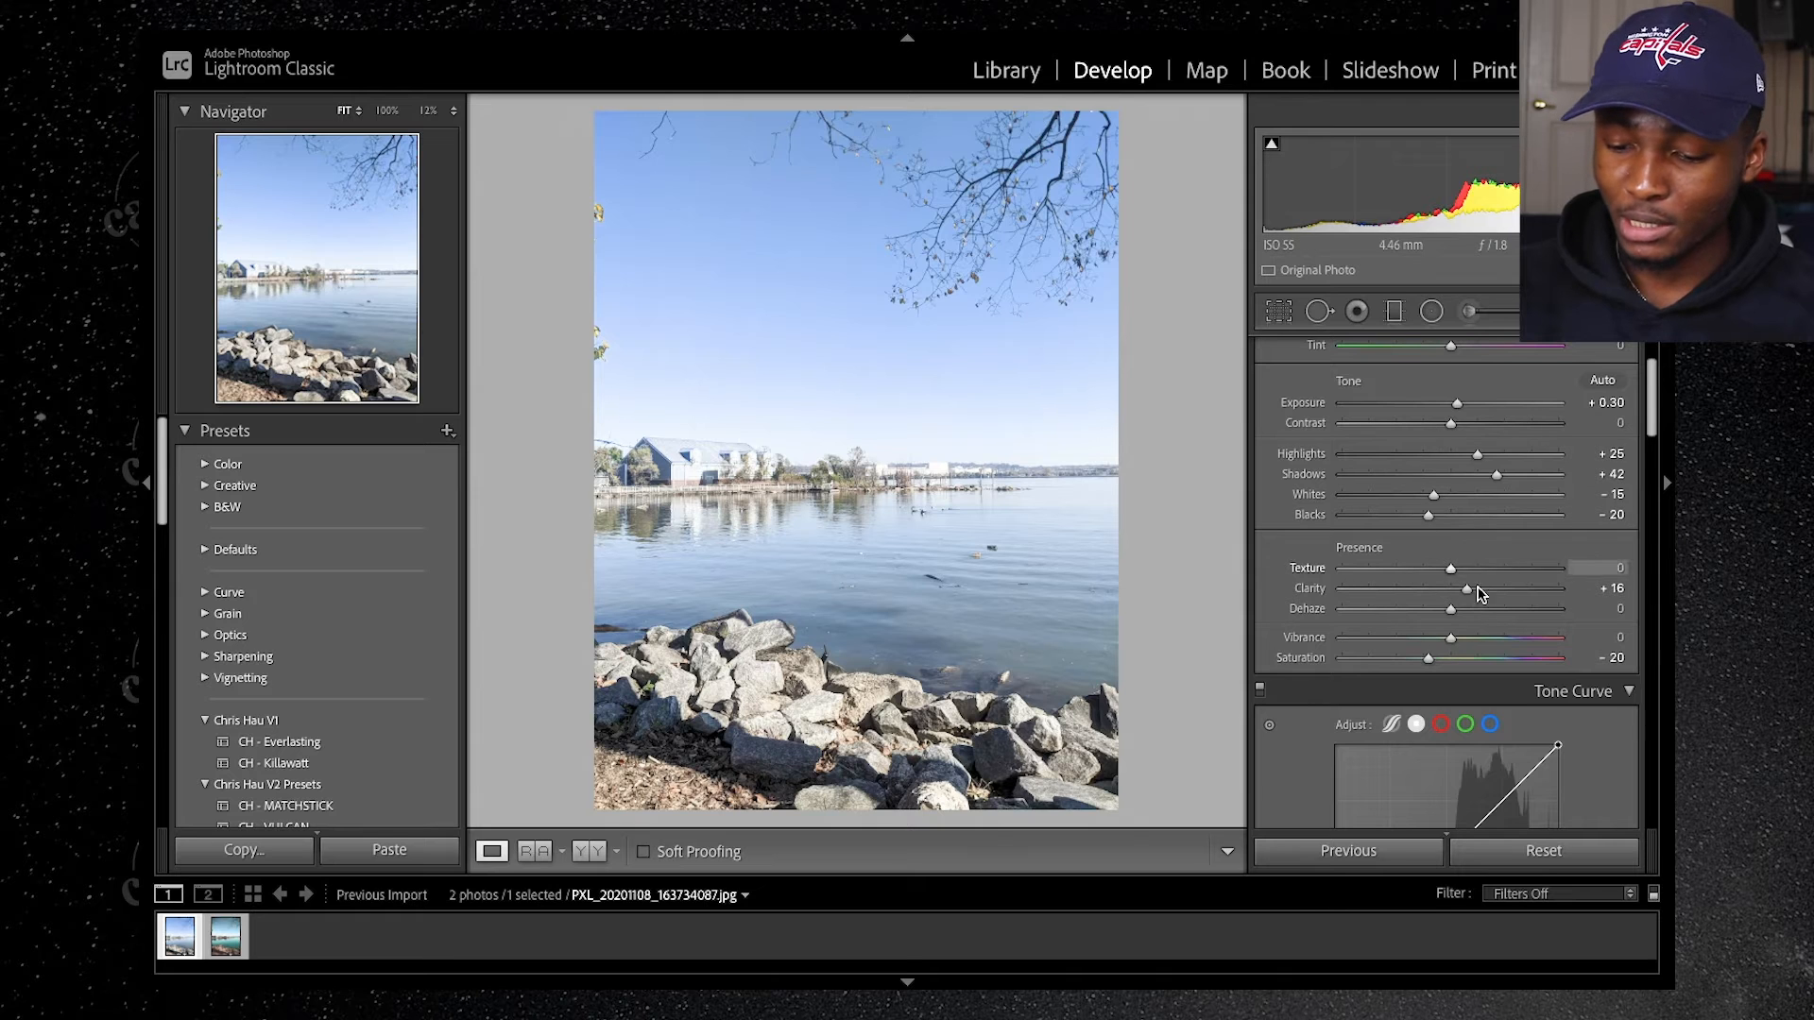
{"action": "left_click_drag", "start_coordinate": [1452, 638], "coordinate": [1440, 643]}
Step: Warm the photo's white balance by raising the Temp value to +9
{"action": "scroll", "coordinate": [1465, 434], "scroll_direction": "up", "scroll_amount": 3}
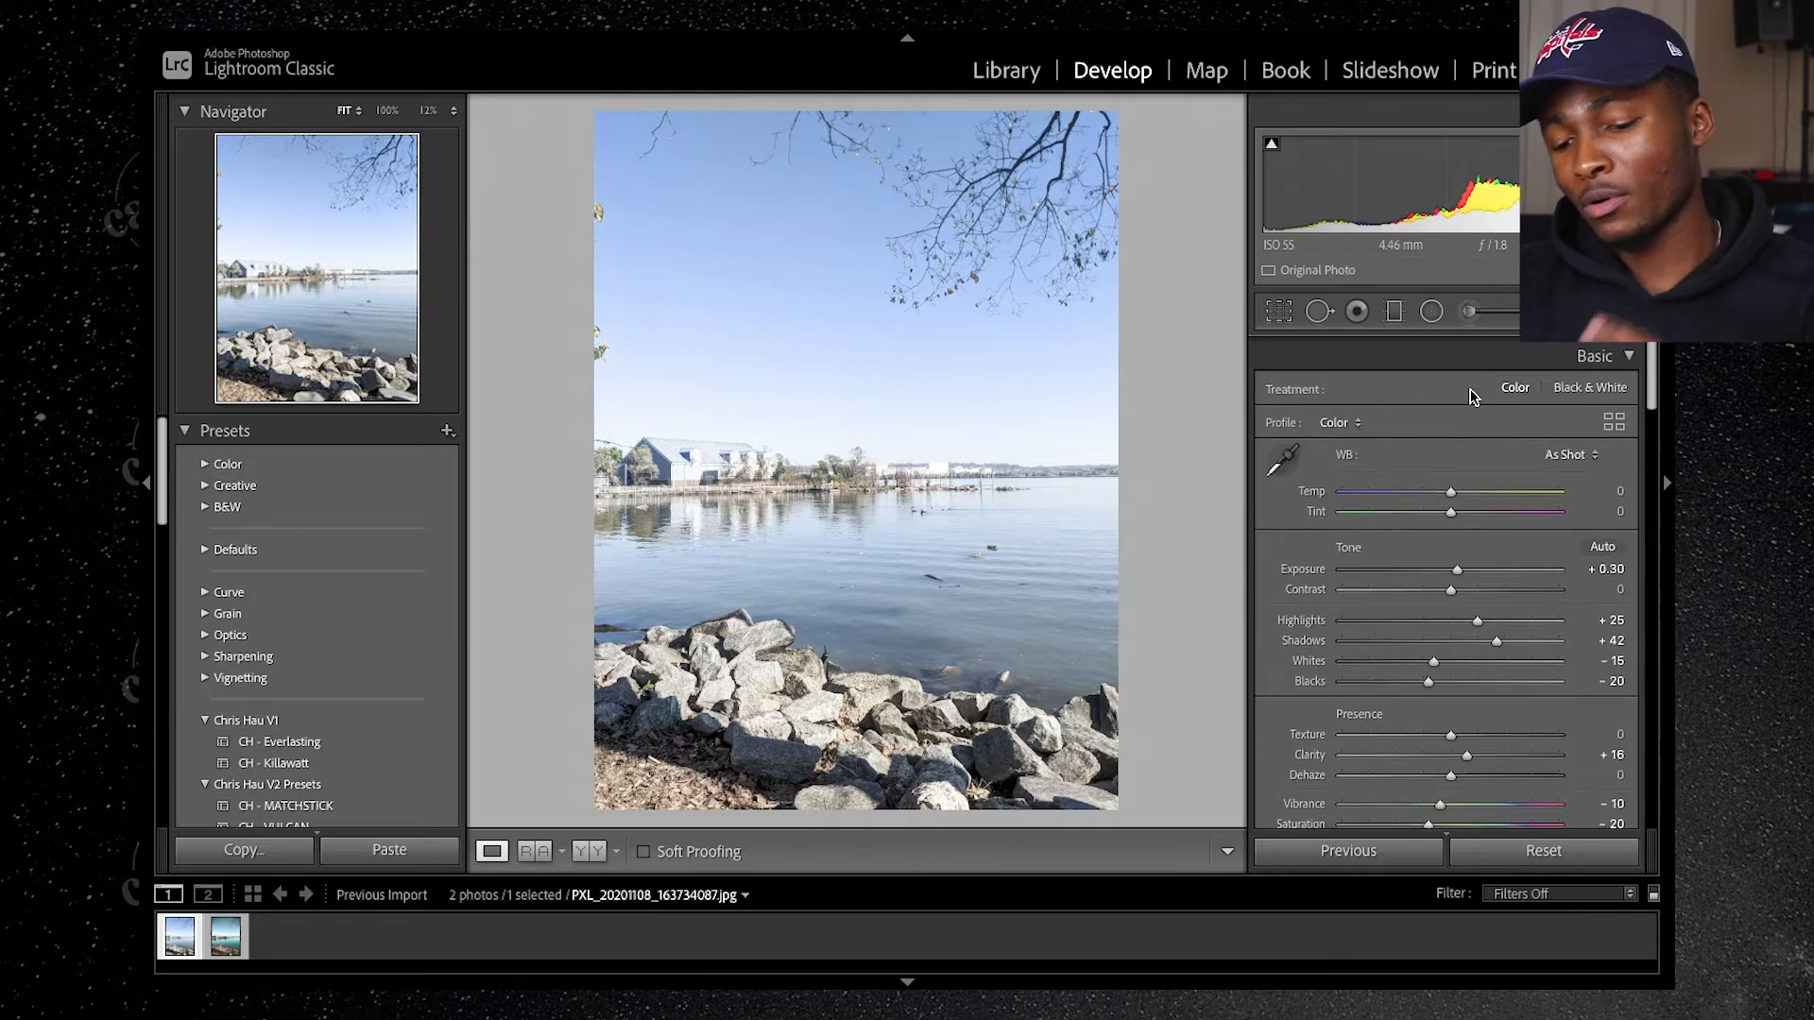
{"action": "scroll", "coordinate": [1471, 397], "scroll_direction": "down", "scroll_amount": 1}
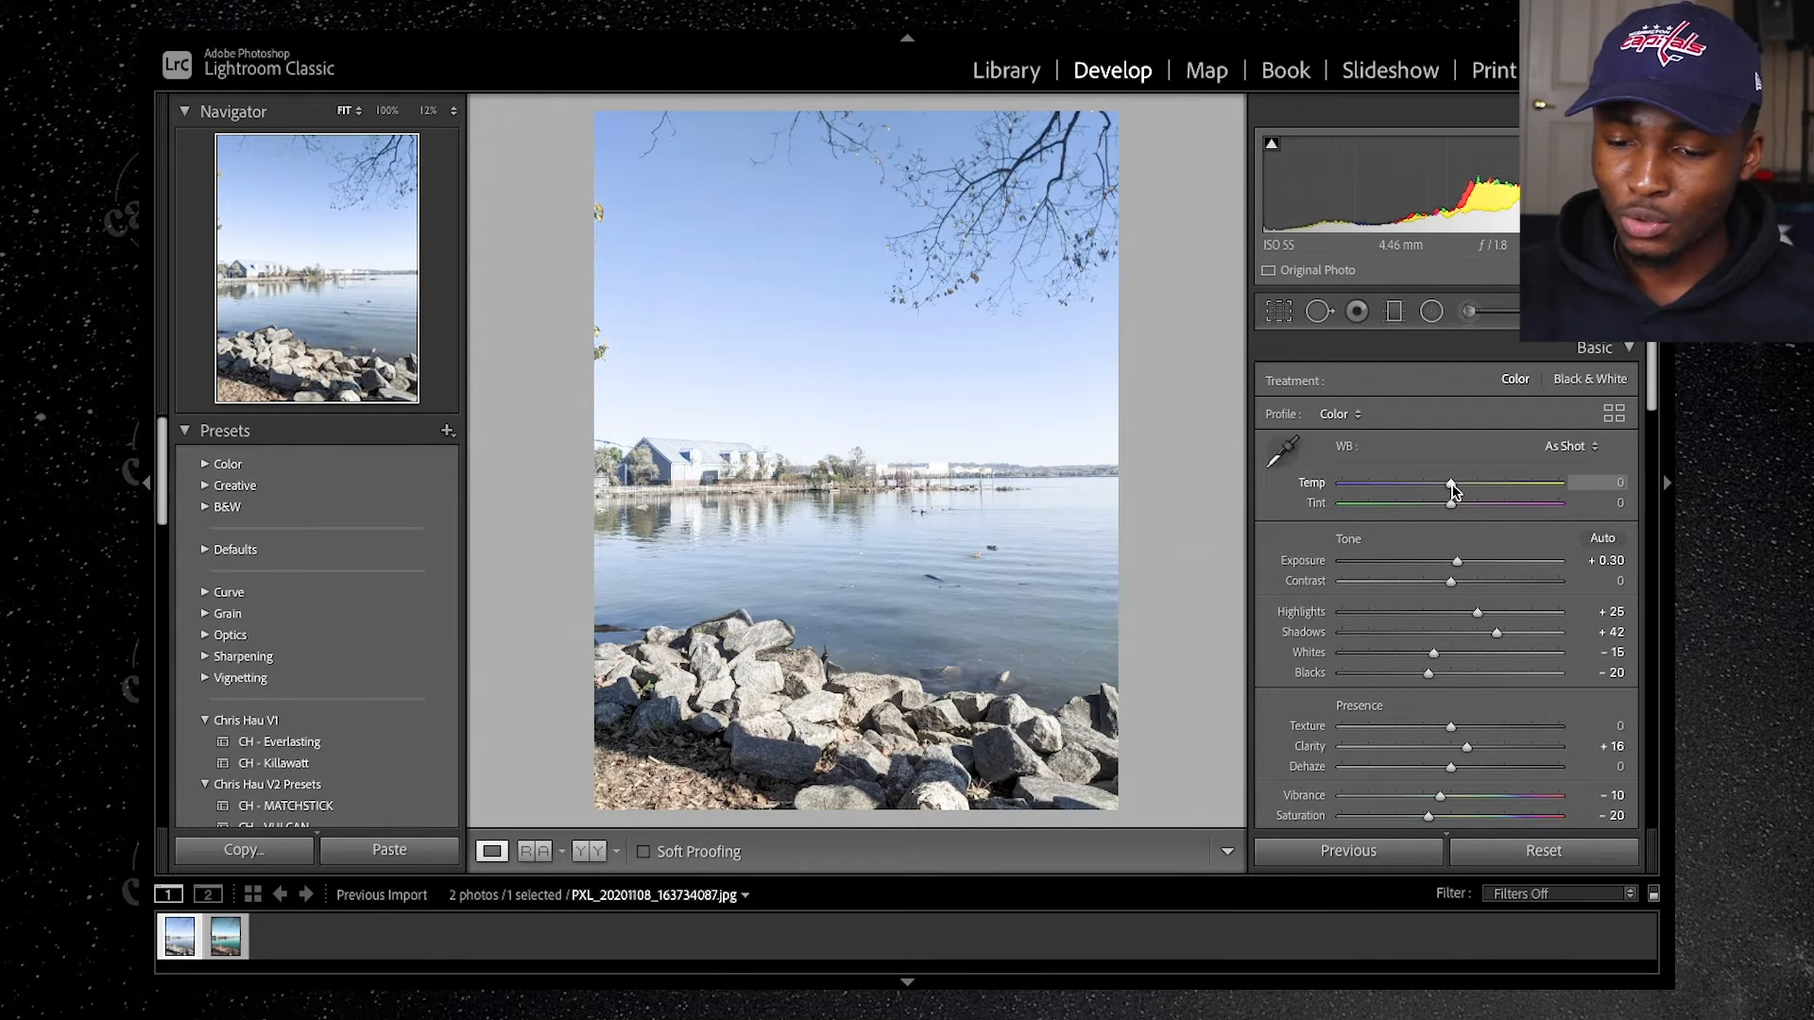
{"action": "left_click_drag", "start_coordinate": [1453, 486], "coordinate": [1457, 487]}
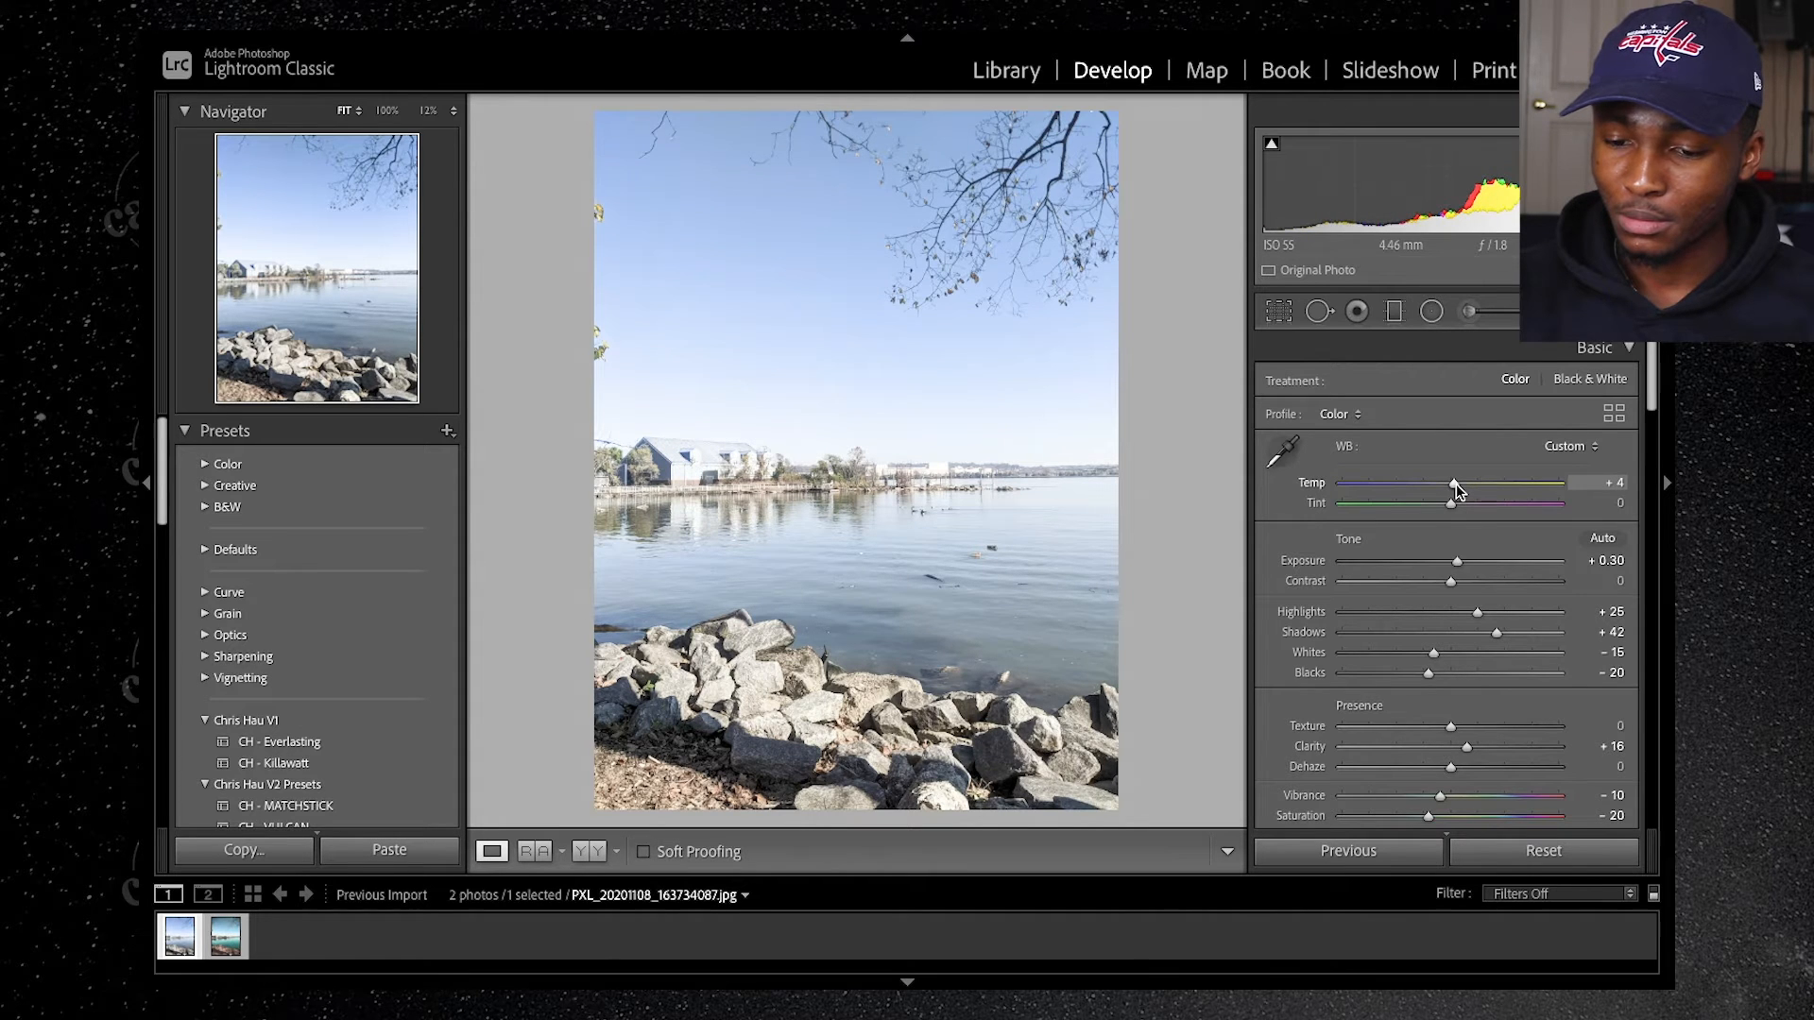
{"action": "left_click_drag", "start_coordinate": [1457, 488], "coordinate": [1462, 489]}
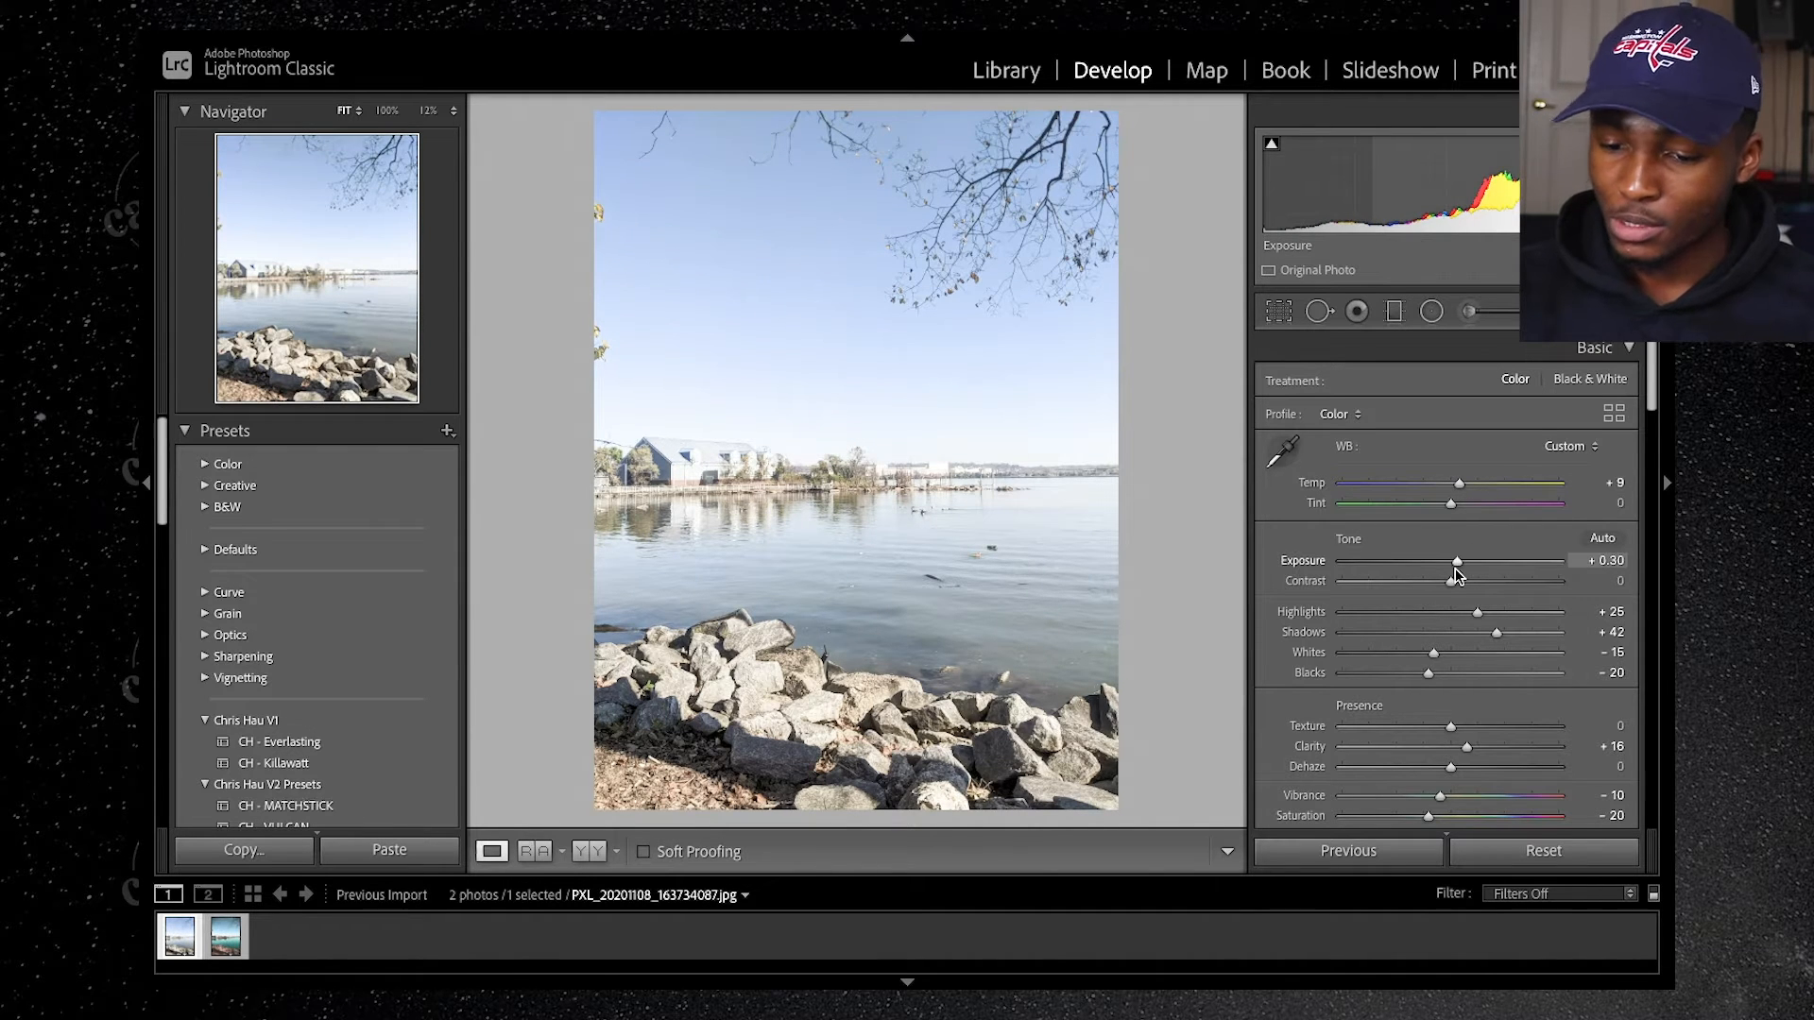
Step: Compare the current edit with the teal-toned reference version of the lake photo
{"action": "scroll", "coordinate": [1455, 569], "scroll_direction": "down", "scroll_amount": 10}
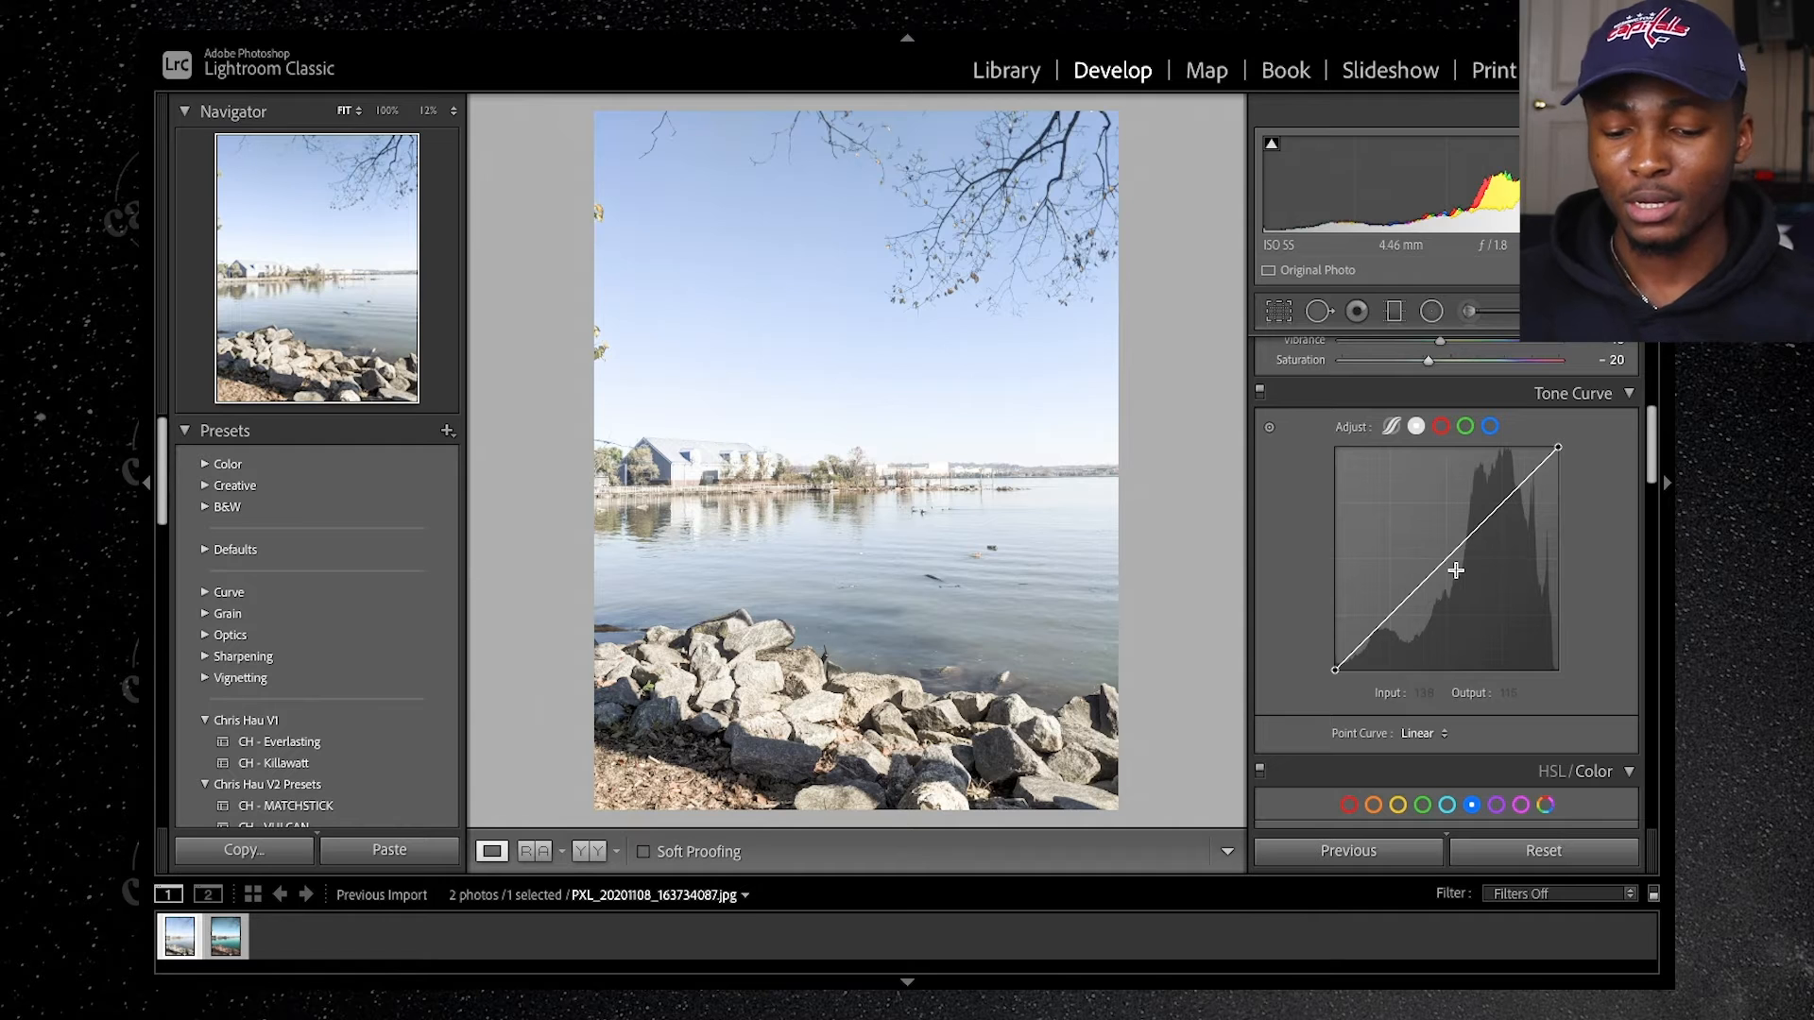
{"action": "key", "text": "Right"}
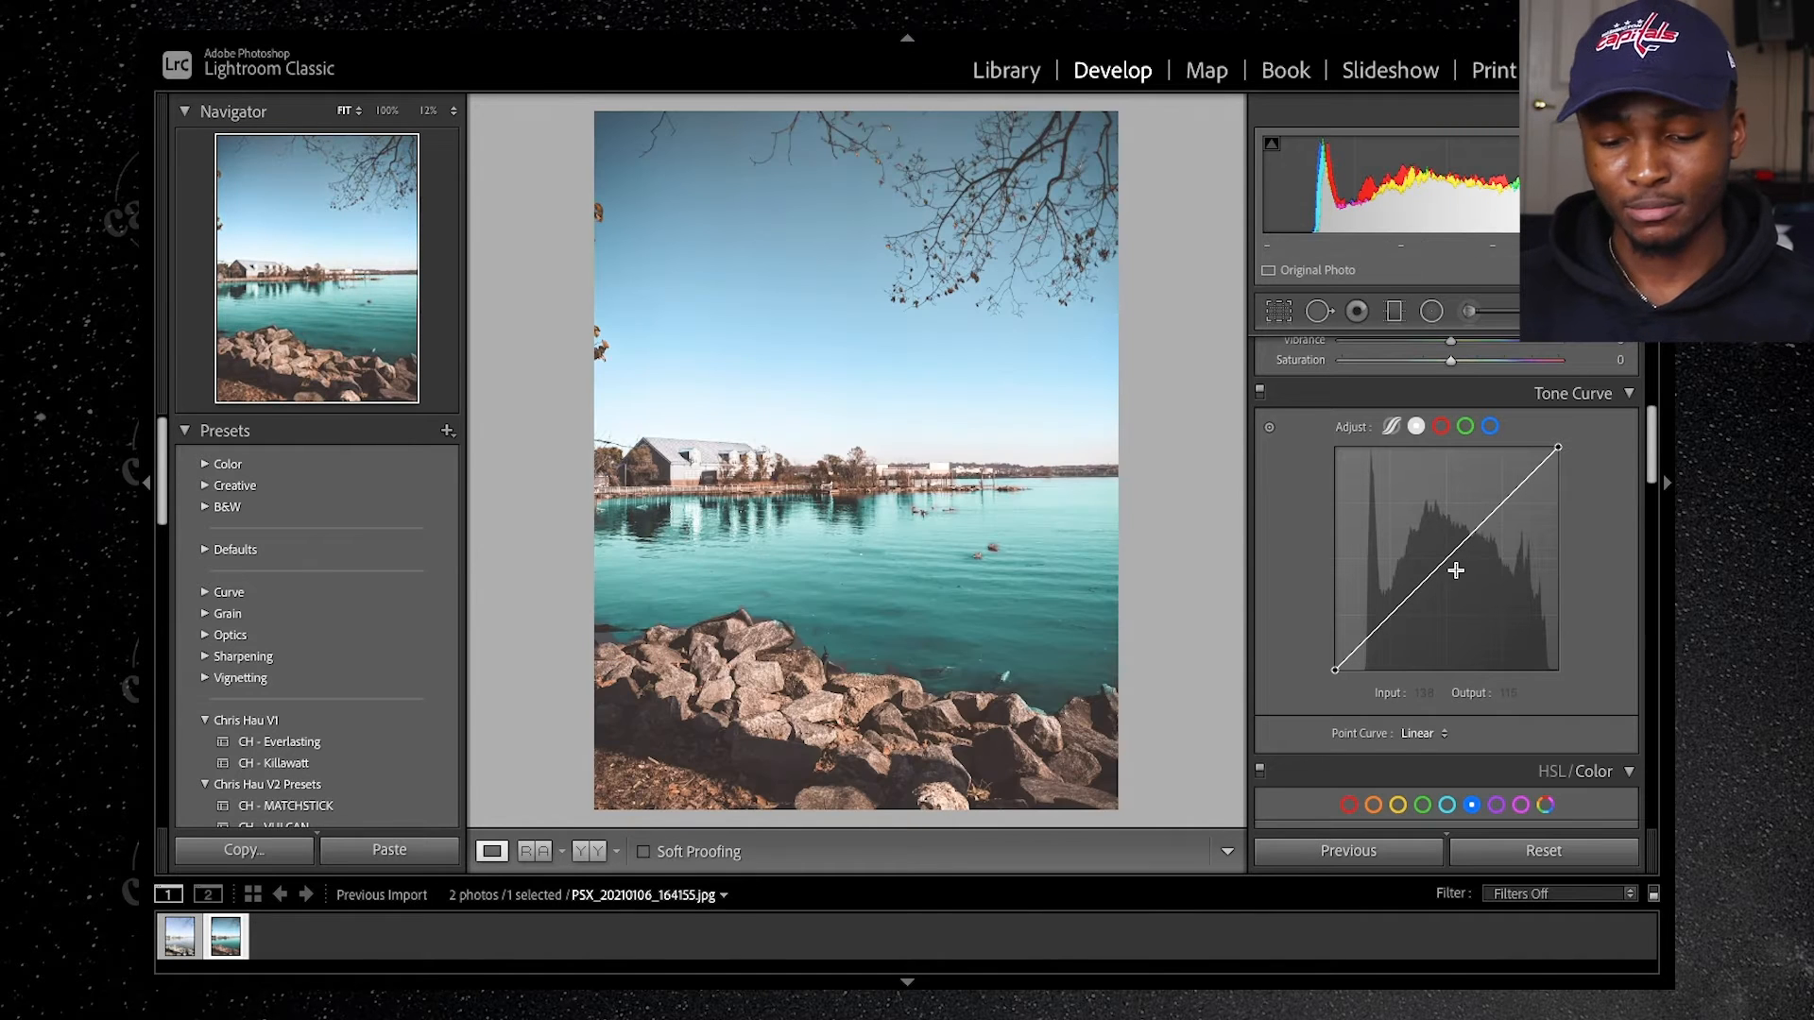
{"action": "key", "text": "Left"}
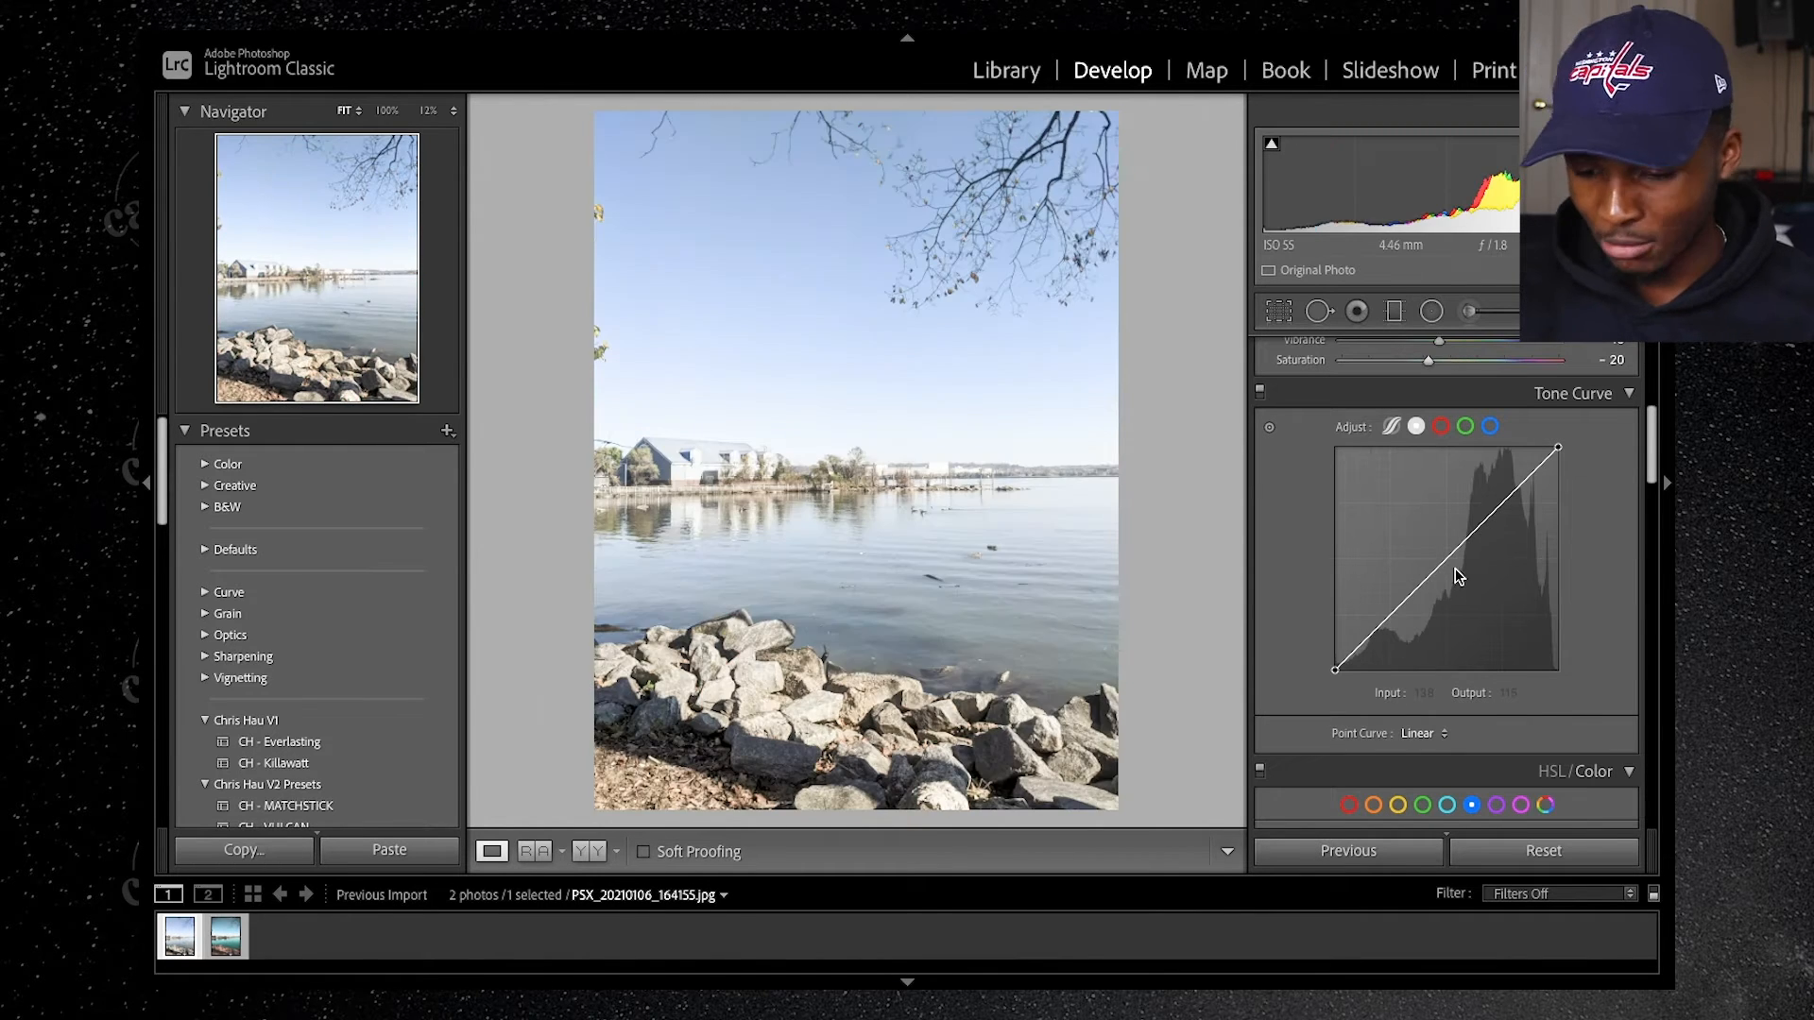
Step: Set both the saturation and the luminance of the orange color range to +20 in the HSL/Color adjustments
{"action": "scroll", "coordinate": [1448, 626], "scroll_direction": "down", "scroll_amount": 3}
{"action": "scroll", "coordinate": [1447, 627], "scroll_direction": "down", "scroll_amount": 1}
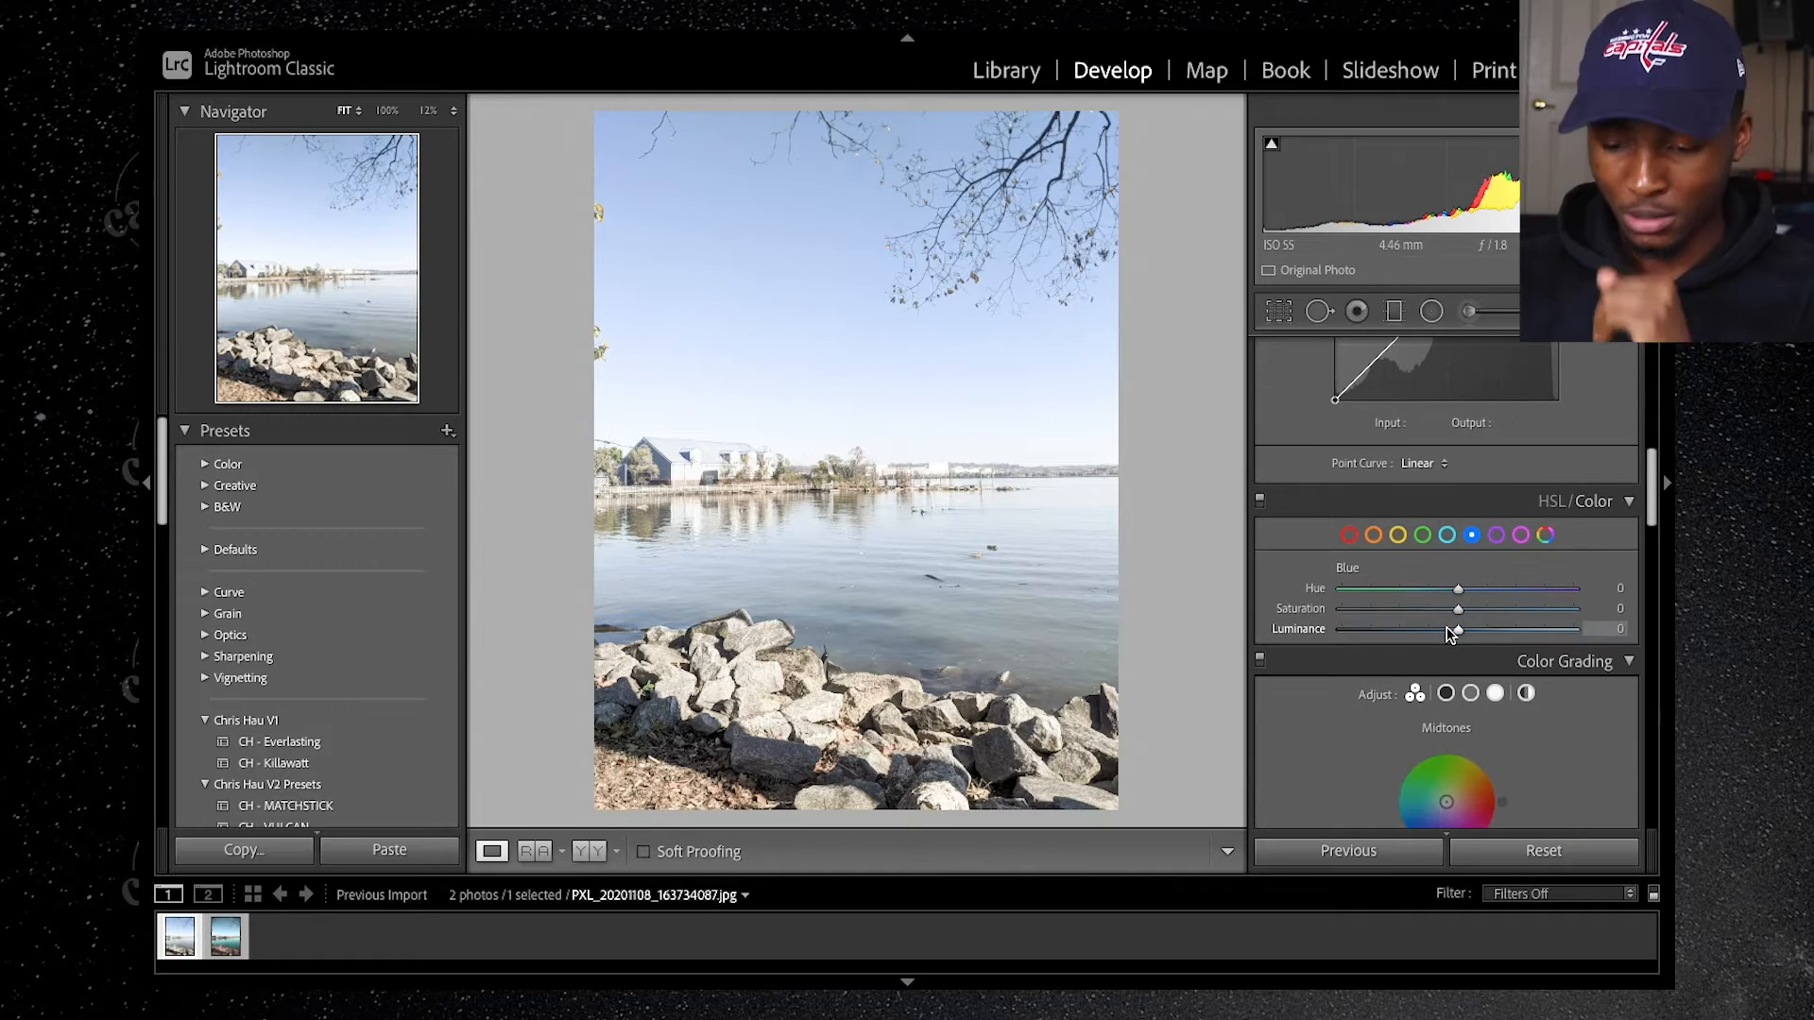
{"action": "left_click", "coordinate": [1371, 533]}
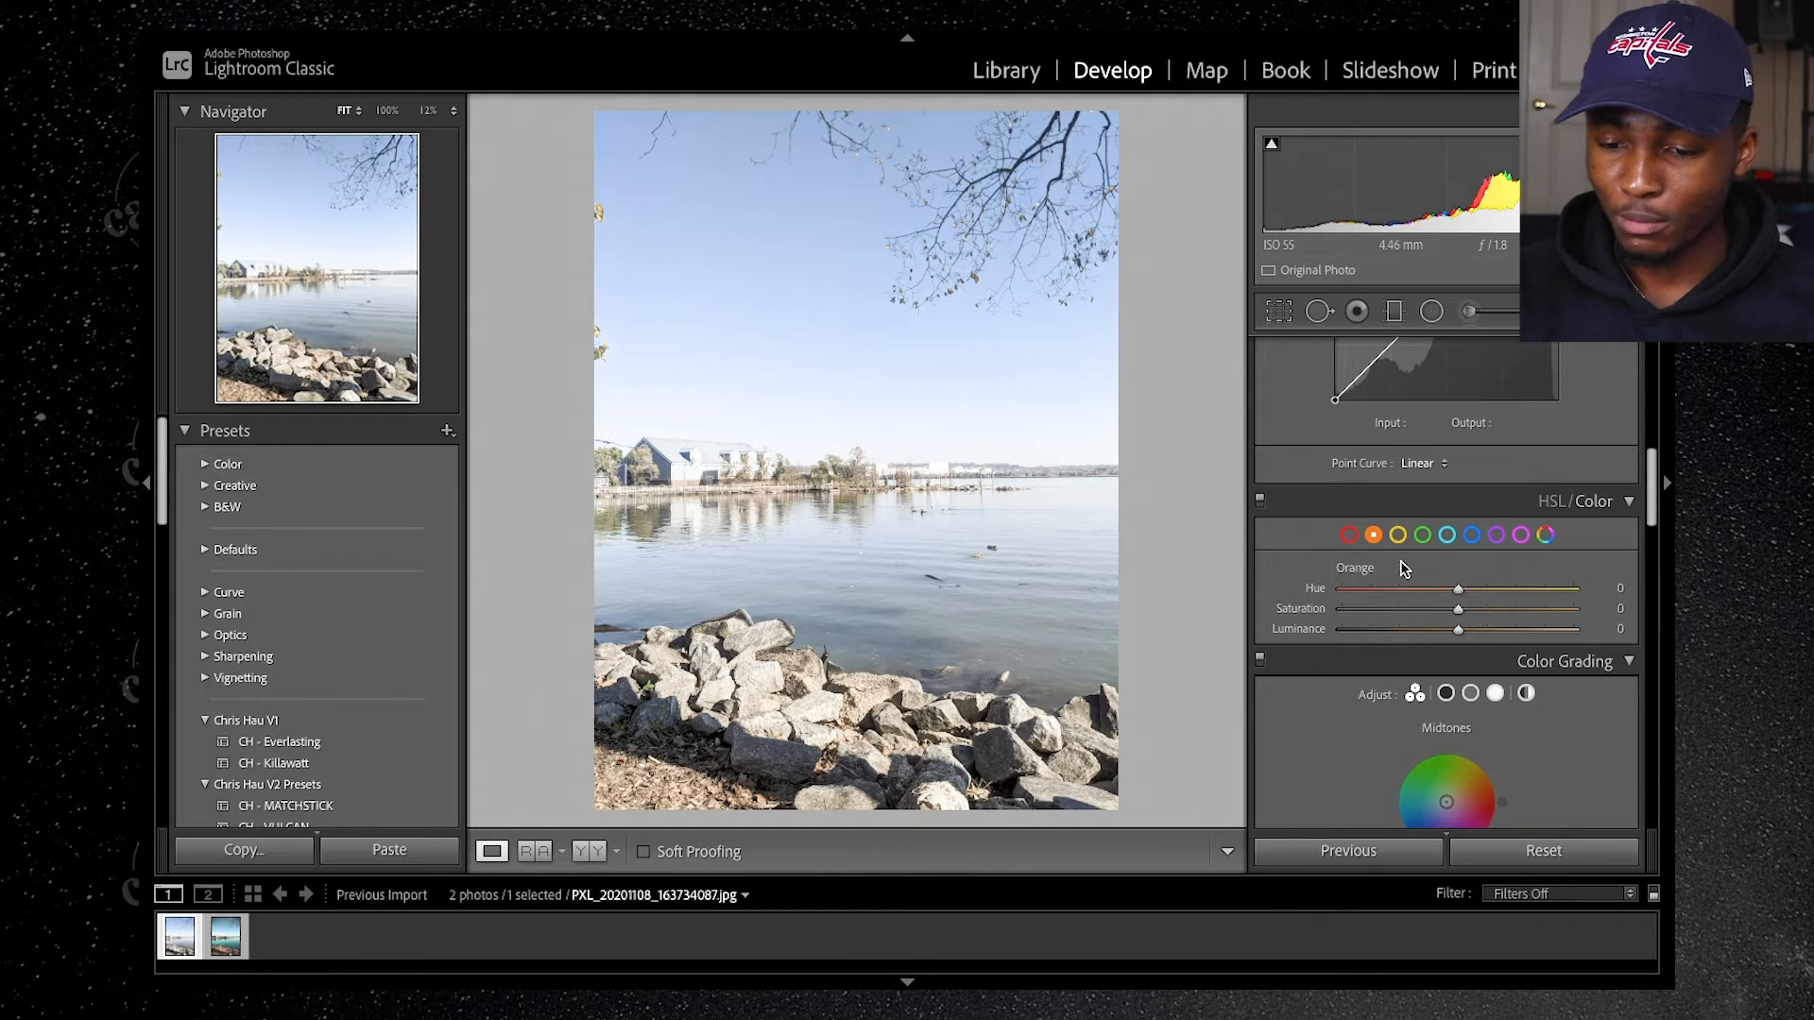
{"action": "left_click", "coordinate": [1615, 609]}
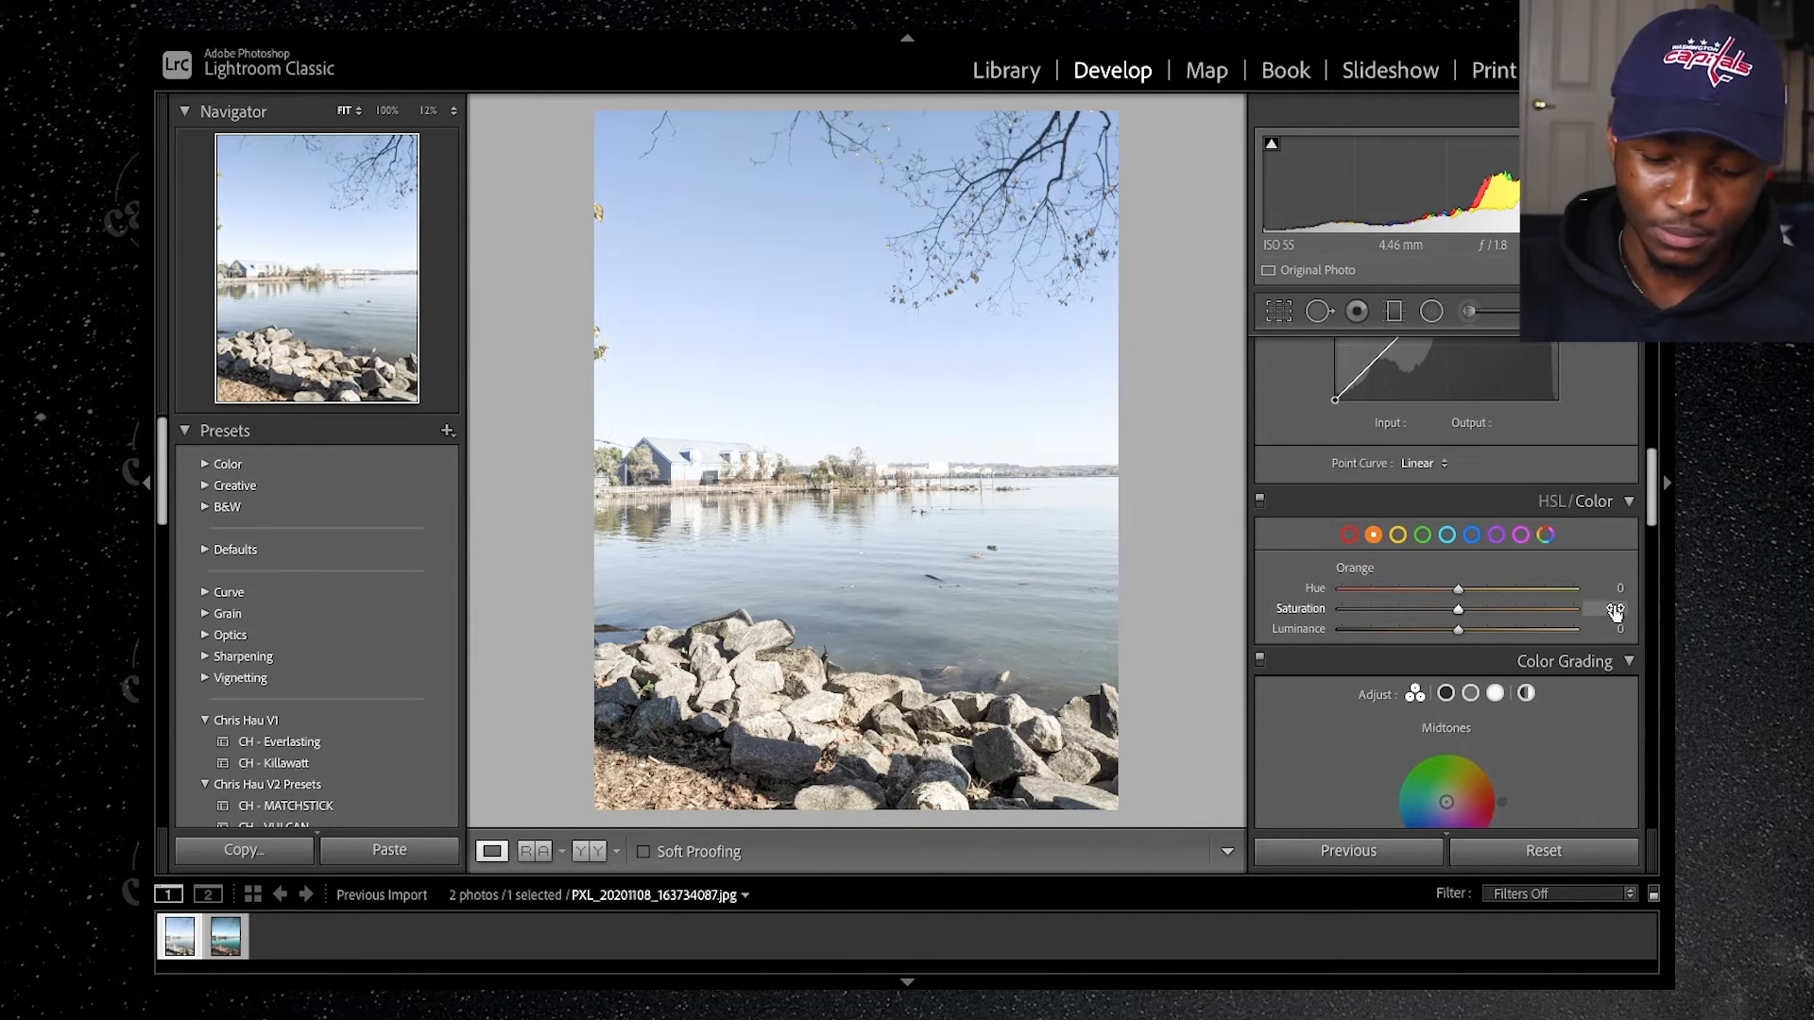
{"action": "type", "text": "20"}
{"action": "key", "text": "Return"}
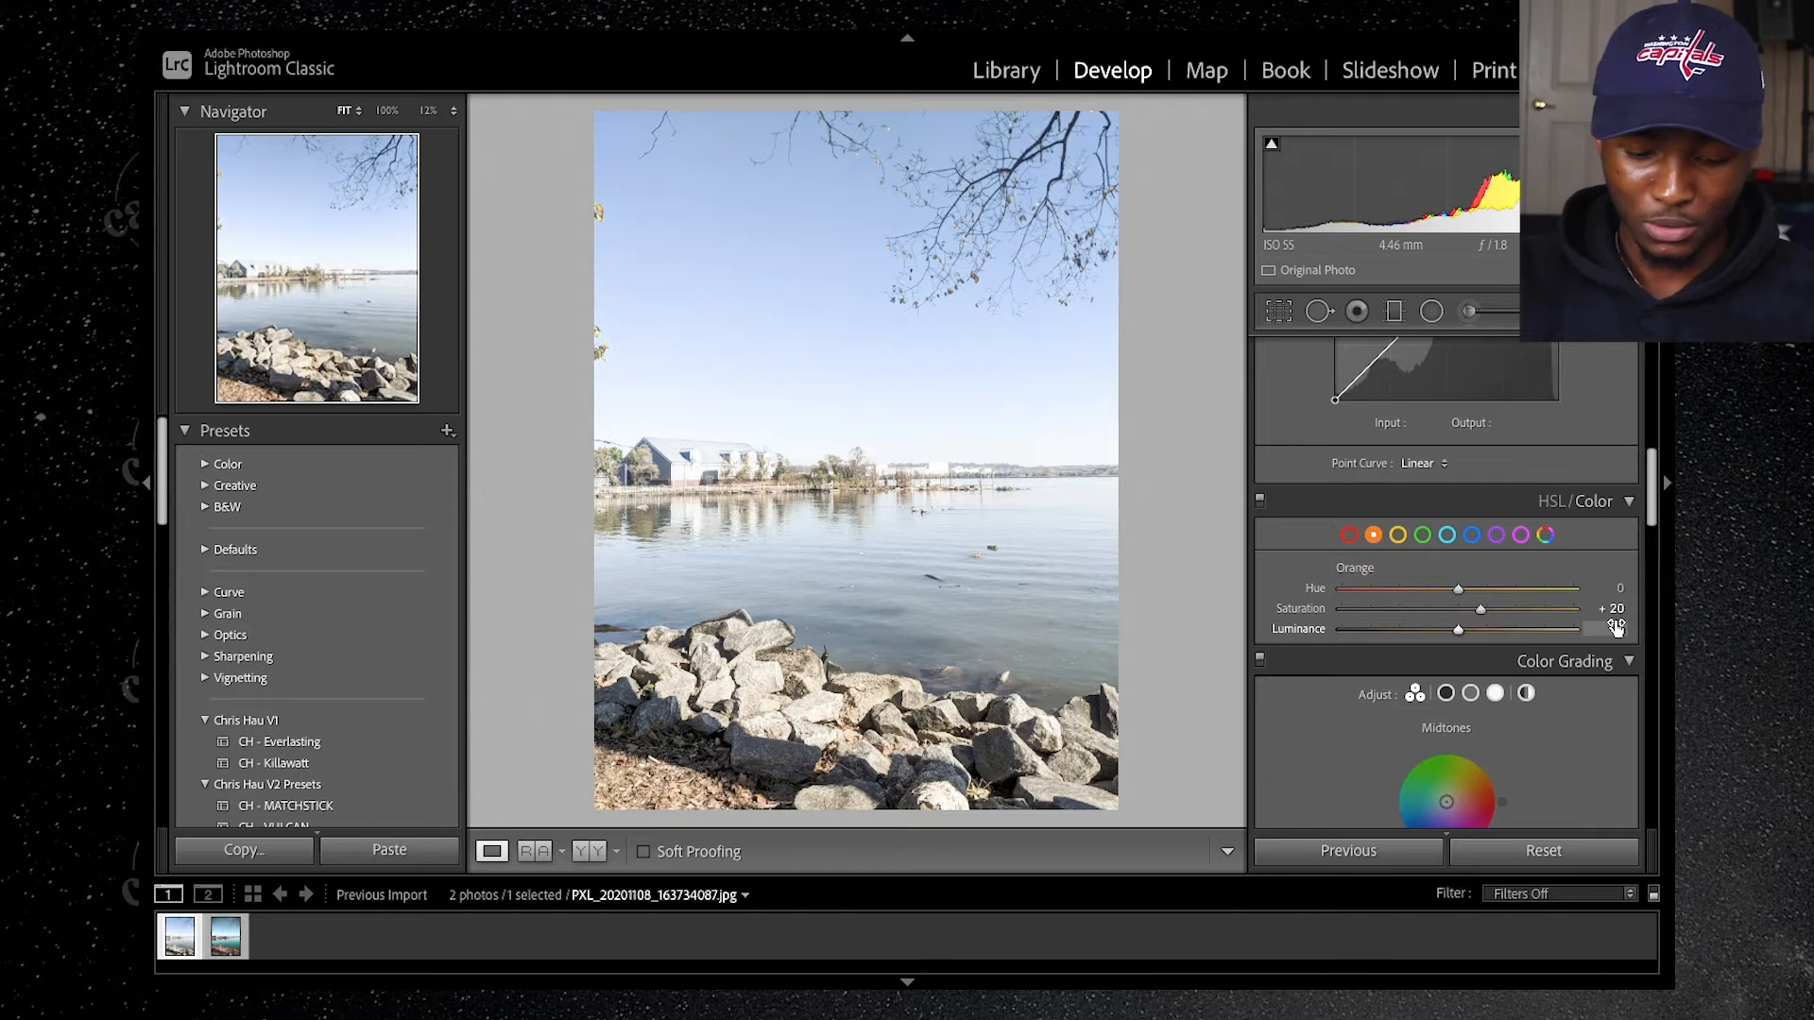
{"action": "key", "text": "0"}
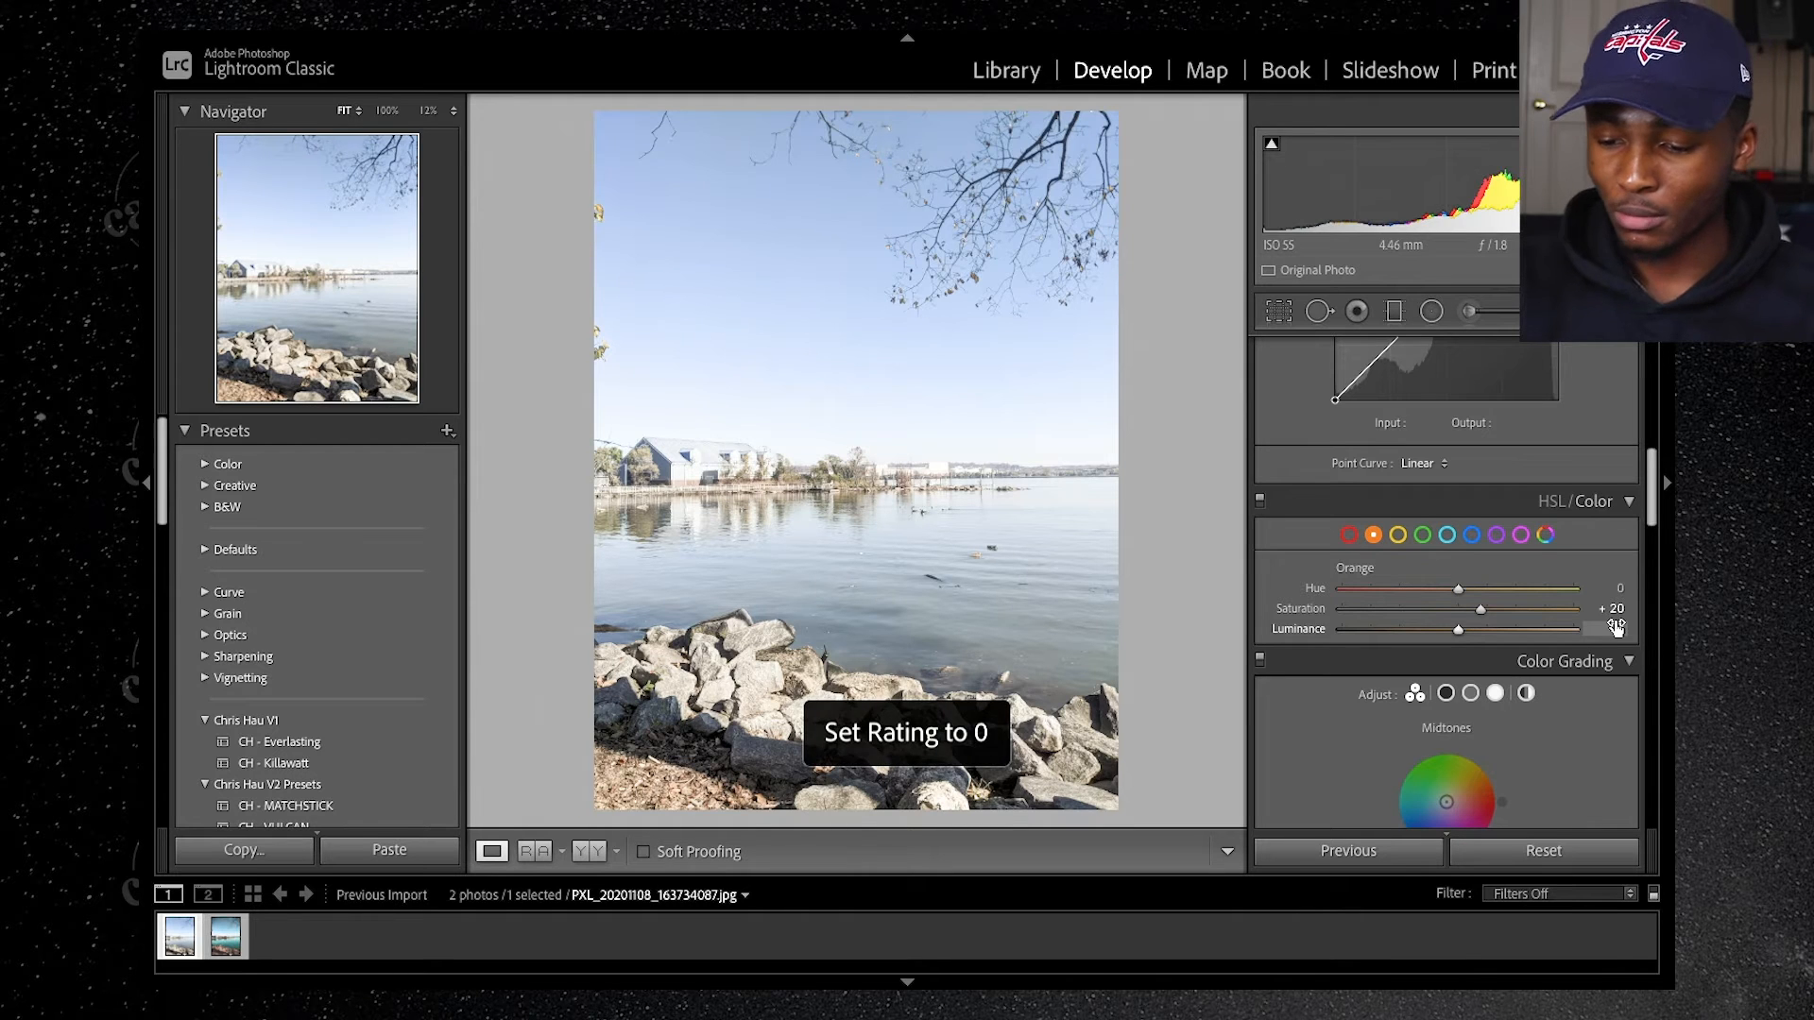
{"action": "left_click", "coordinate": [1618, 629]}
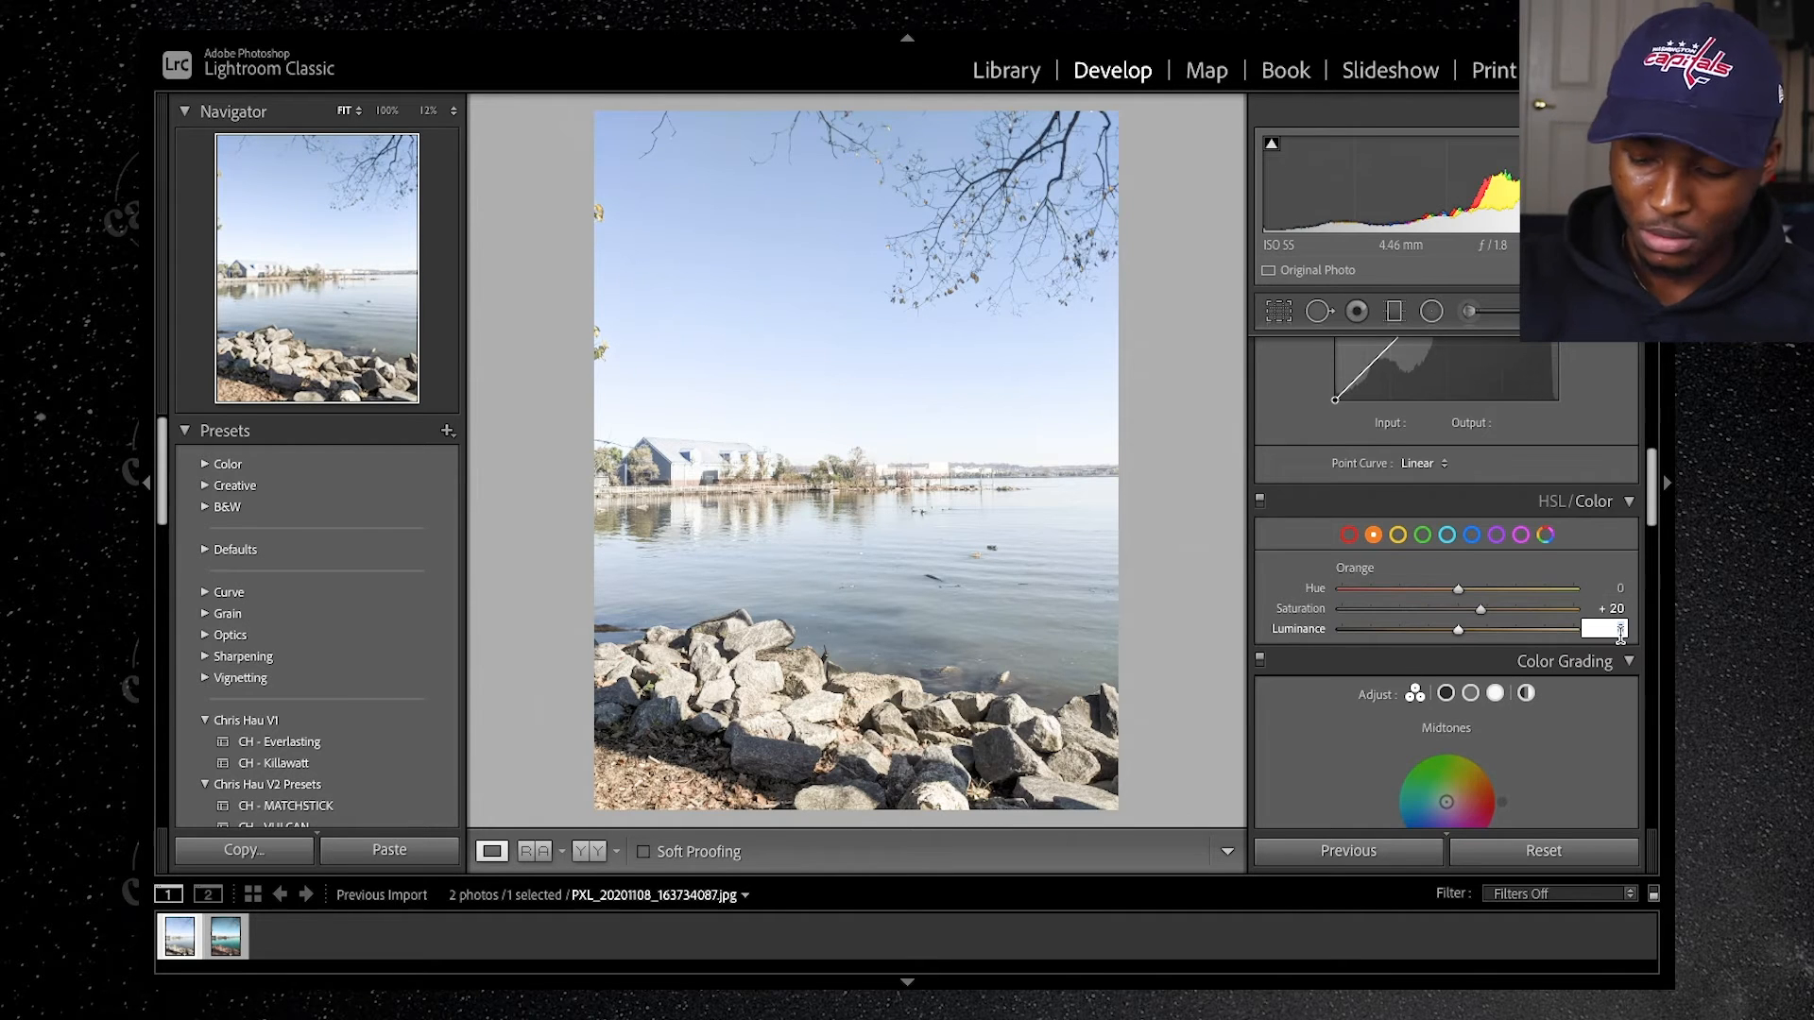
{"action": "type", "text": "20"}
{"action": "key", "text": "Return"}
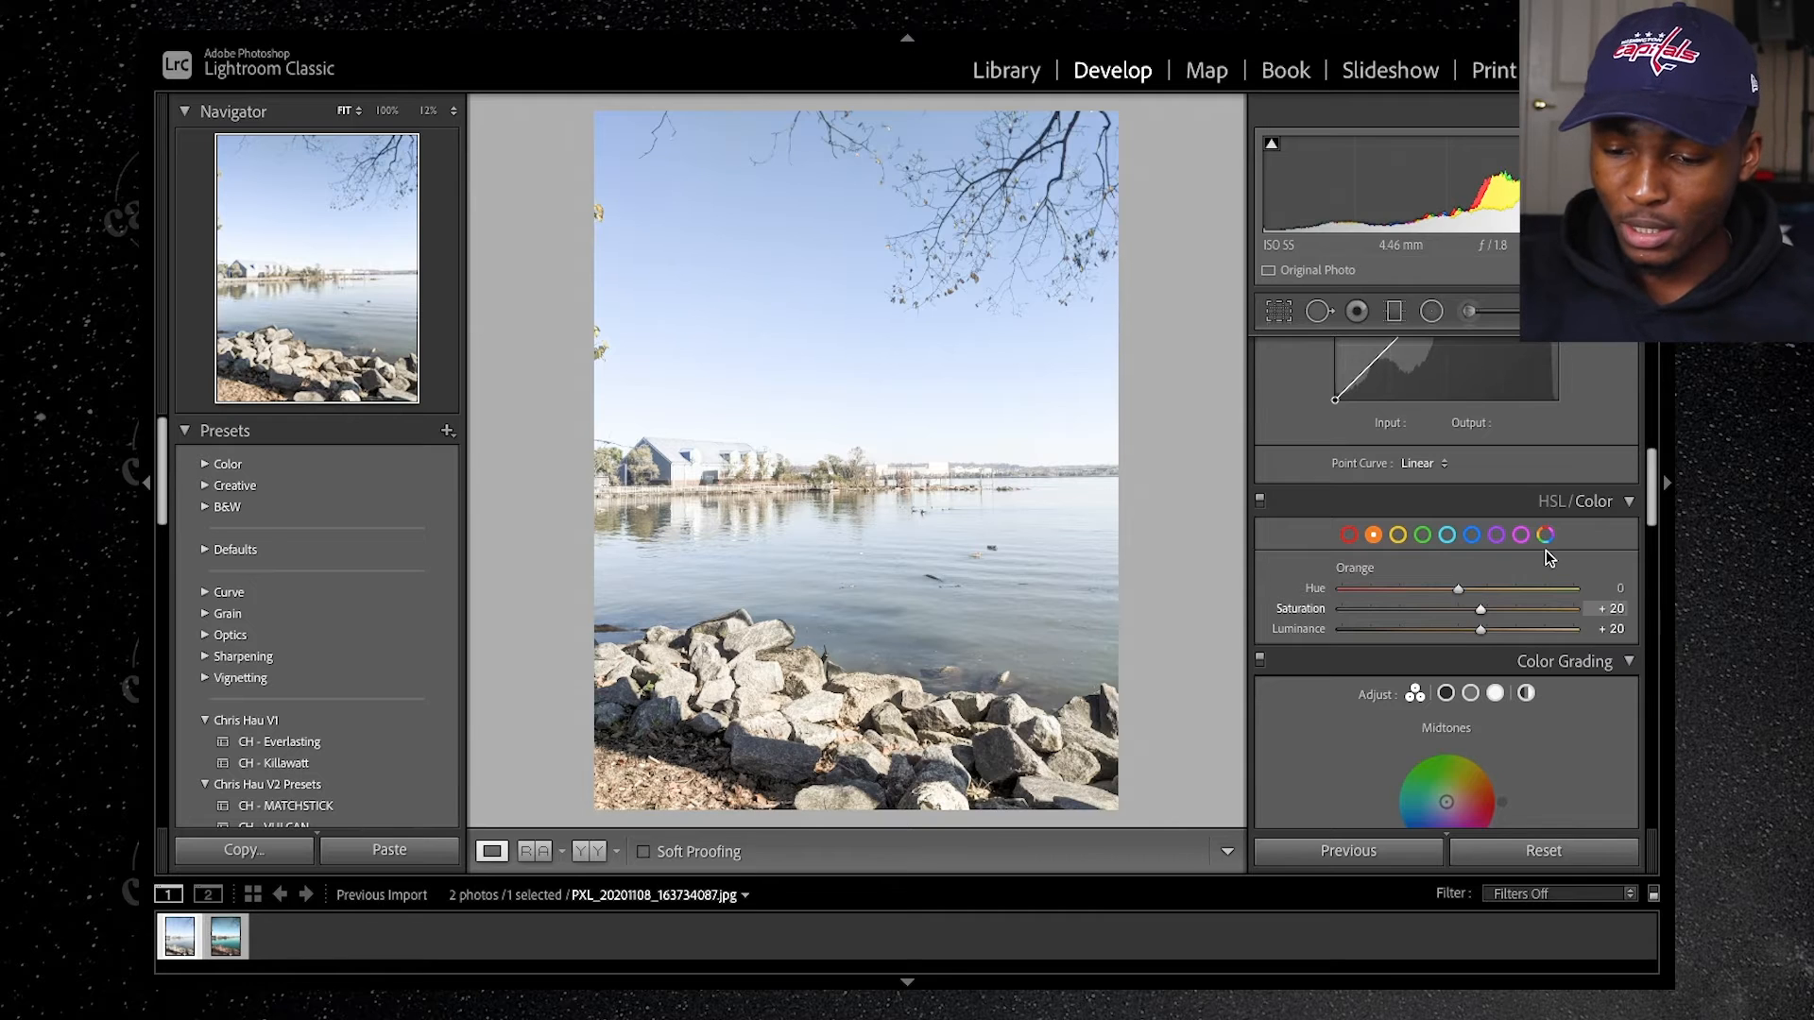
Step: Adjust the yellow color range to Hue -50, Saturation -18 and Luminance -20
{"action": "left_click", "coordinate": [1399, 535]}
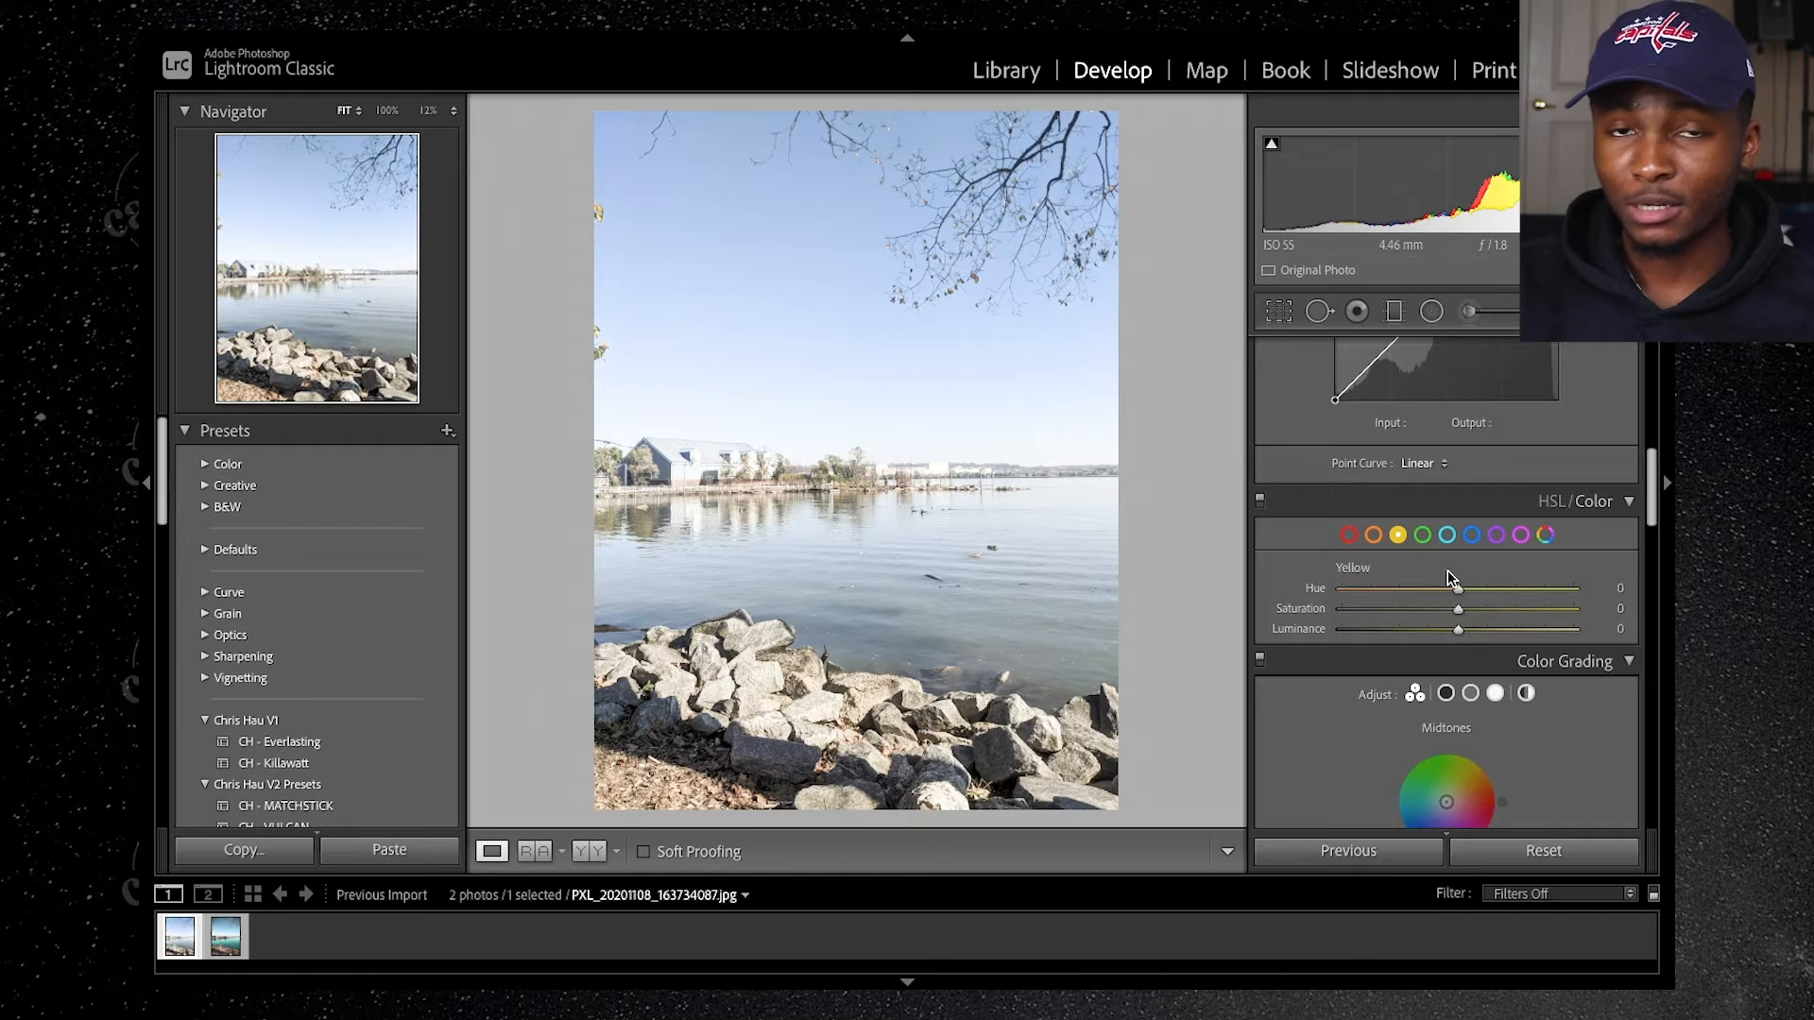
{"action": "left_click_drag", "start_coordinate": [1459, 594], "coordinate": [1404, 596]}
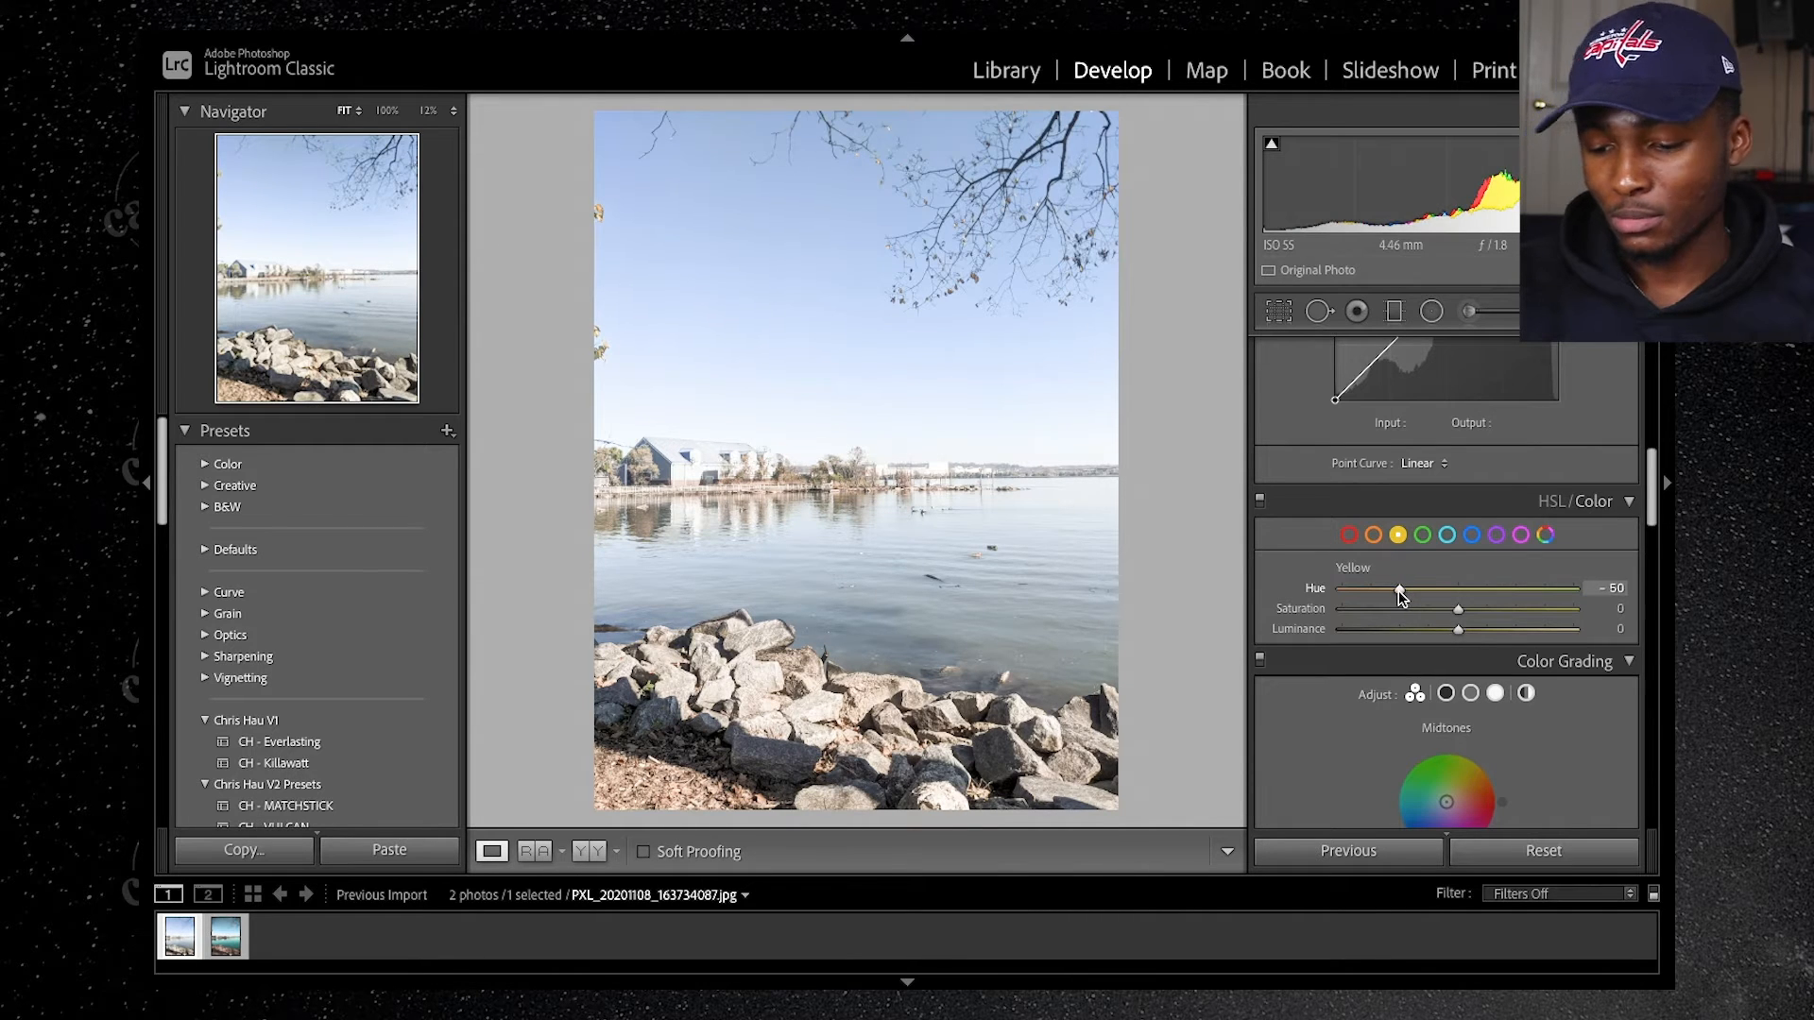
{"action": "left_click", "coordinate": [1606, 608]}
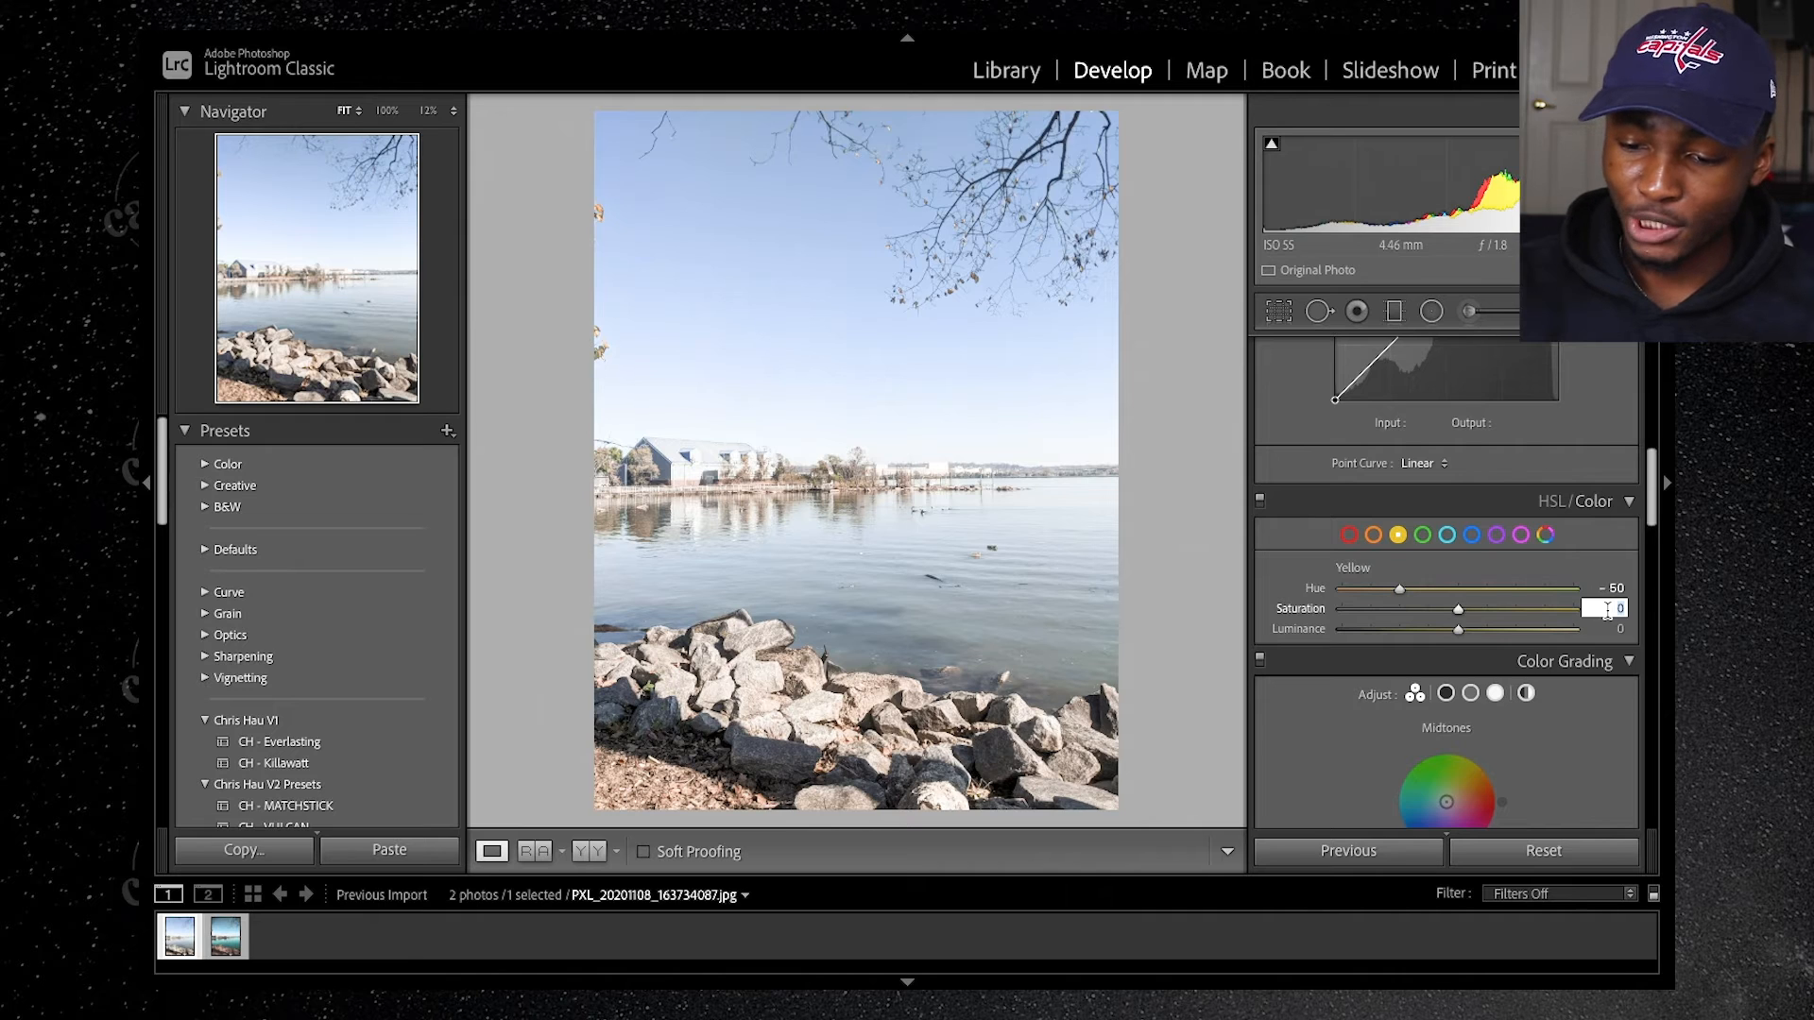
{"action": "type", "text": "-18"}
{"action": "key", "text": "Return"}
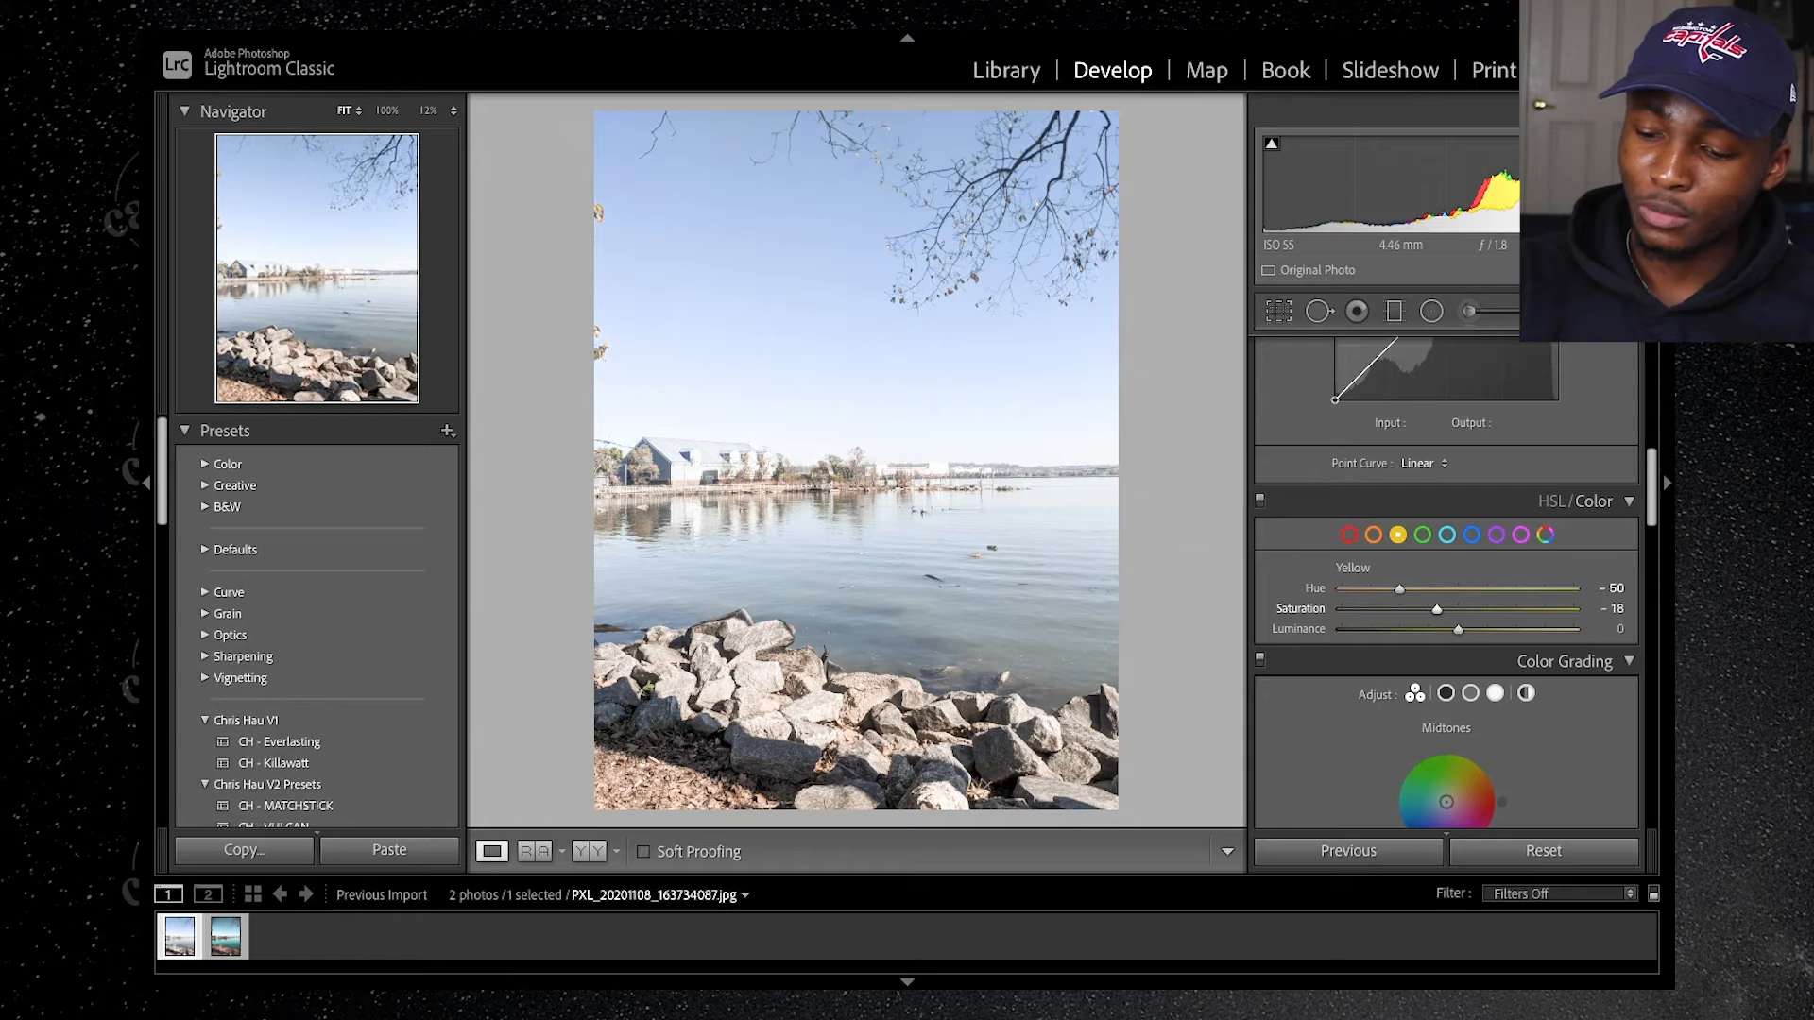
{"action": "left_click", "coordinate": [1606, 629]}
{"action": "type", "text": "- 20"}
{"action": "key", "text": "Return"}
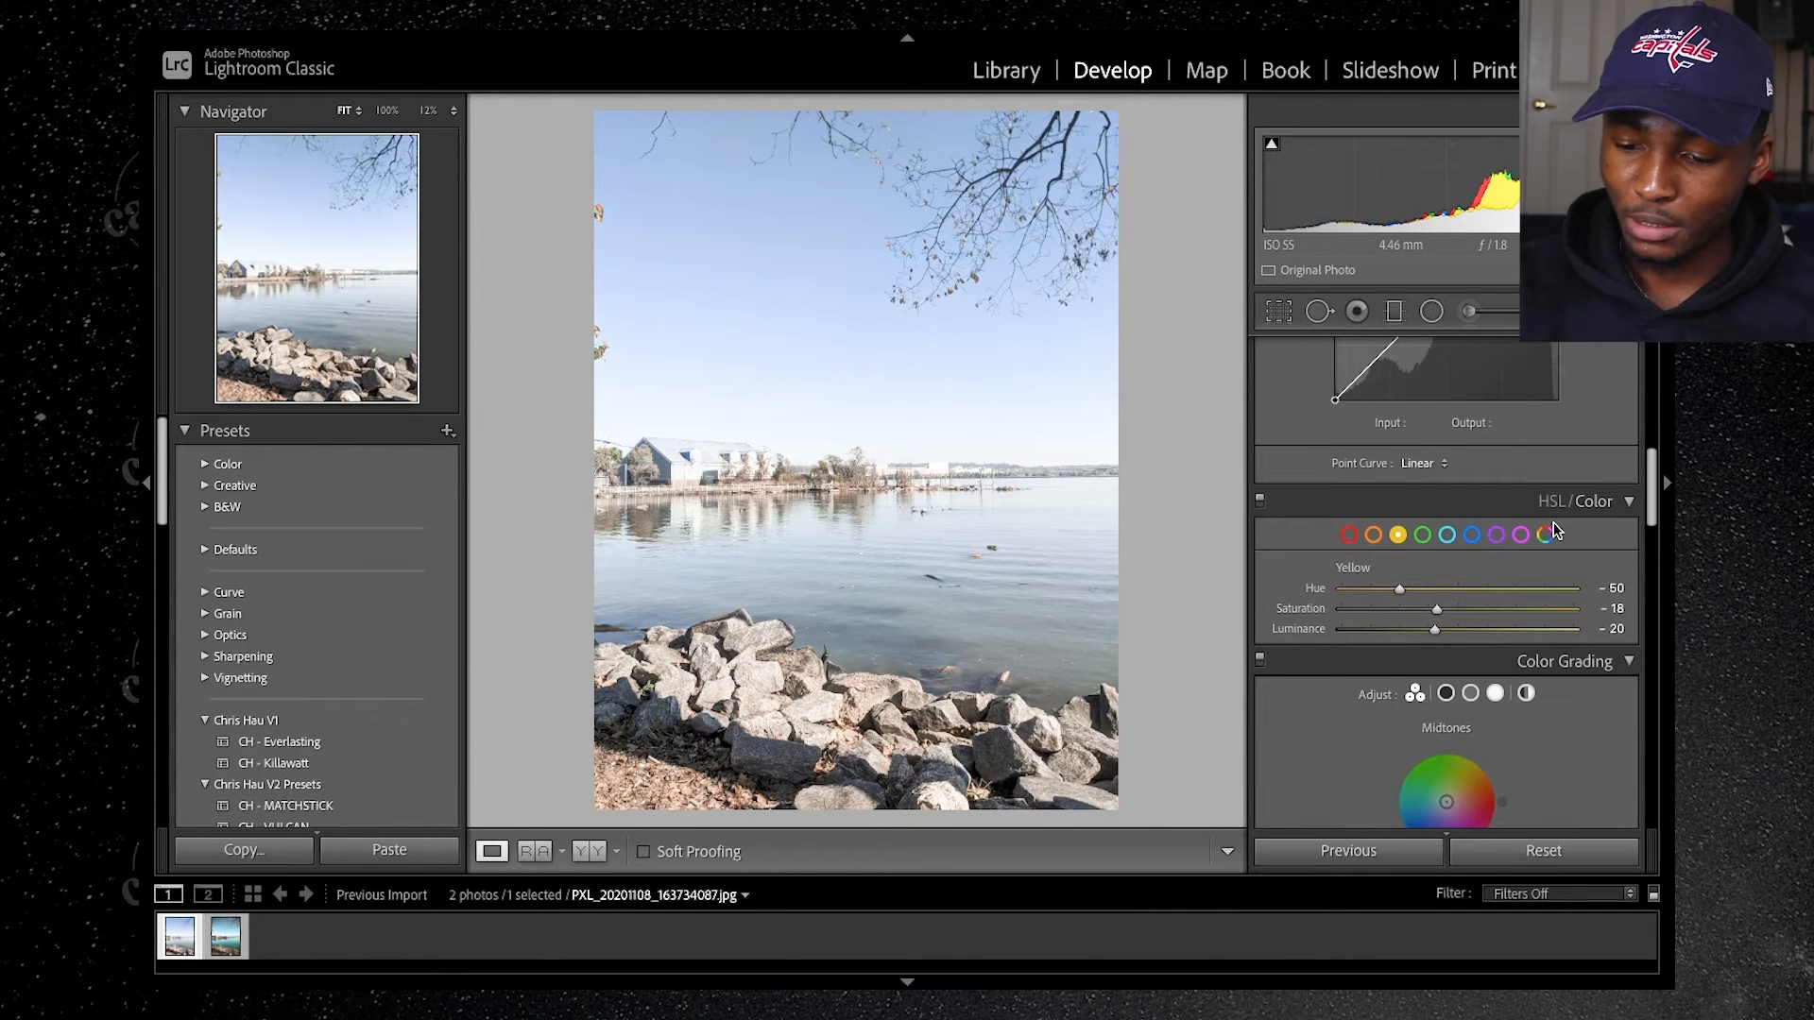
Step: Adjust the green color range to Hue -80, Saturation -21 and Luminance -20
{"action": "left_click", "coordinate": [1422, 535]}
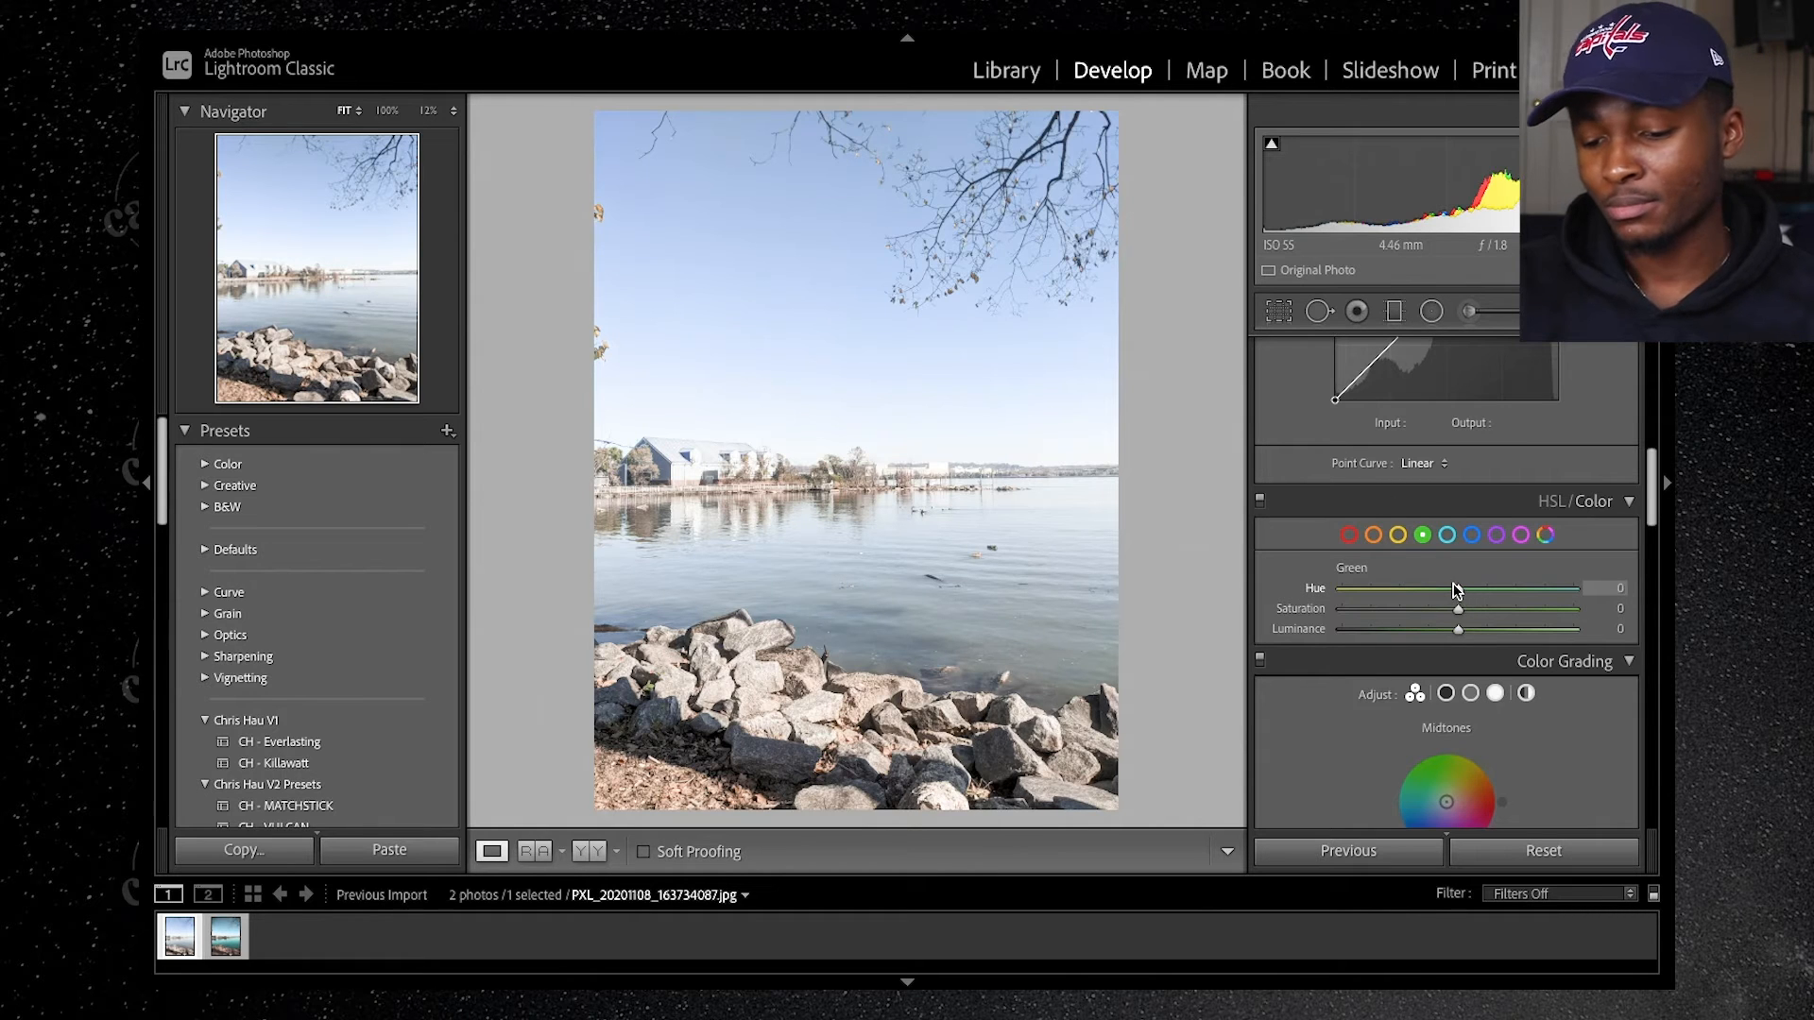
{"action": "left_click_drag", "start_coordinate": [1455, 588], "coordinate": [1363, 591]}
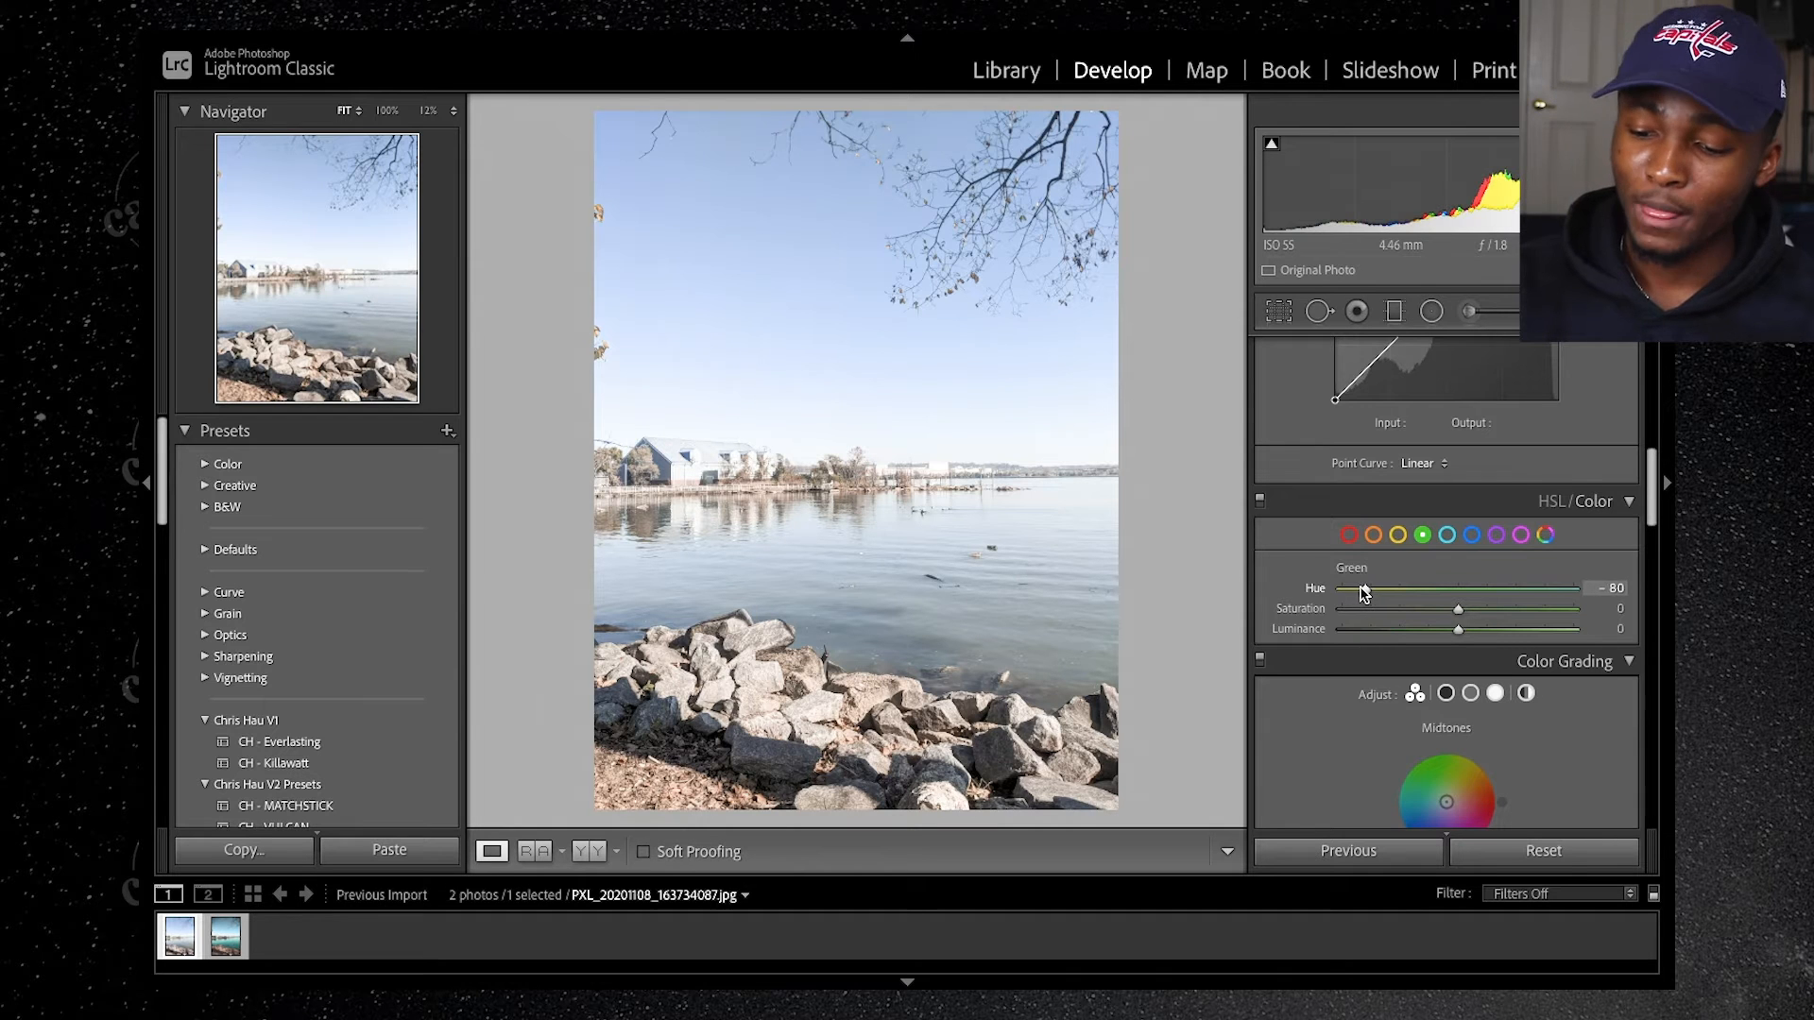
{"action": "left_click", "coordinate": [1601, 609]}
{"action": "type", "text": "-21"}
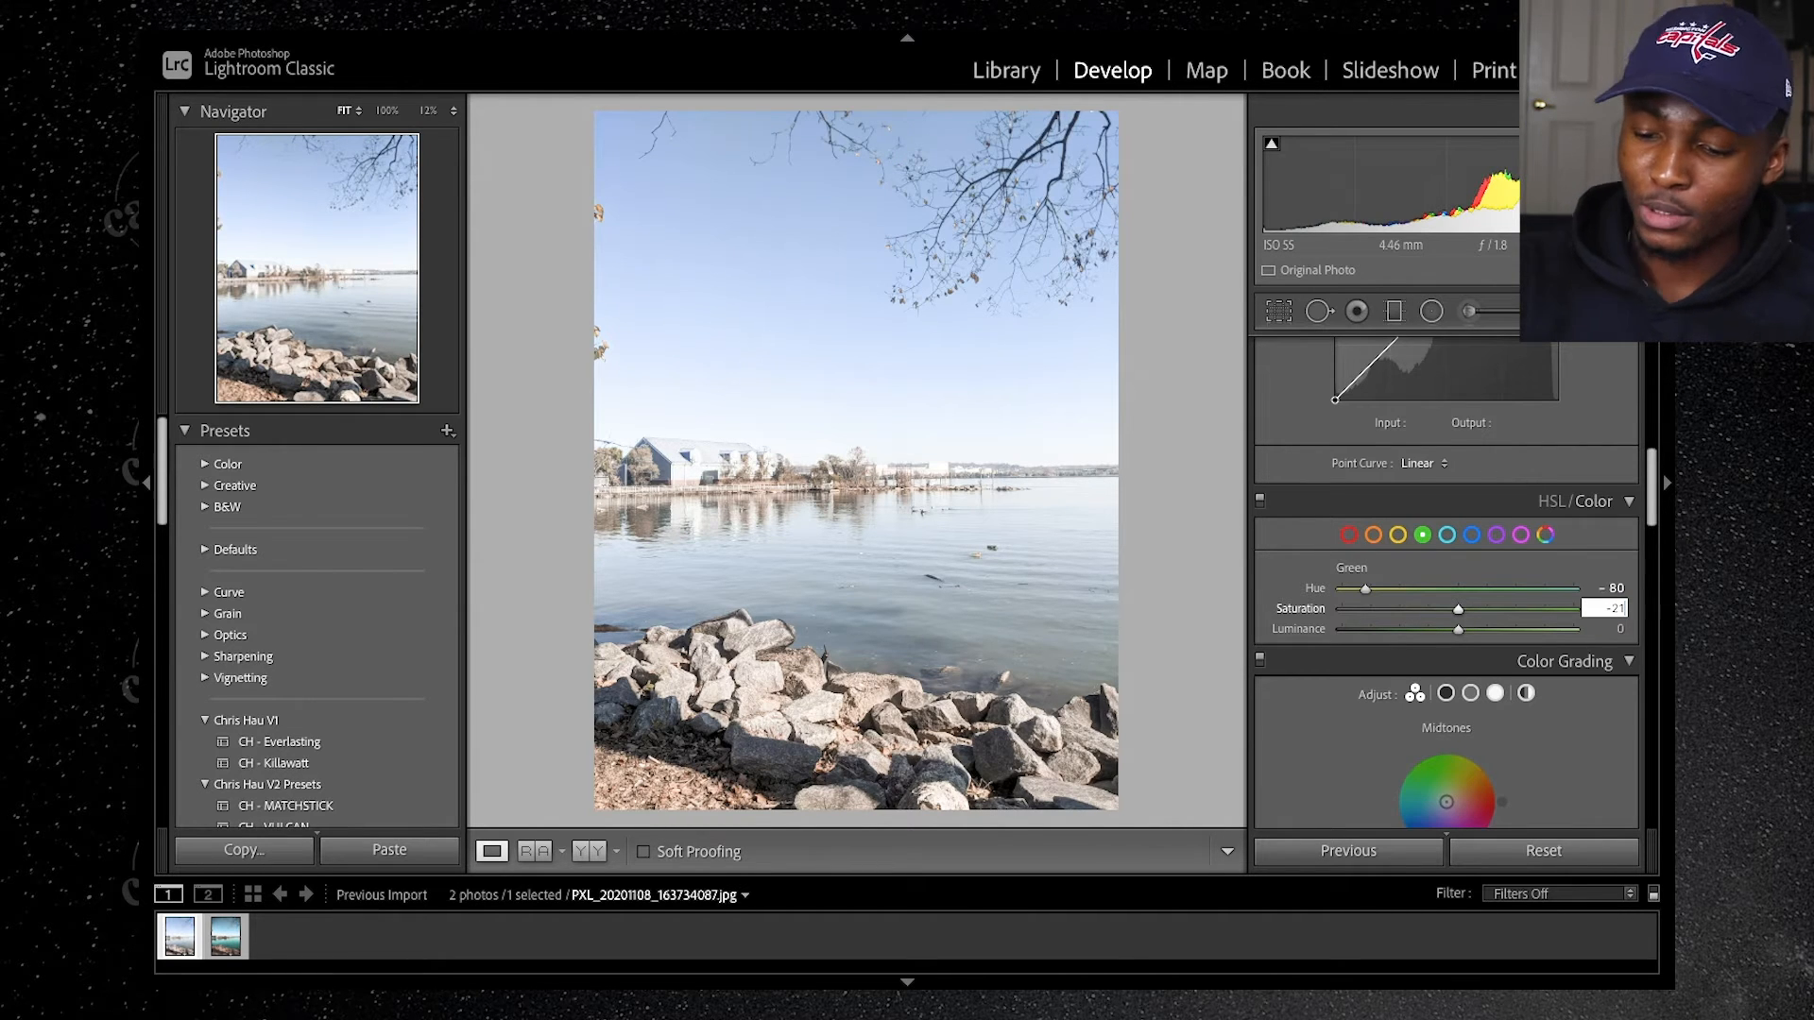
{"action": "key", "text": "Return"}
{"action": "left_click", "coordinate": [1614, 629]}
{"action": "type", "text": "- 20"}
{"action": "key", "text": "Return"}
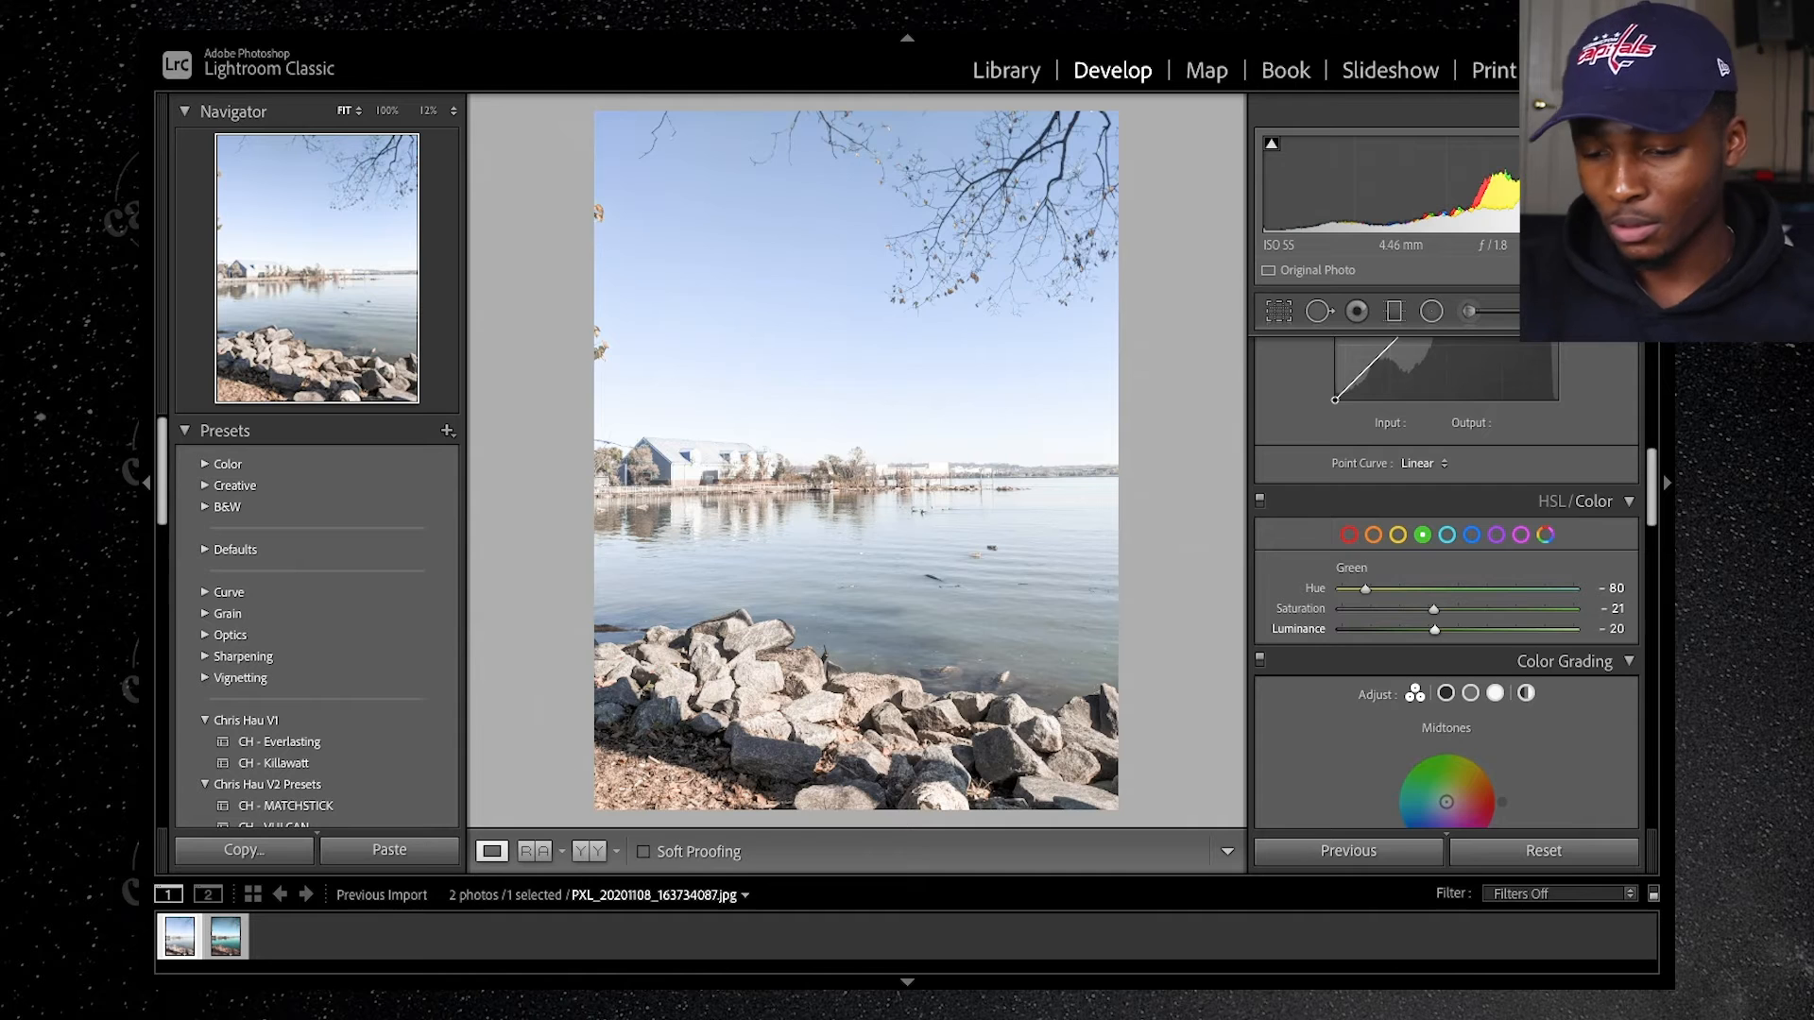
Step: Adjust the aqua color range to Hue +23, Saturation -34 and Luminance -20
{"action": "left_click", "coordinate": [1447, 536]}
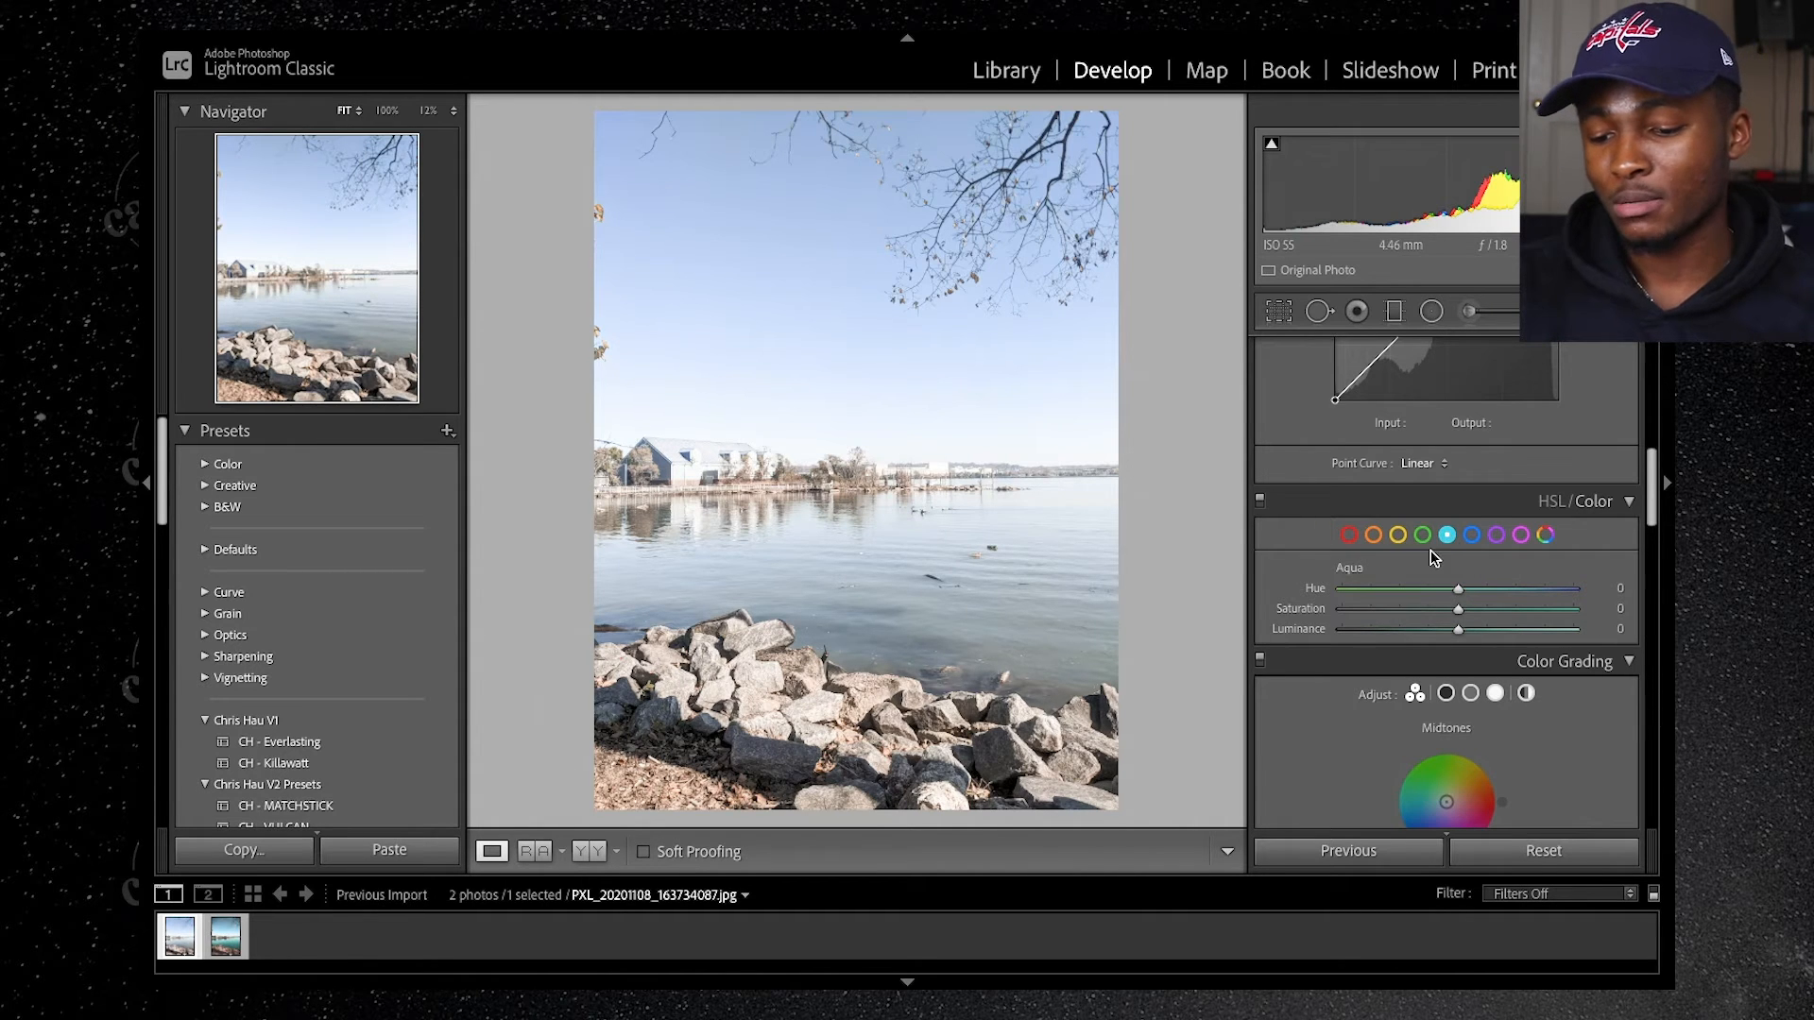
{"action": "left_click_drag", "start_coordinate": [1458, 590], "coordinate": [1488, 592]}
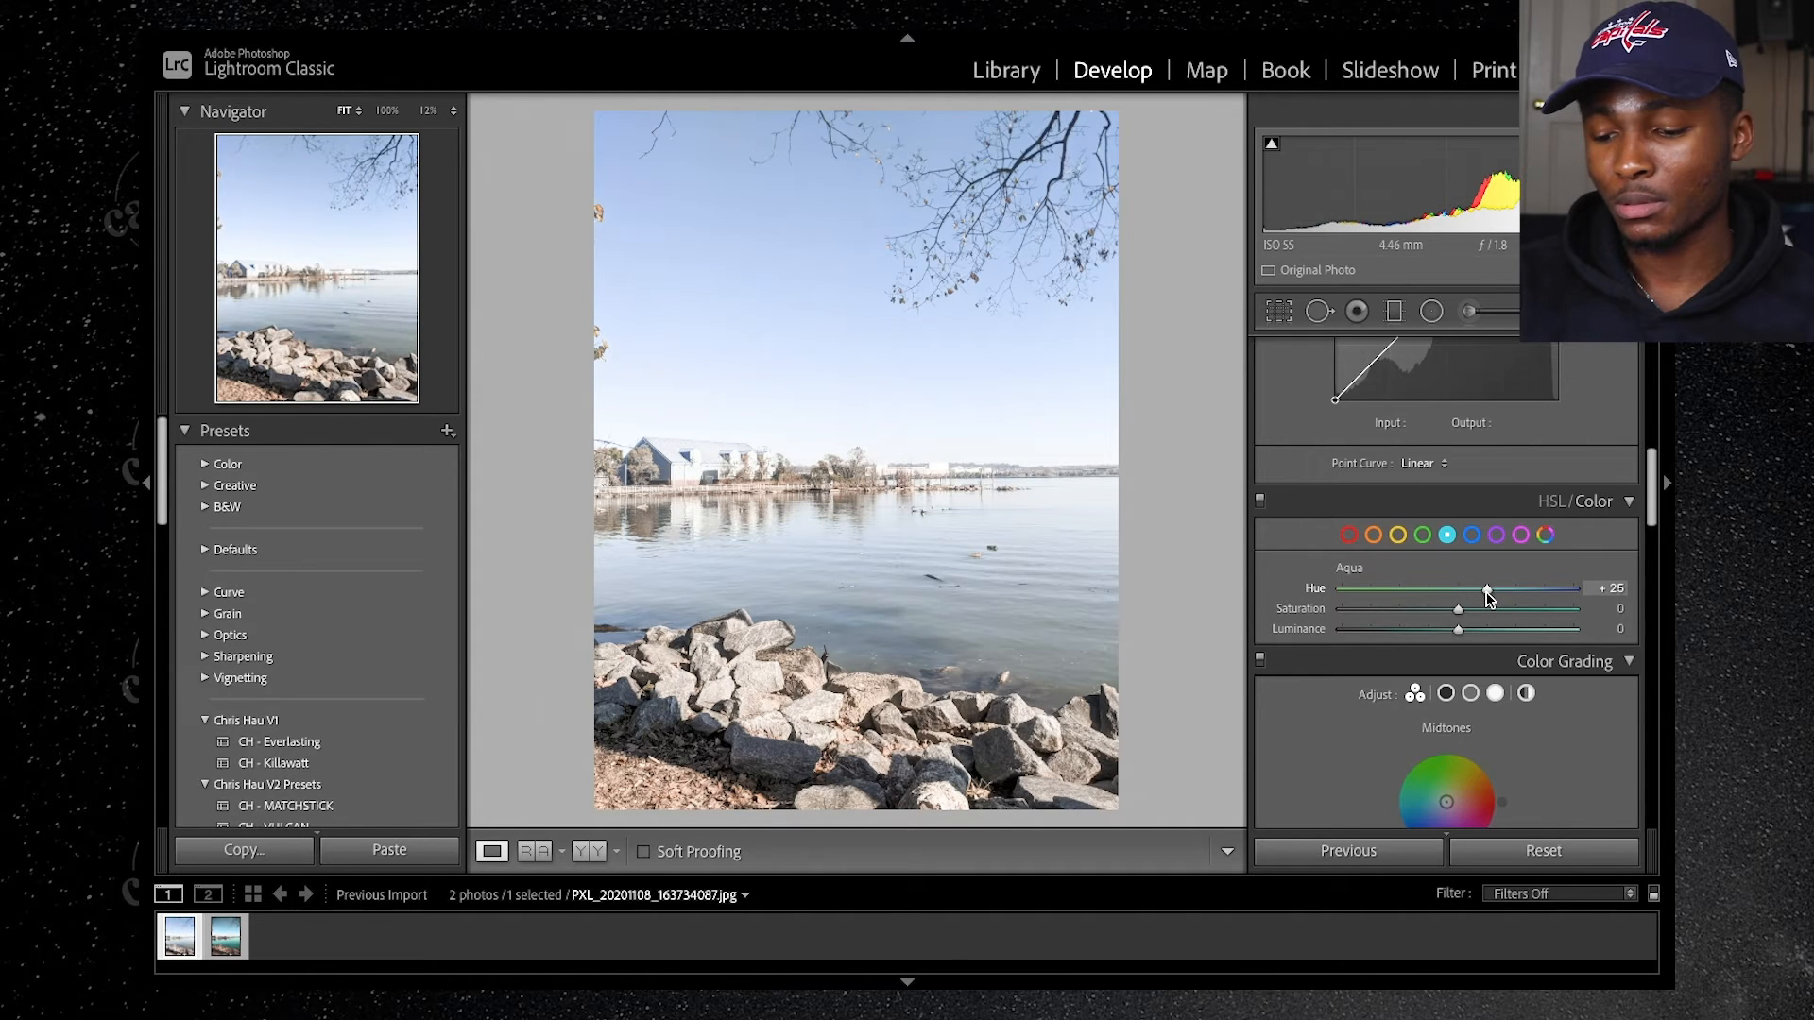
{"action": "left_click_drag", "start_coordinate": [1487, 592], "coordinate": [1487, 598]}
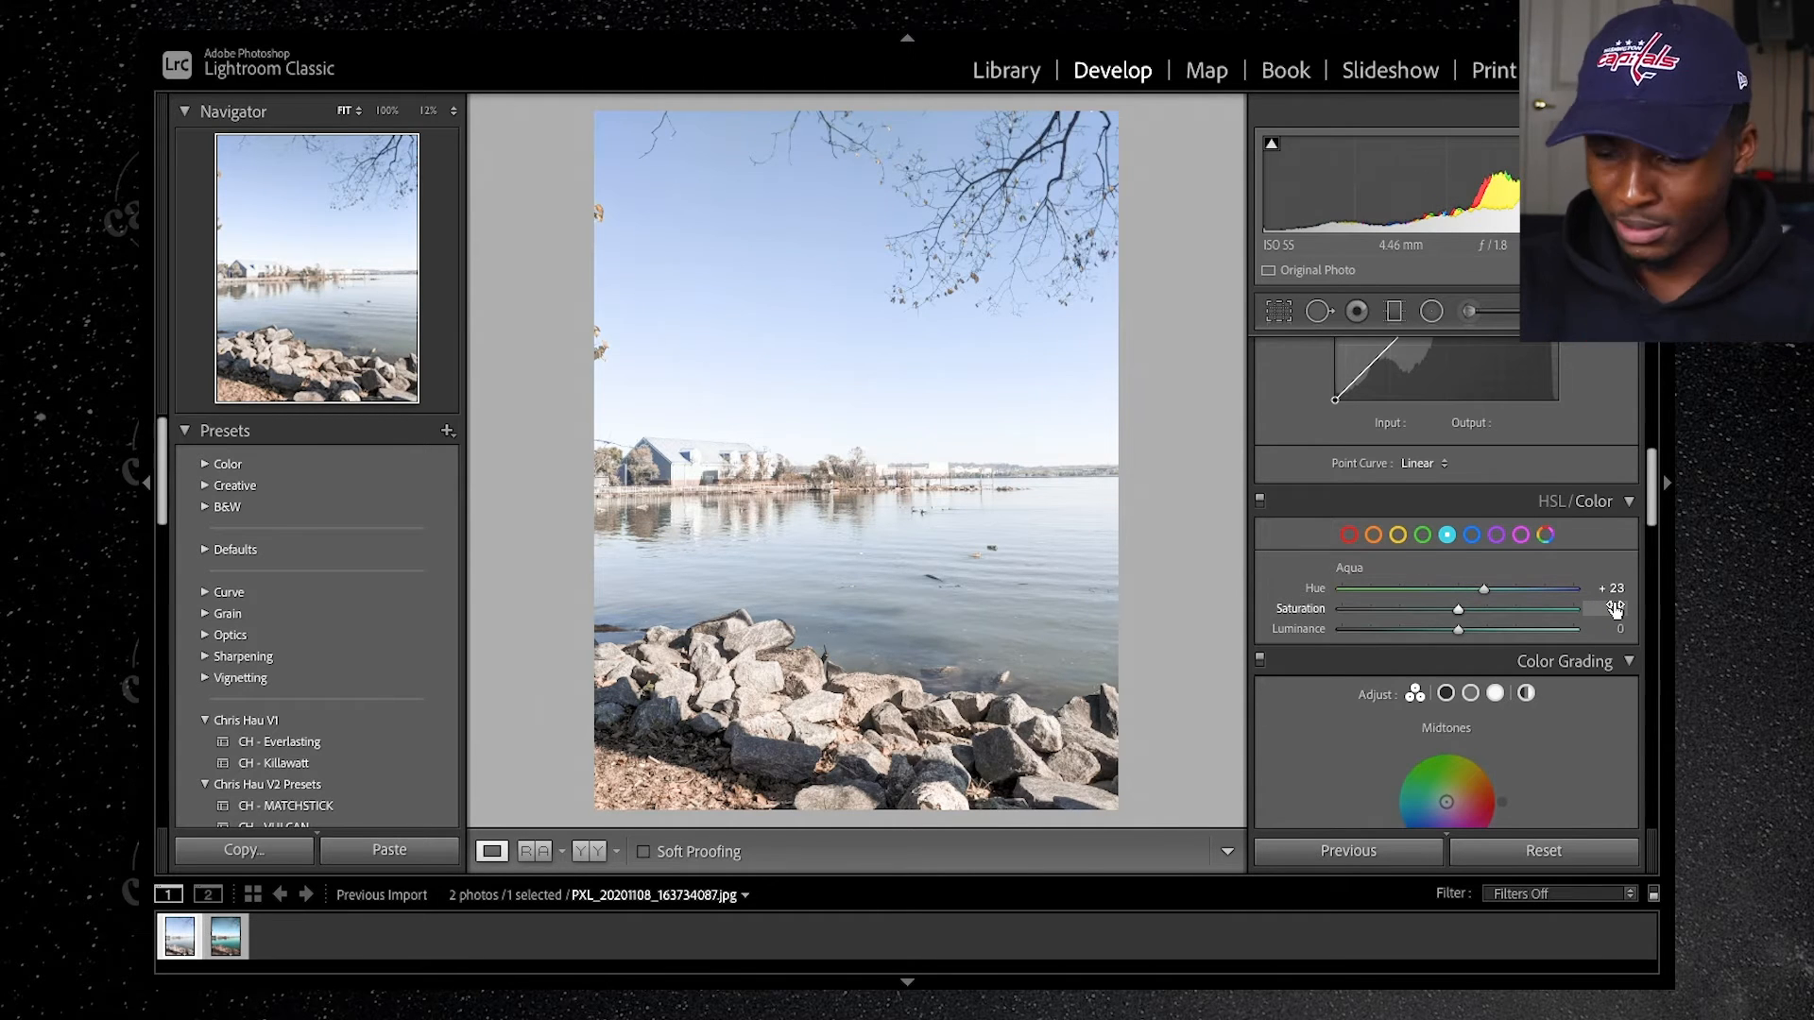
{"action": "left_click", "coordinate": [1614, 610]}
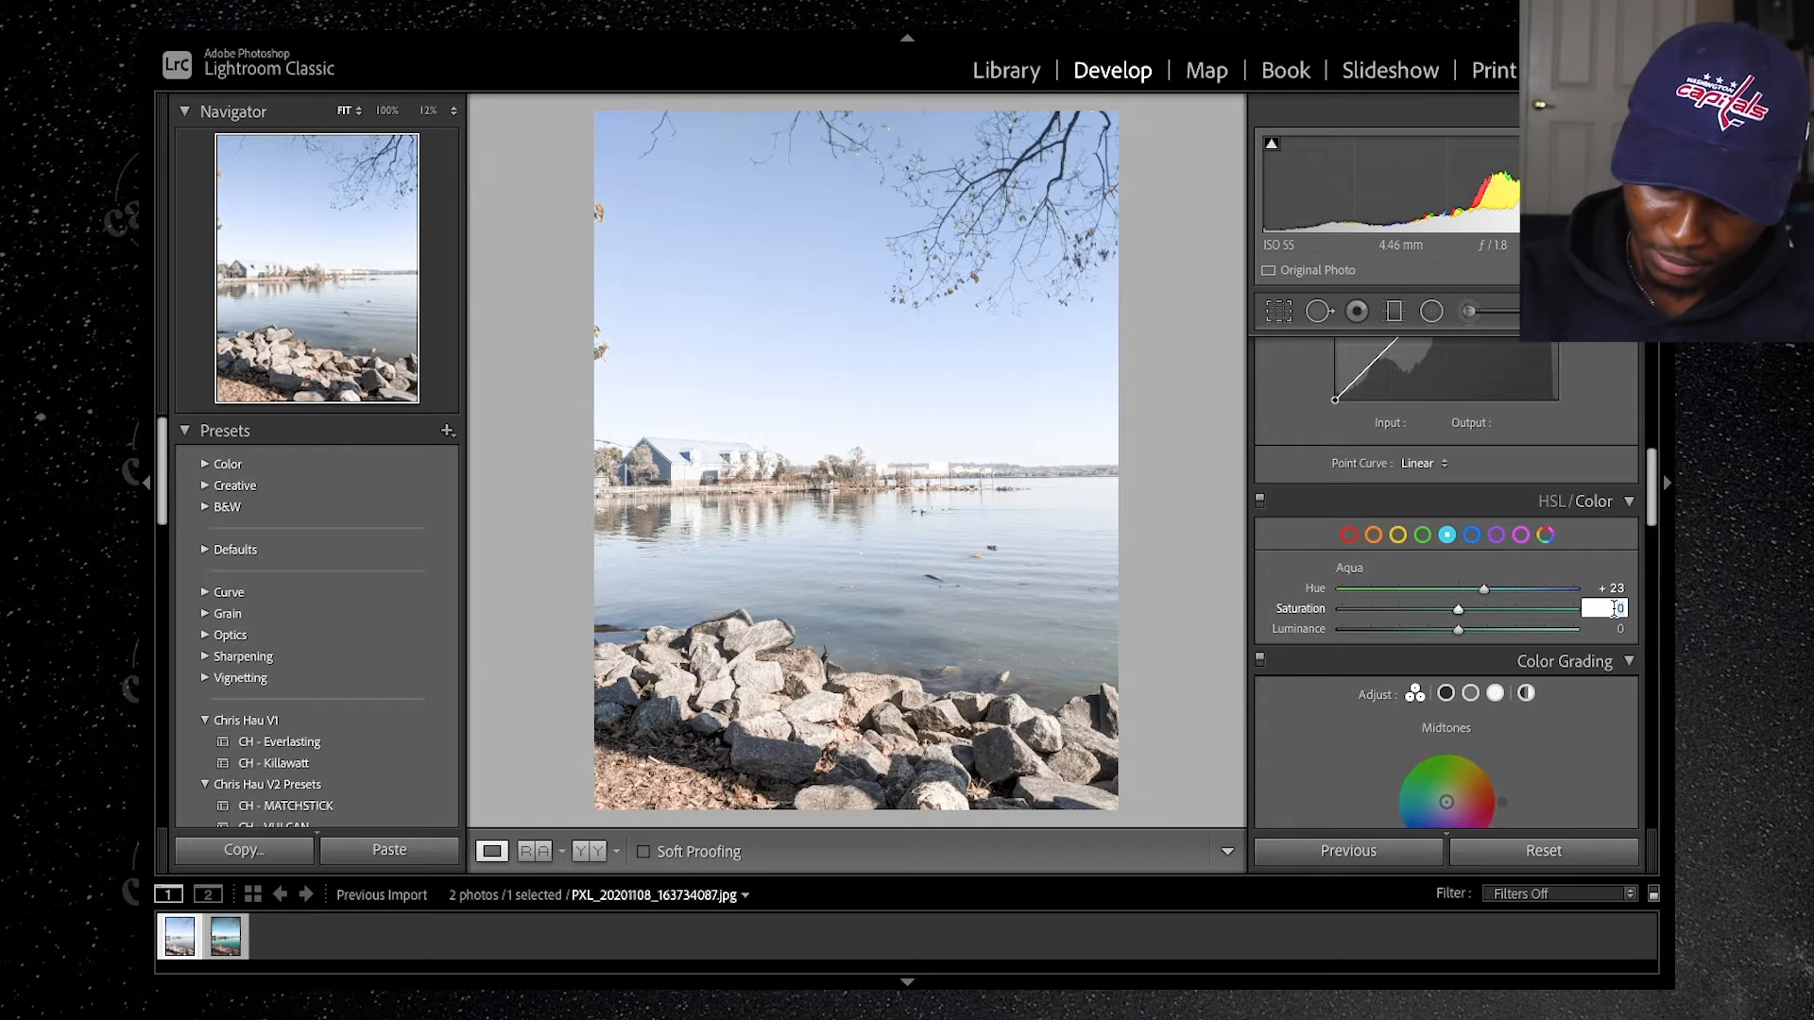
{"action": "type", "text": "- 34"}
{"action": "key", "text": "Return"}
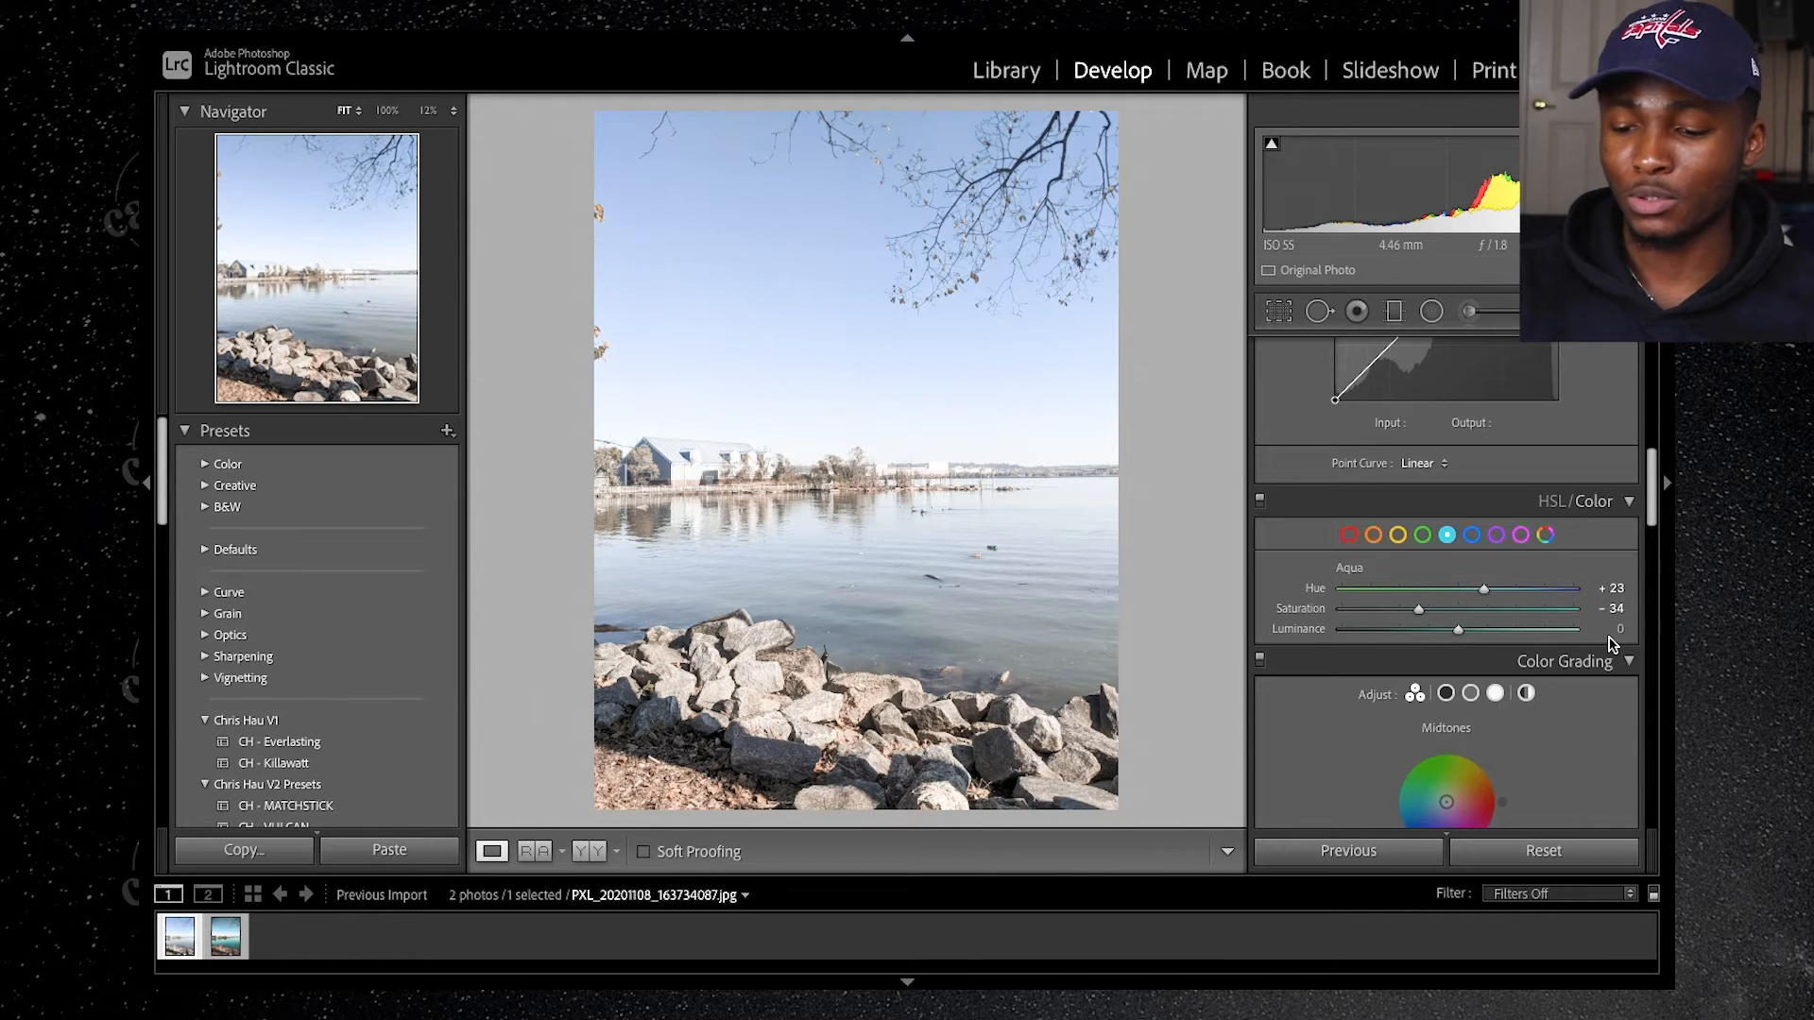
{"action": "left_click", "coordinate": [1611, 633]}
{"action": "type", "text": "-20"}
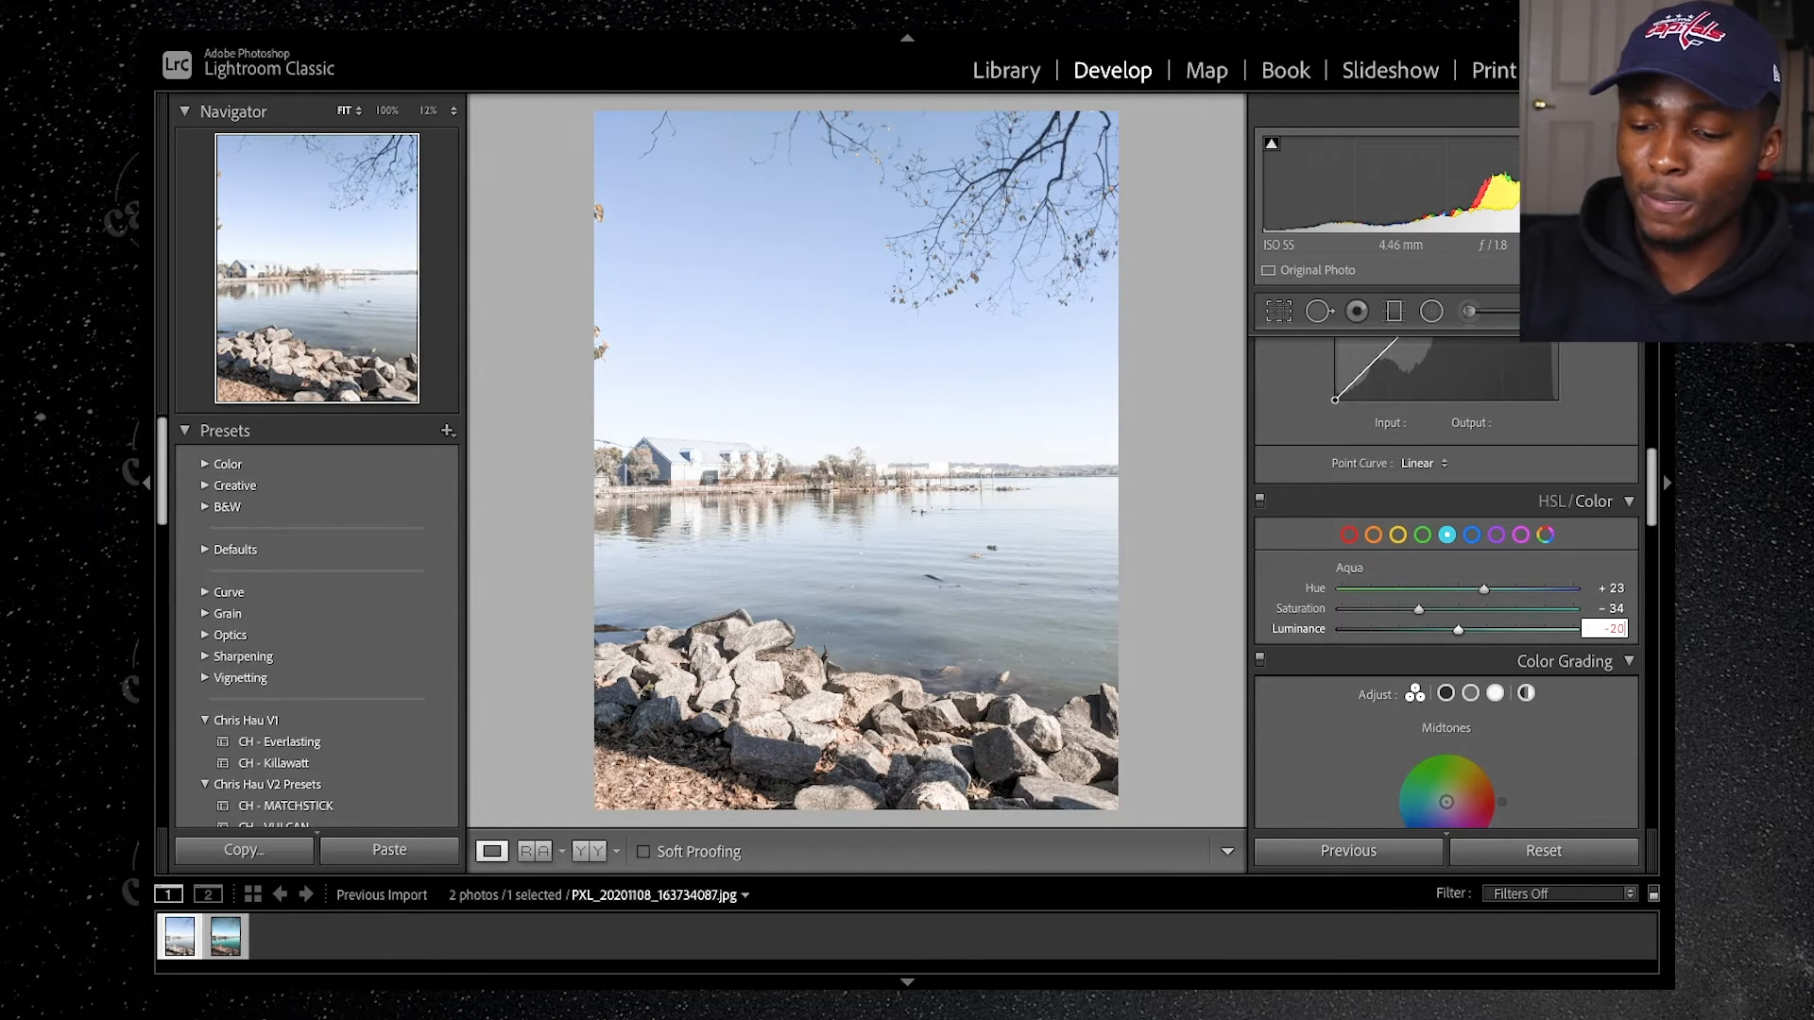
{"action": "key", "text": "Return"}
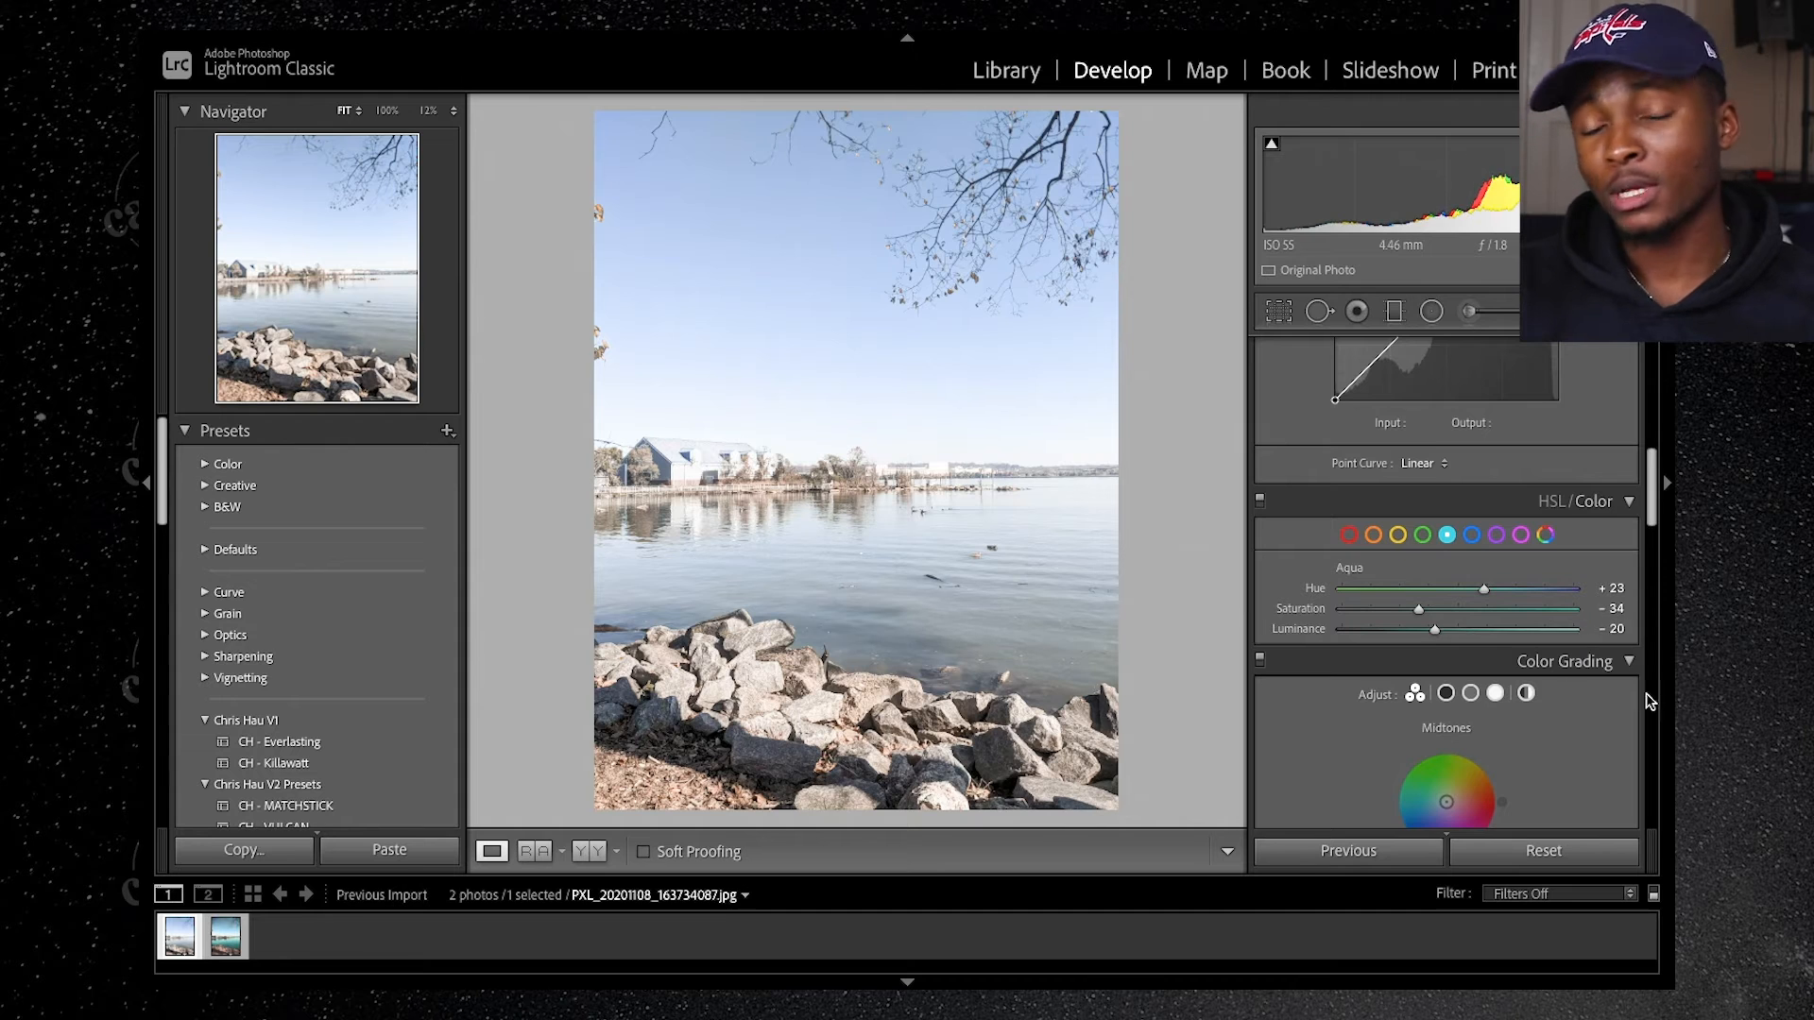
Step: Adjust the blue color range to Hue +29, Saturation -20 and Luminance +16
{"action": "left_click", "coordinate": [1473, 536]}
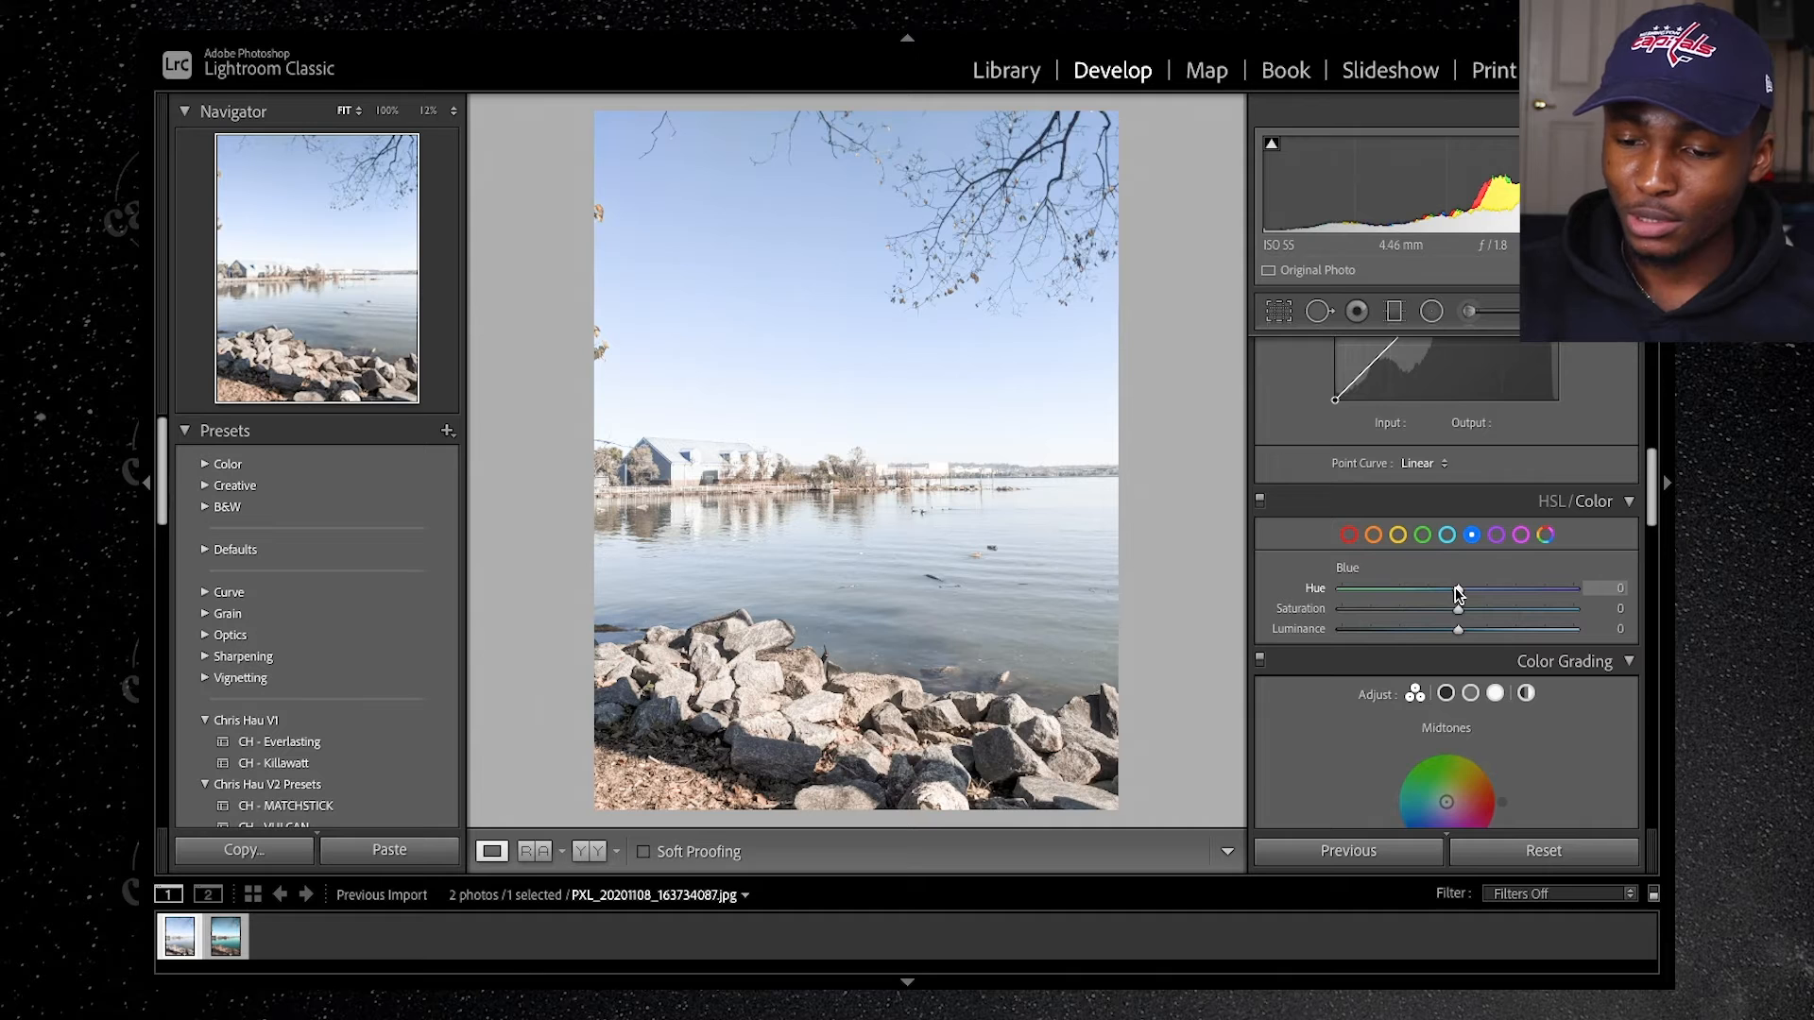
{"action": "left_click", "coordinate": [1622, 587]}
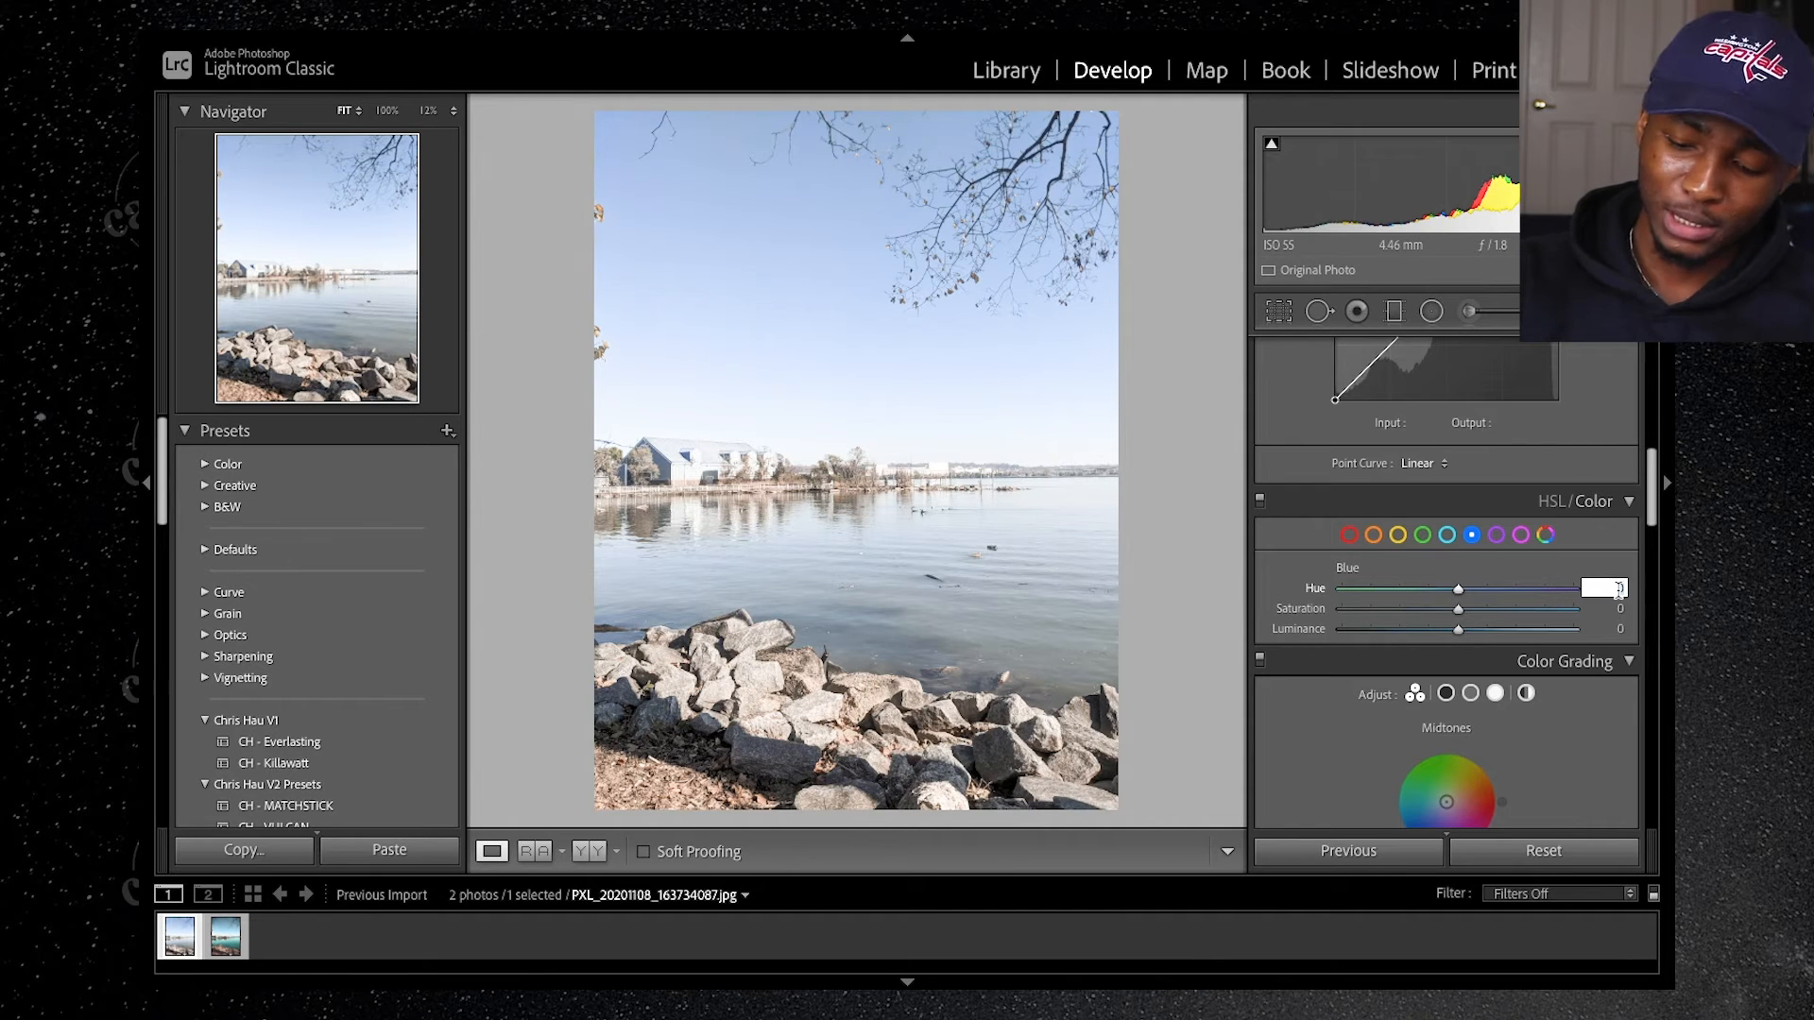
{"action": "type", "text": "29"}
{"action": "key", "text": "Return"}
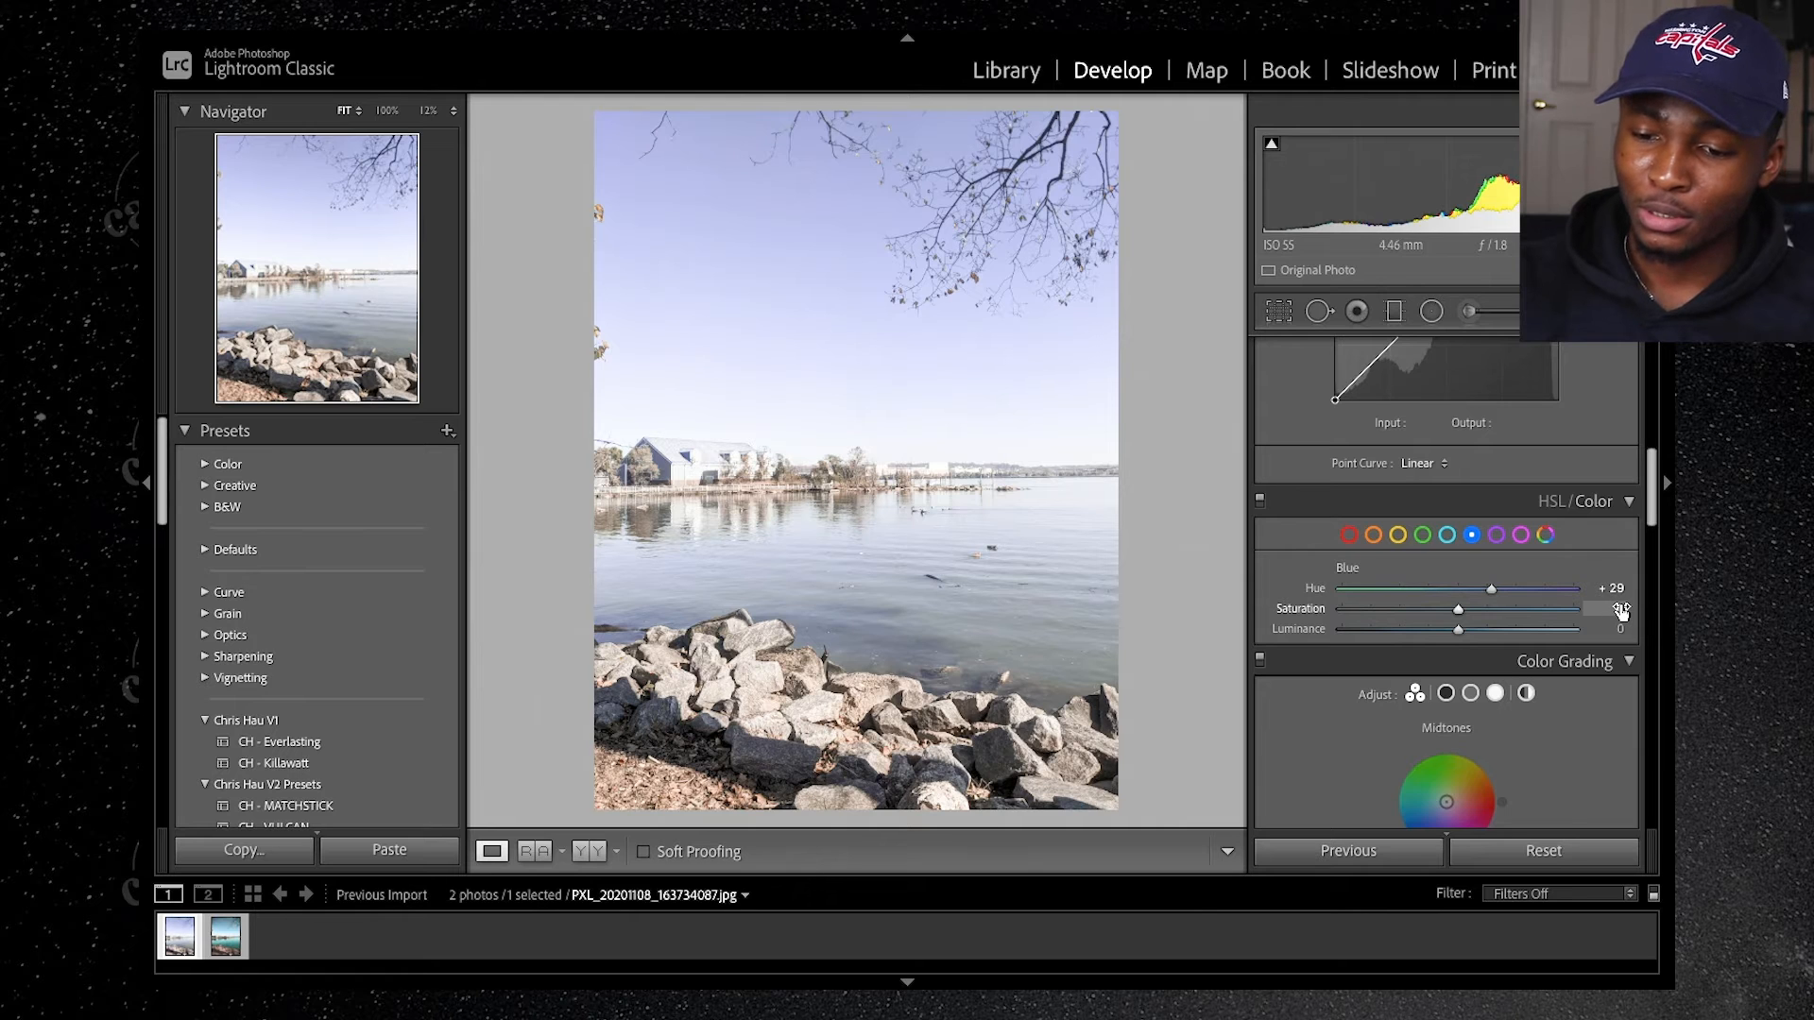
{"action": "left_click", "coordinate": [1621, 610]}
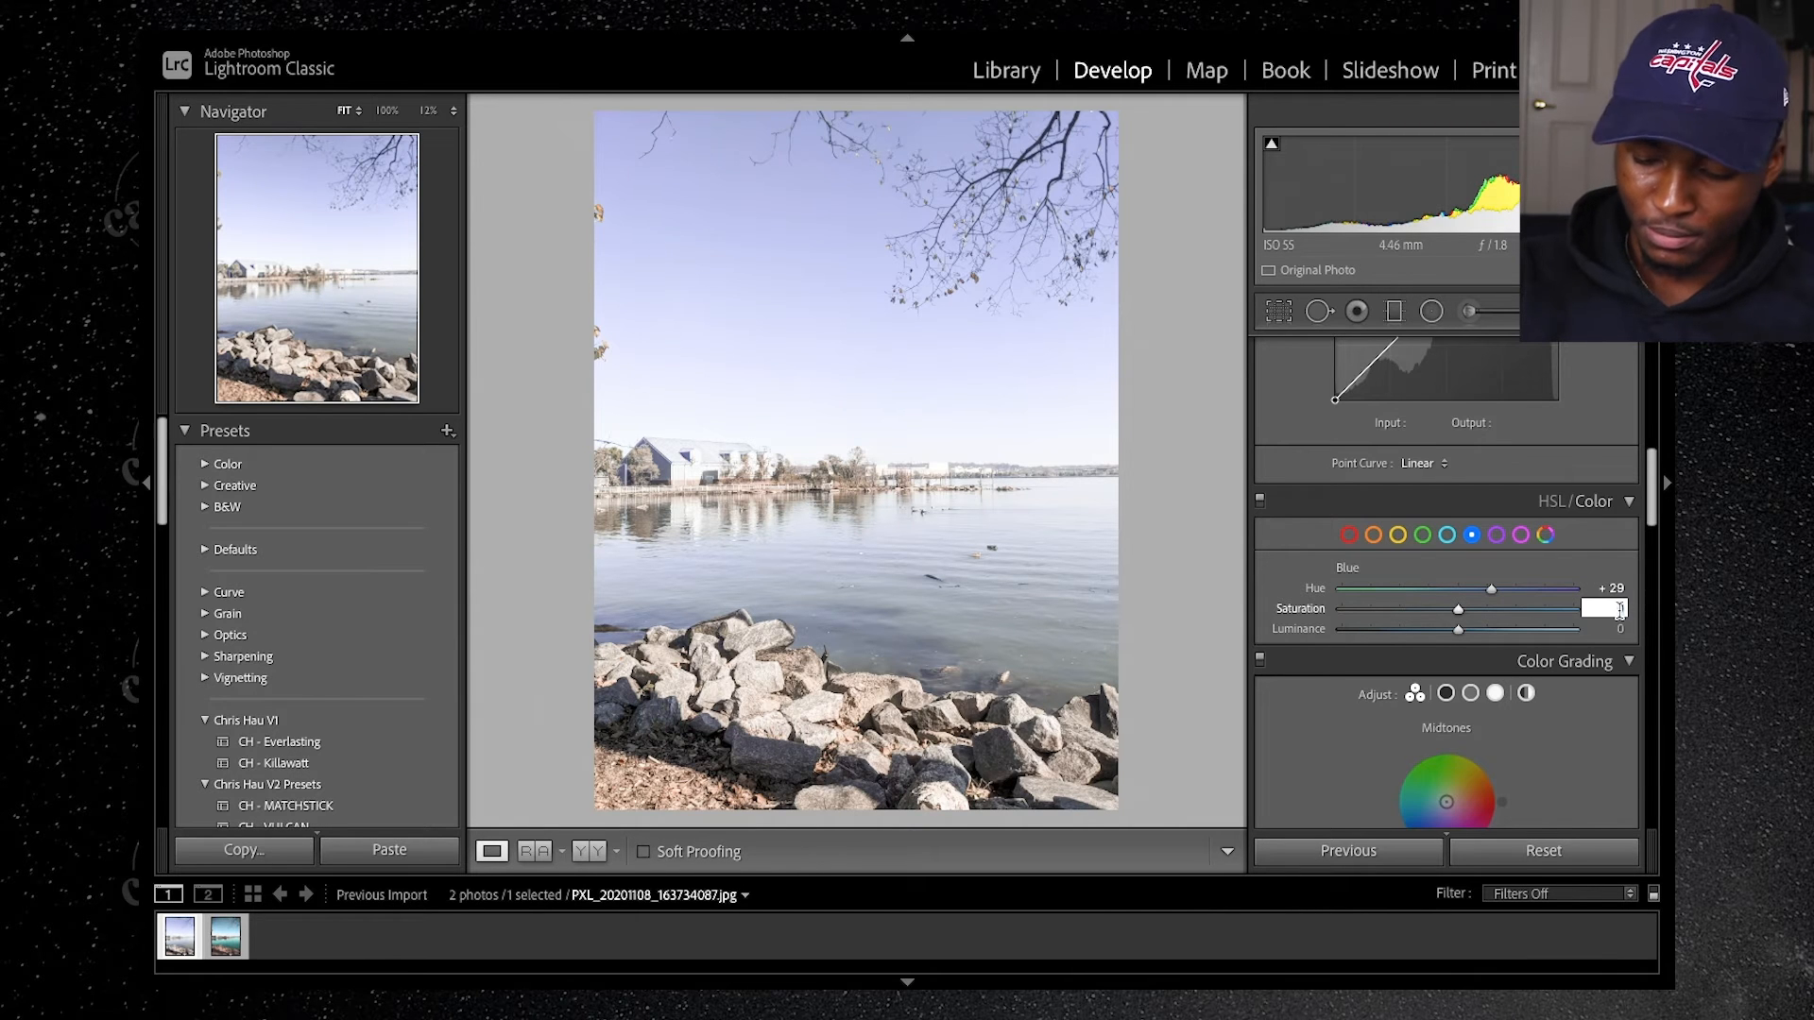
{"action": "type", "text": "-20"}
{"action": "key", "text": "Return"}
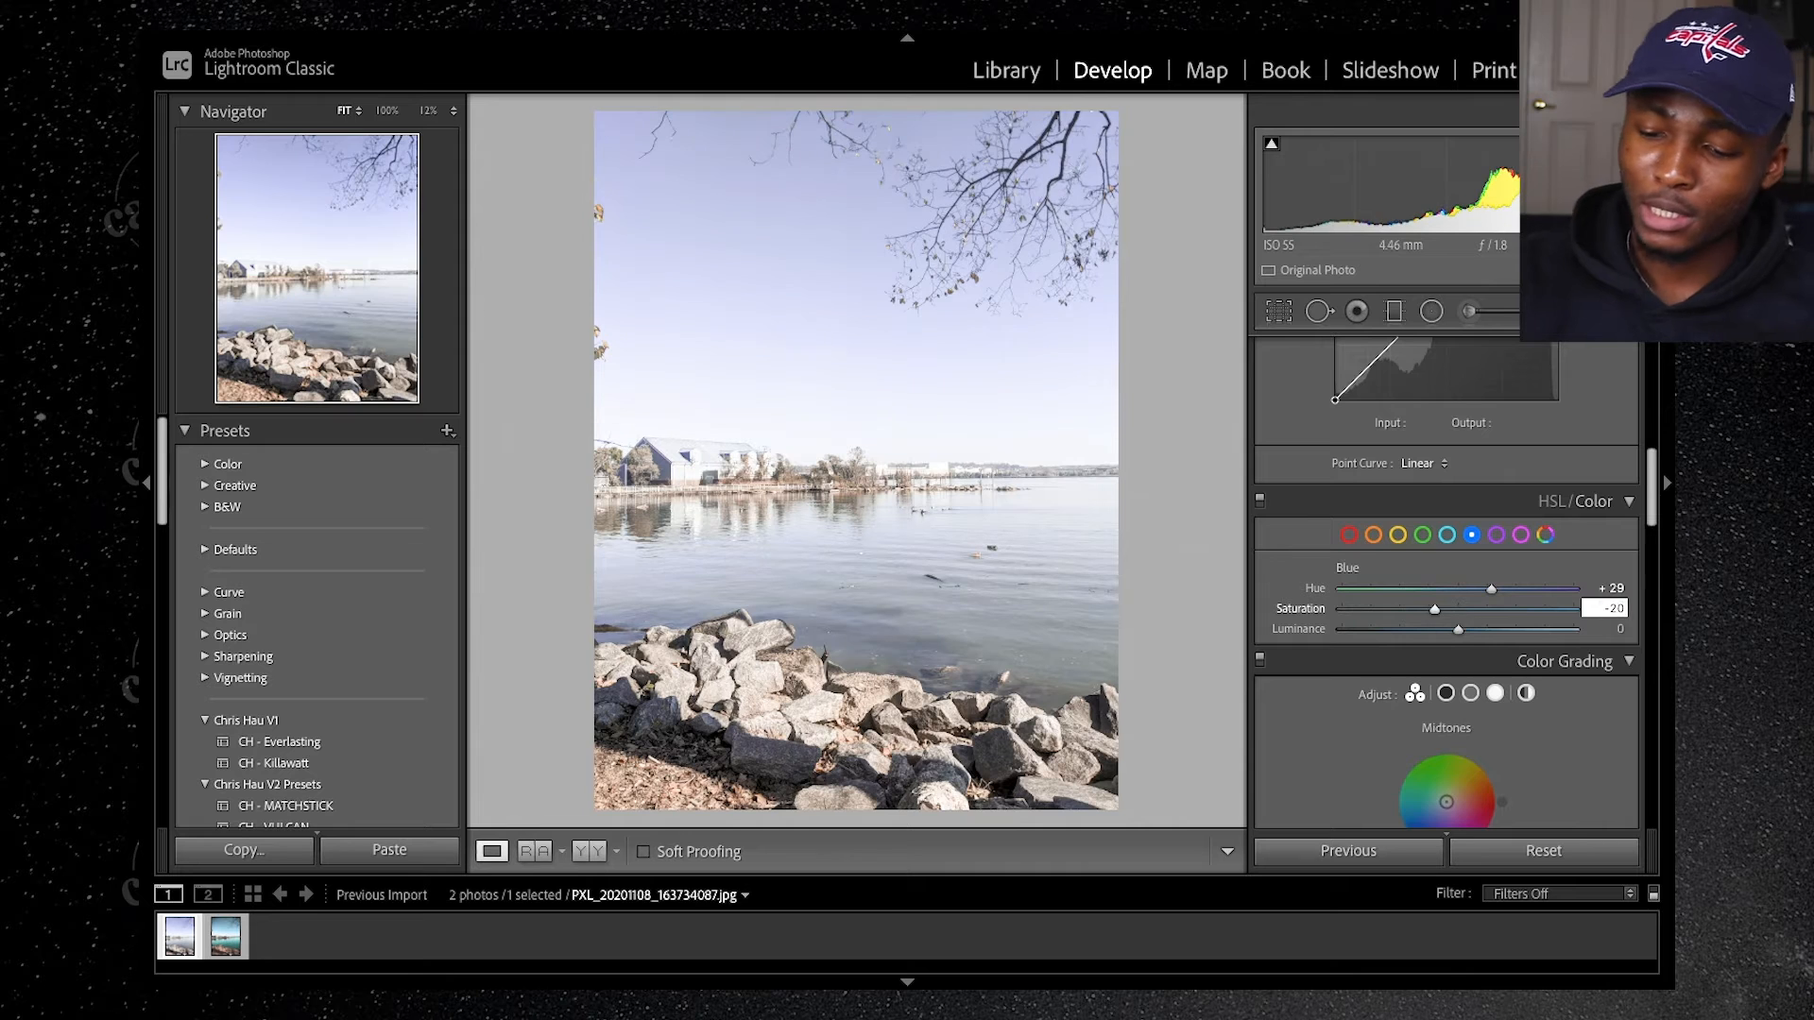
{"action": "left_click", "coordinate": [1618, 631]}
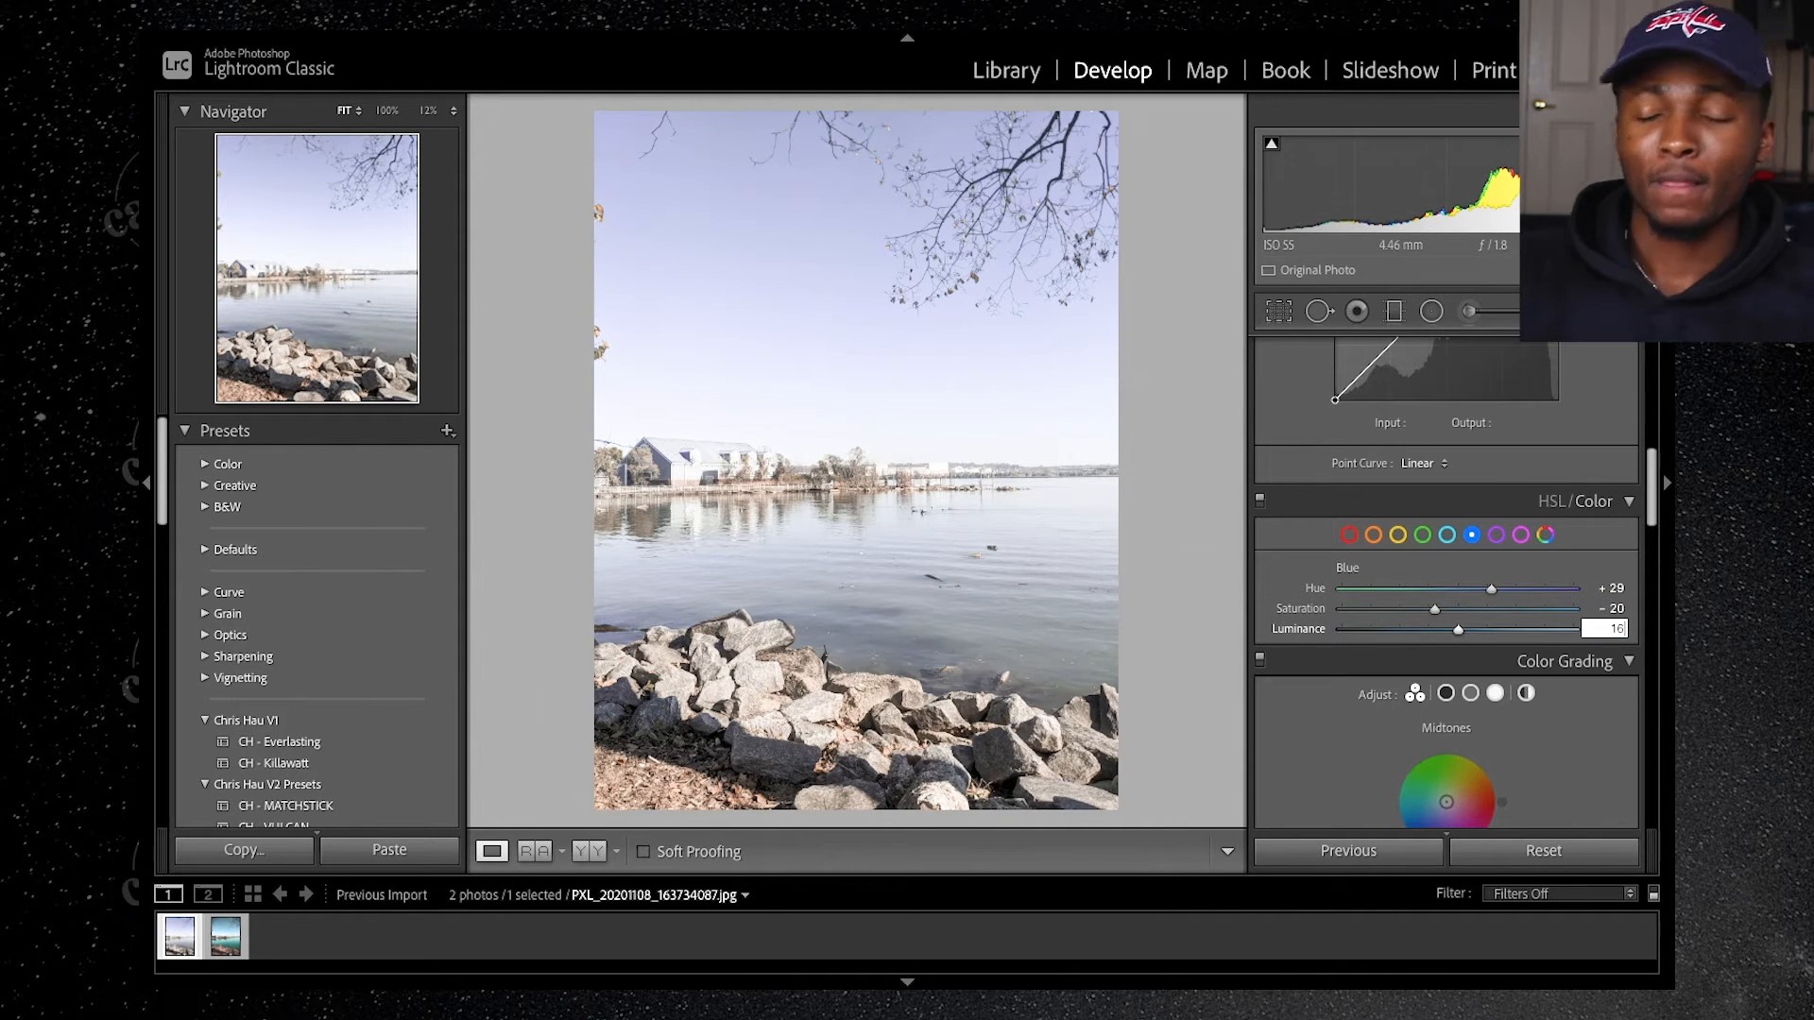
{"action": "key", "text": "Return"}
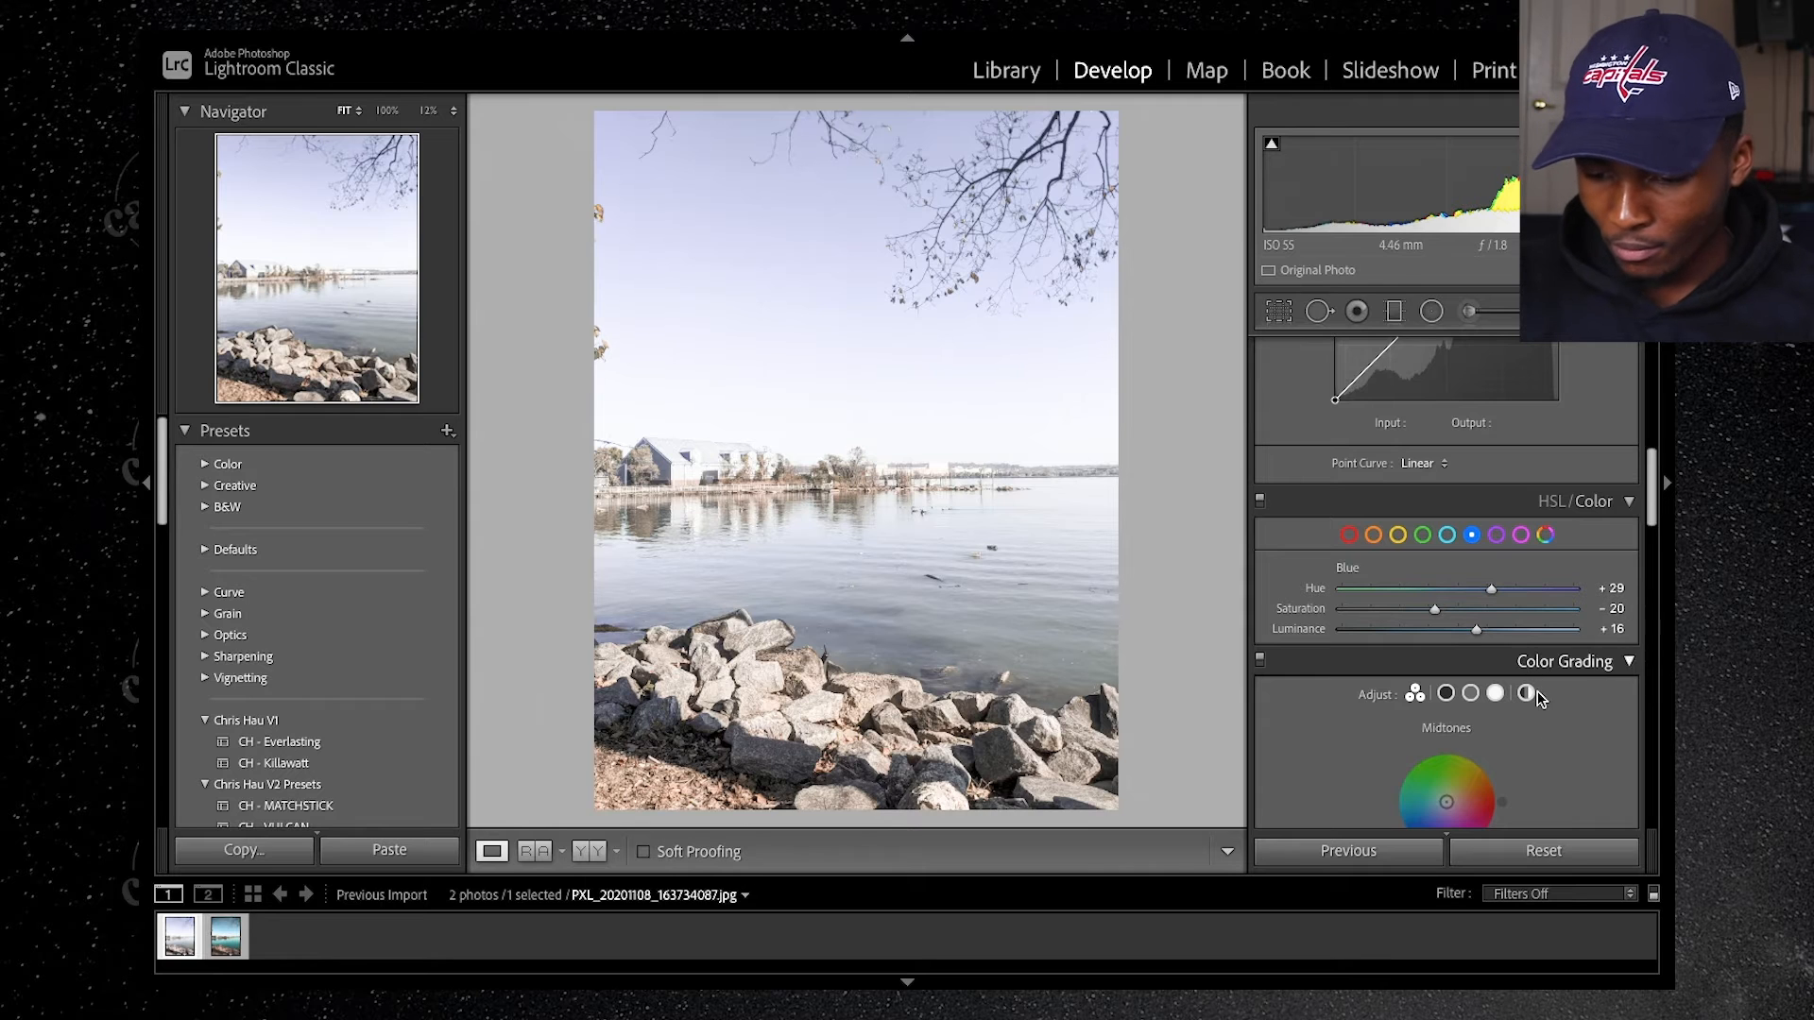
Step: In Color Grading, tint the highlights a faint orange and set the shadows to Hue 17, Saturation 7
{"action": "scroll", "coordinate": [1557, 671], "scroll_direction": "down", "scroll_amount": 3}
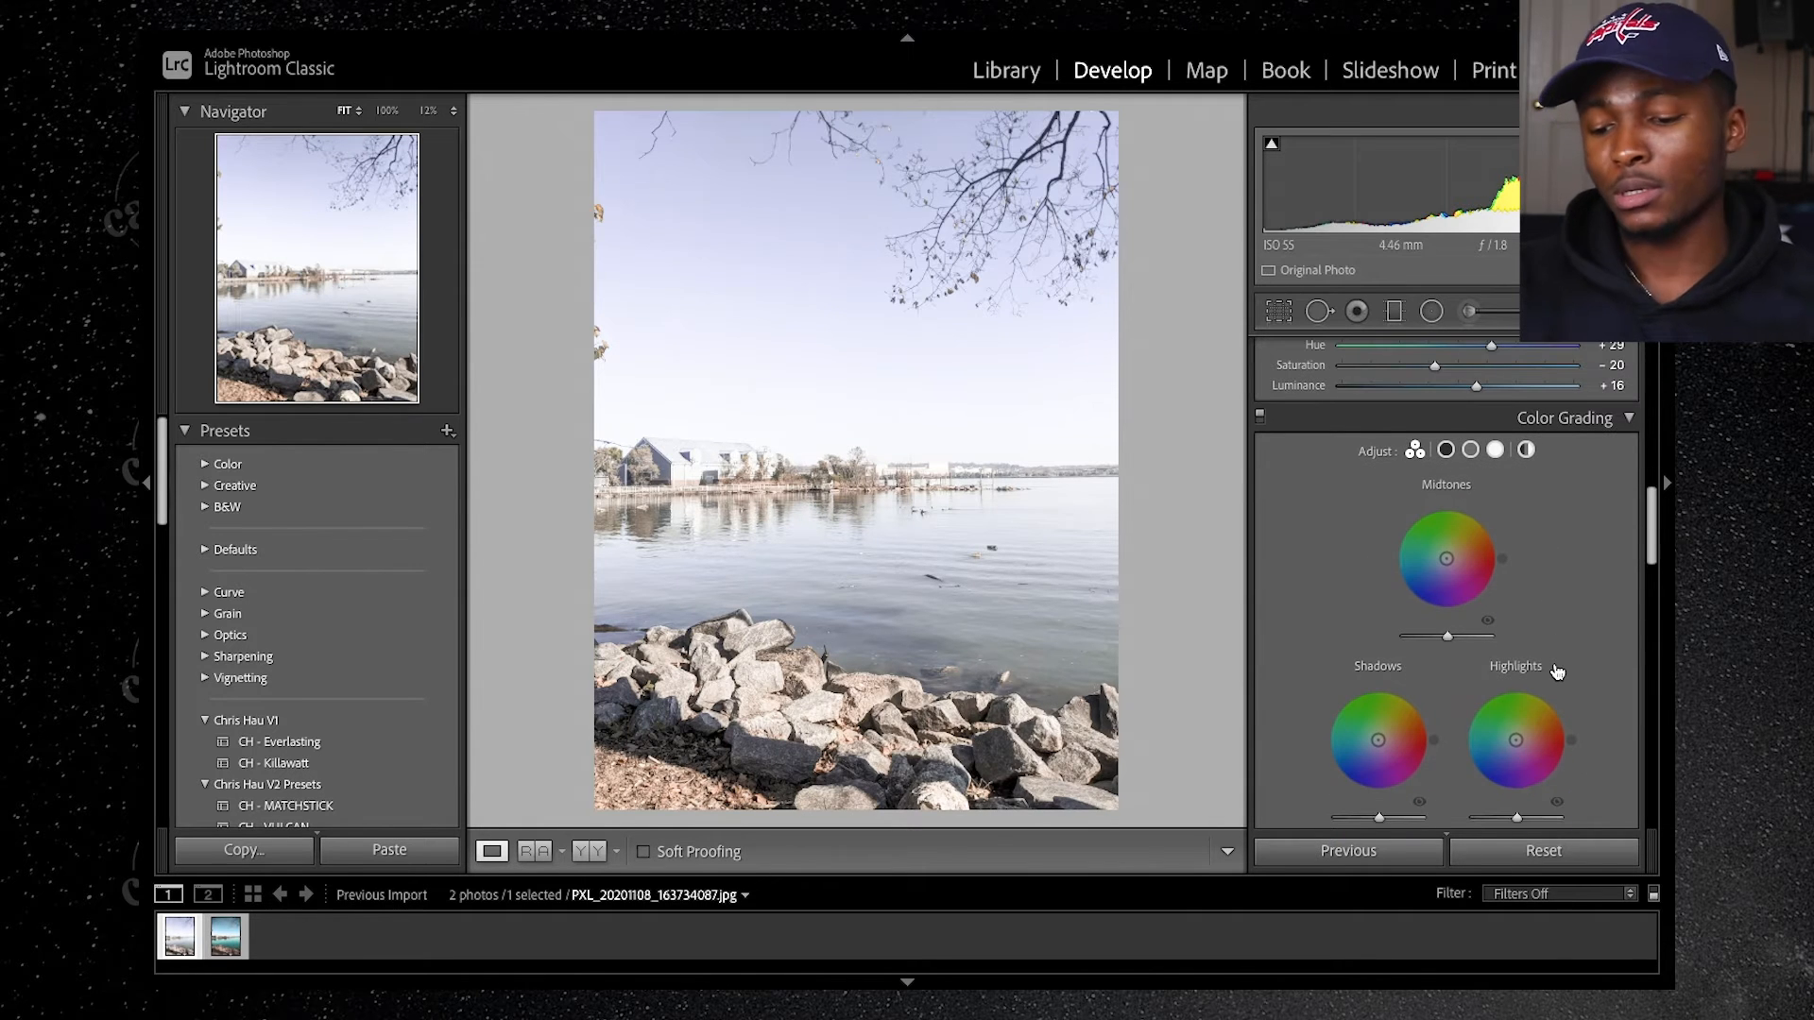
{"action": "scroll", "coordinate": [1557, 672], "scroll_direction": "down", "scroll_amount": 1}
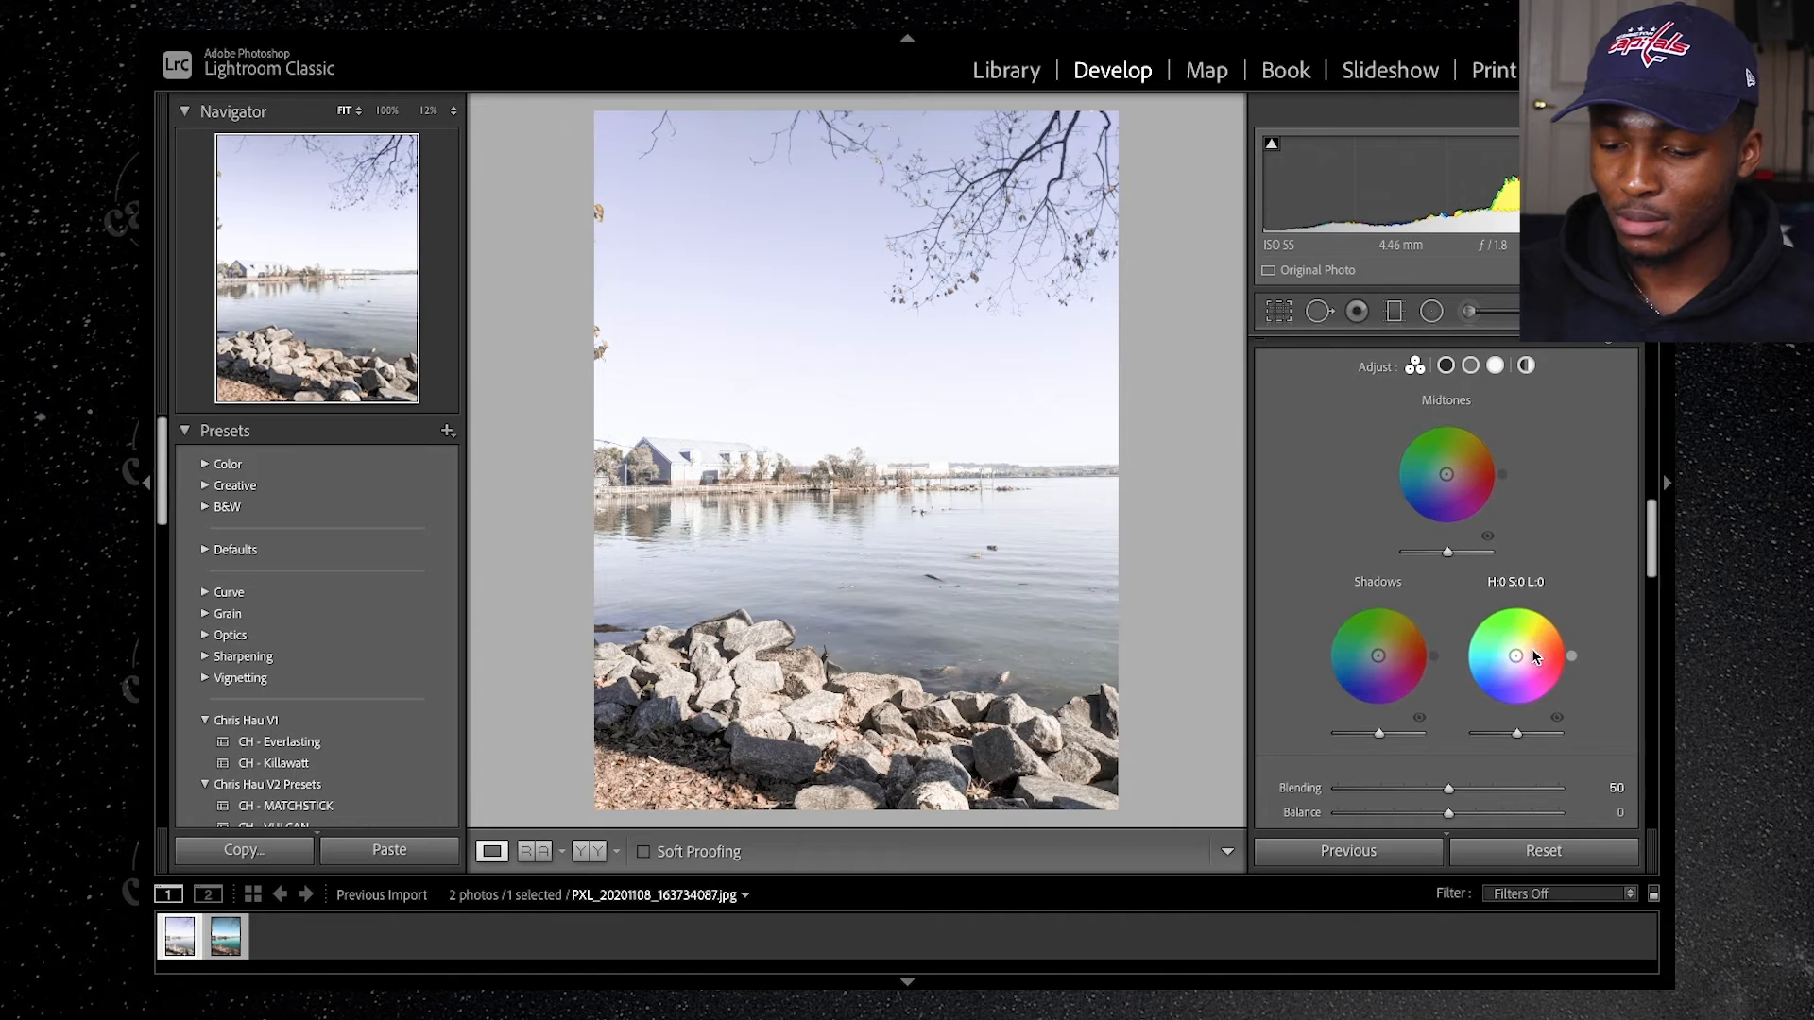
{"action": "left_click_drag", "start_coordinate": [1572, 656], "coordinate": [1568, 635]}
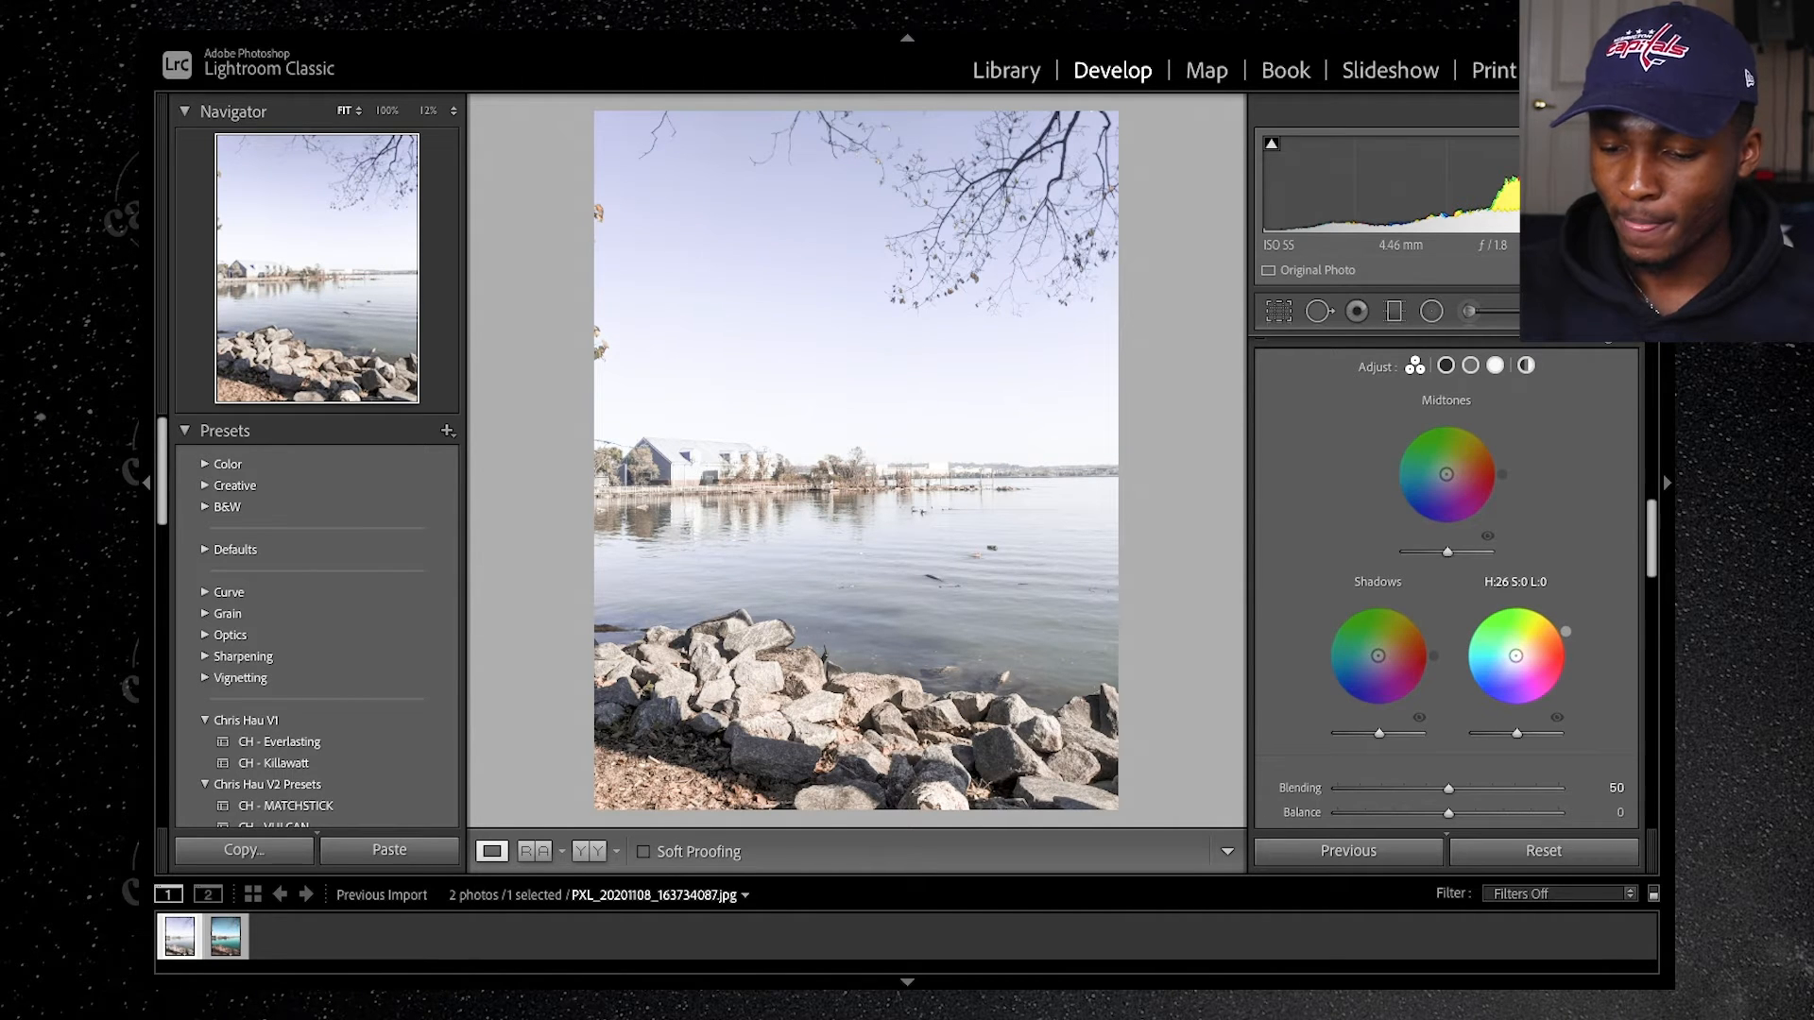
{"action": "left_click", "coordinate": [1534, 656]}
{"action": "left_click_drag", "start_coordinate": [1532, 649], "coordinate": [1522, 654]}
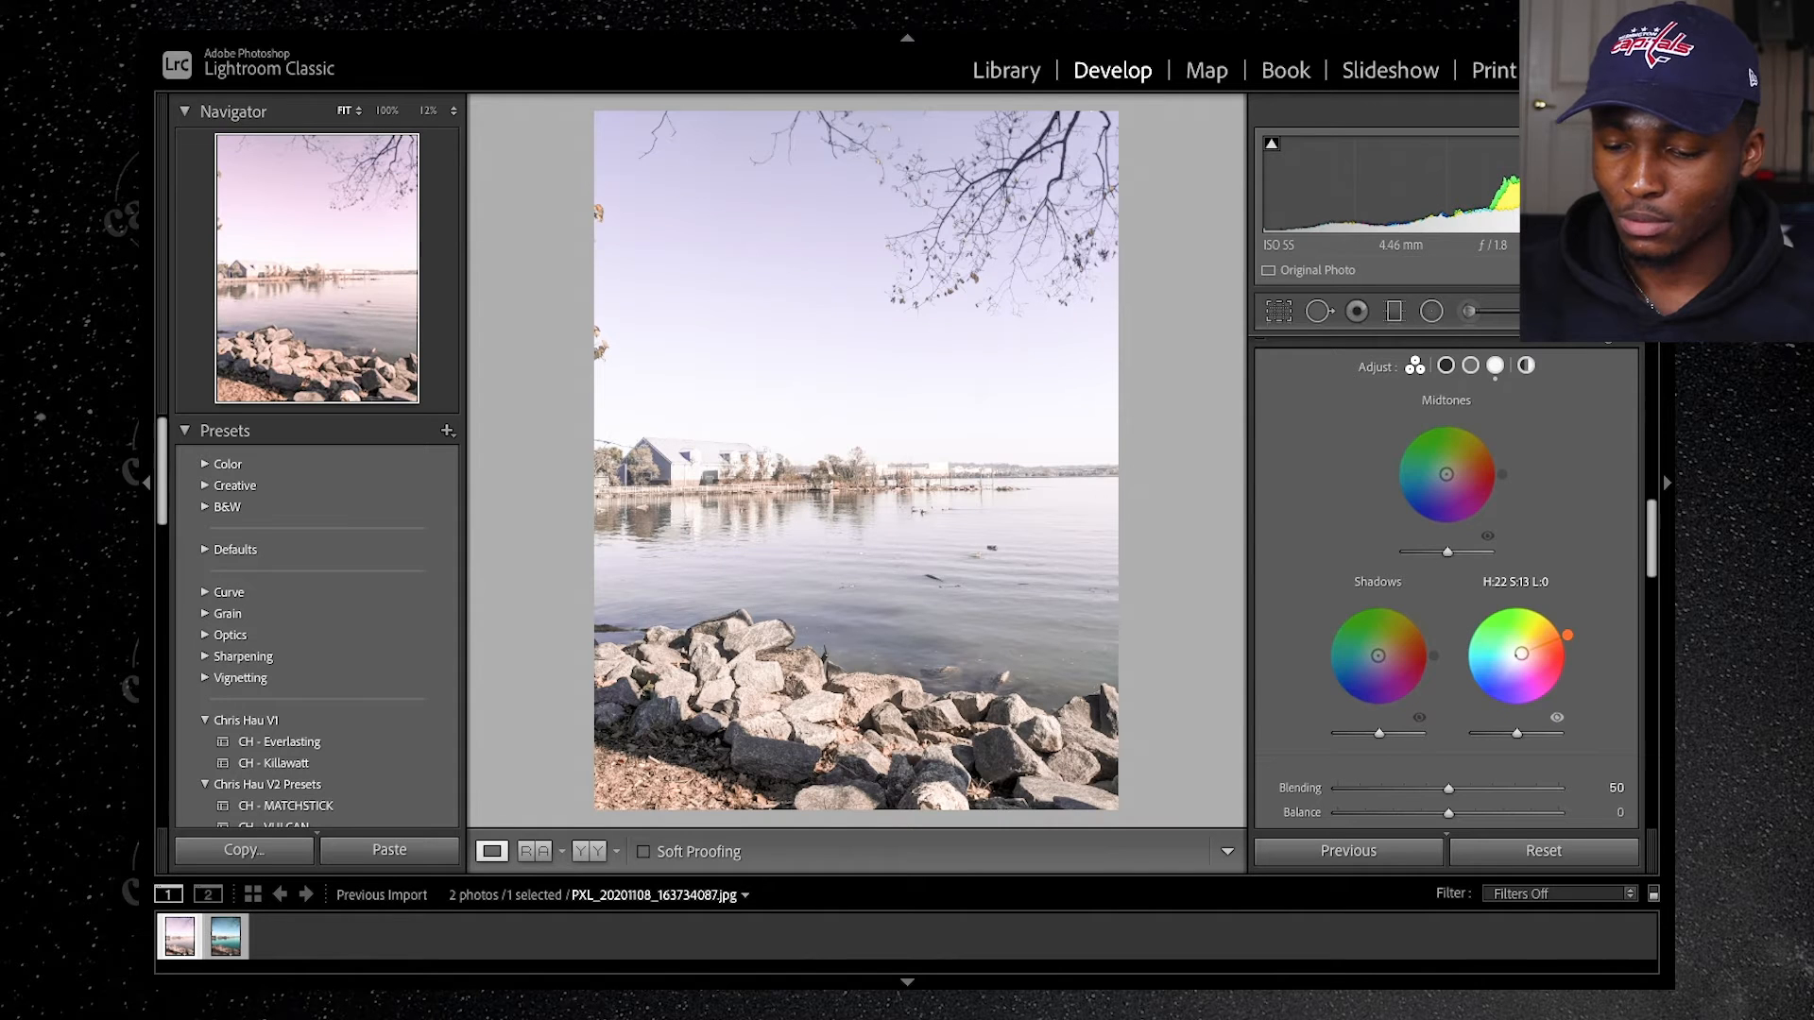
{"action": "left_click_drag", "start_coordinate": [1521, 654], "coordinate": [1520, 653]}
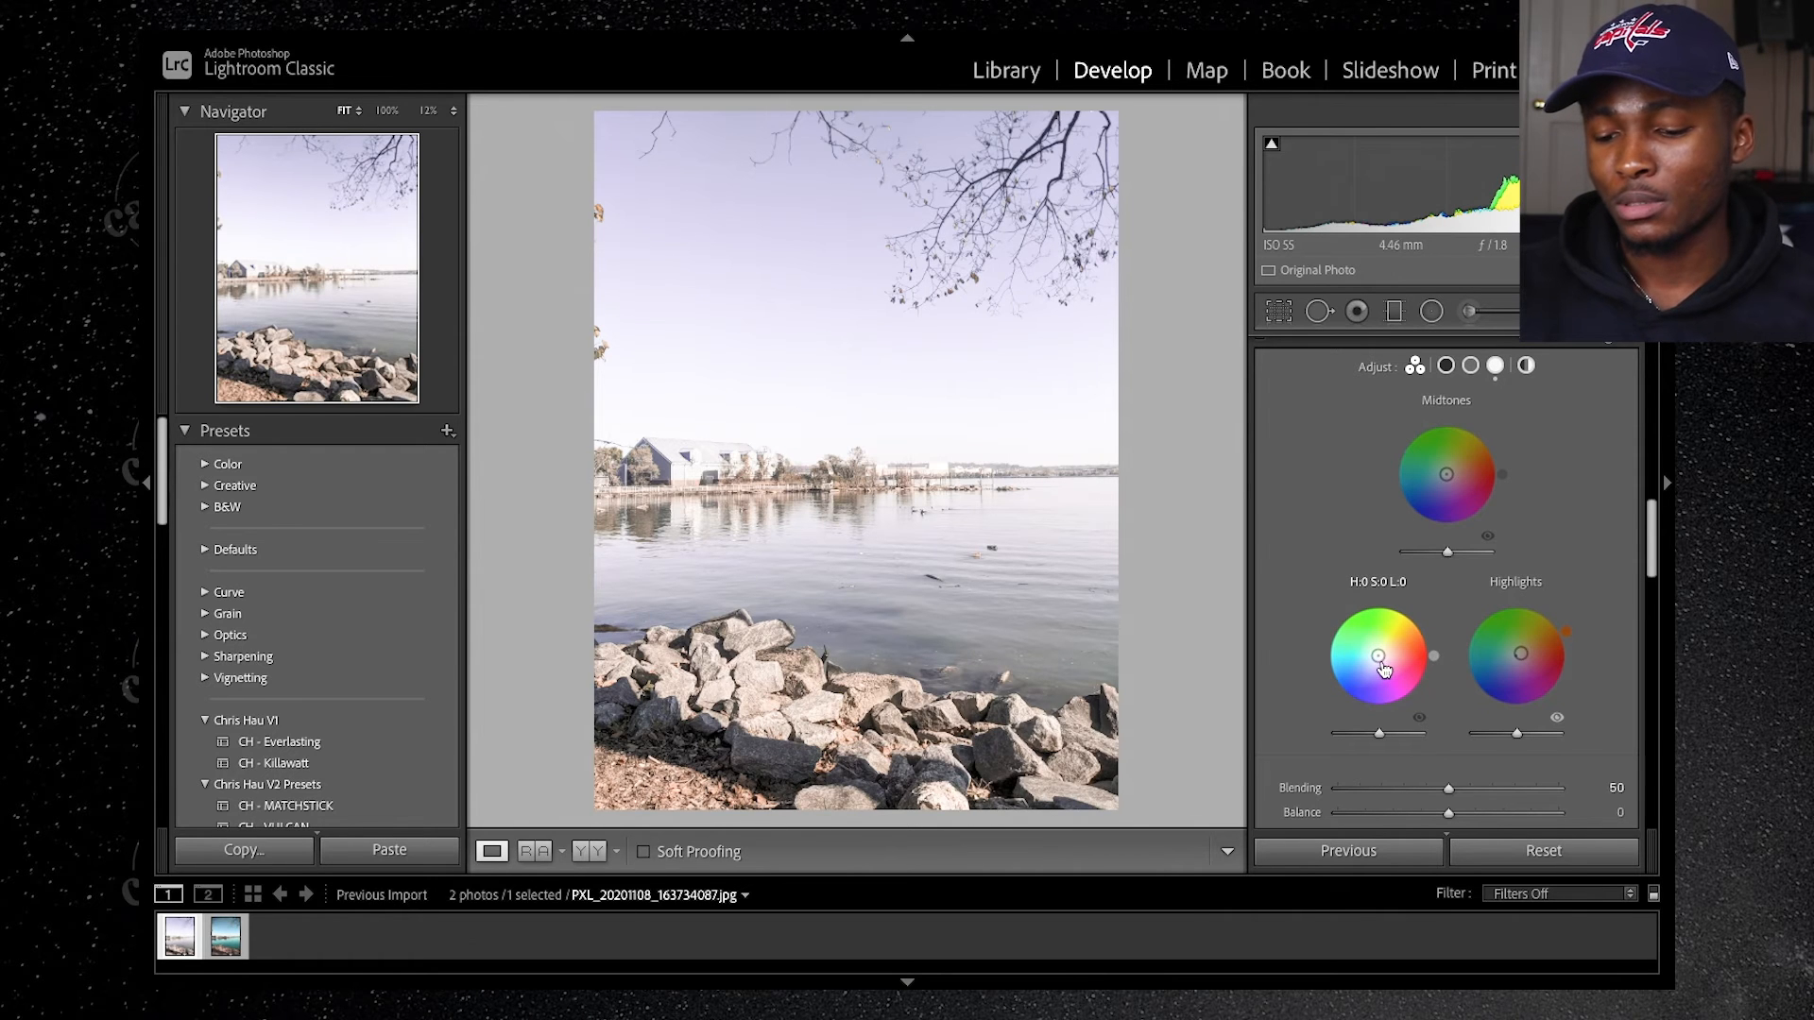
{"action": "mouse_move", "coordinate": [1378, 656]}
{"action": "left_mouse_down"}
{"action": "mouse_move", "coordinate": [1397, 648]}
{"action": "mouse_move", "coordinate": [1382, 654]}
{"action": "left_mouse_up"}
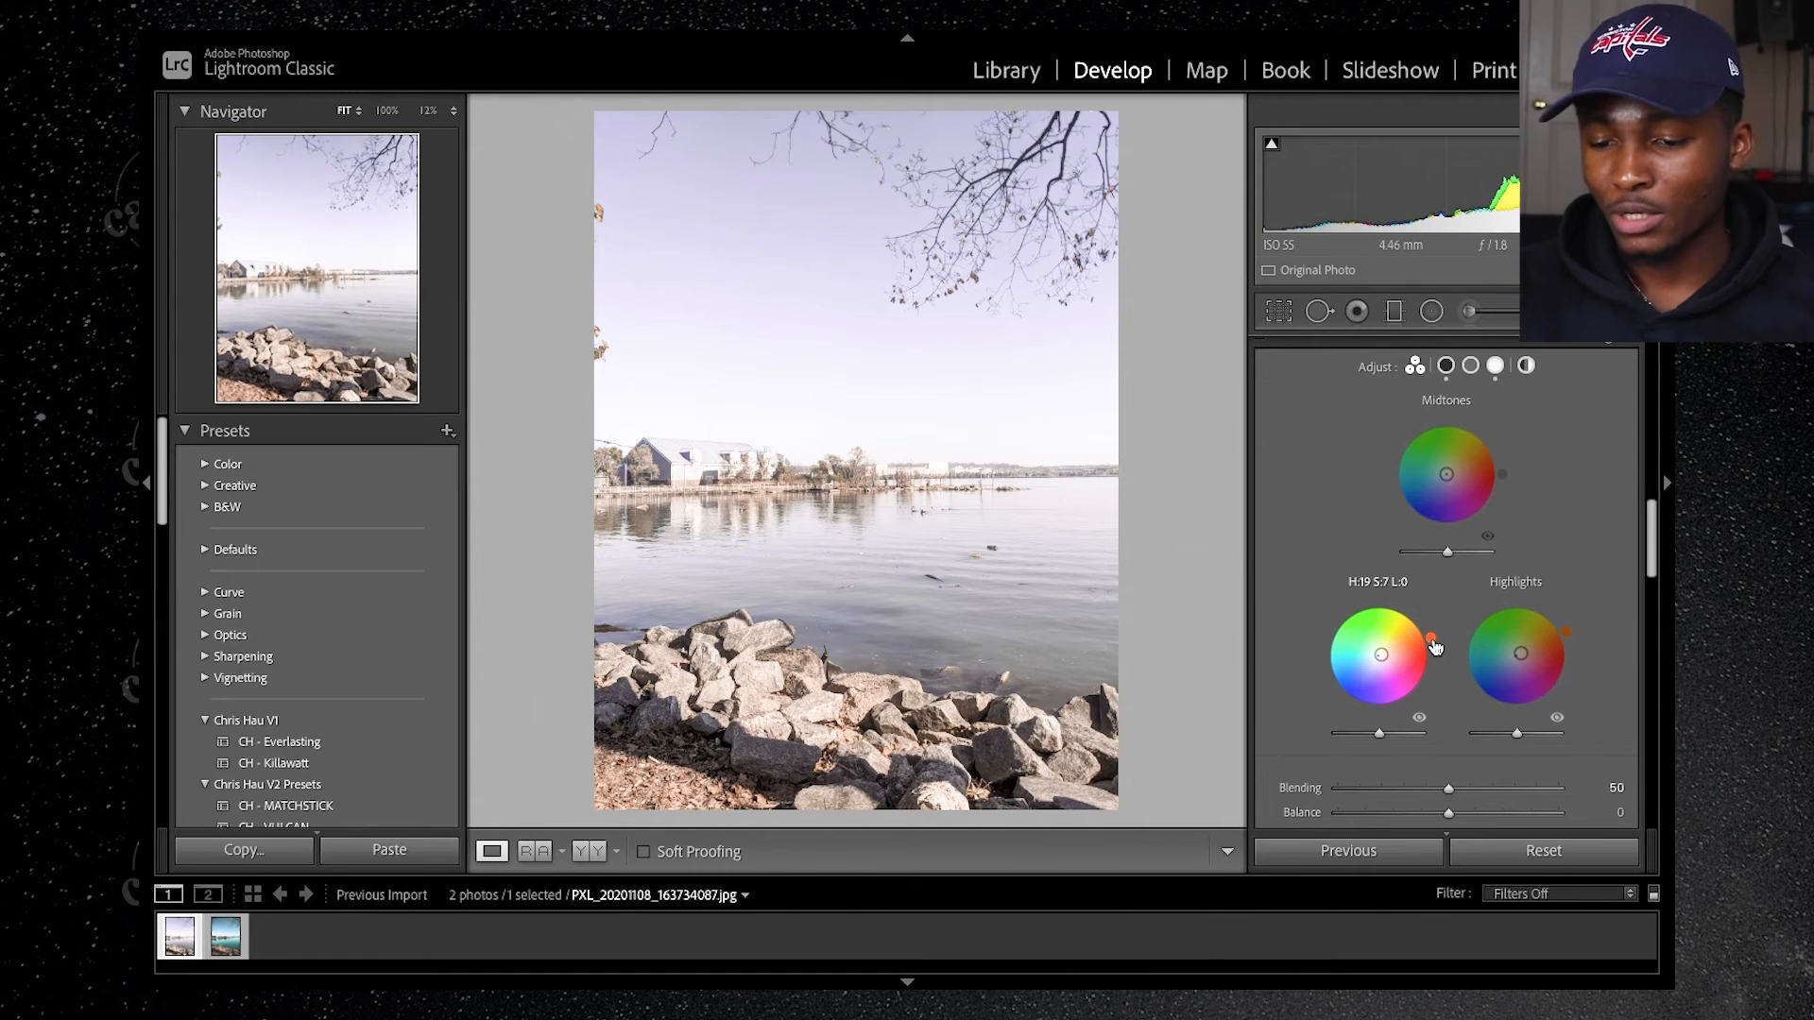
{"action": "left_click_drag", "start_coordinate": [1431, 639], "coordinate": [1431, 639]}
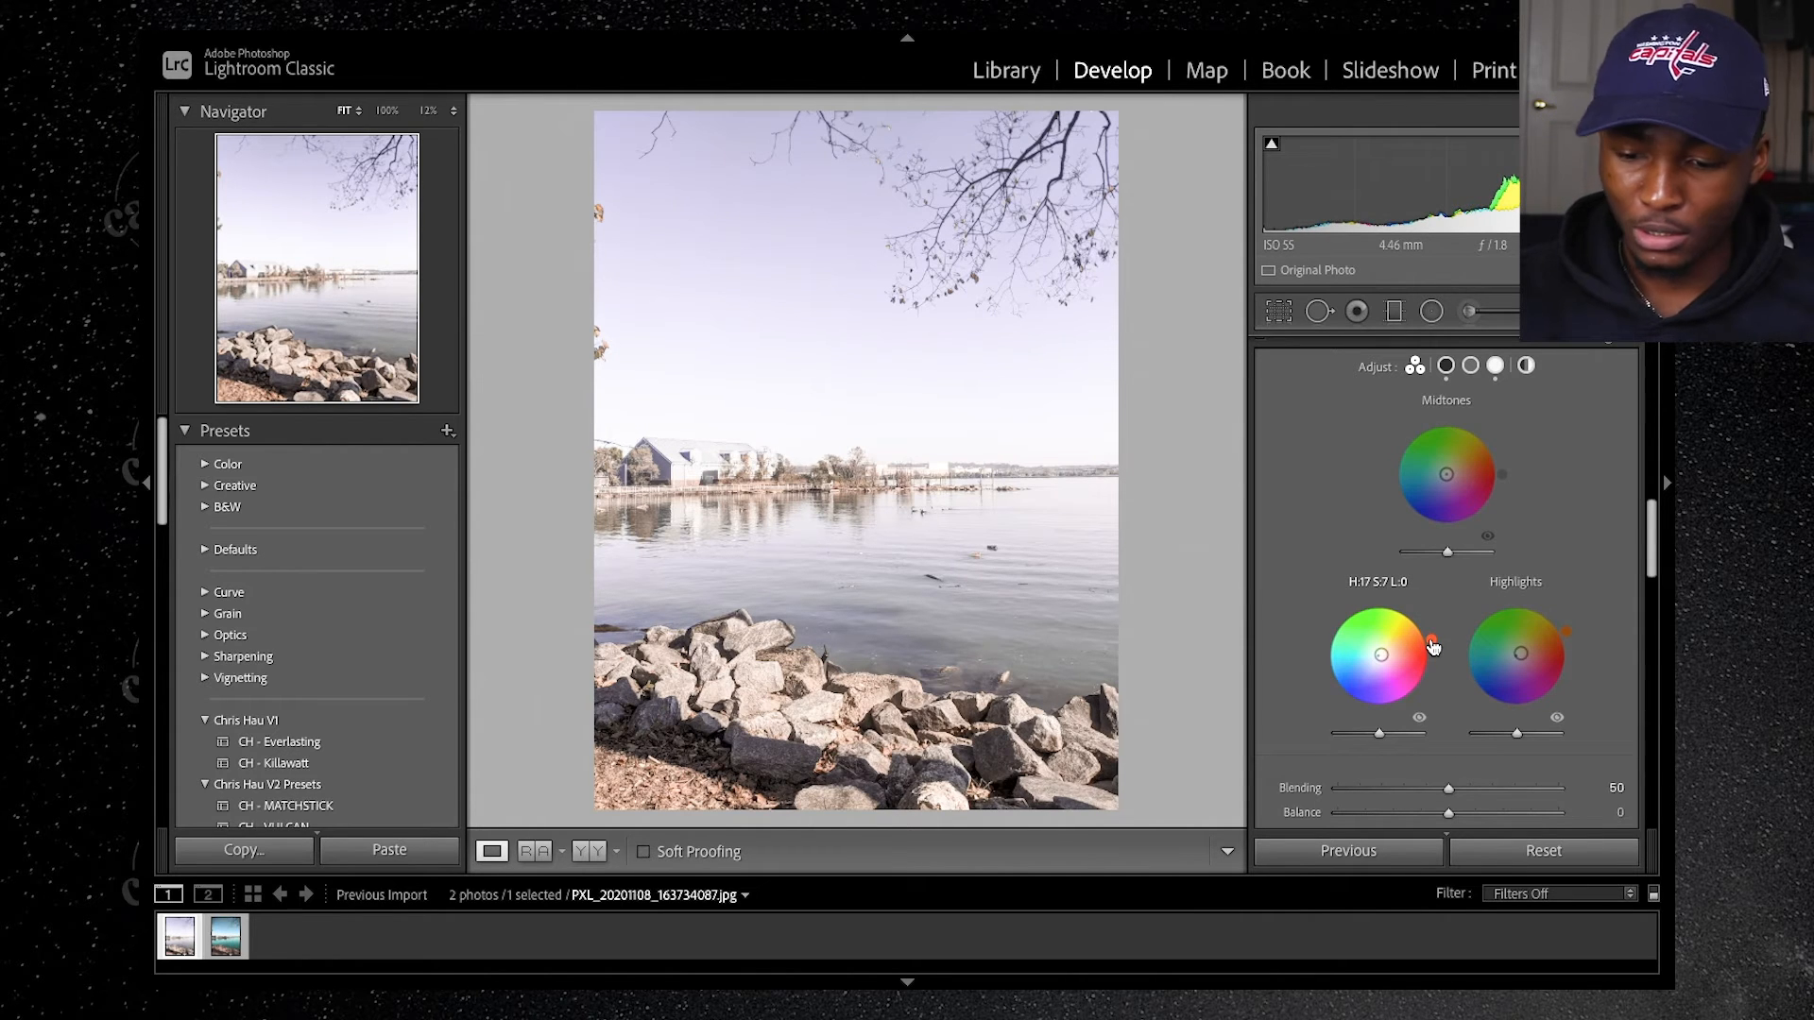
Step: Add a subtle dark post-crop vignette with an Amount of -10
{"action": "scroll", "coordinate": [1555, 547], "scroll_direction": "up", "scroll_amount": 3}
{"action": "scroll", "coordinate": [1555, 546], "scroll_direction": "up", "scroll_amount": 3}
{"action": "scroll", "coordinate": [1556, 546], "scroll_direction": "down", "scroll_amount": 4}
{"action": "scroll", "coordinate": [1556, 545], "scroll_direction": "down", "scroll_amount": 6}
{"action": "scroll", "coordinate": [1556, 545], "scroll_direction": "down", "scroll_amount": 5}
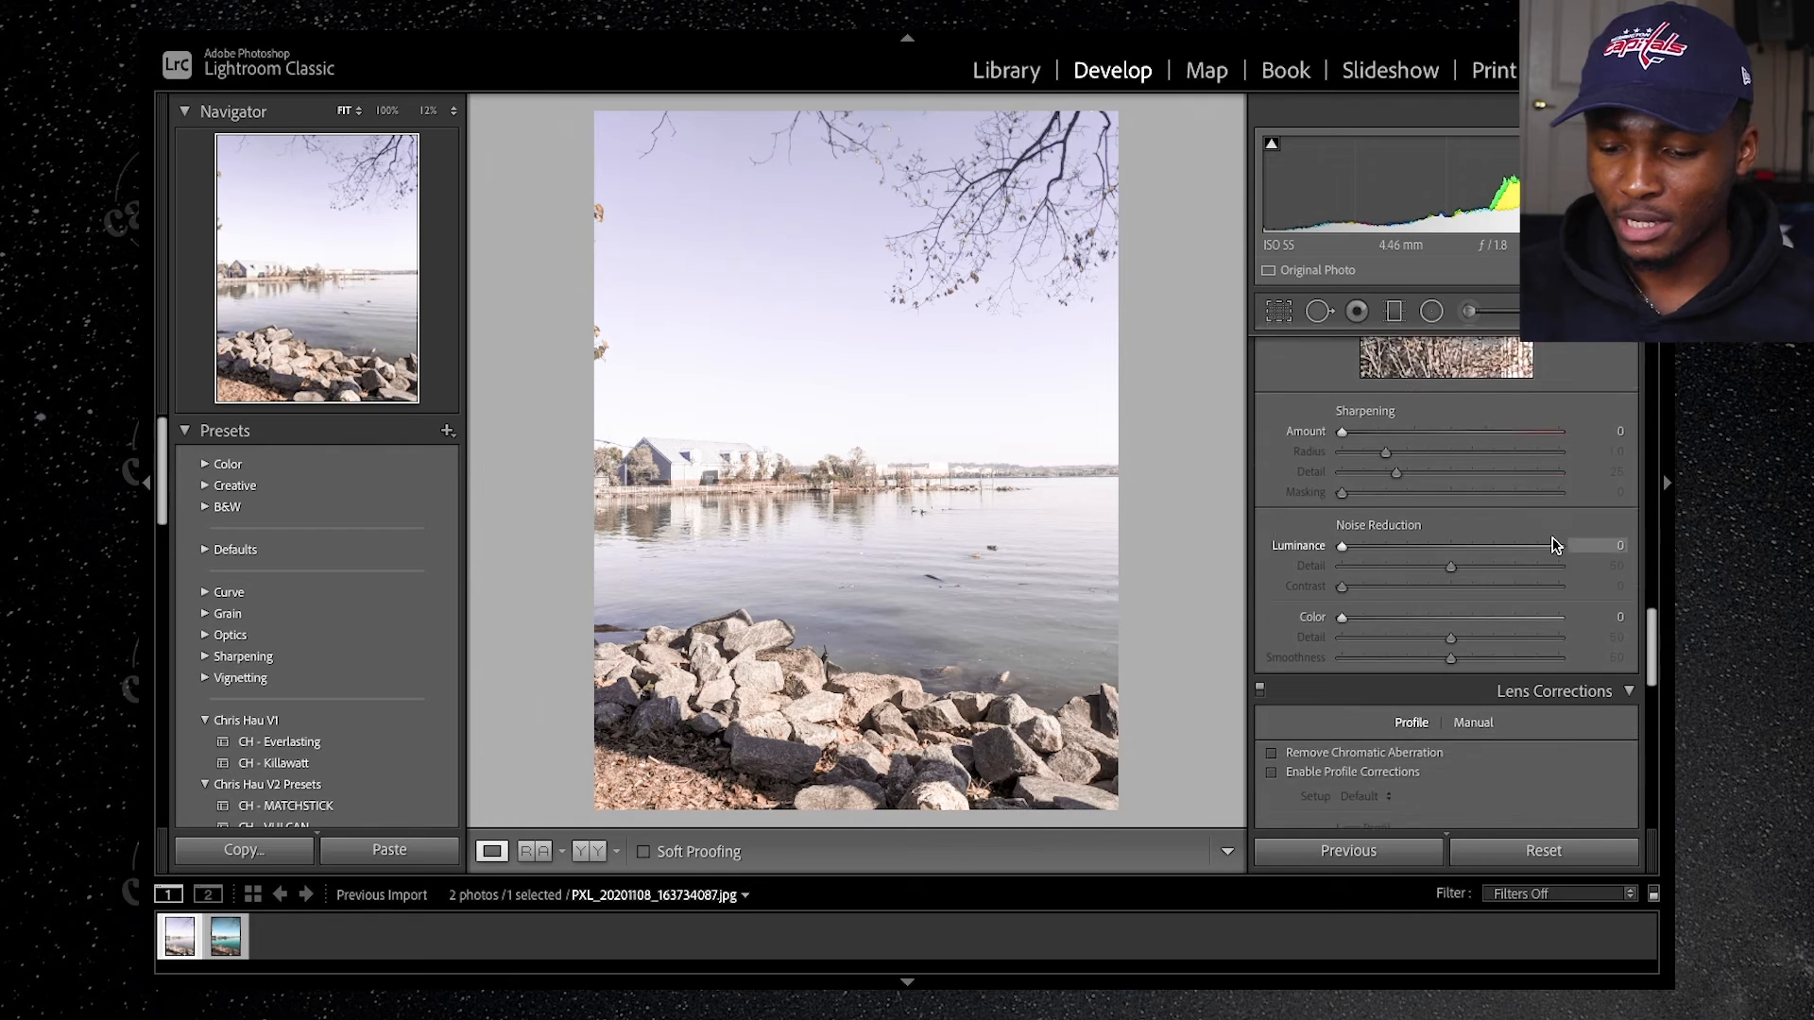
{"action": "scroll", "coordinate": [1554, 546], "scroll_direction": "down", "scroll_amount": 5}
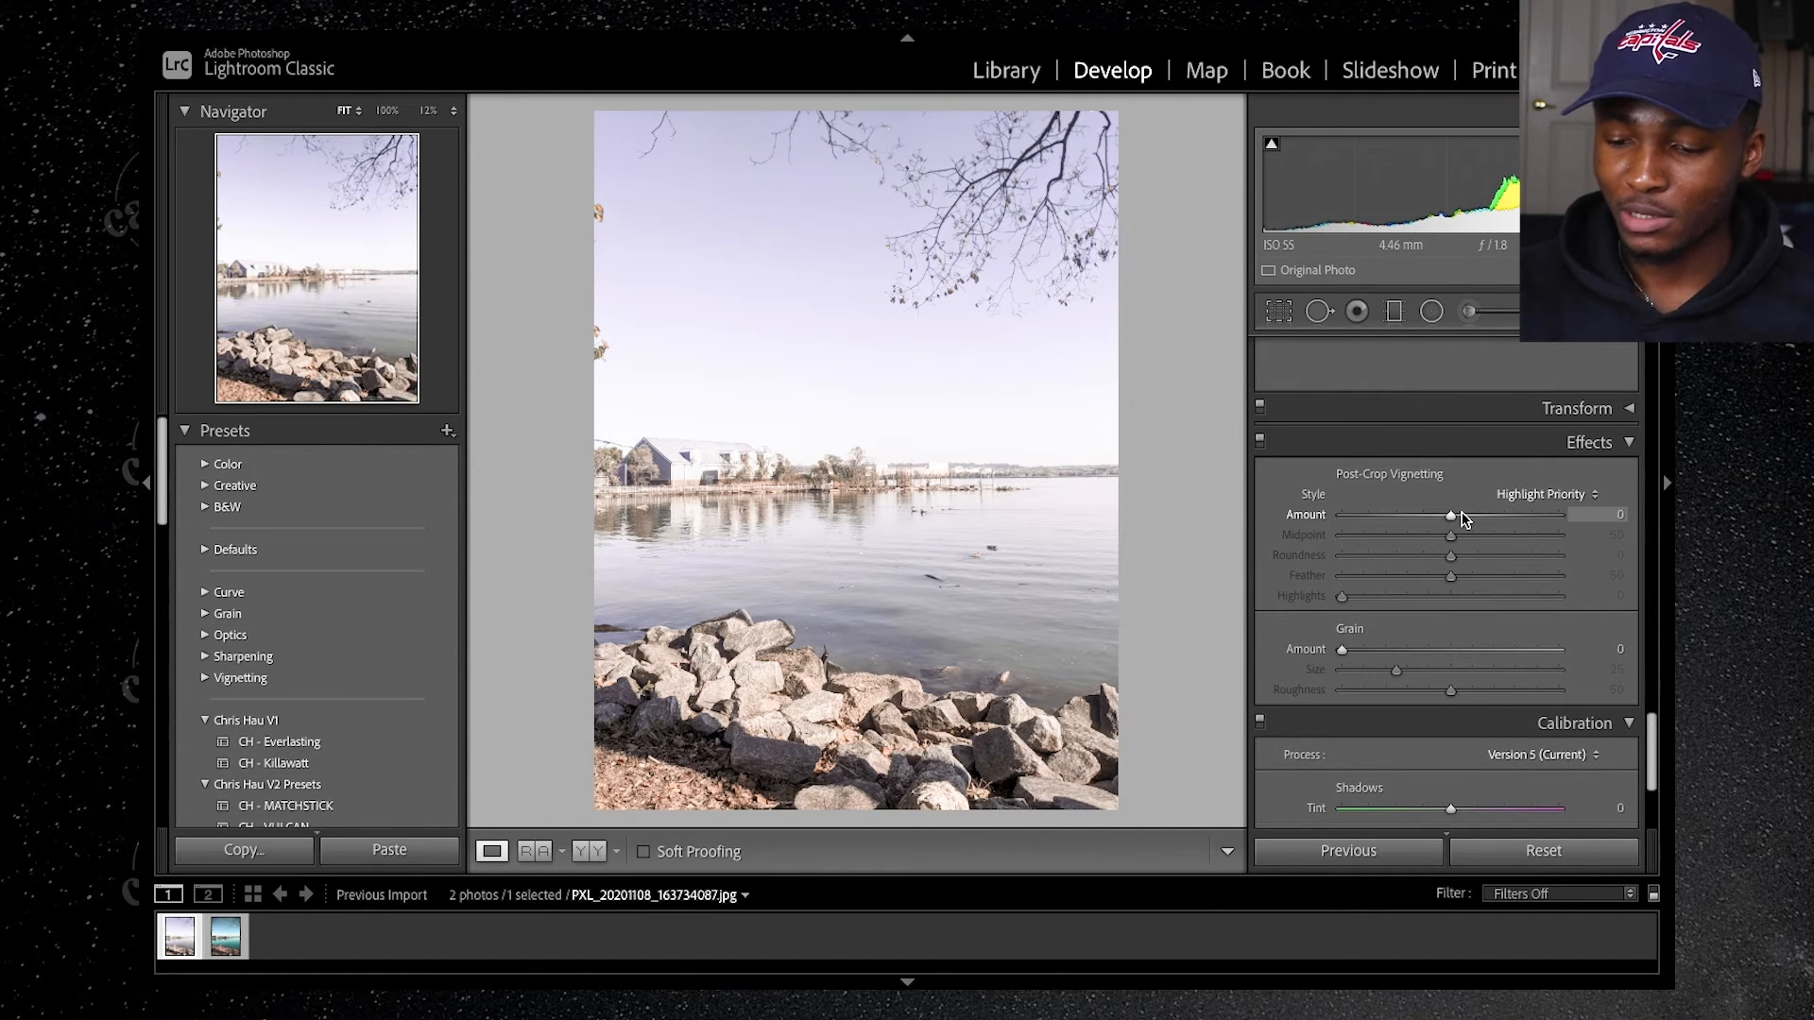
{"action": "left_click_drag", "start_coordinate": [1452, 520], "coordinate": [1440, 520]}
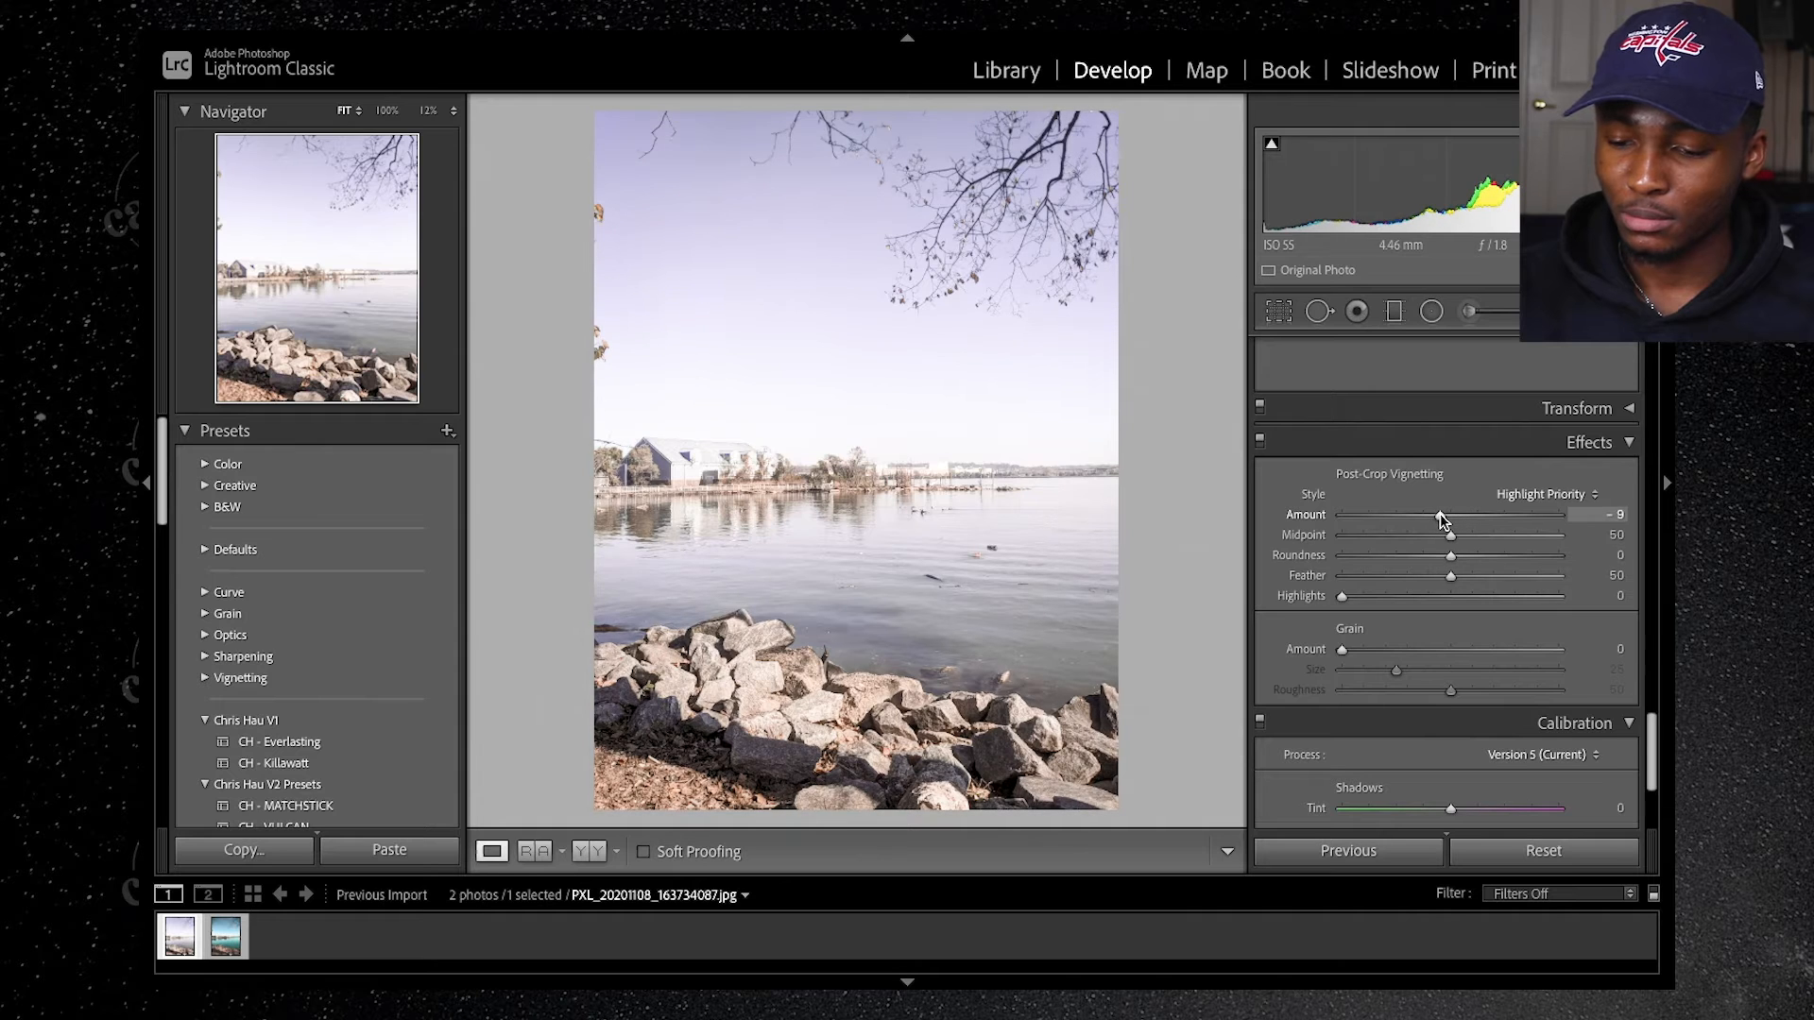
Step: Shape the point tone curve with the black point at Output 42, a shadow point at 49/54 and an upper point at 170/135
{"action": "scroll", "coordinate": [1555, 567], "scroll_direction": "up", "scroll_amount": 5}
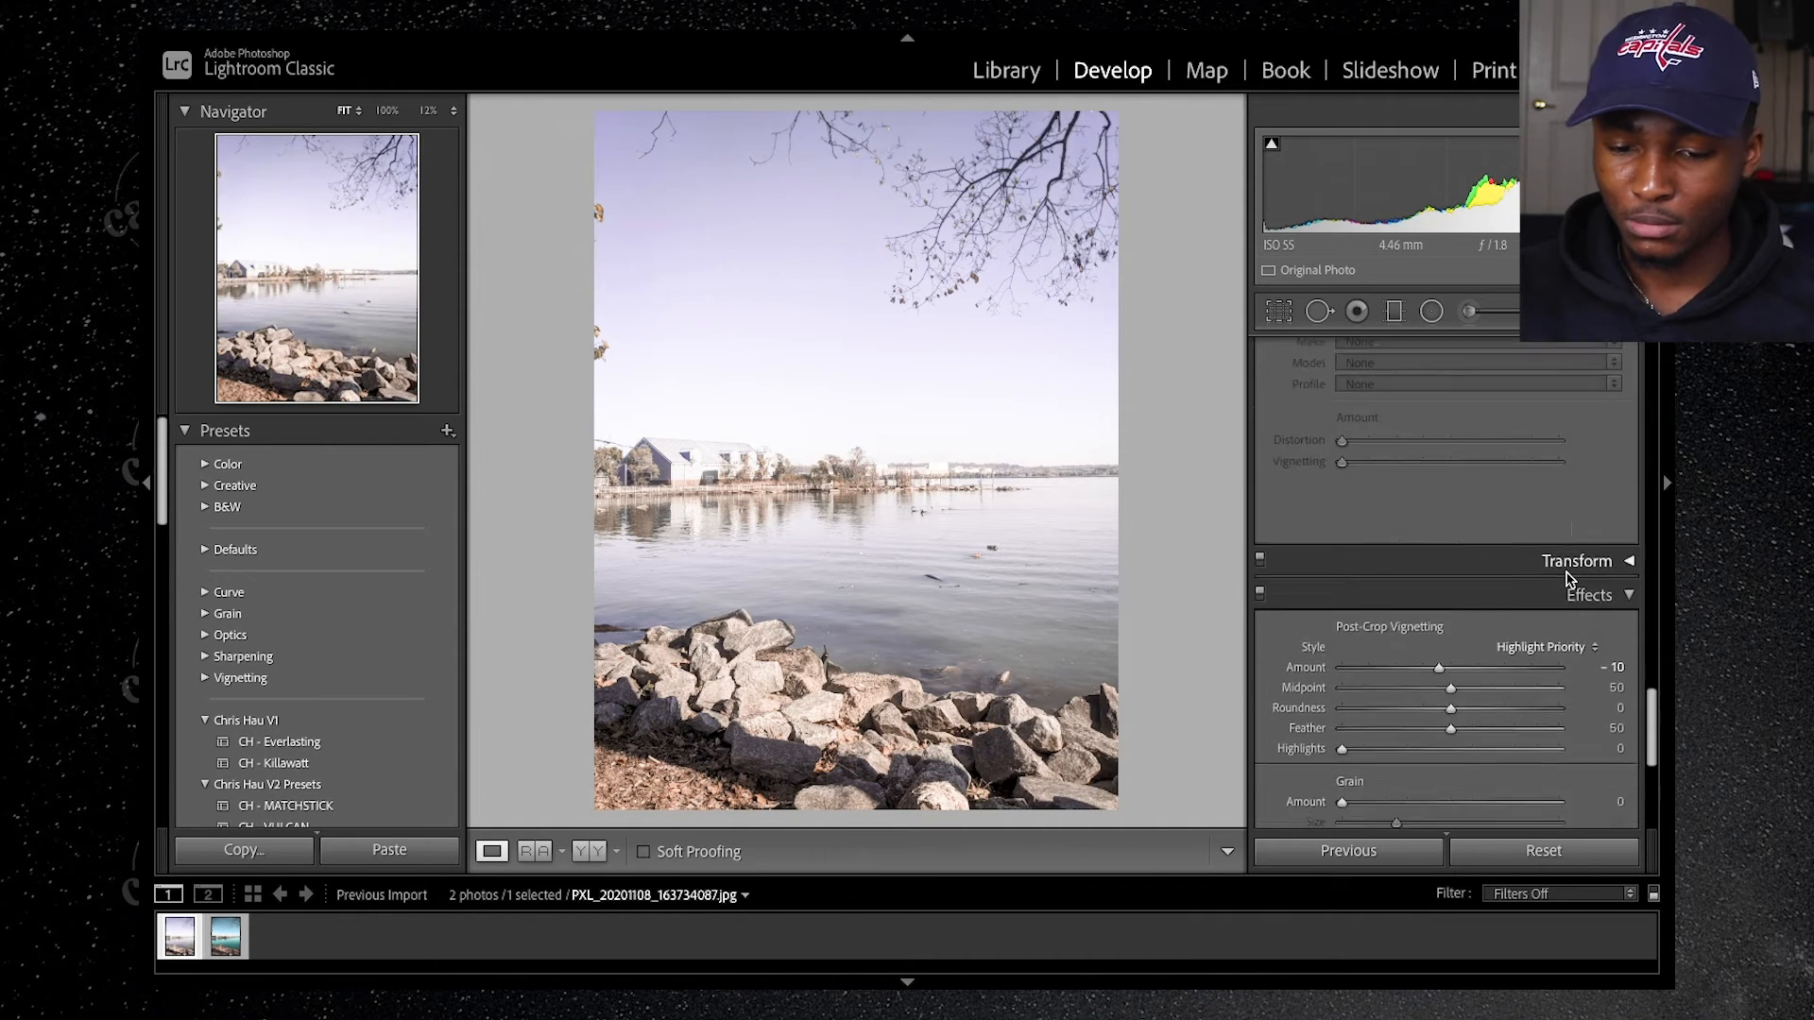
{"action": "scroll", "coordinate": [1565, 578], "scroll_direction": "up", "scroll_amount": 5}
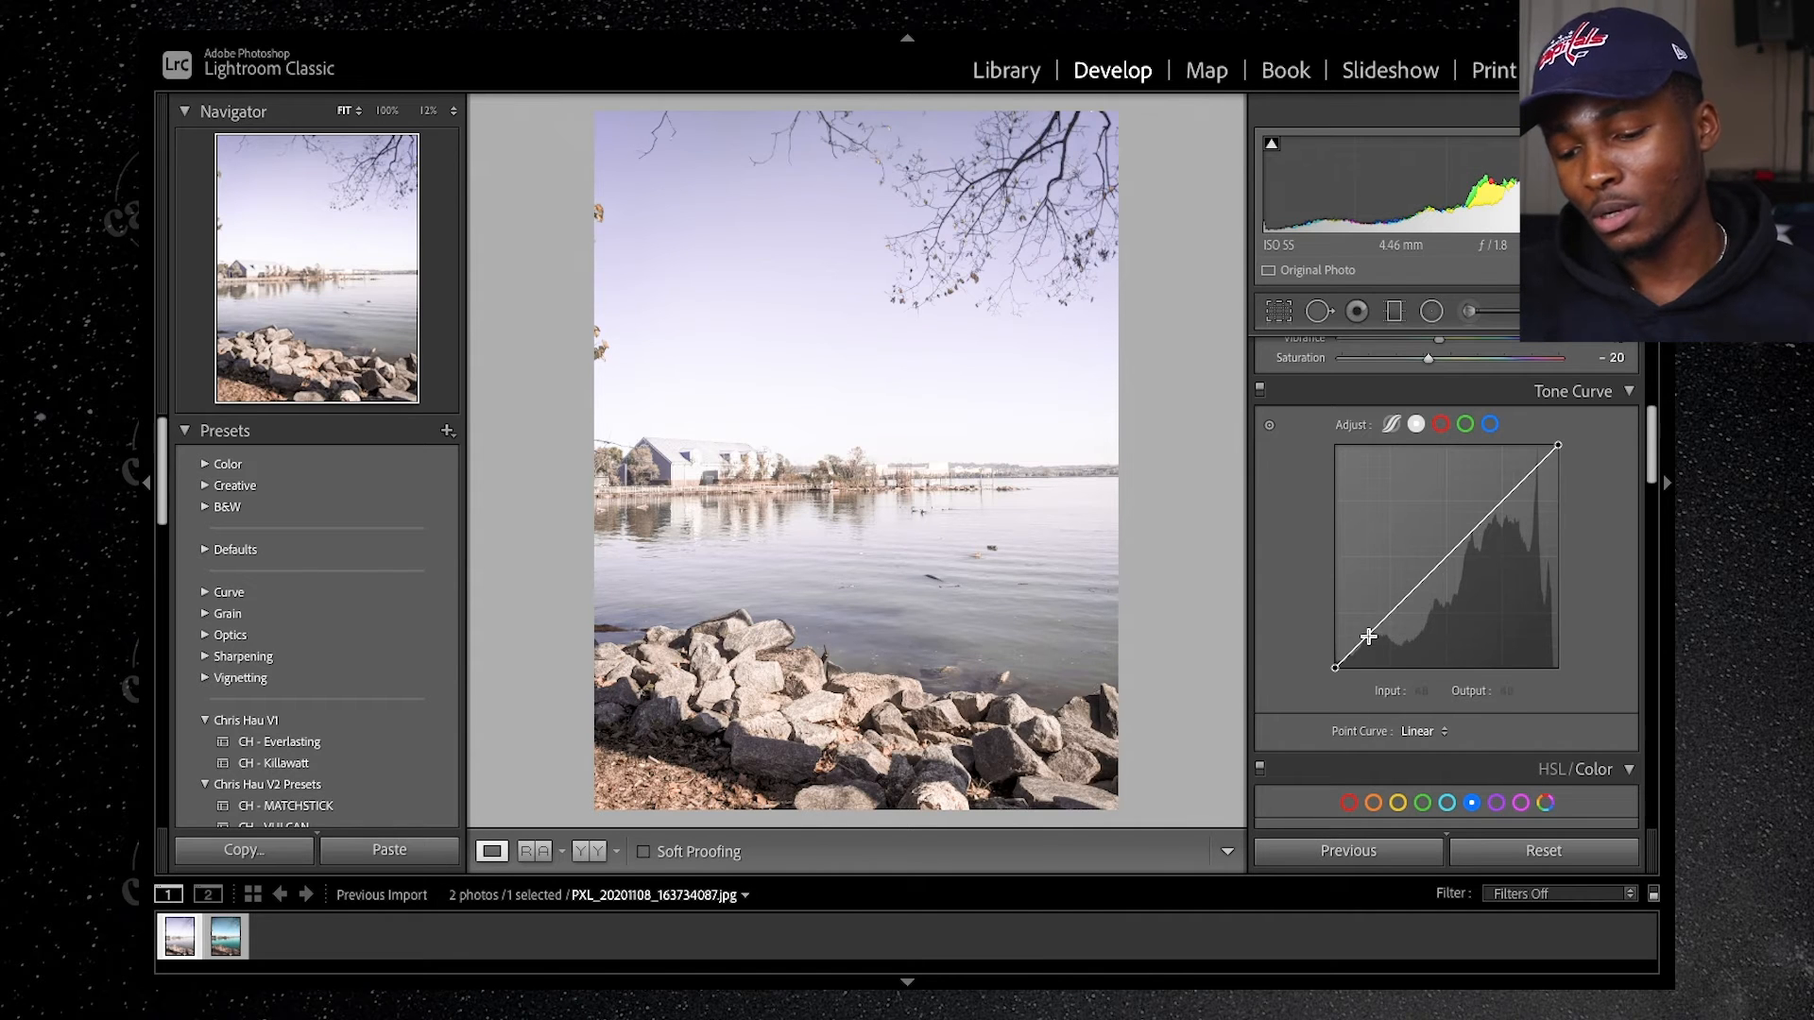
{"action": "left_click_drag", "start_coordinate": [1335, 668], "coordinate": [1324, 638]}
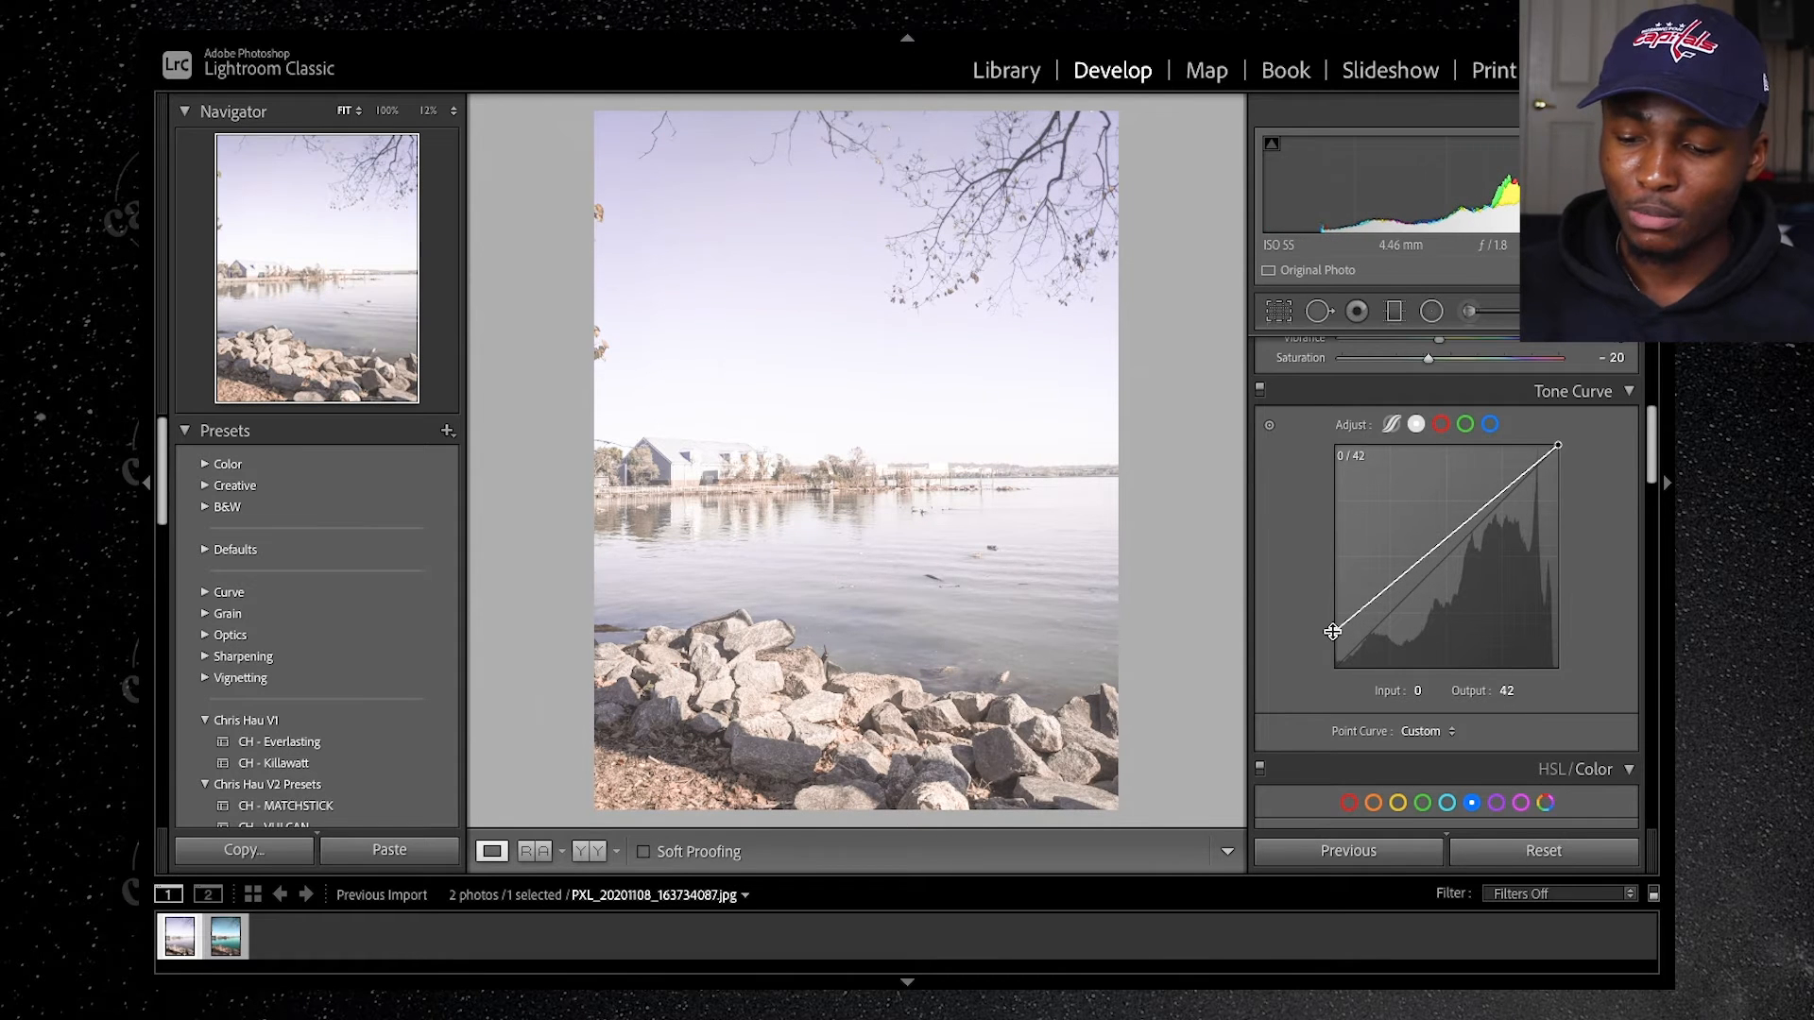
{"action": "left_click", "coordinate": [1388, 588]}
{"action": "left_click_drag", "start_coordinate": [1388, 589], "coordinate": [1378, 626]}
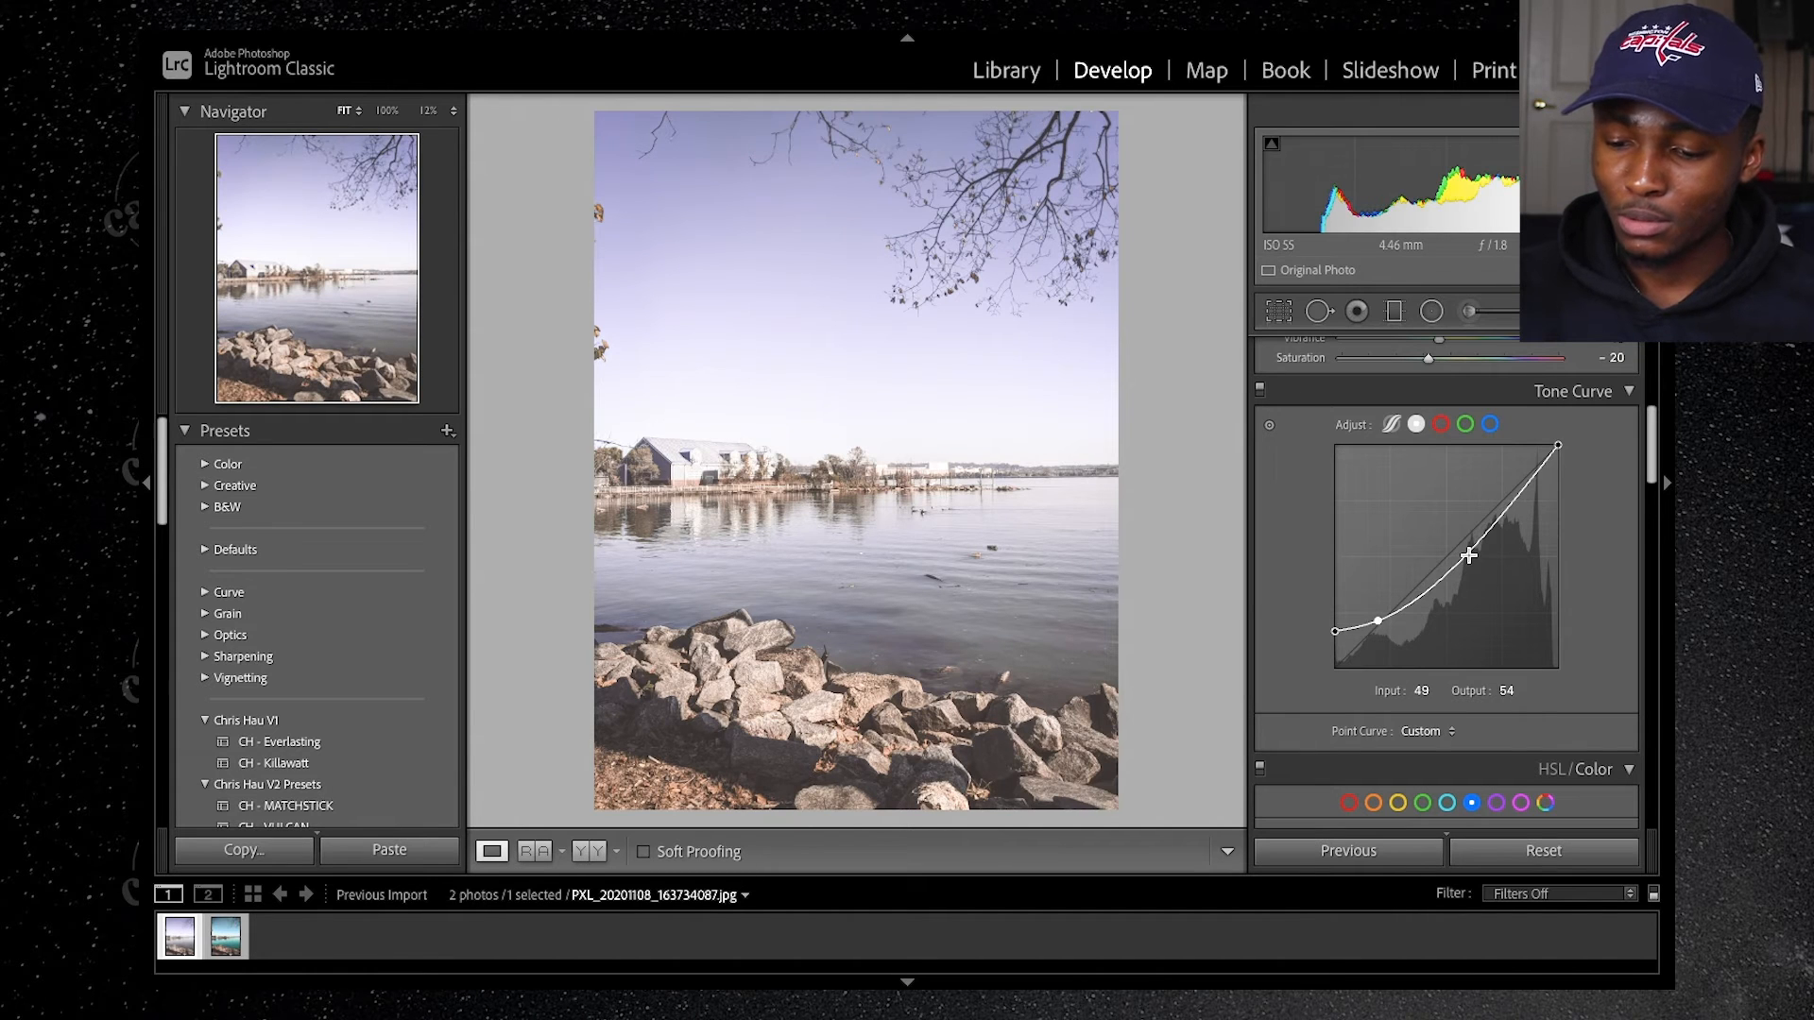
{"action": "left_click_drag", "start_coordinate": [1471, 561], "coordinate": [1486, 556]}
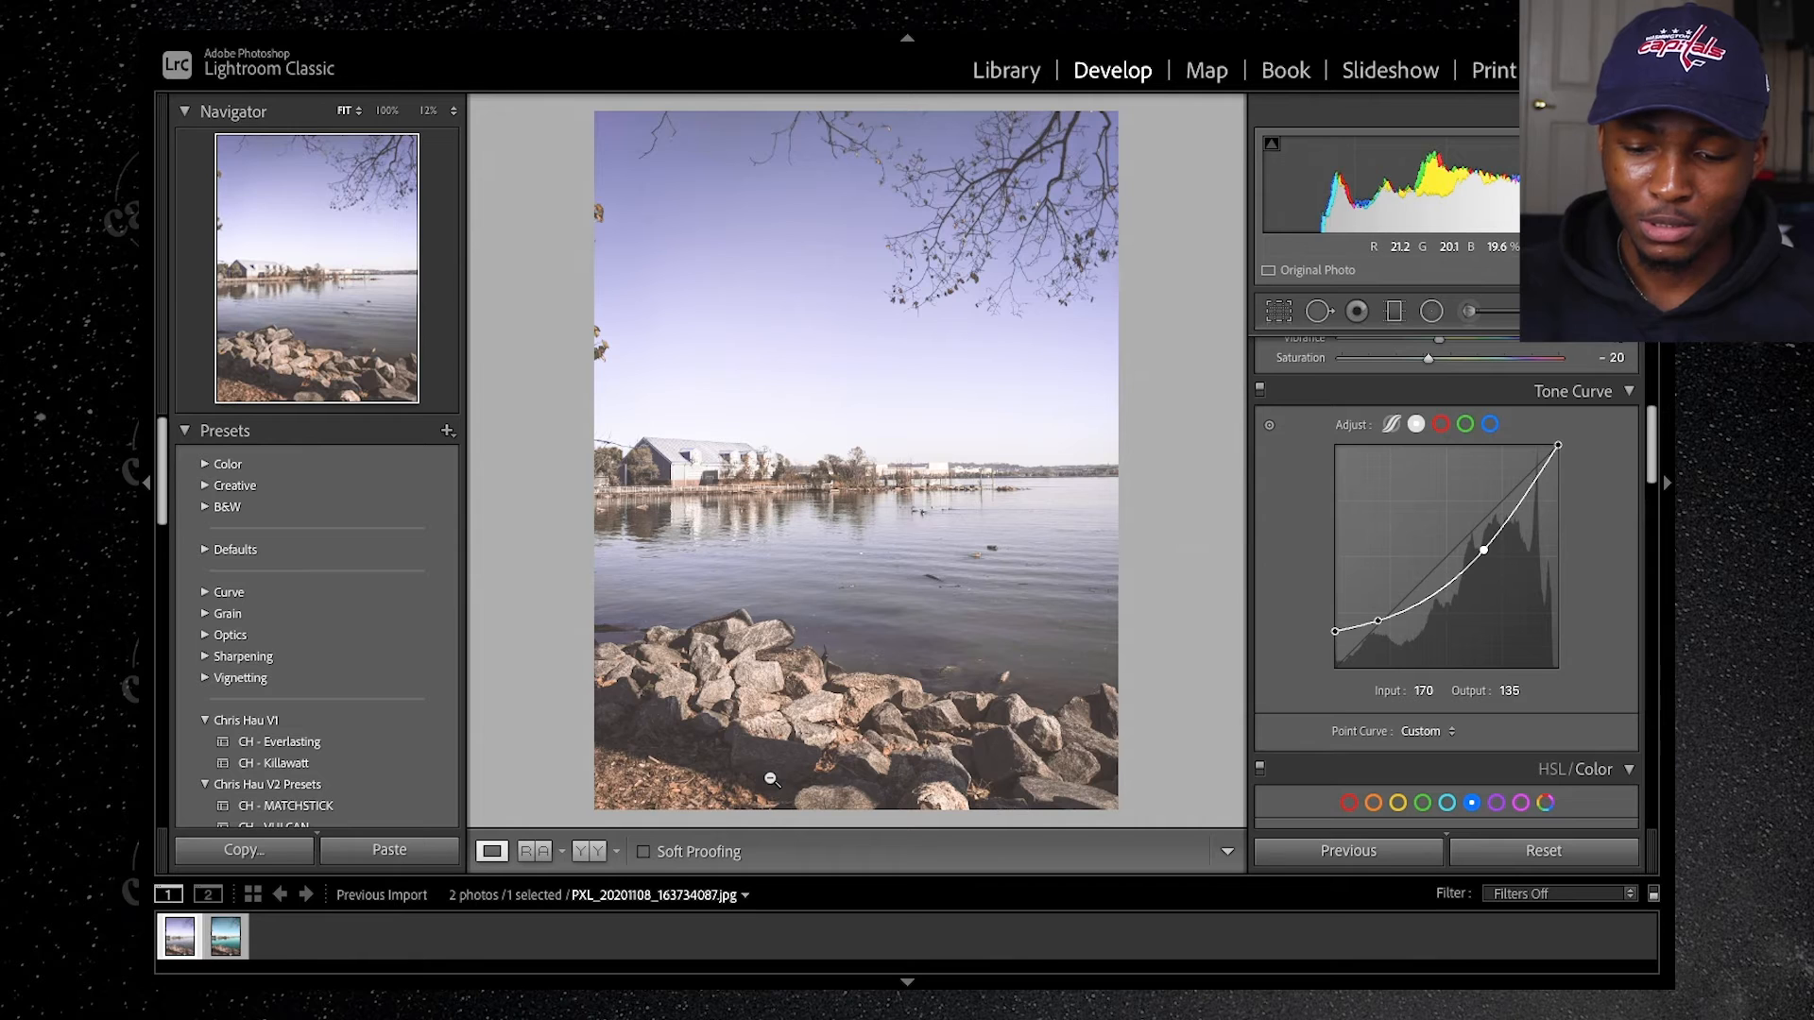
Step: Compare the edit with the teal reference photo and move the upper tone curve point to Input 177, Output 135
{"action": "key", "text": "Right"}
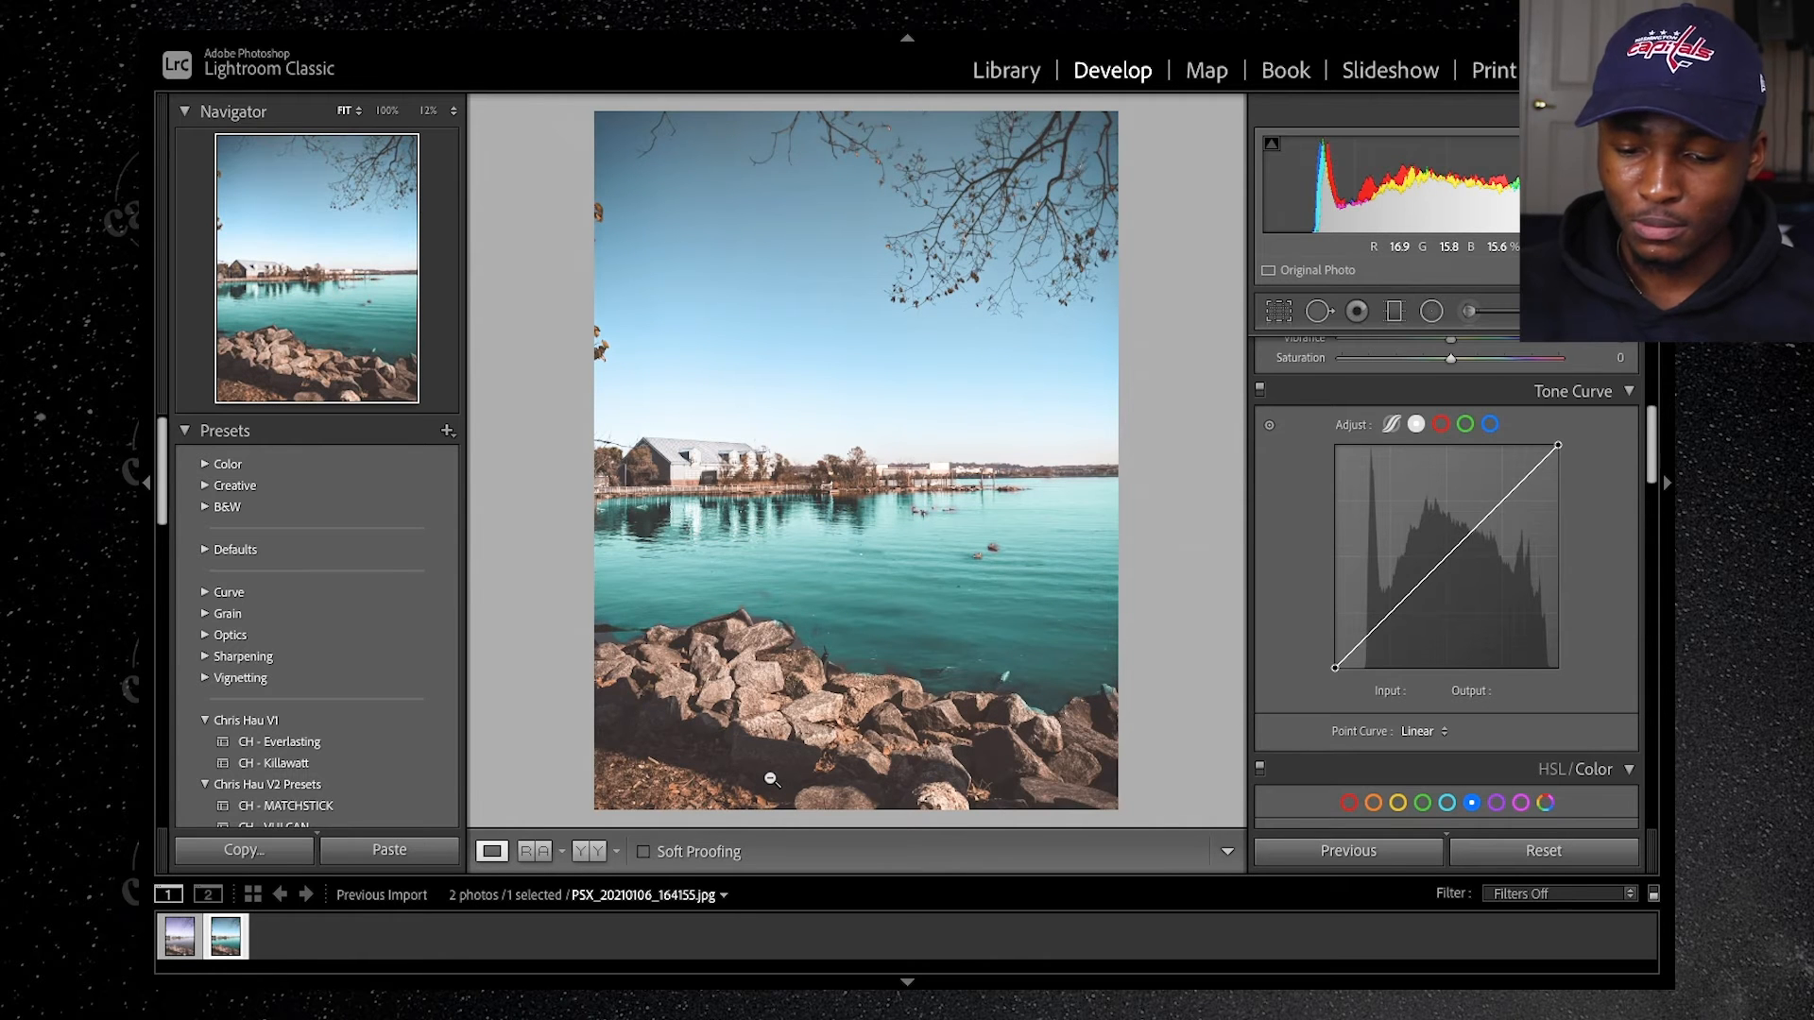
{"action": "key", "text": "Left"}
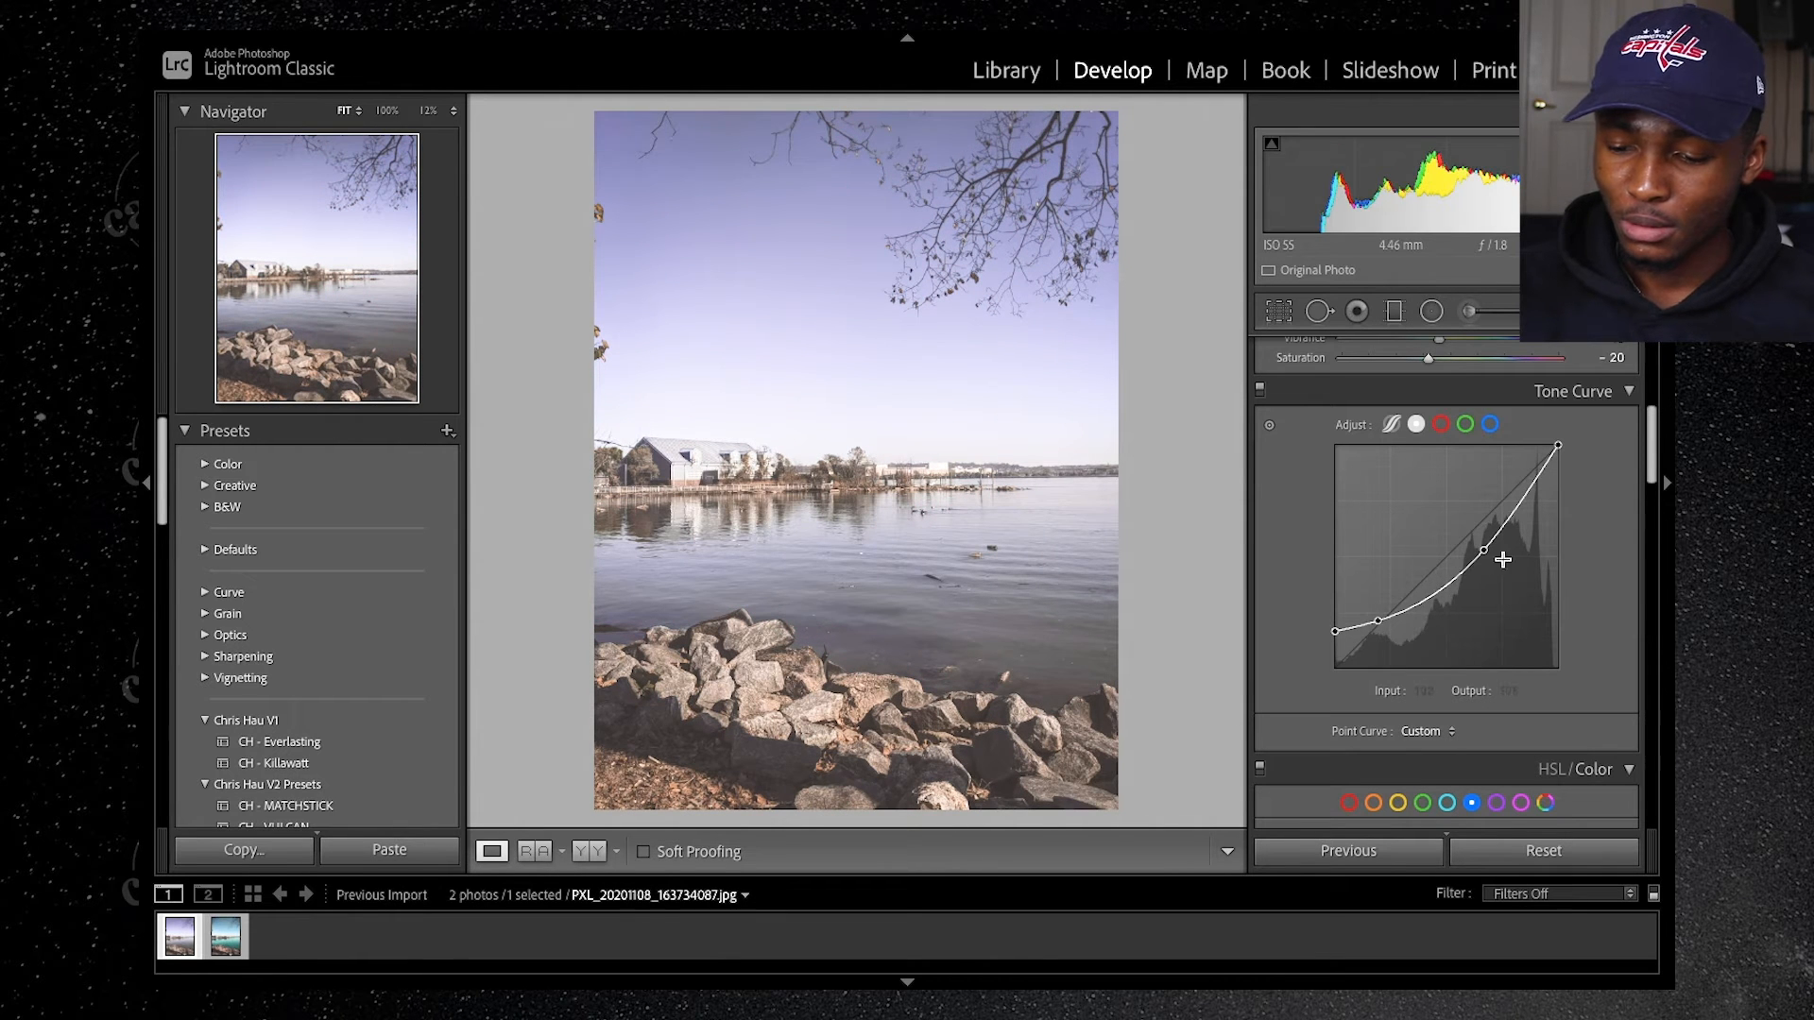
{"action": "left_click_drag", "start_coordinate": [1488, 547], "coordinate": [1493, 556]}
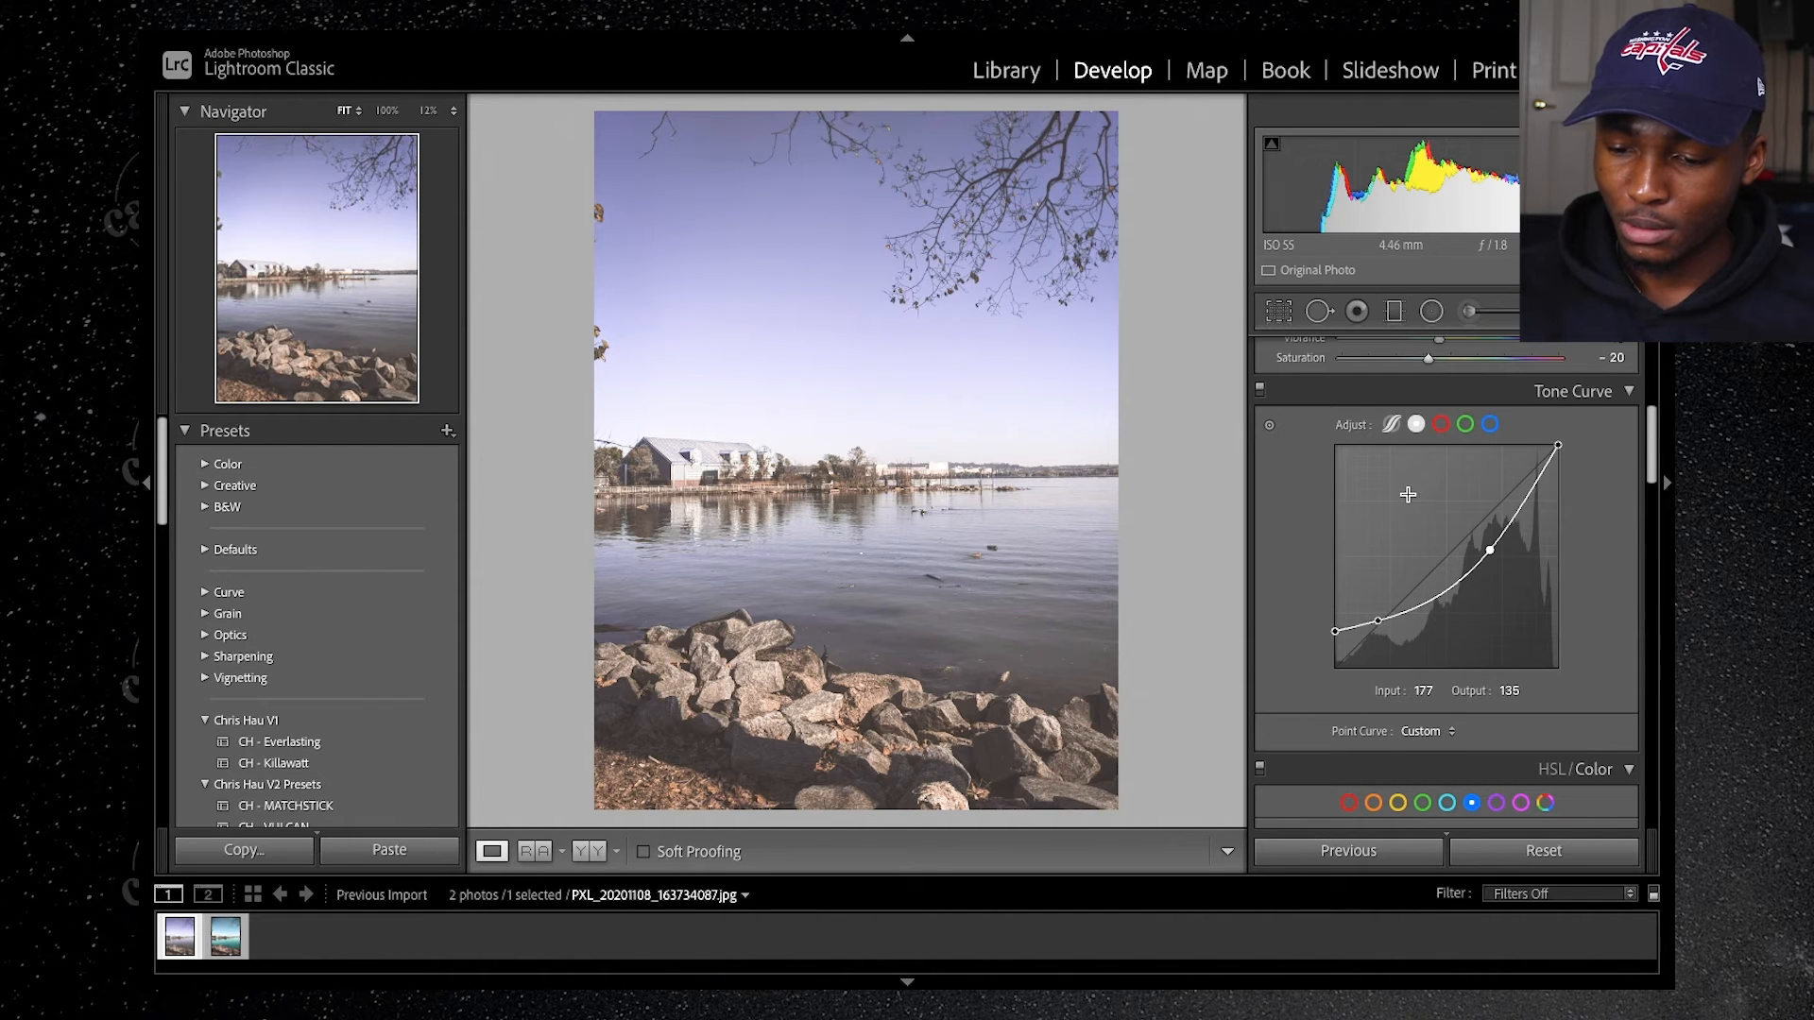
{"action": "scroll", "coordinate": [1407, 492], "scroll_direction": "up", "scroll_amount": 3}
{"action": "scroll", "coordinate": [1408, 492], "scroll_direction": "up", "scroll_amount": 3}
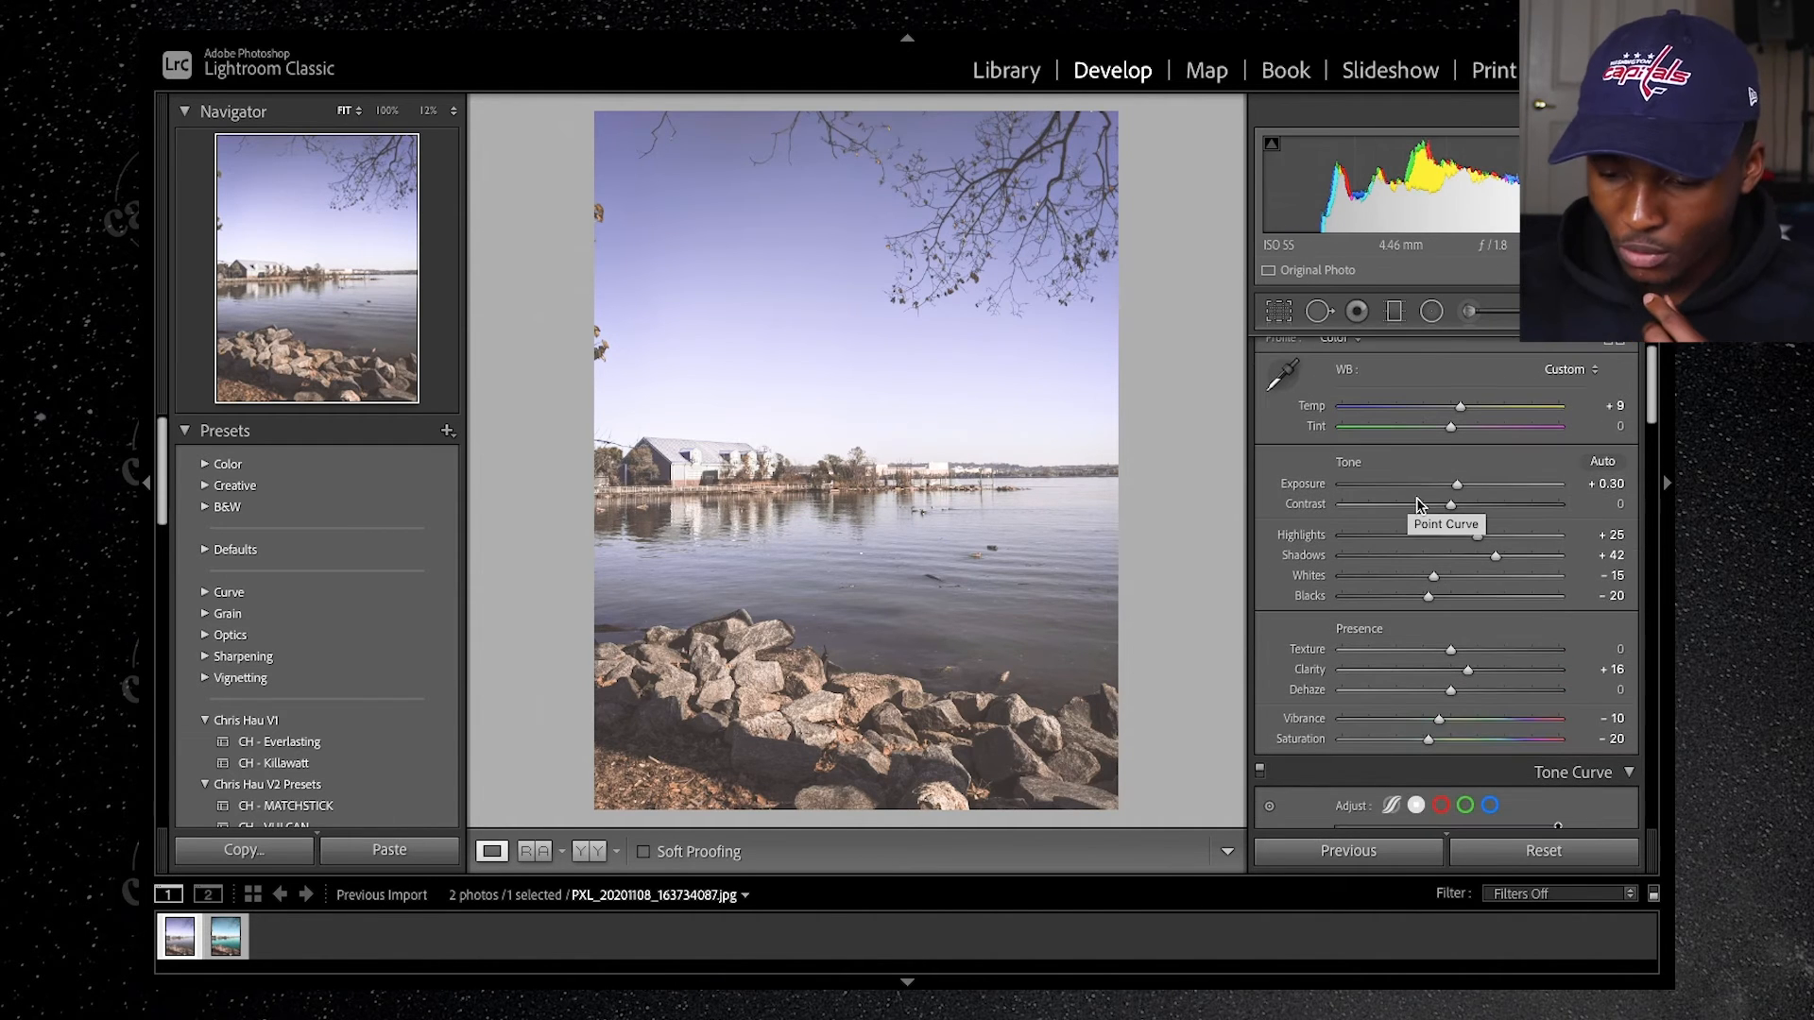
{"action": "scroll", "coordinate": [1460, 567], "scroll_direction": "down", "scroll_amount": 1}
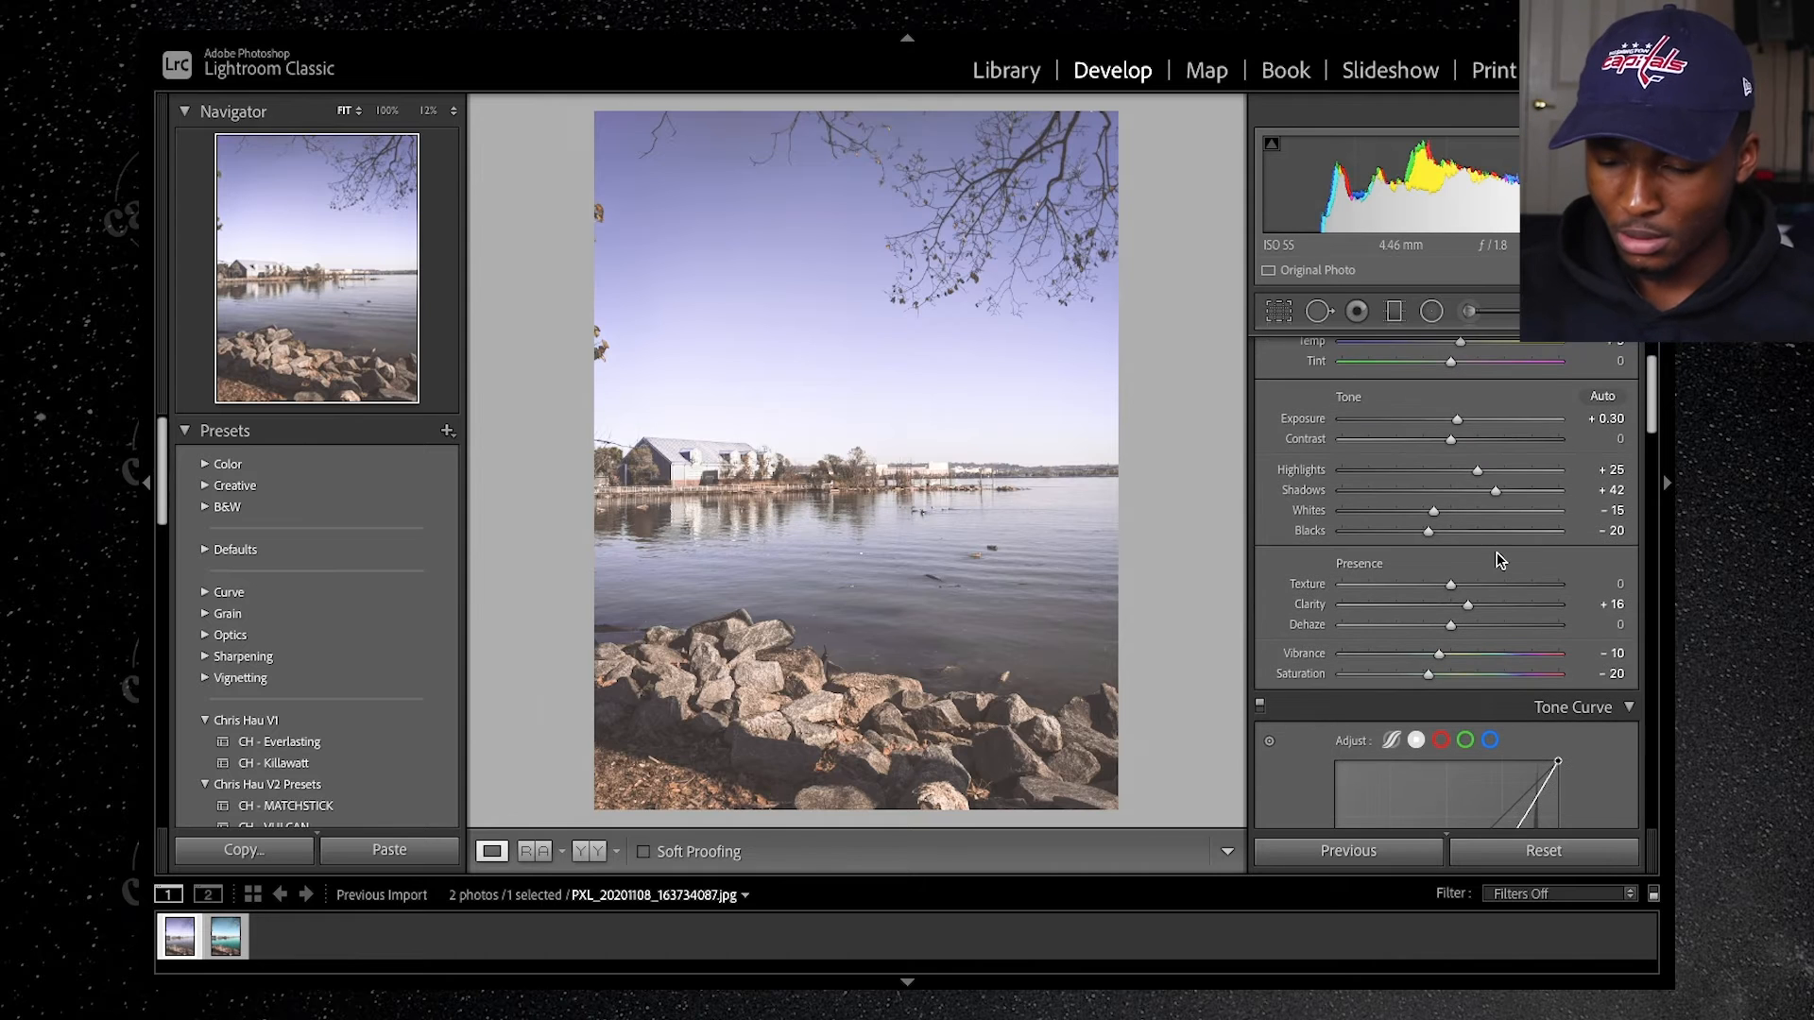
{"action": "scroll", "coordinate": [1469, 566], "scroll_direction": "down", "scroll_amount": 6}
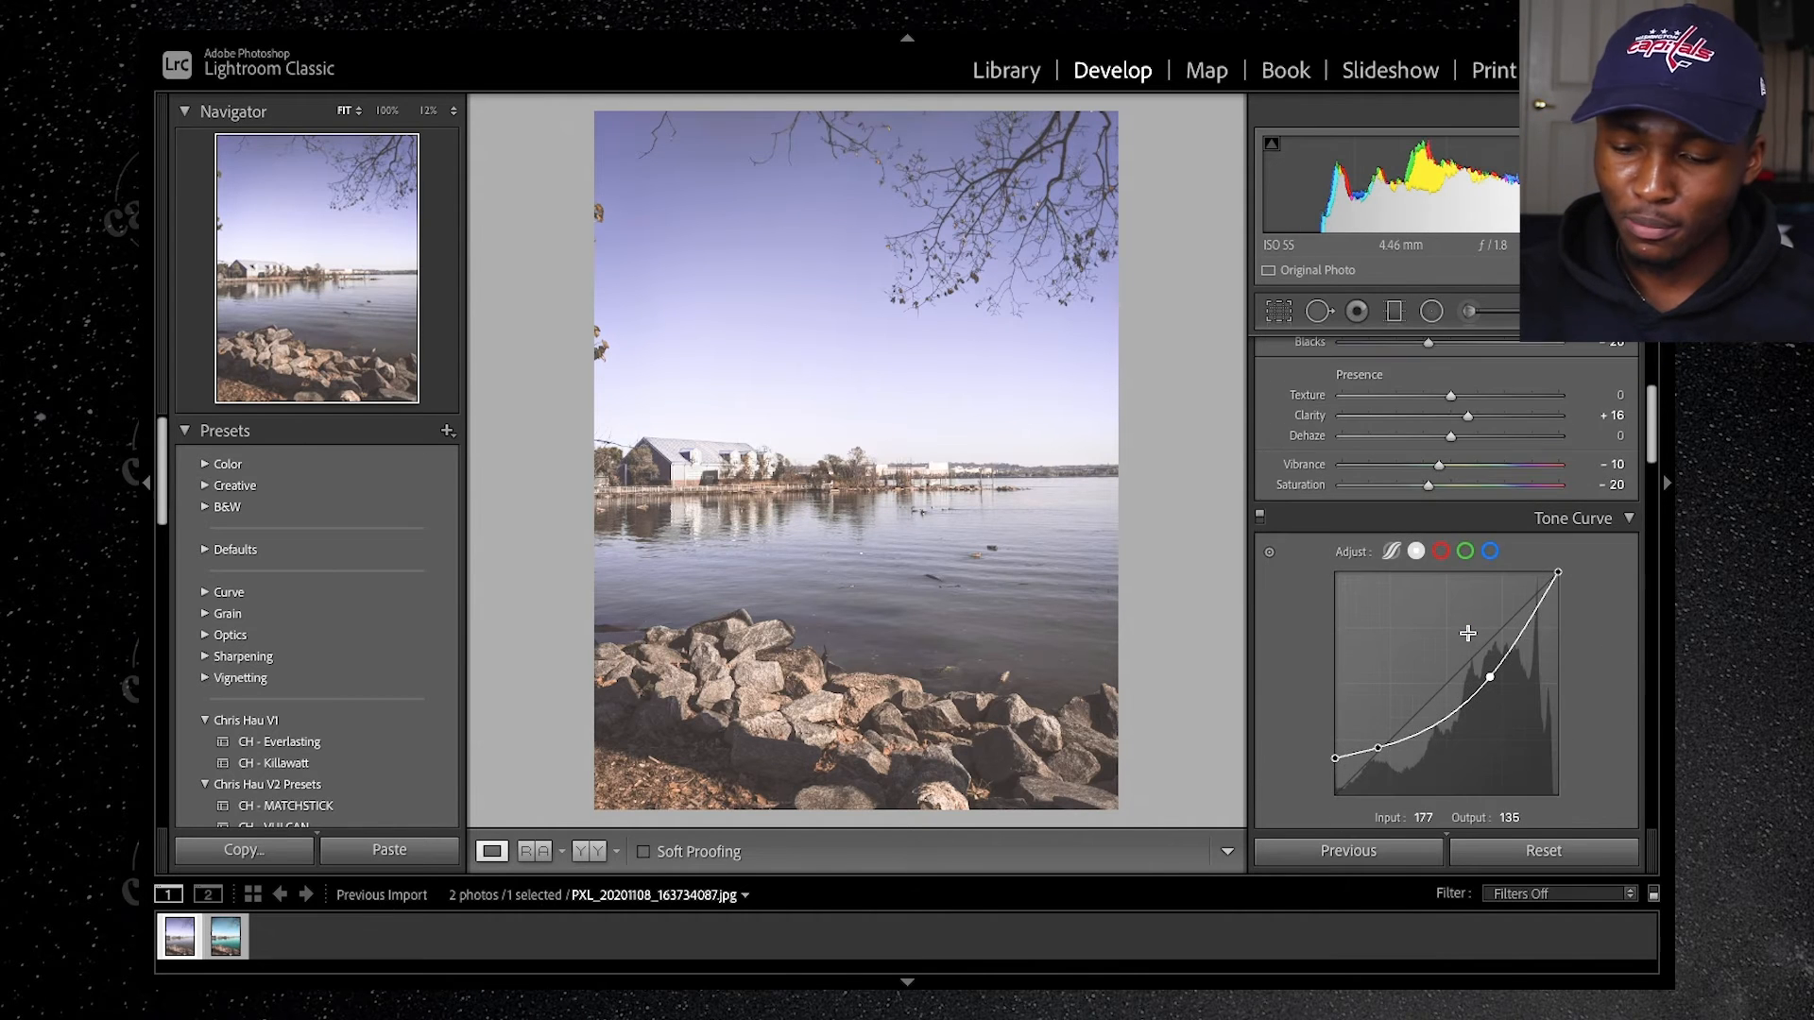
Step: In the HSL/Color adjustments, set the Blue Hue to -29 to turn the sky teal
{"action": "scroll", "coordinate": [1470, 638], "scroll_direction": "down", "scroll_amount": 2}
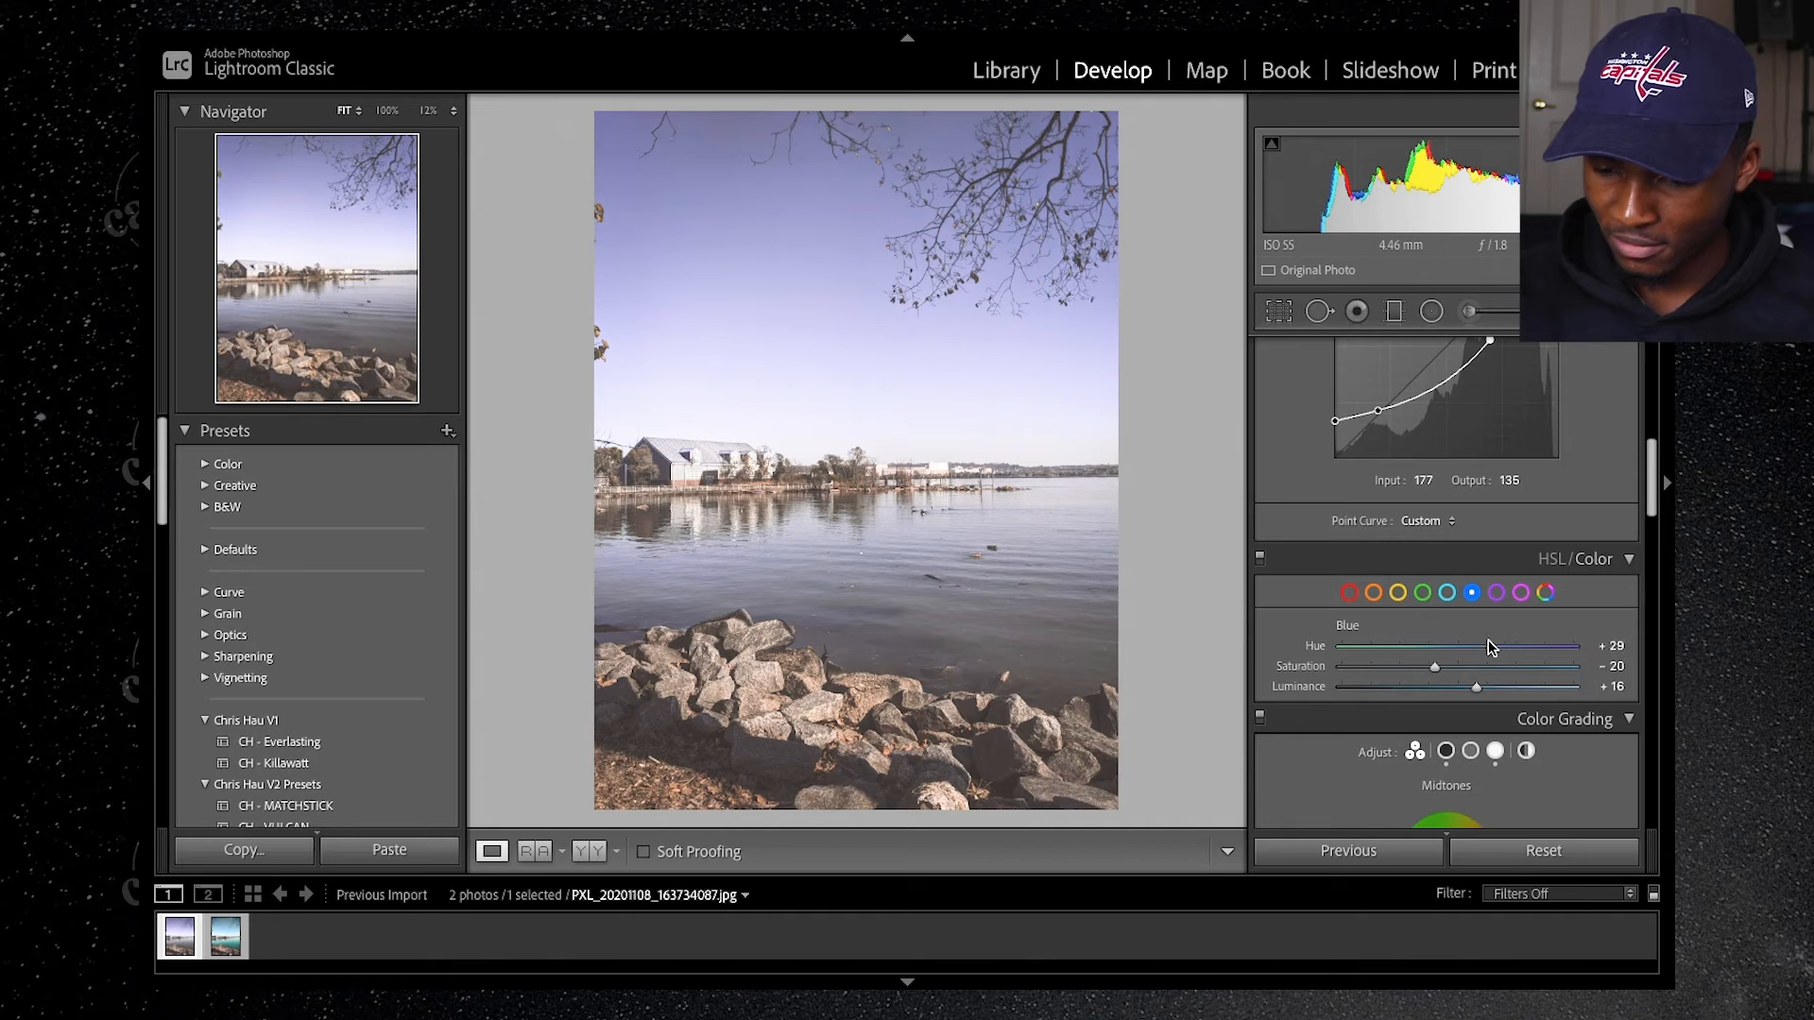
{"action": "left_click_drag", "start_coordinate": [1492, 647], "coordinate": [1480, 647]}
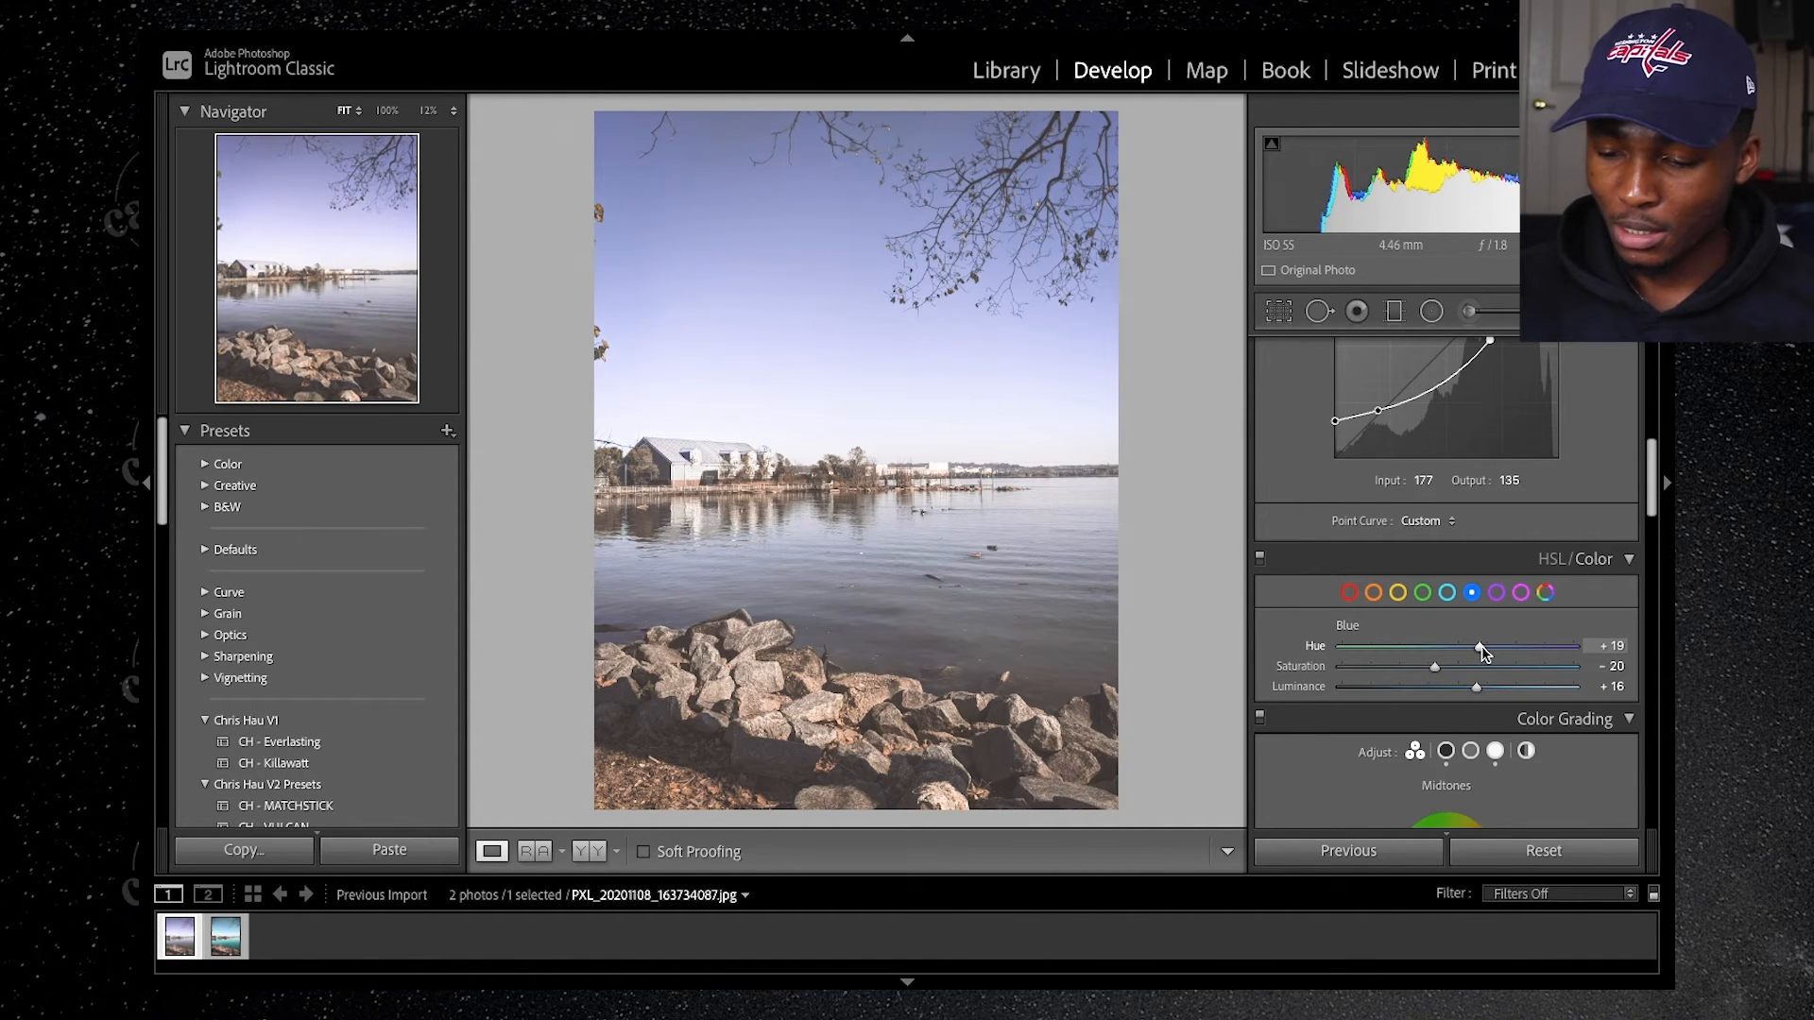
{"action": "left_click_drag", "start_coordinate": [1481, 647], "coordinate": [1484, 647]}
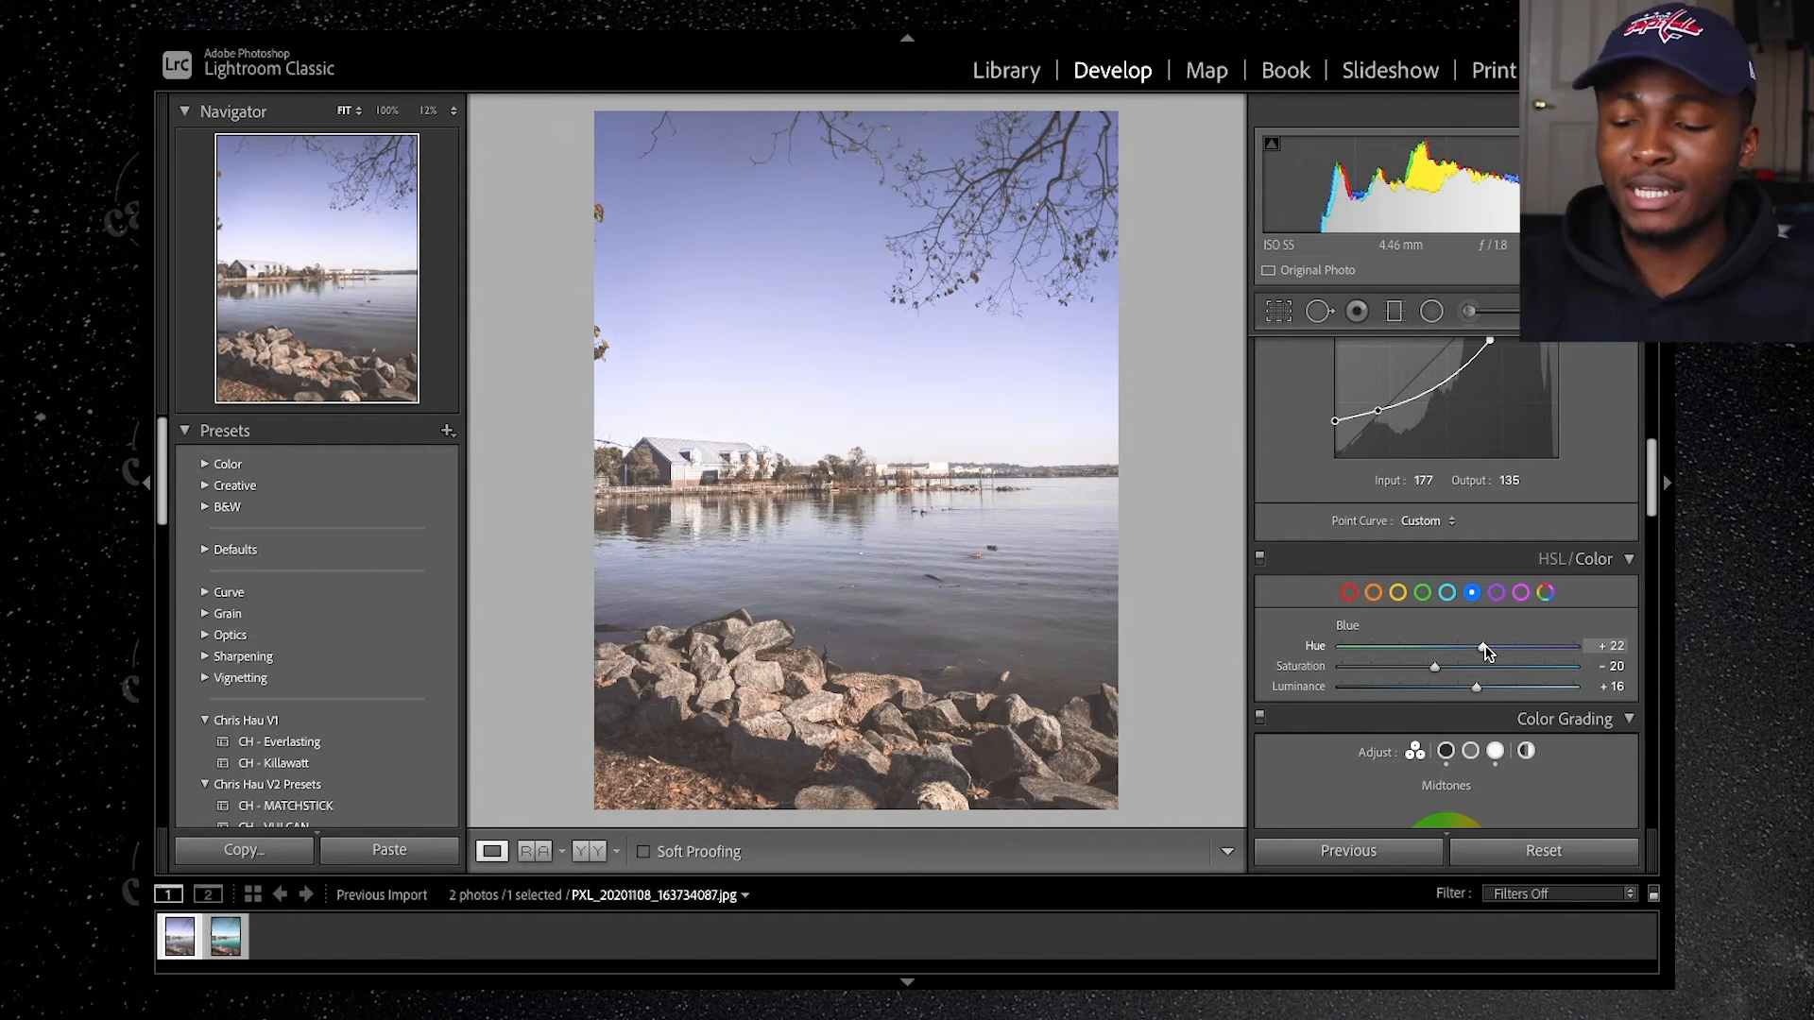
{"action": "left_click_drag", "start_coordinate": [1486, 650], "coordinate": [1427, 652]}
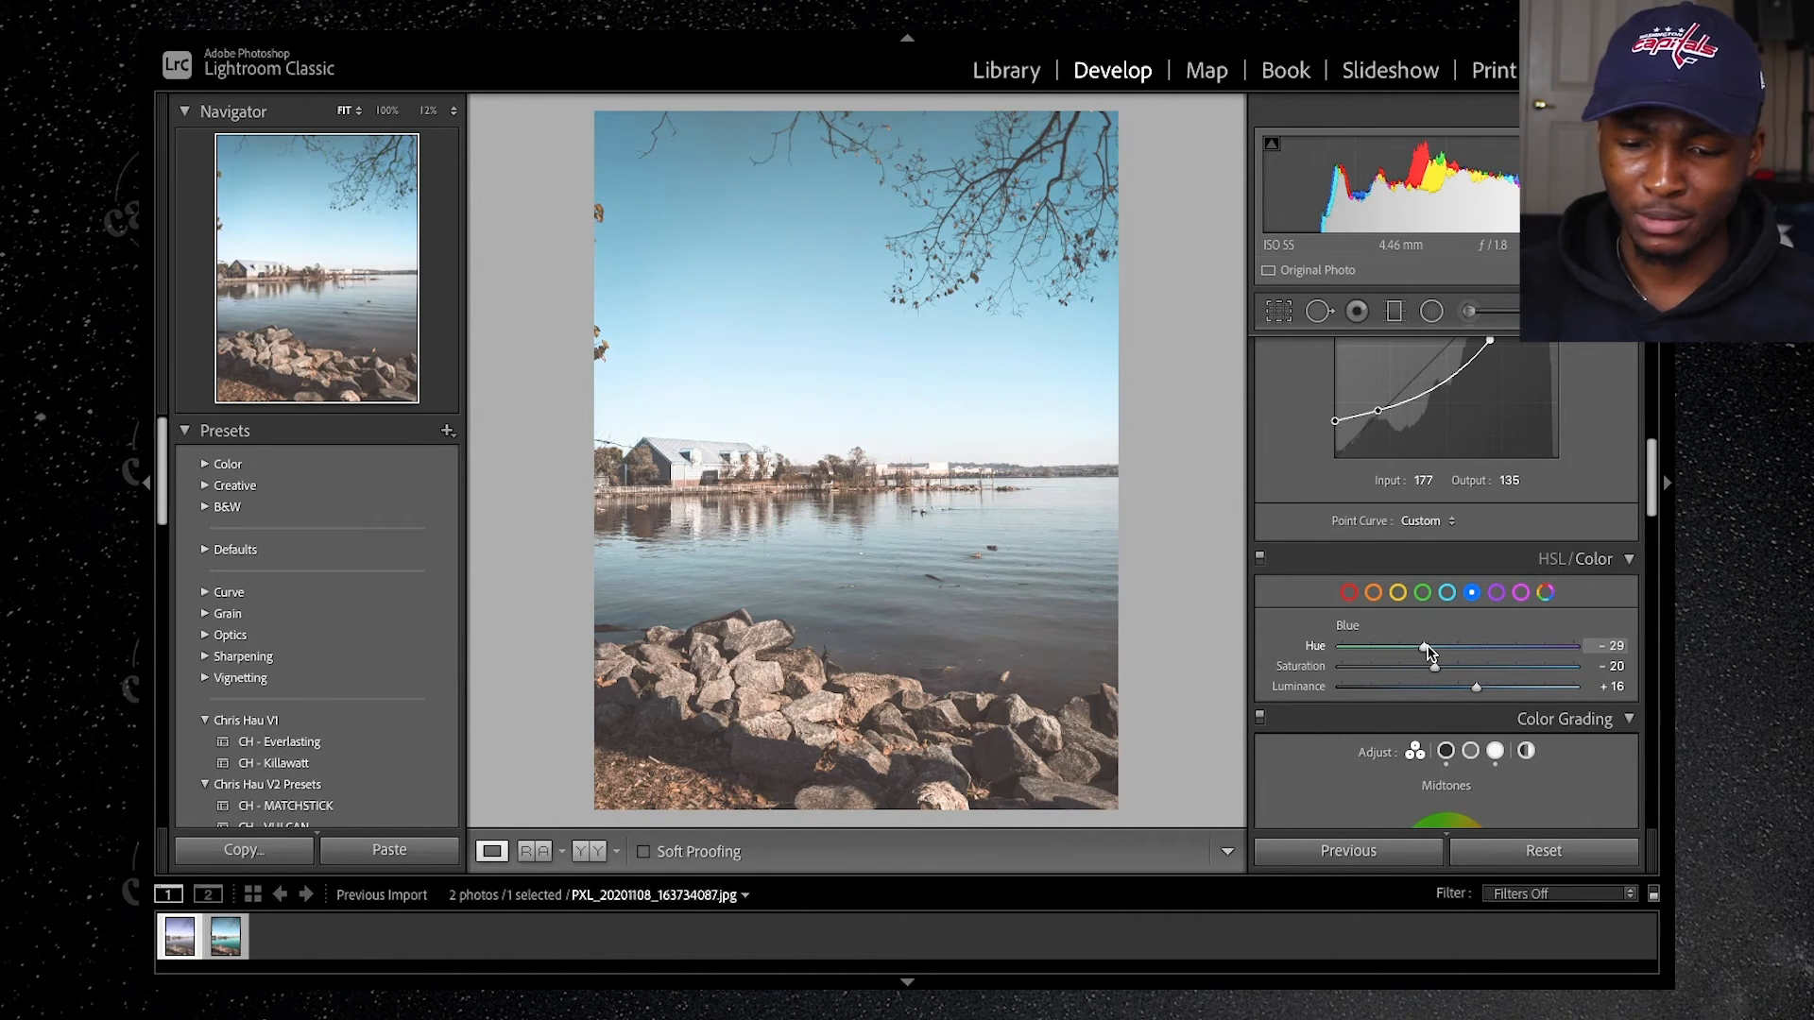
Step: Toggle the Tone Curve off and on to compare its effect, and examine the teal reference photo with its basic settings
{"action": "scroll", "coordinate": [1519, 537], "scroll_direction": "up", "scroll_amount": 5}
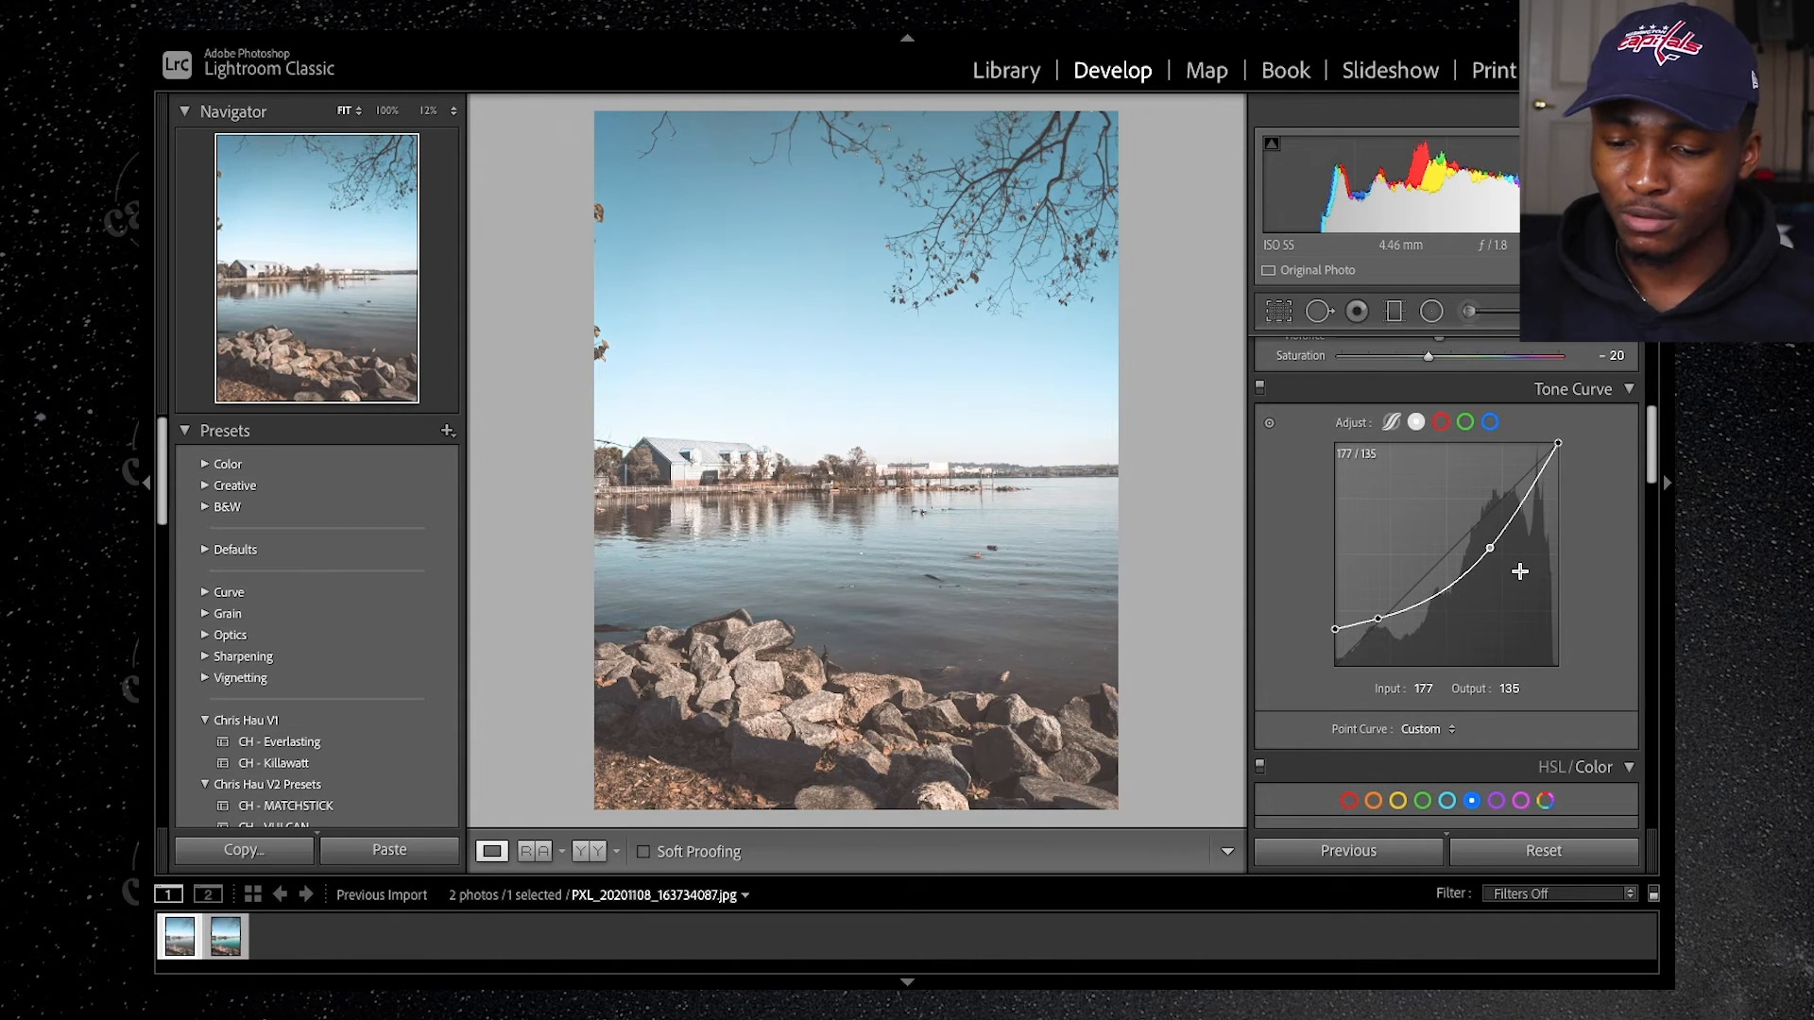
{"action": "left_click", "coordinate": [1259, 387]}
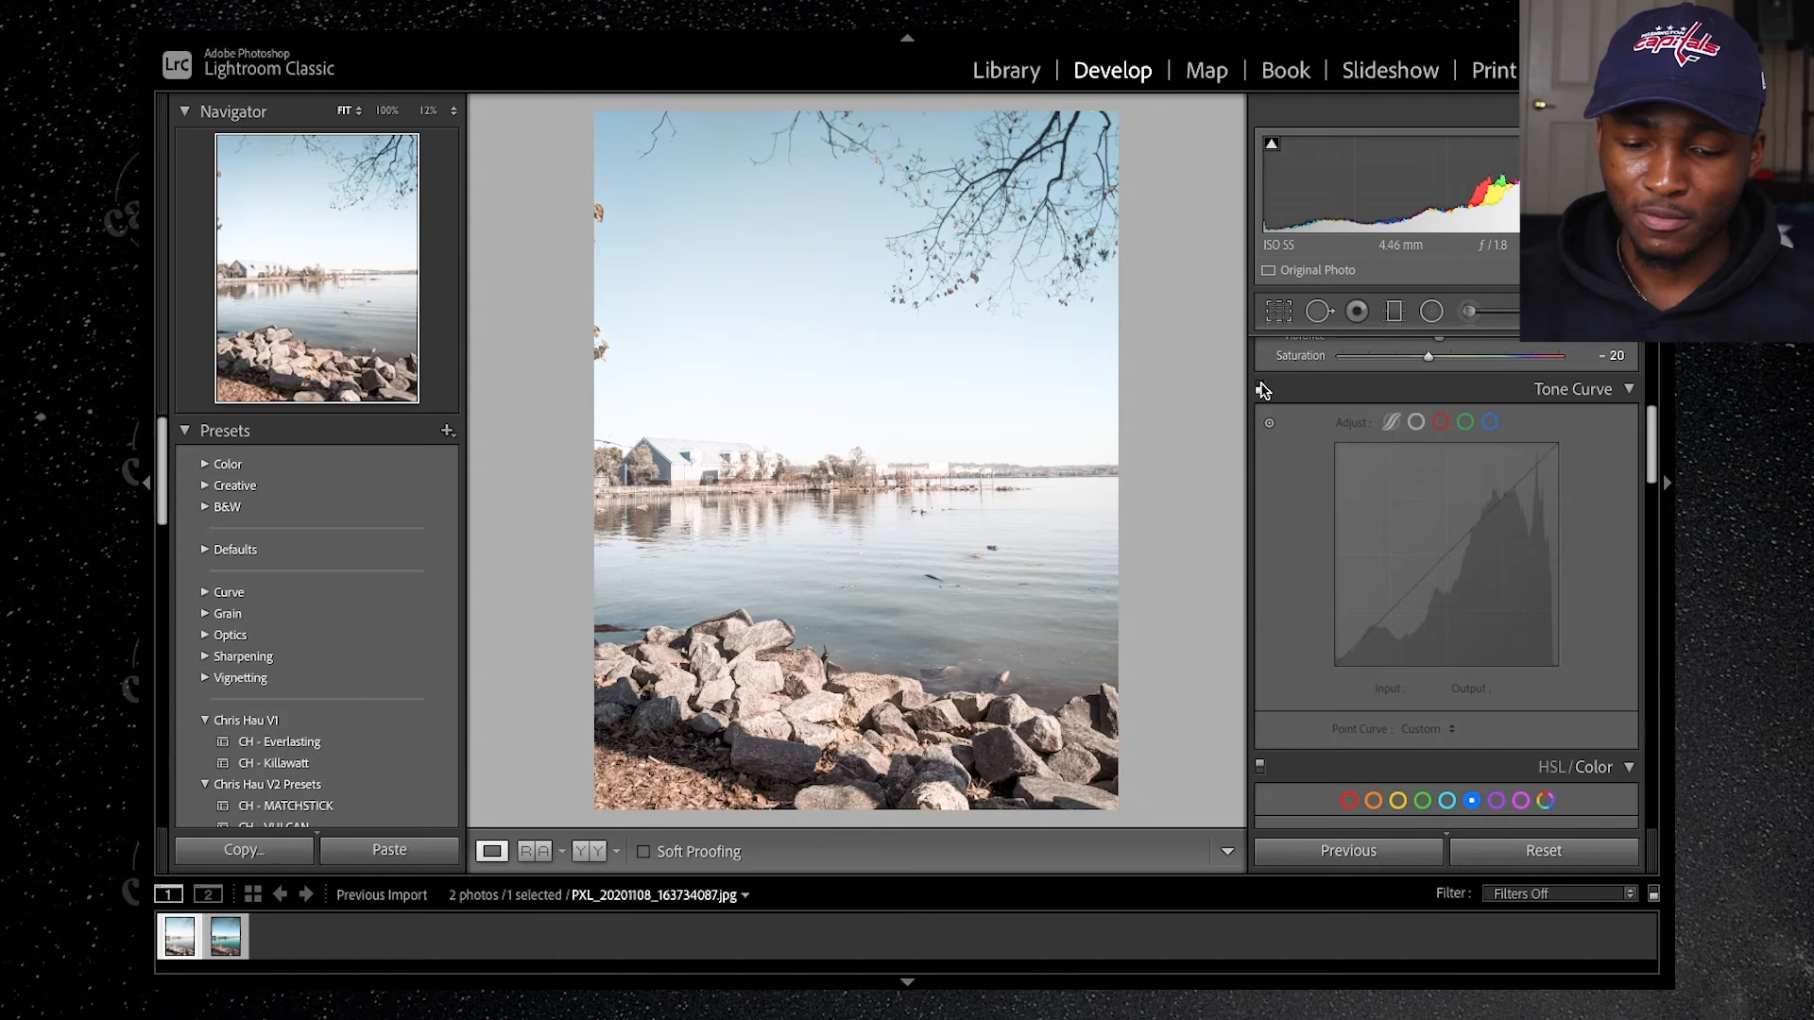
{"action": "left_click", "coordinate": [1260, 388]}
{"action": "key", "text": "backslash"}
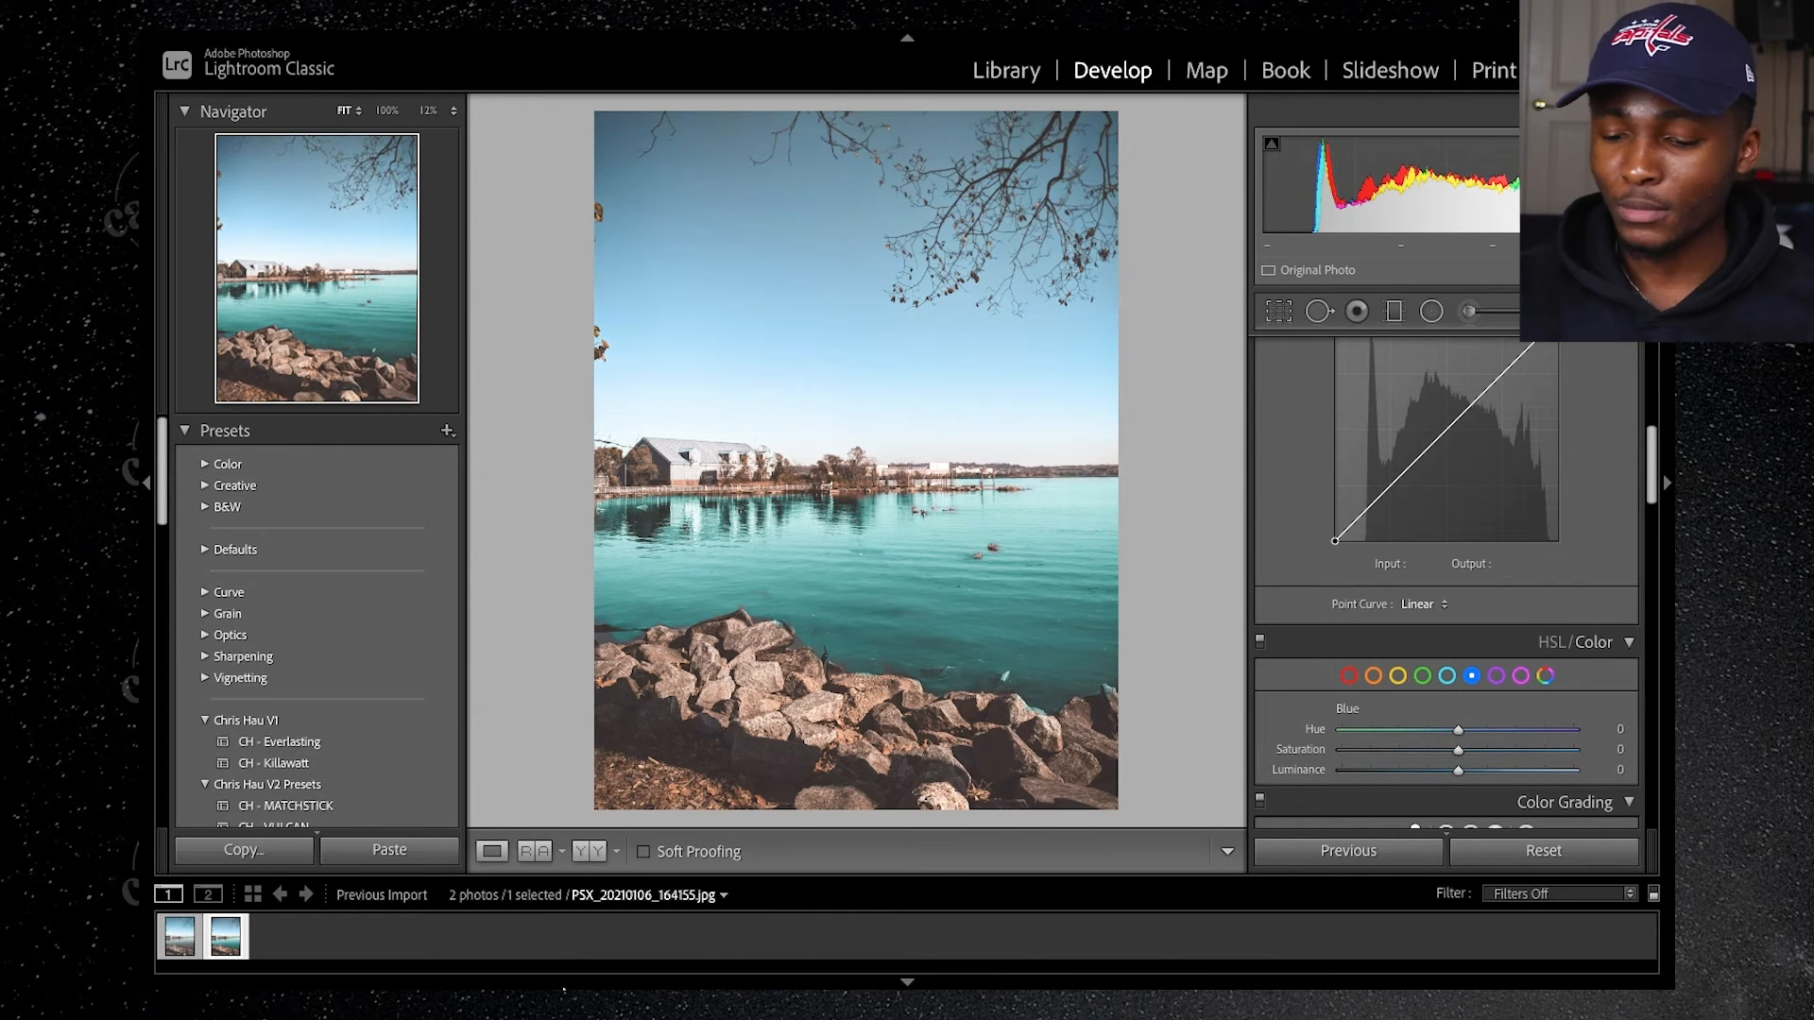
{"action": "scroll", "coordinate": [1346, 586], "scroll_direction": "up", "scroll_amount": 3}
{"action": "scroll", "coordinate": [1346, 586], "scroll_direction": "up", "scroll_amount": 5}
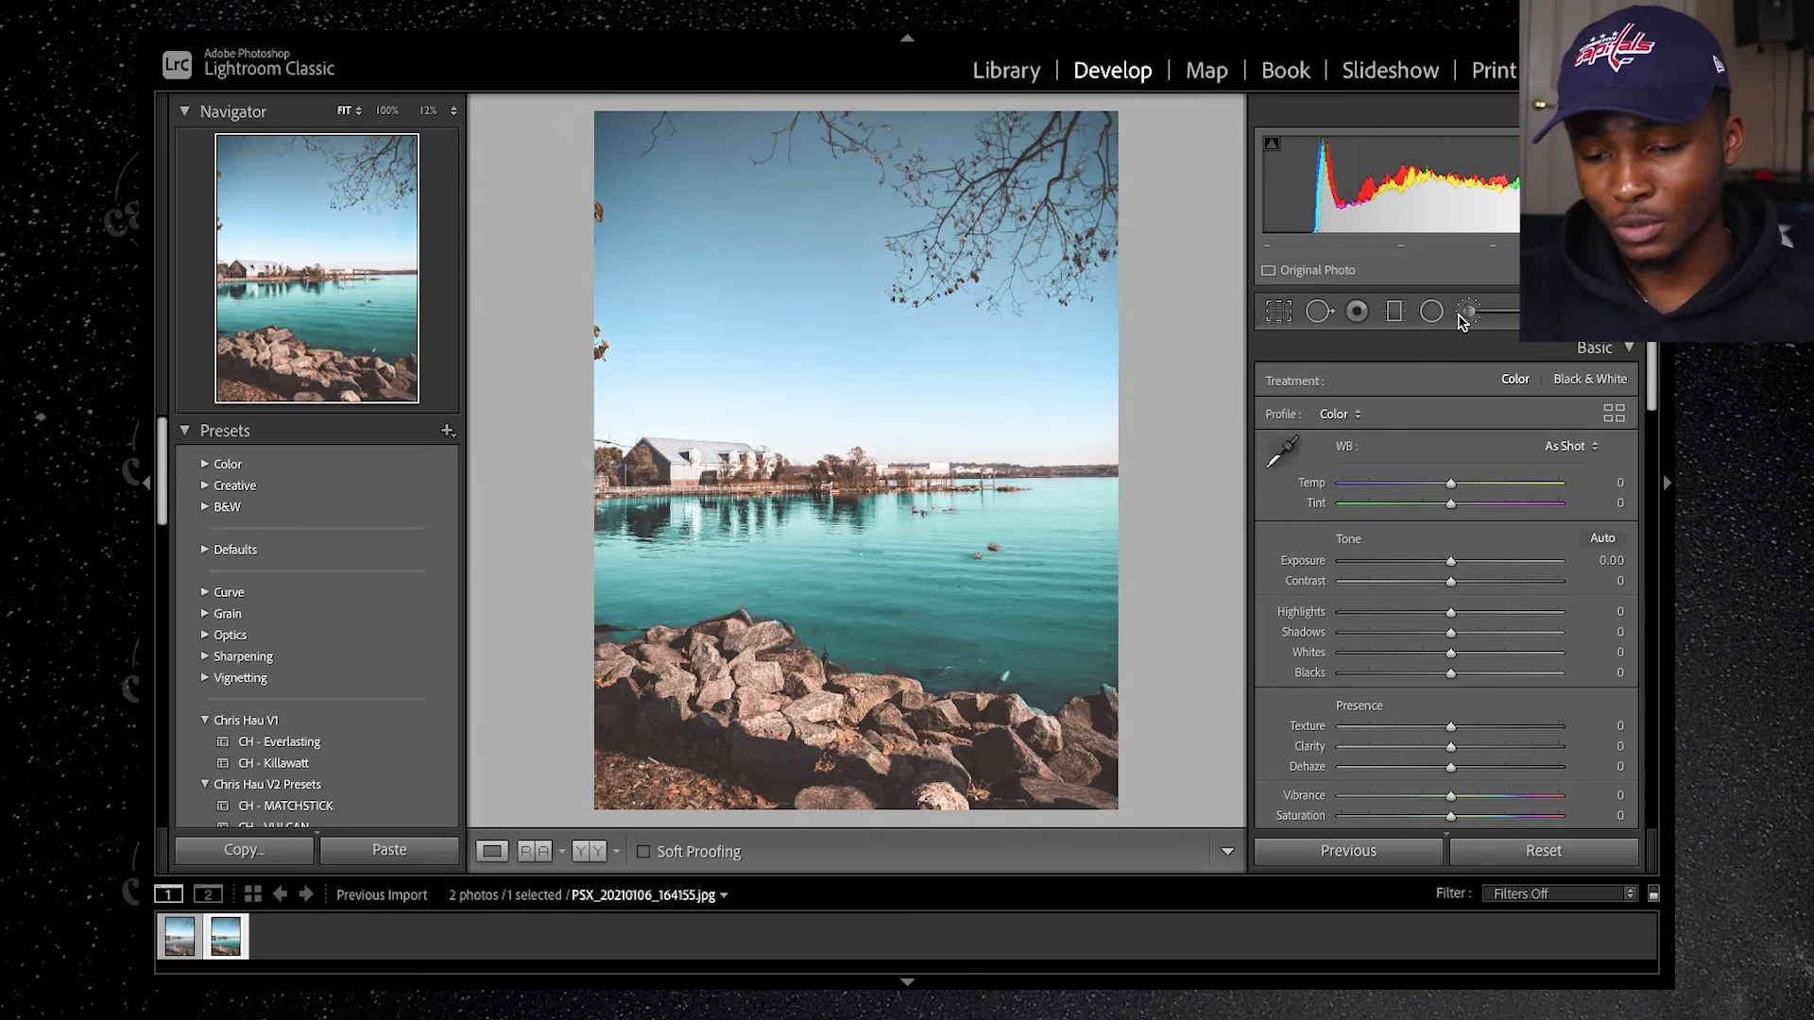
Step: Clone out the dark debris and small floating spots across the lake of the photo being edited with the Spot Removal tool
{"action": "left_click", "coordinate": [1319, 312]}
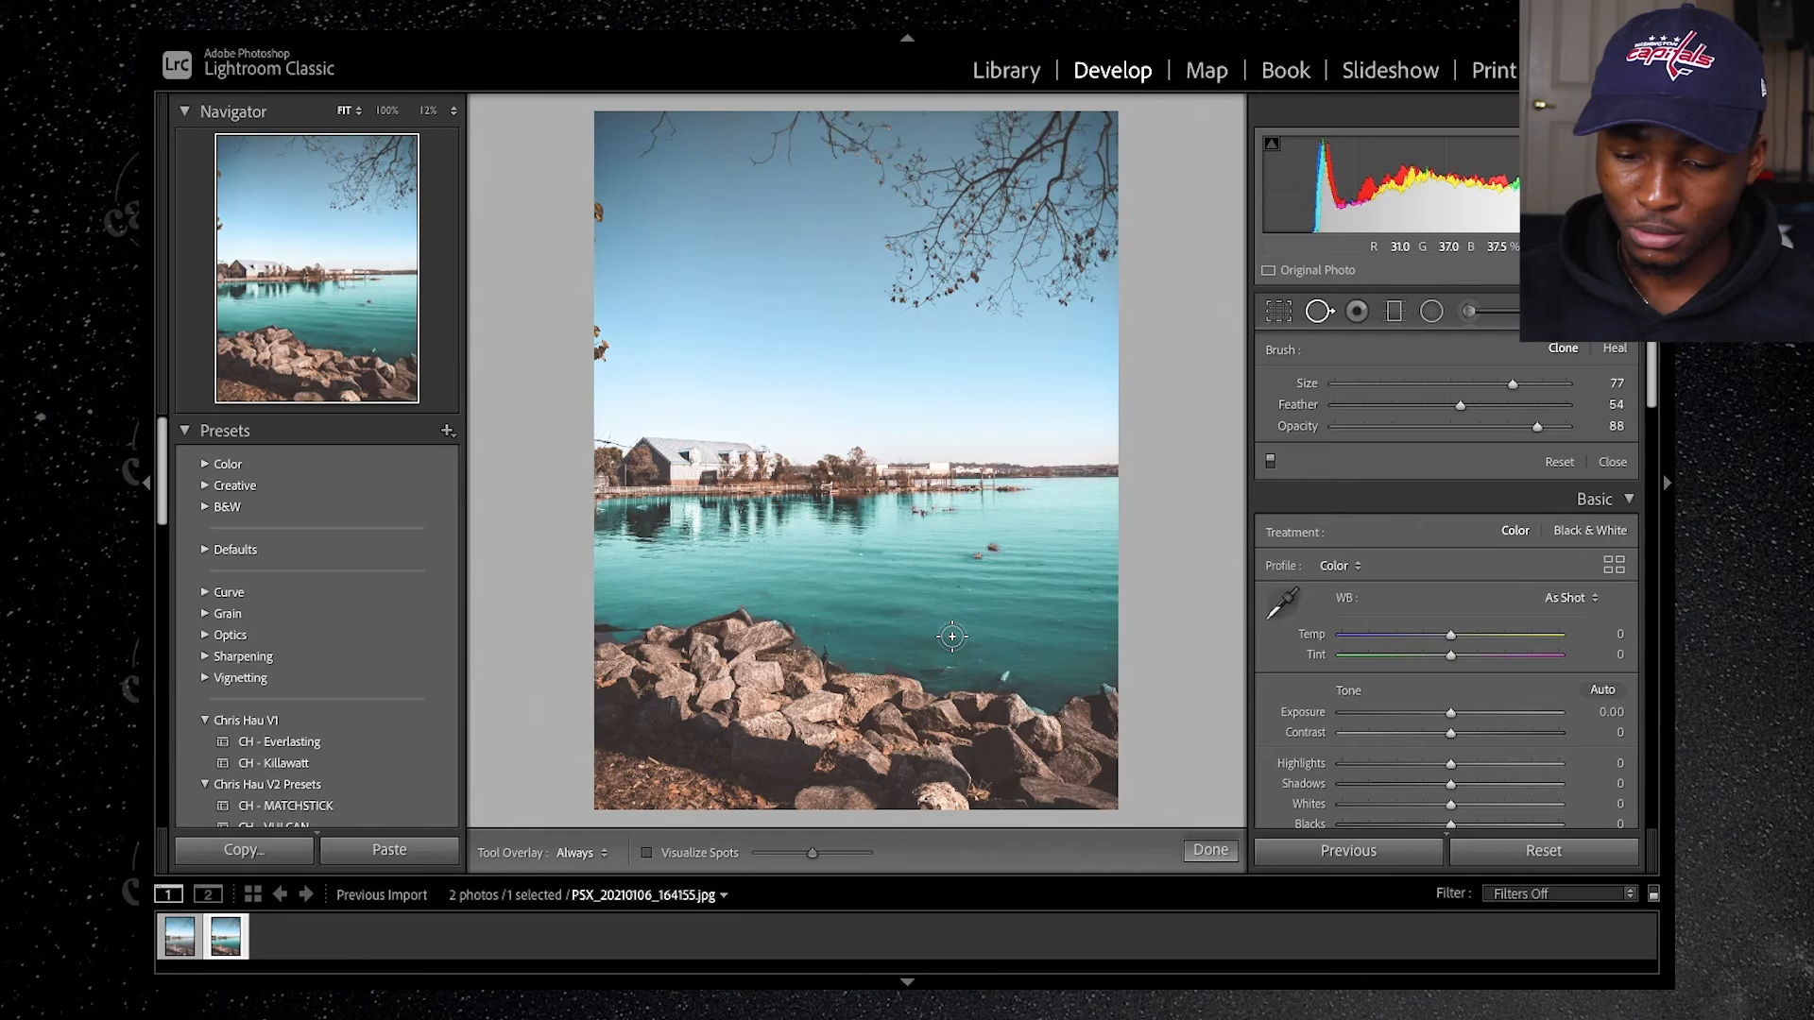
{"action": "key", "text": "Left"}
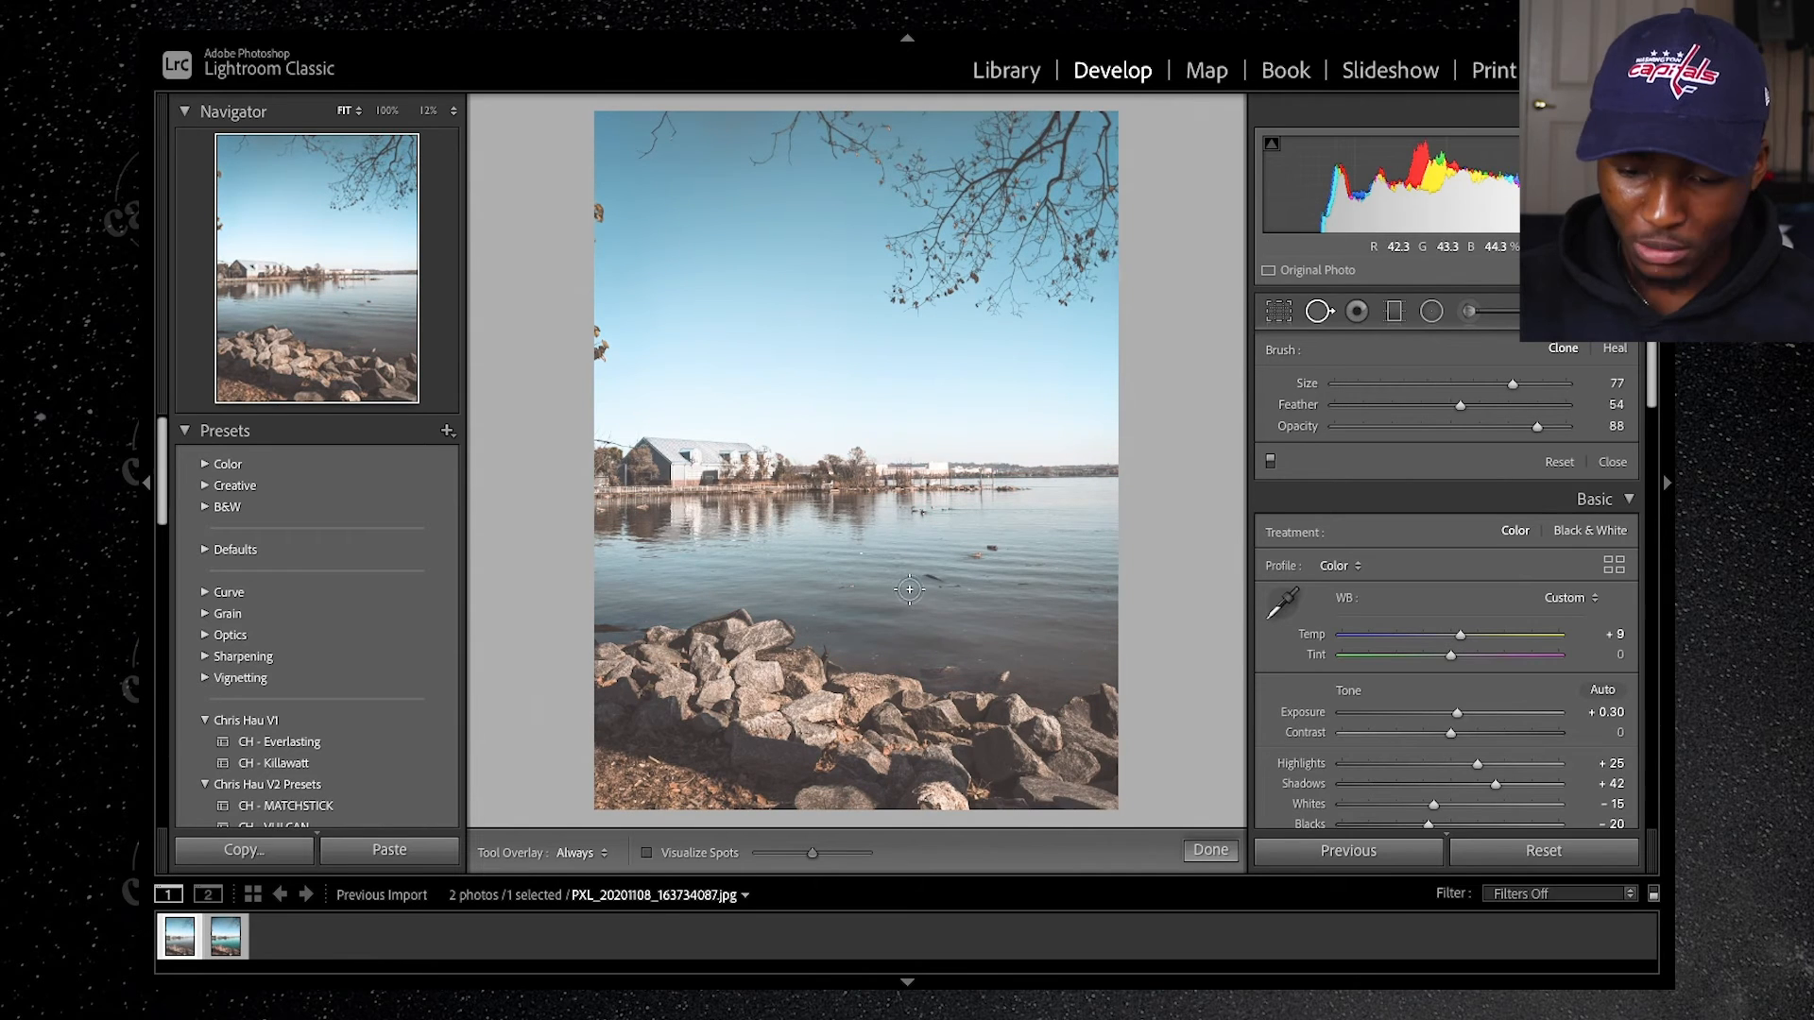
{"action": "key", "text": "z"}
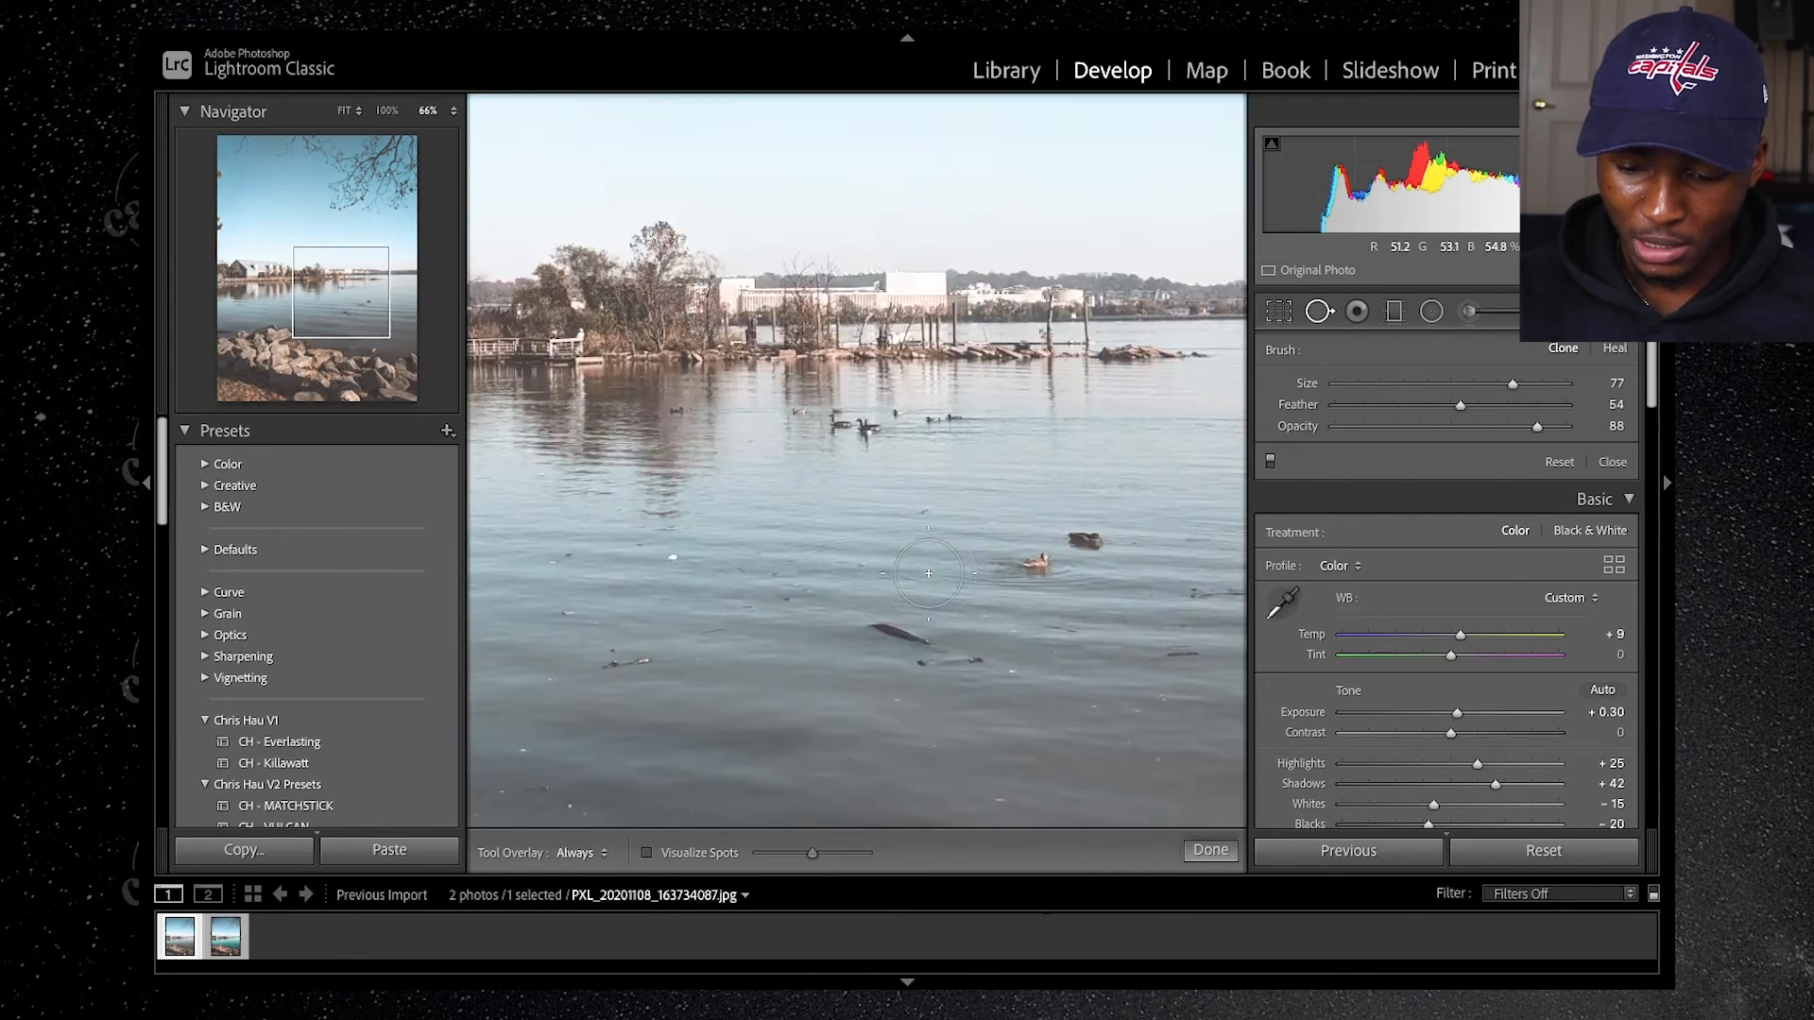
{"action": "left_click", "coordinate": [899, 626]}
{"action": "key", "text": "ctrl+minus"}
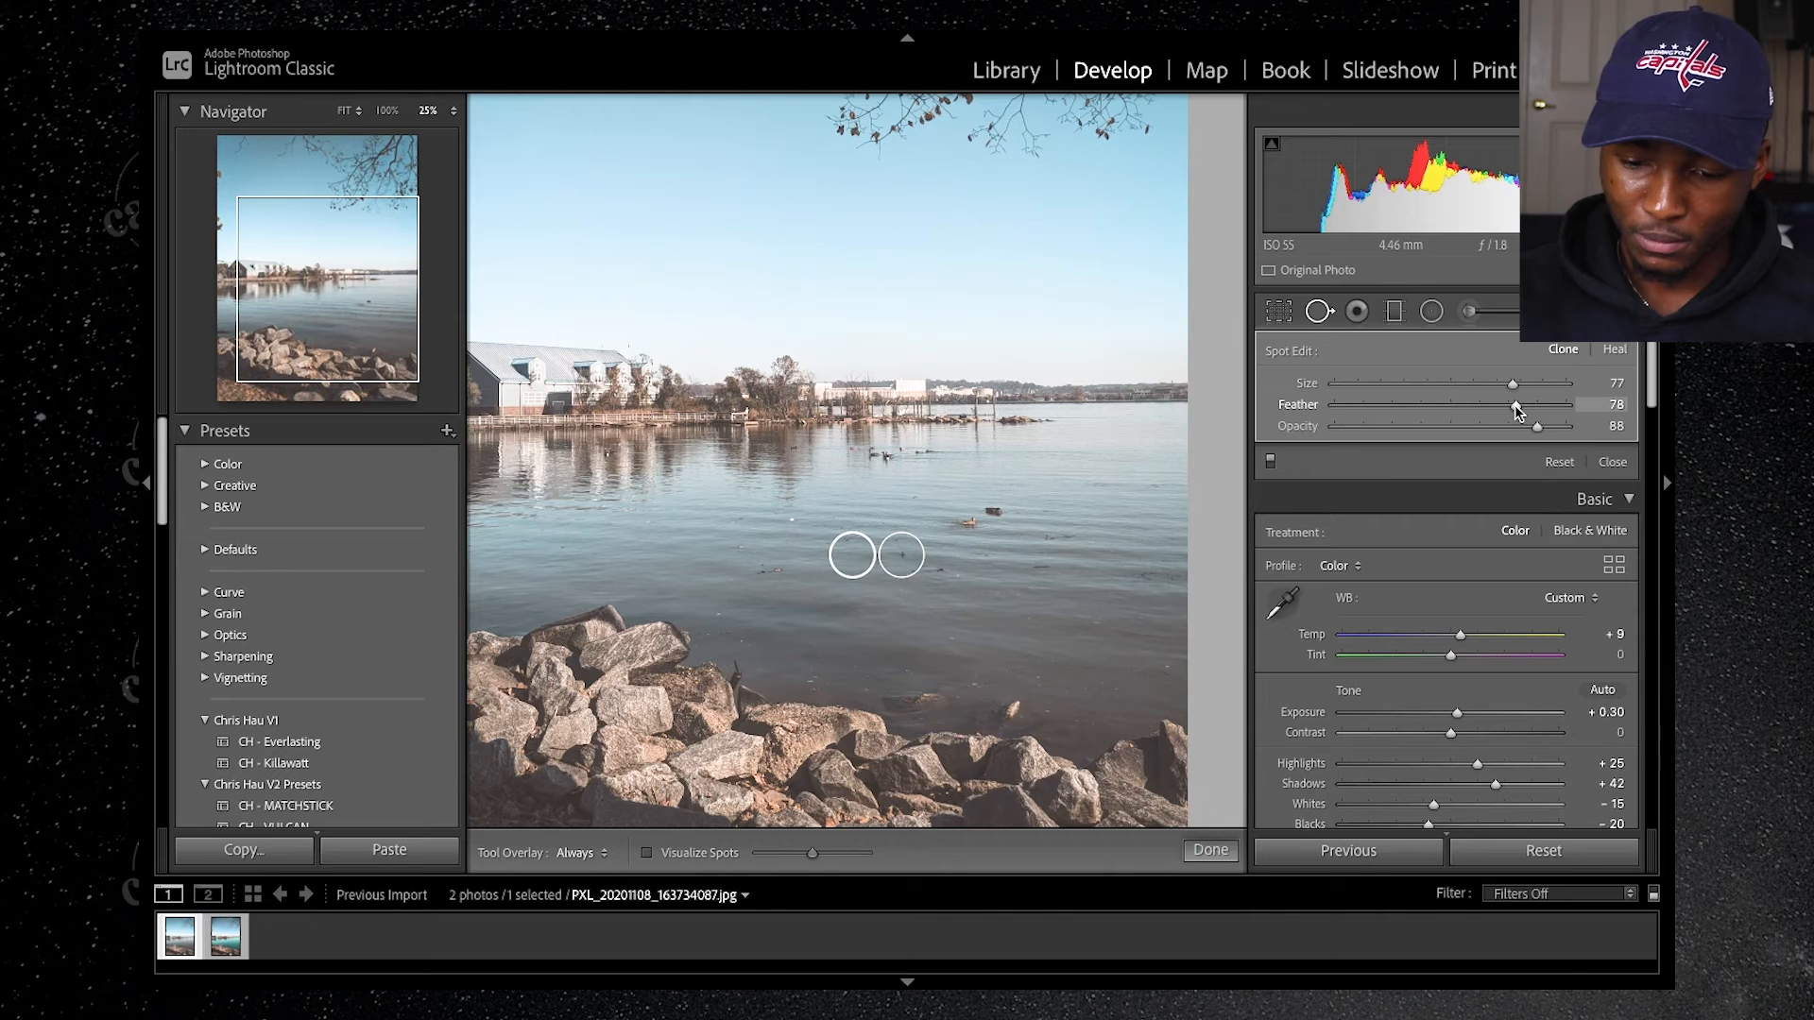
{"action": "left_click", "coordinate": [772, 570]}
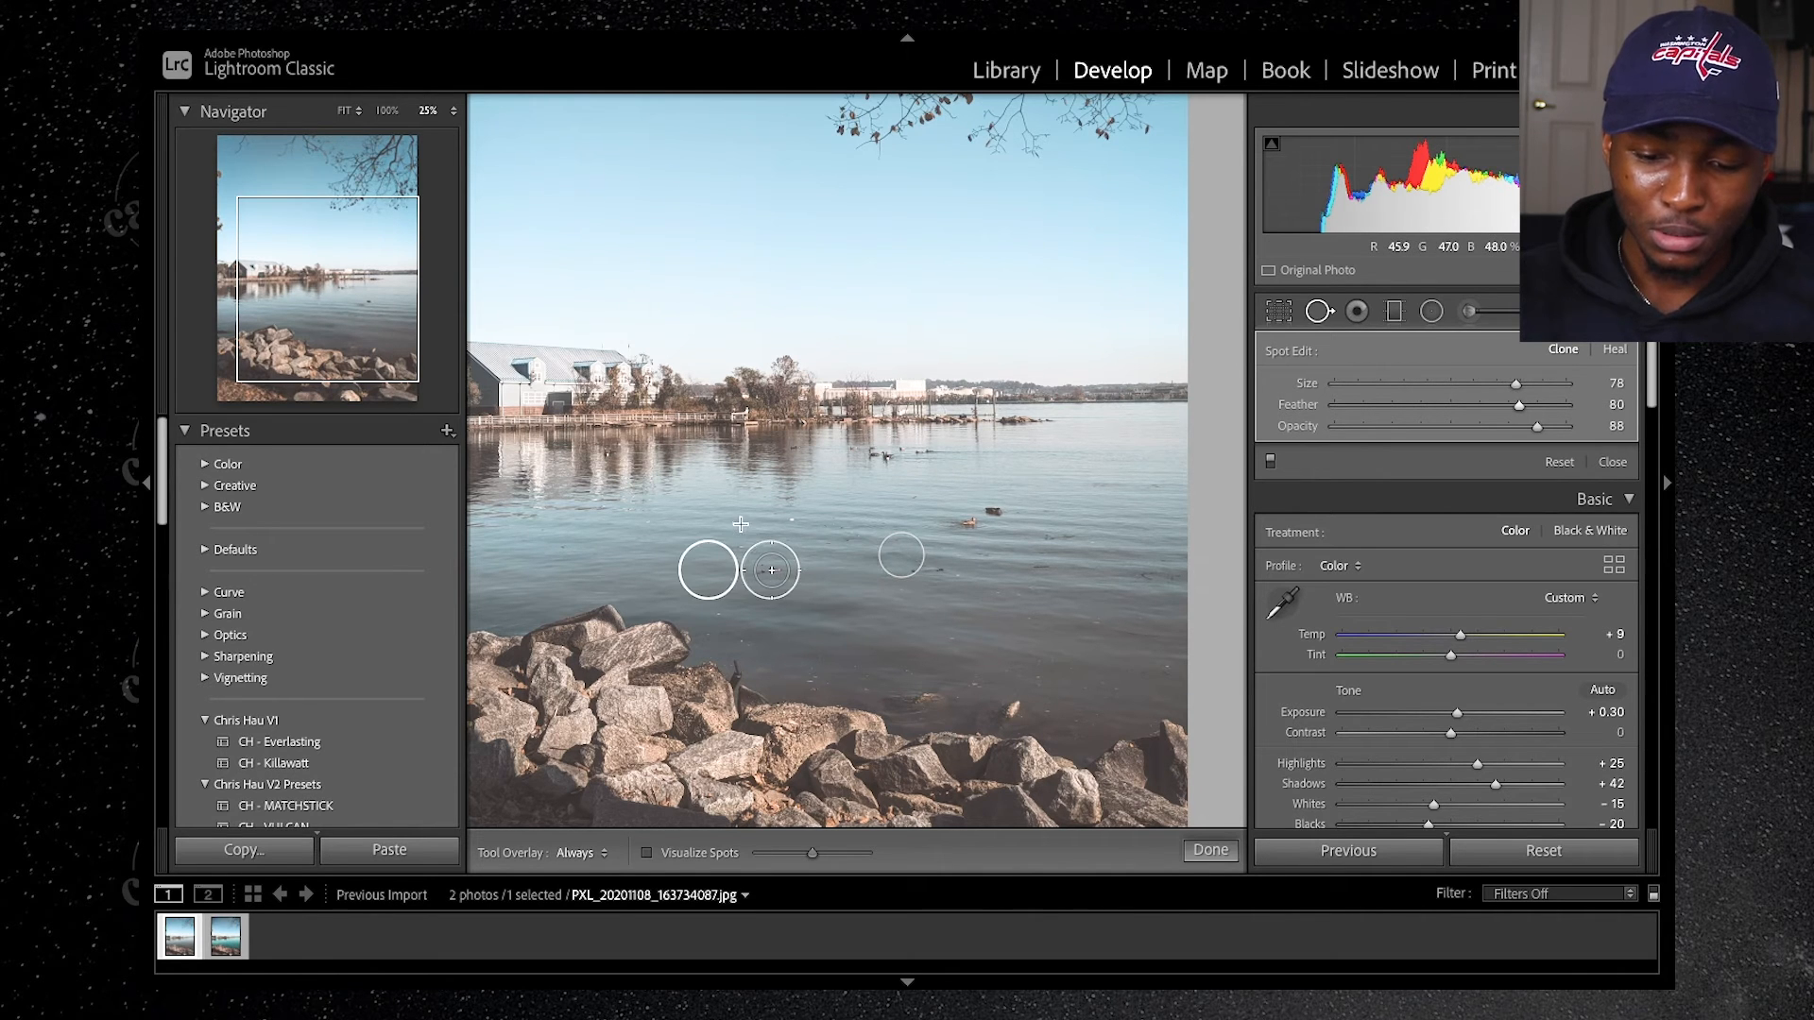
{"action": "left_click", "coordinate": [738, 518]}
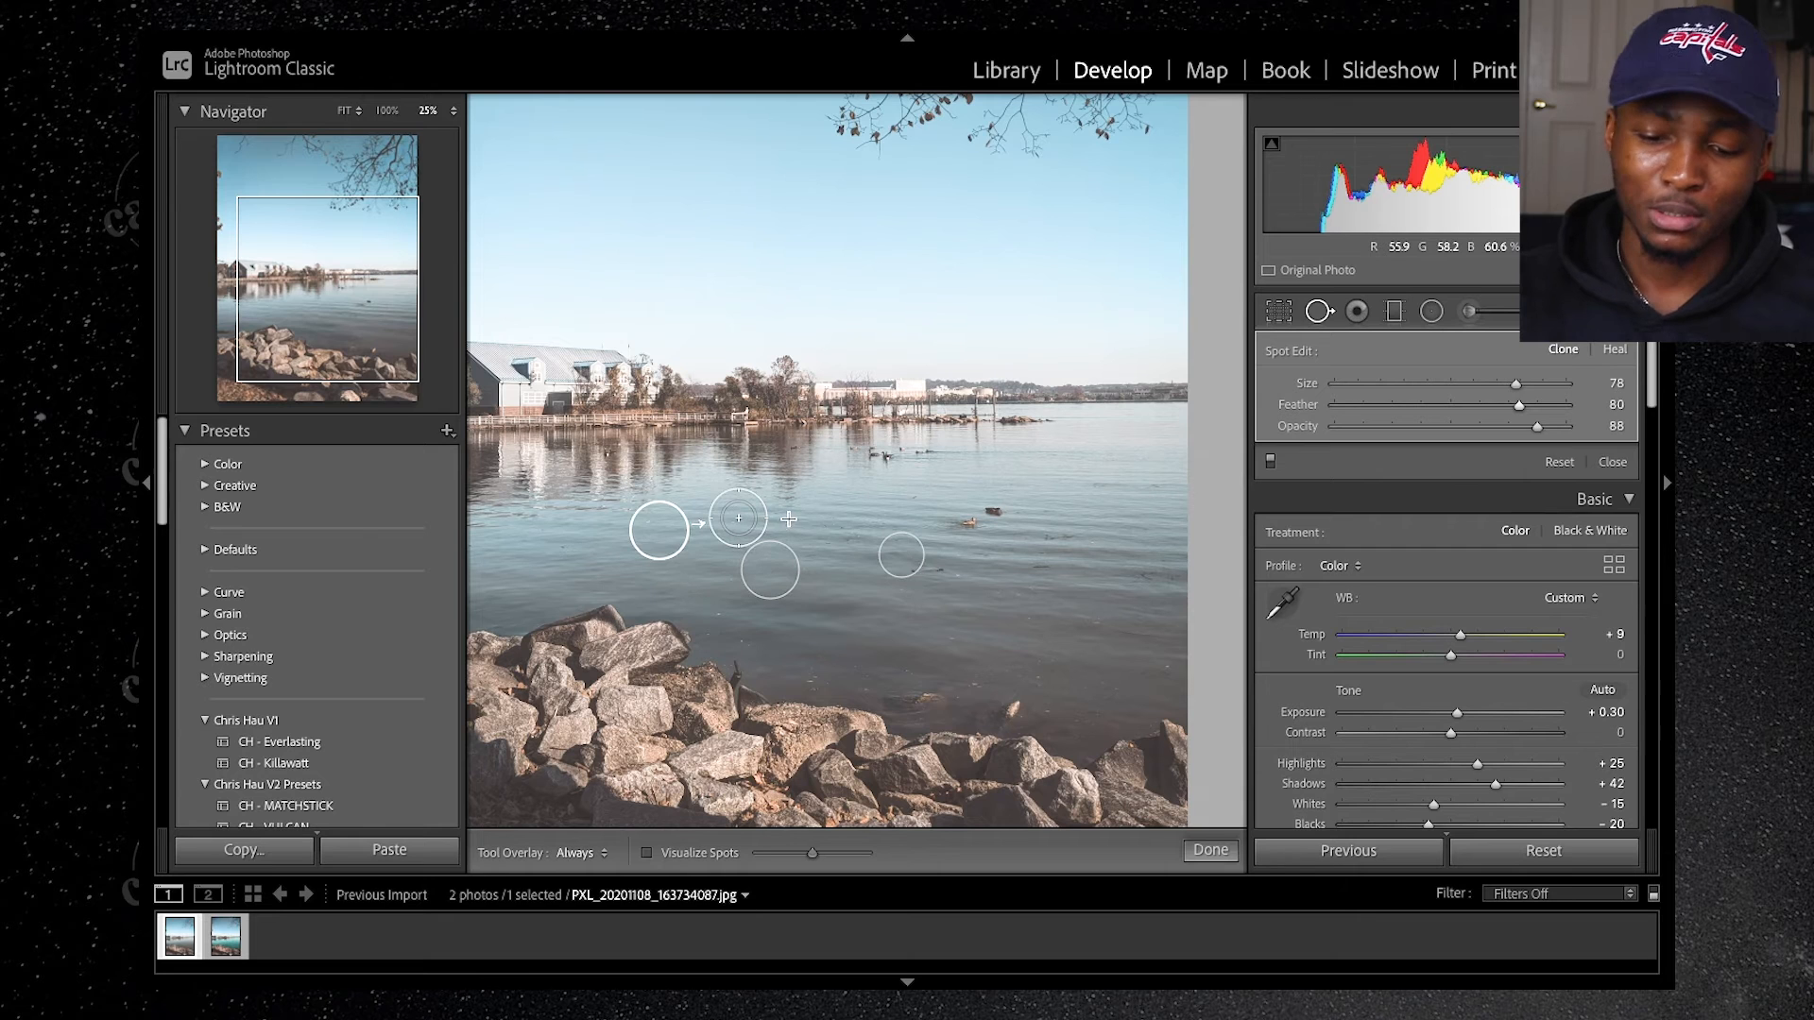
{"action": "left_click", "coordinate": [794, 518]}
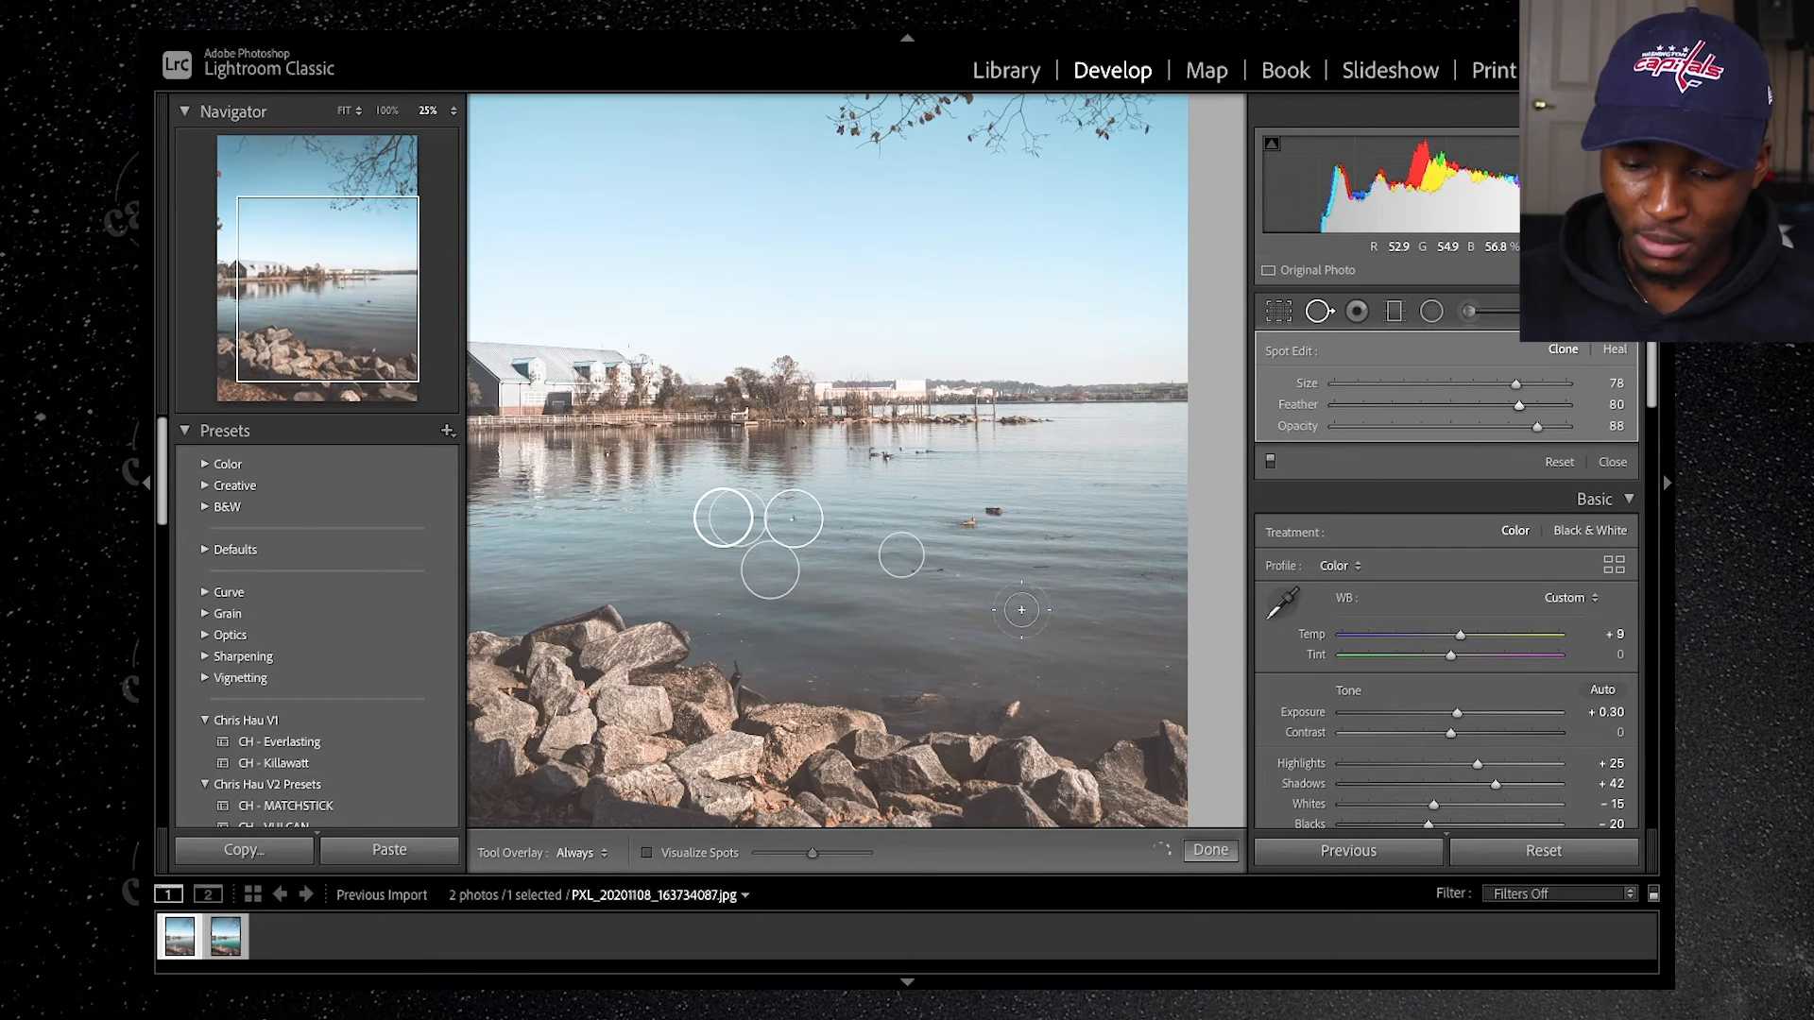
{"action": "left_click", "coordinate": [940, 568]}
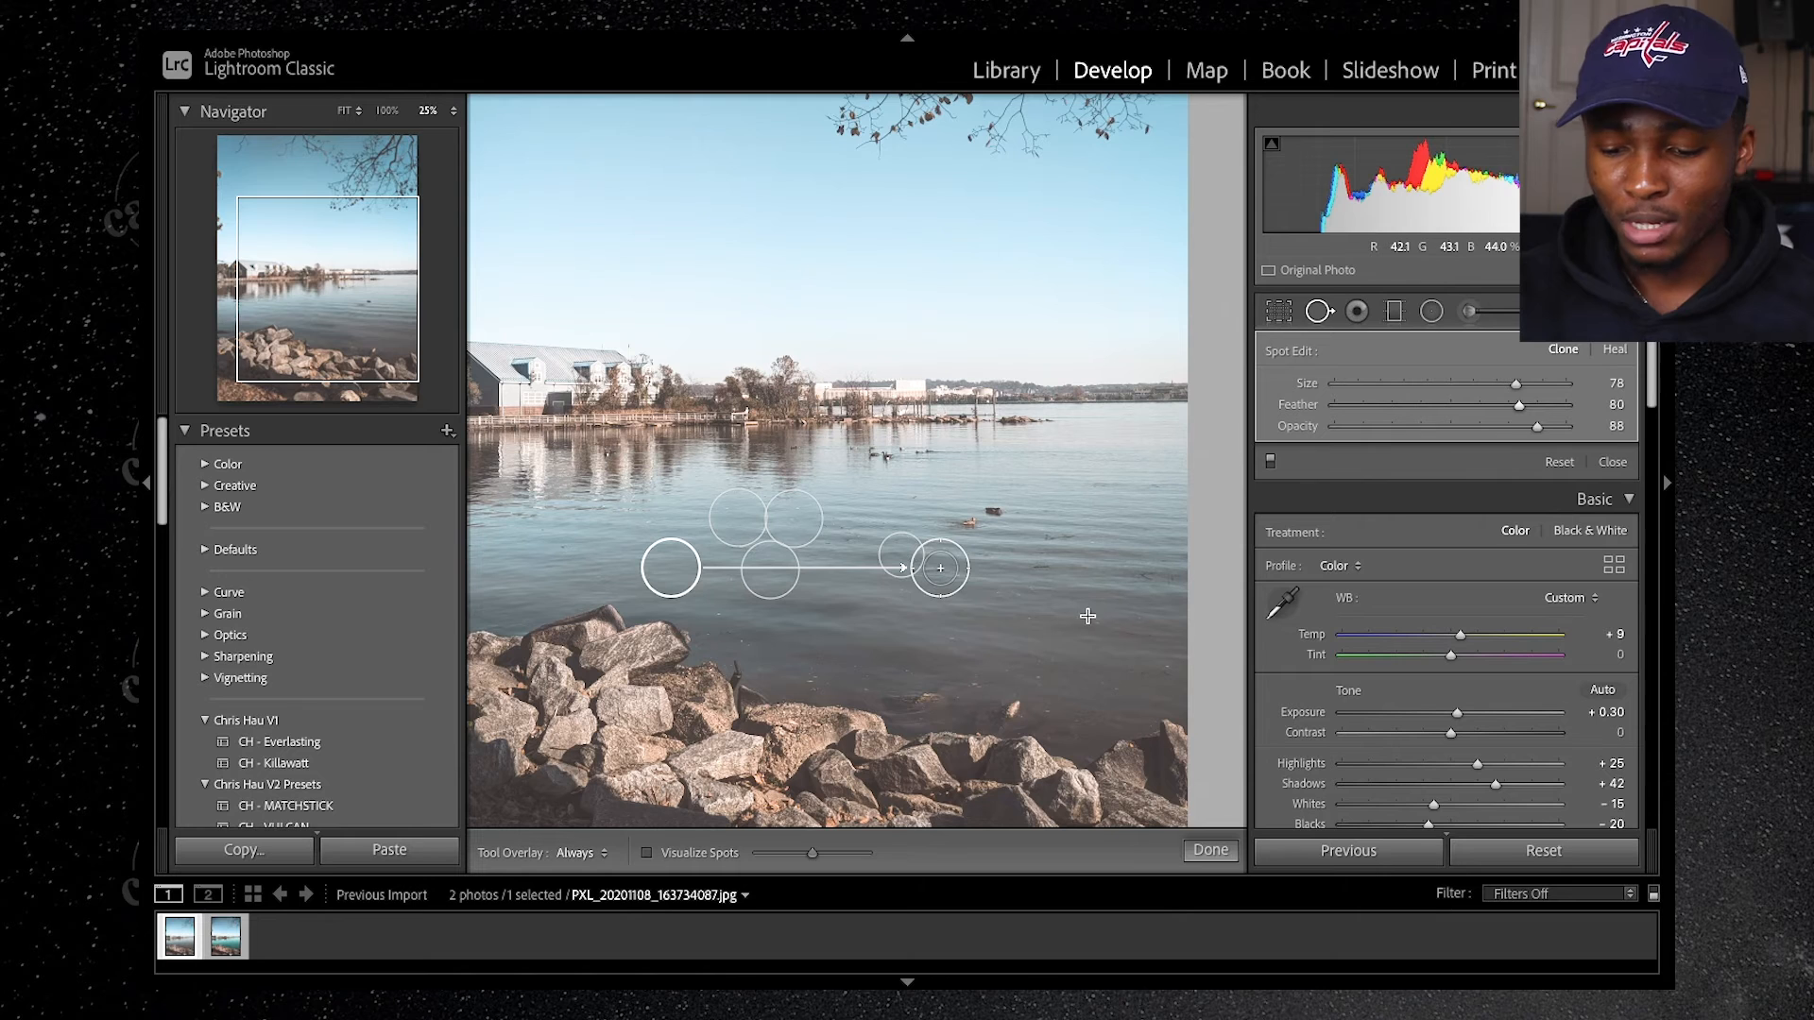
{"action": "left_click", "coordinate": [1166, 659]}
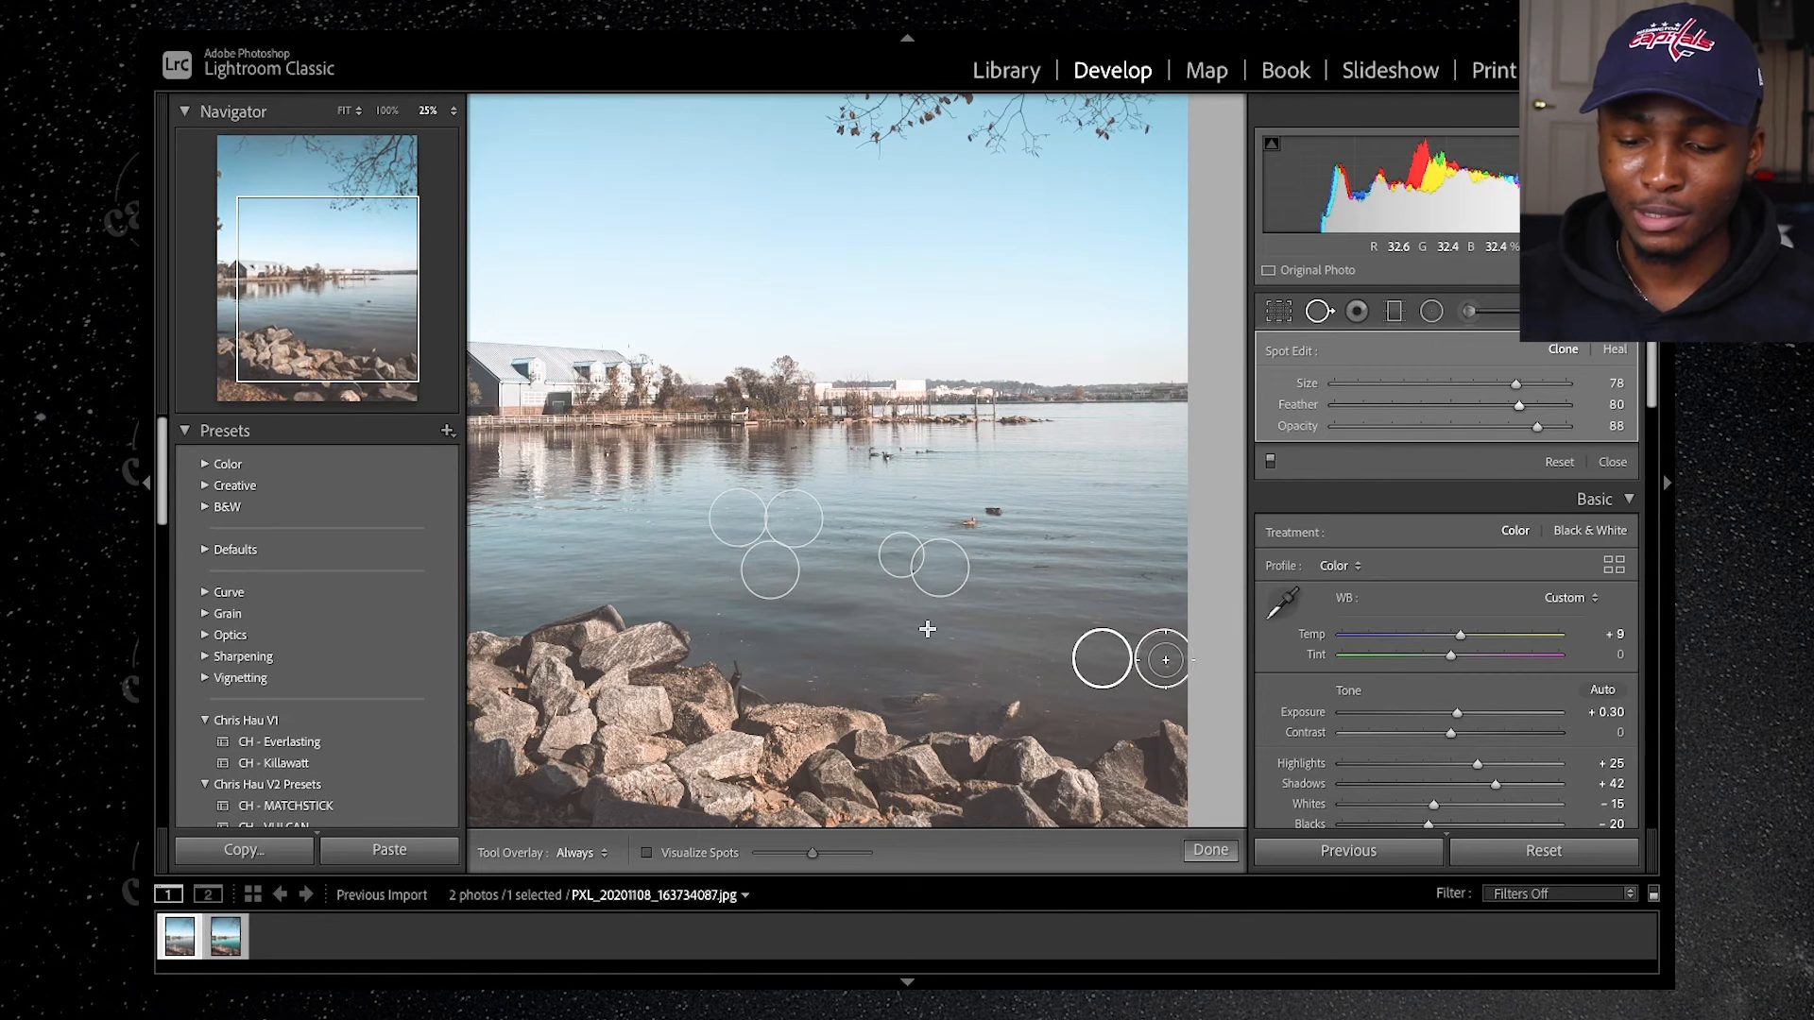
{"action": "left_click", "coordinate": [953, 640]}
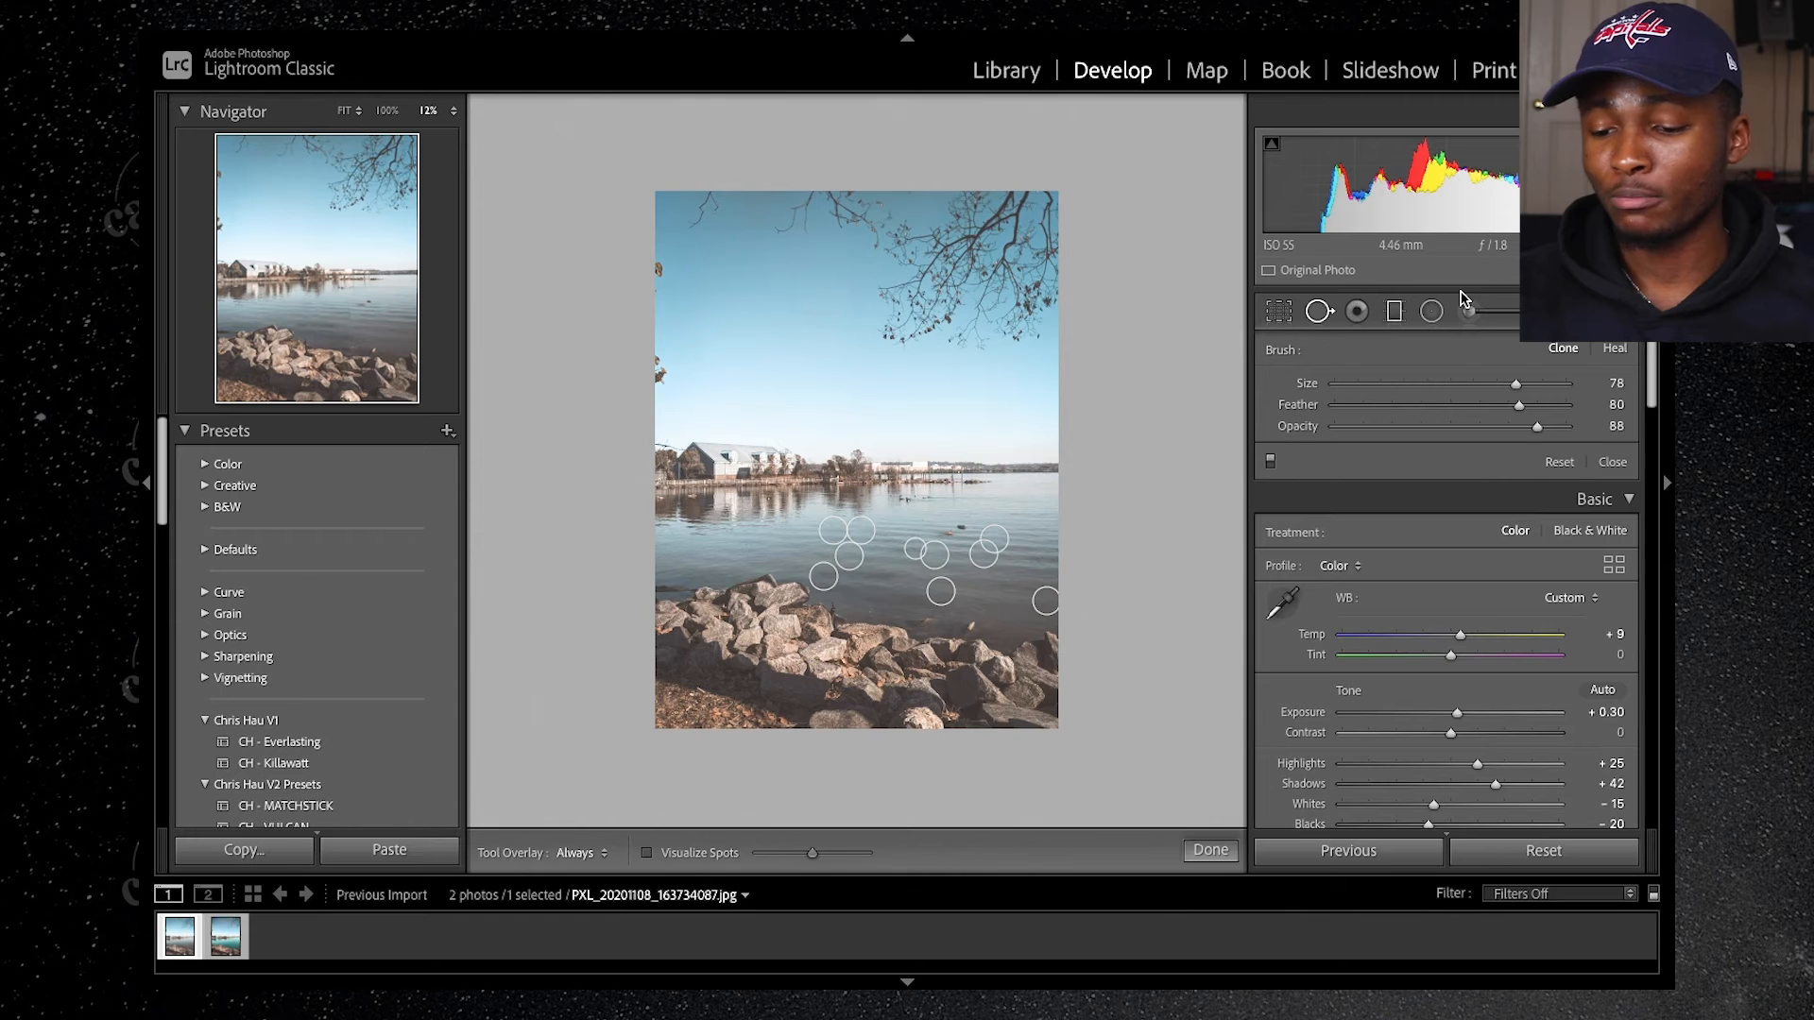
Step: Set up an Adjustment Brush with Temp -52, Tint 14 and Saturation -69
{"action": "left_click", "coordinate": [1394, 311]}
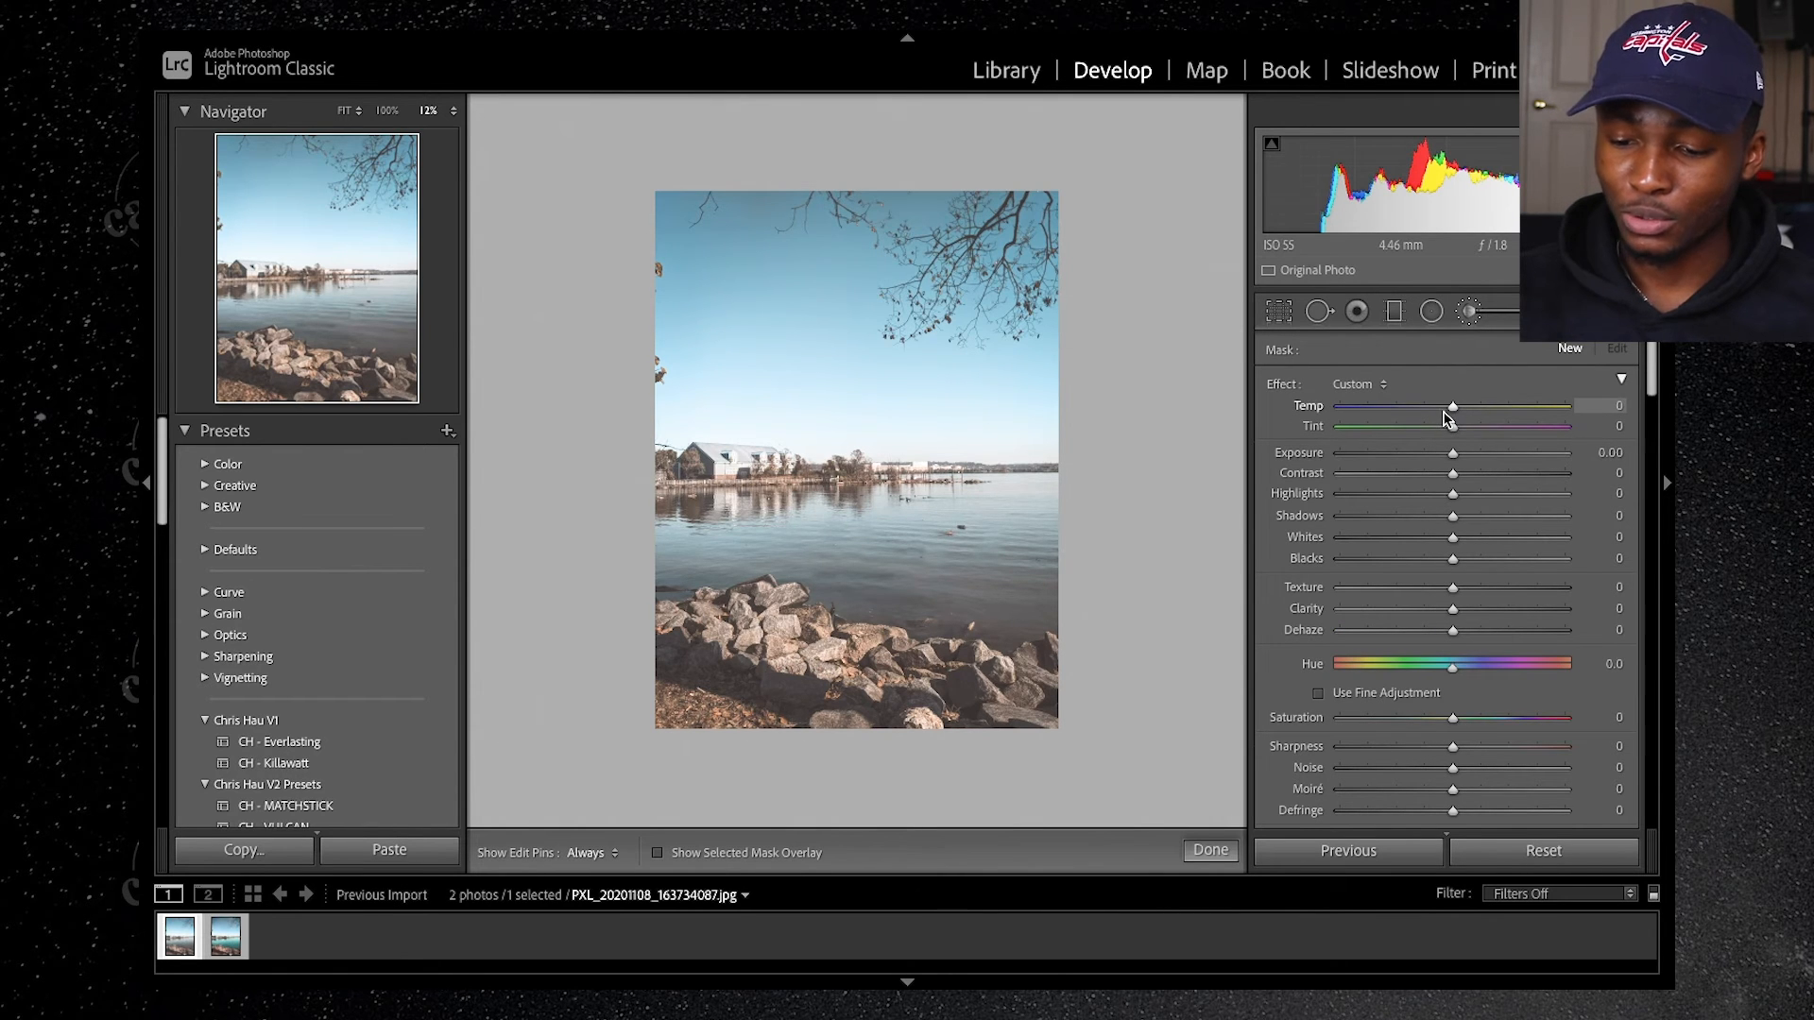
{"action": "left_click_drag", "start_coordinate": [1453, 412], "coordinate": [1394, 411]}
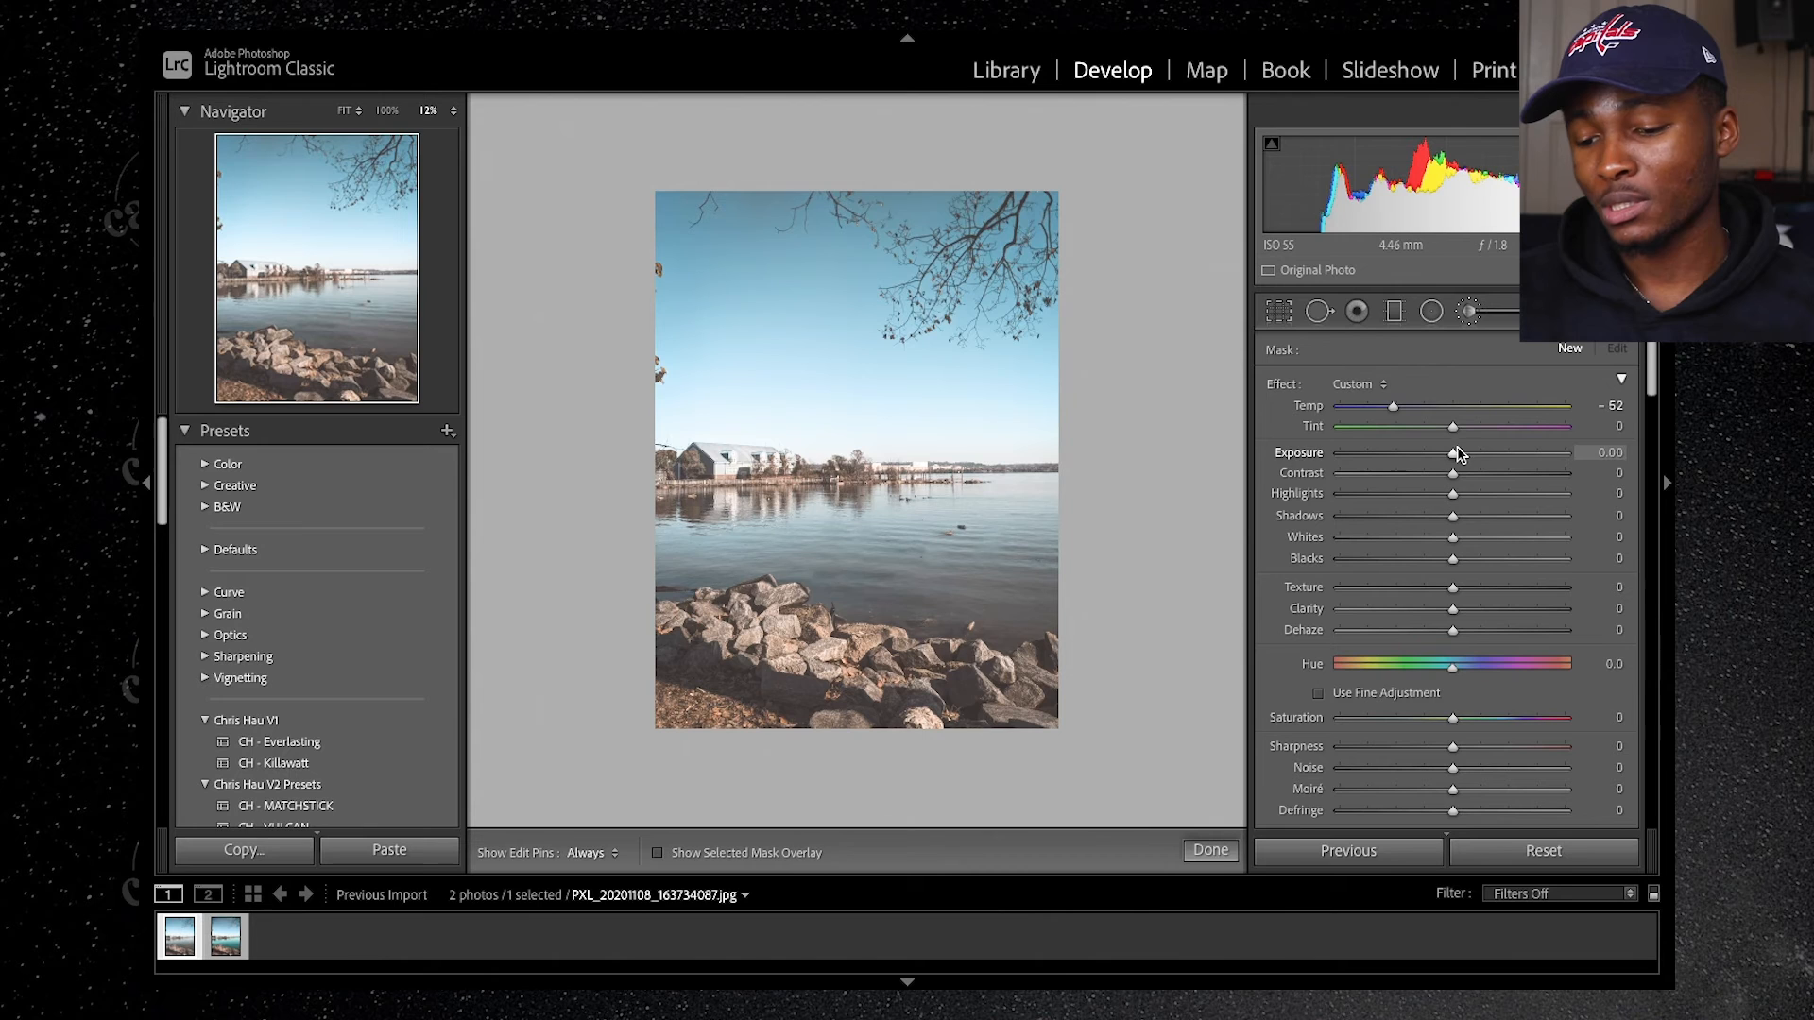
{"action": "left_click_drag", "start_coordinate": [1453, 430], "coordinate": [1472, 430]}
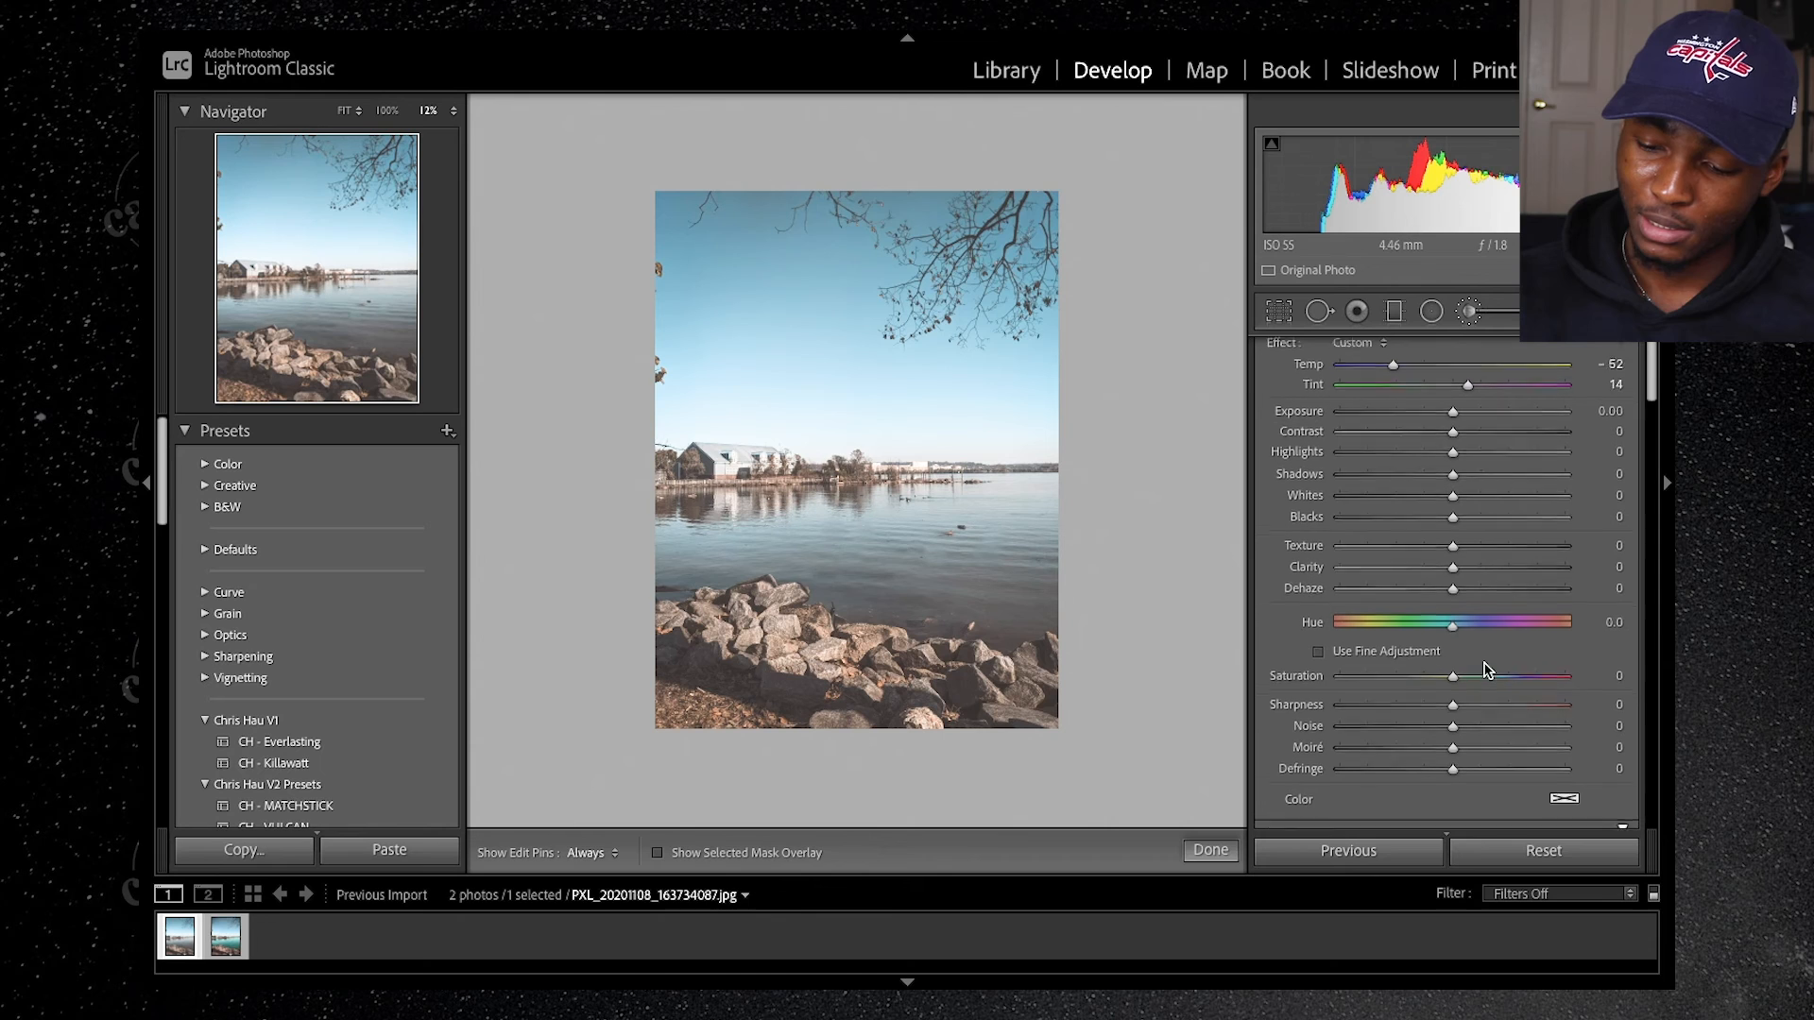
{"action": "scroll", "coordinate": [1448, 667], "scroll_direction": "down", "scroll_amount": 2}
{"action": "left_click_drag", "start_coordinate": [1448, 669], "coordinate": [1385, 677]}
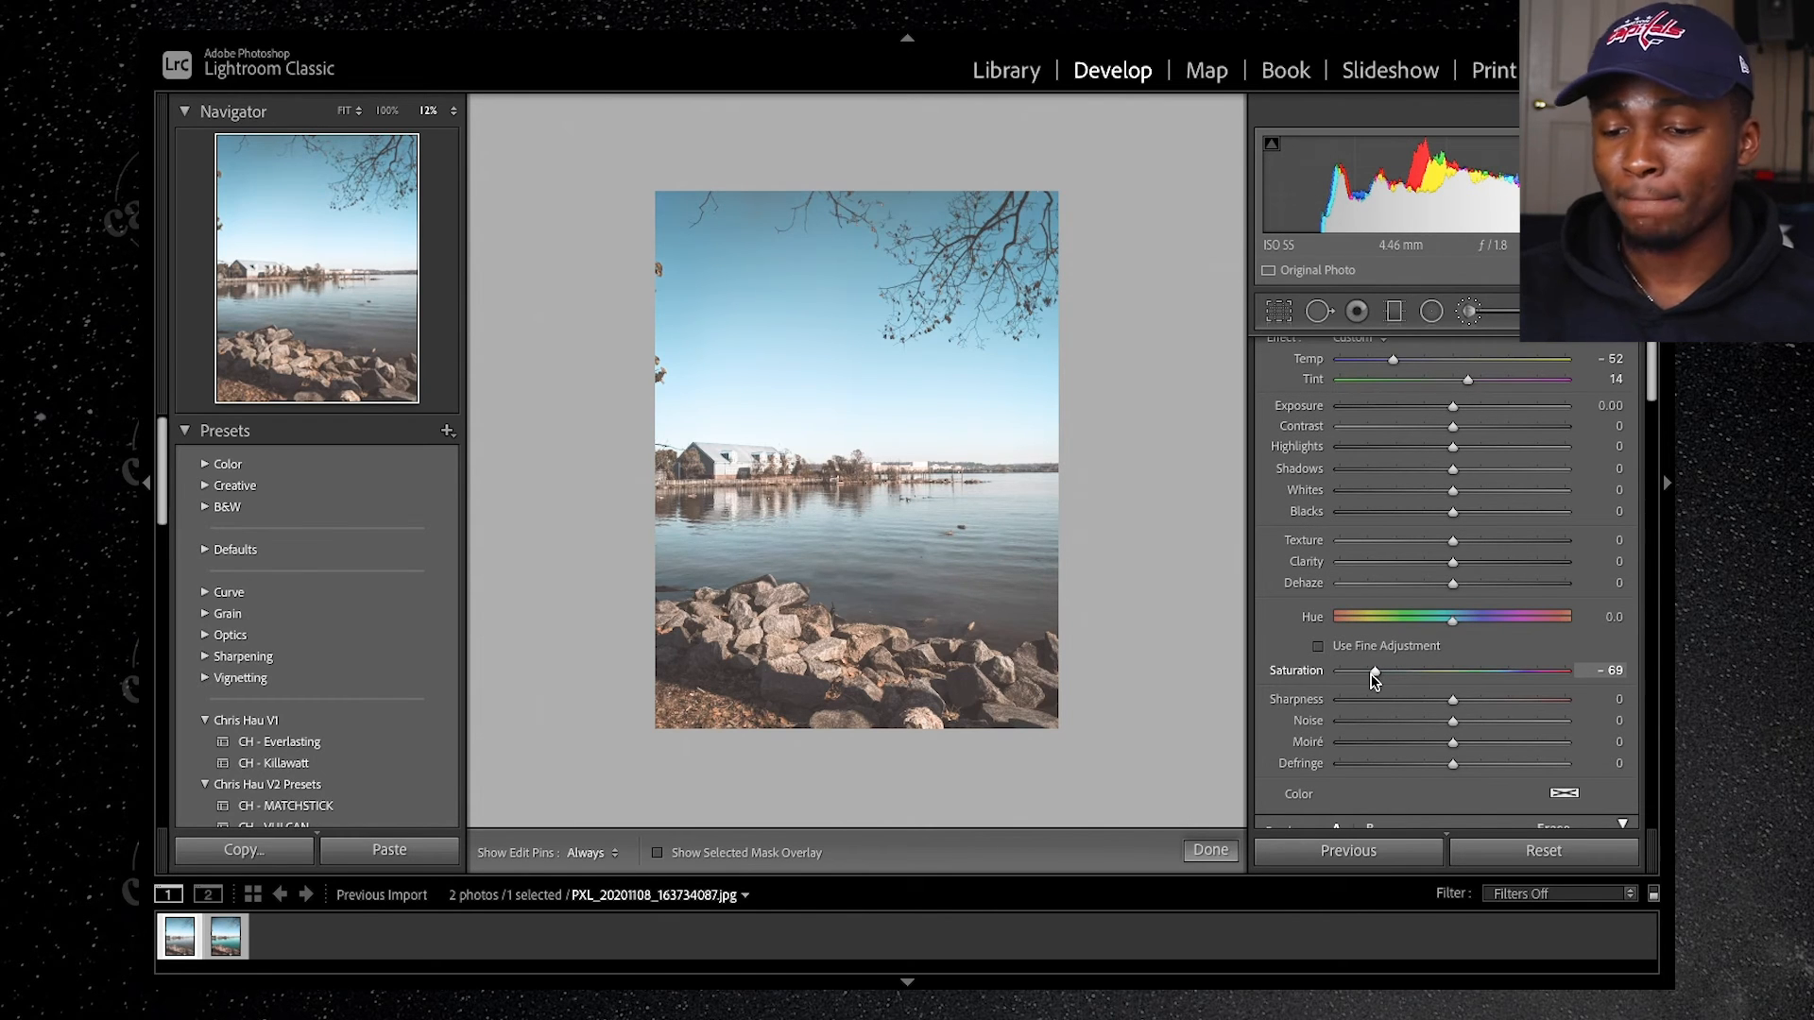
{"action": "scroll", "coordinate": [1454, 668], "scroll_direction": "down", "scroll_amount": 5}
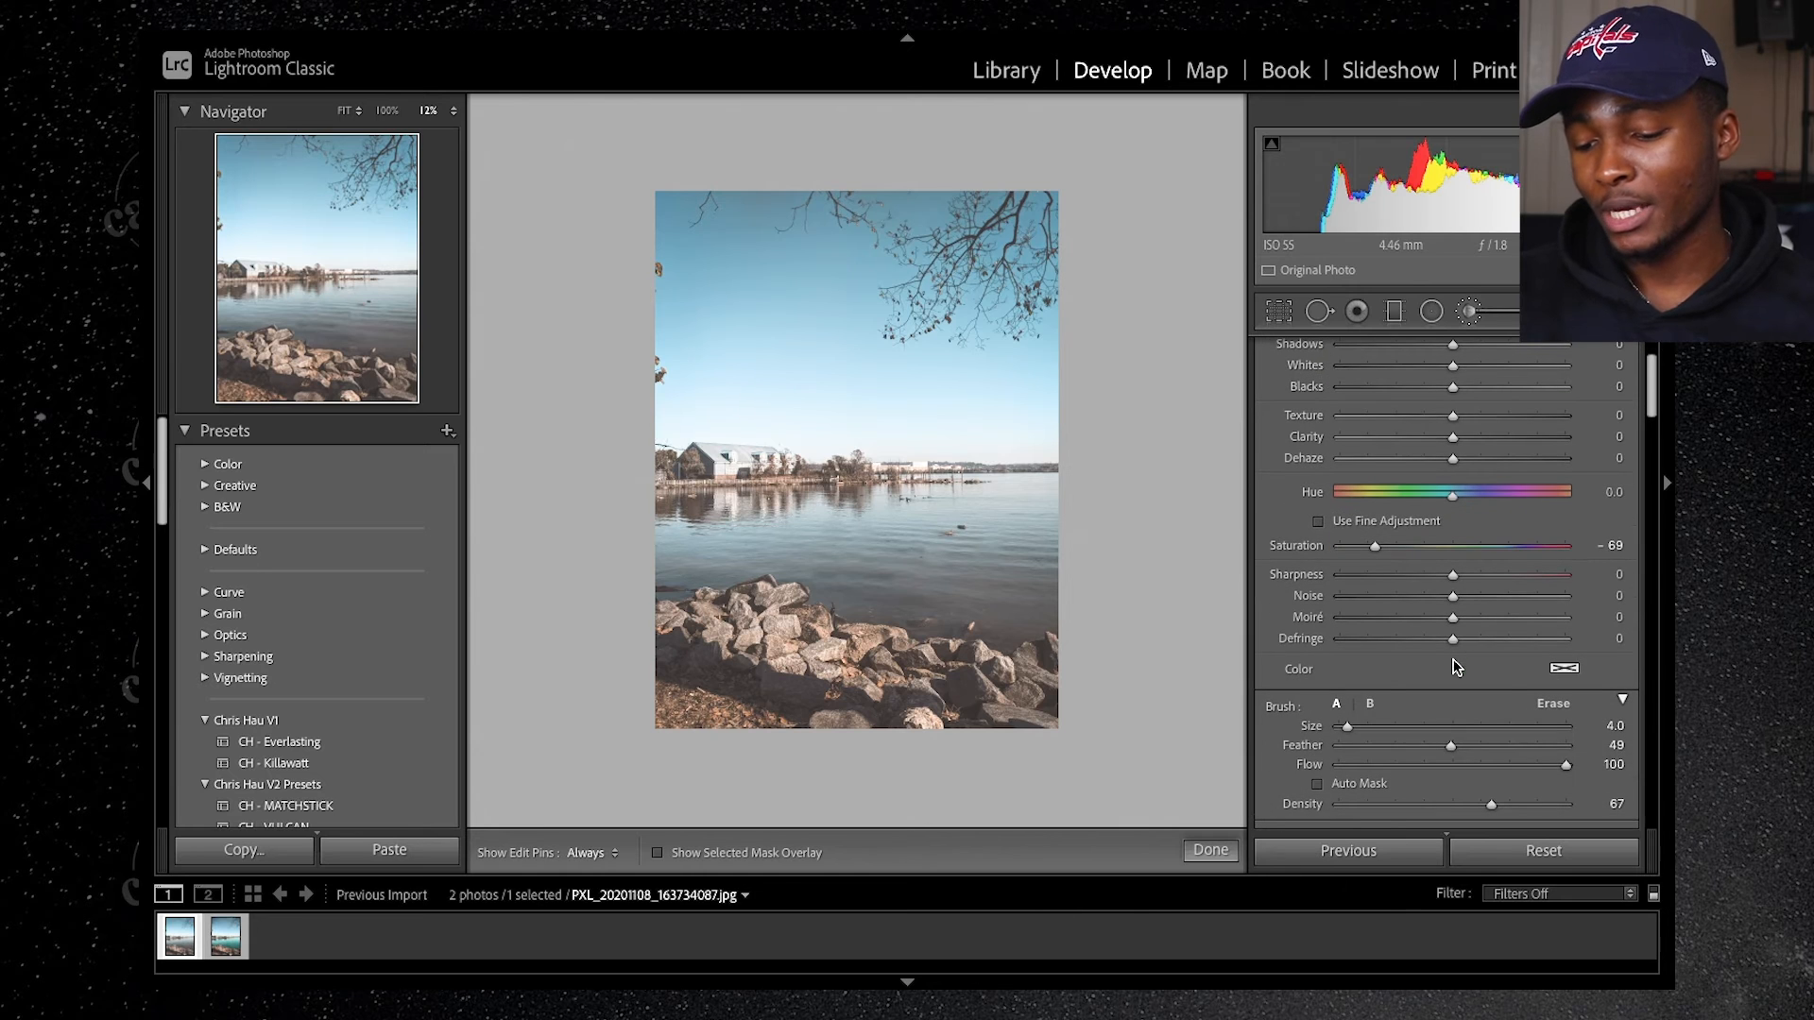
Step: Give the Adjustment Brush a cyan color tint with Hue 184 and Saturation 50%
{"action": "left_click", "coordinate": [1563, 668]}
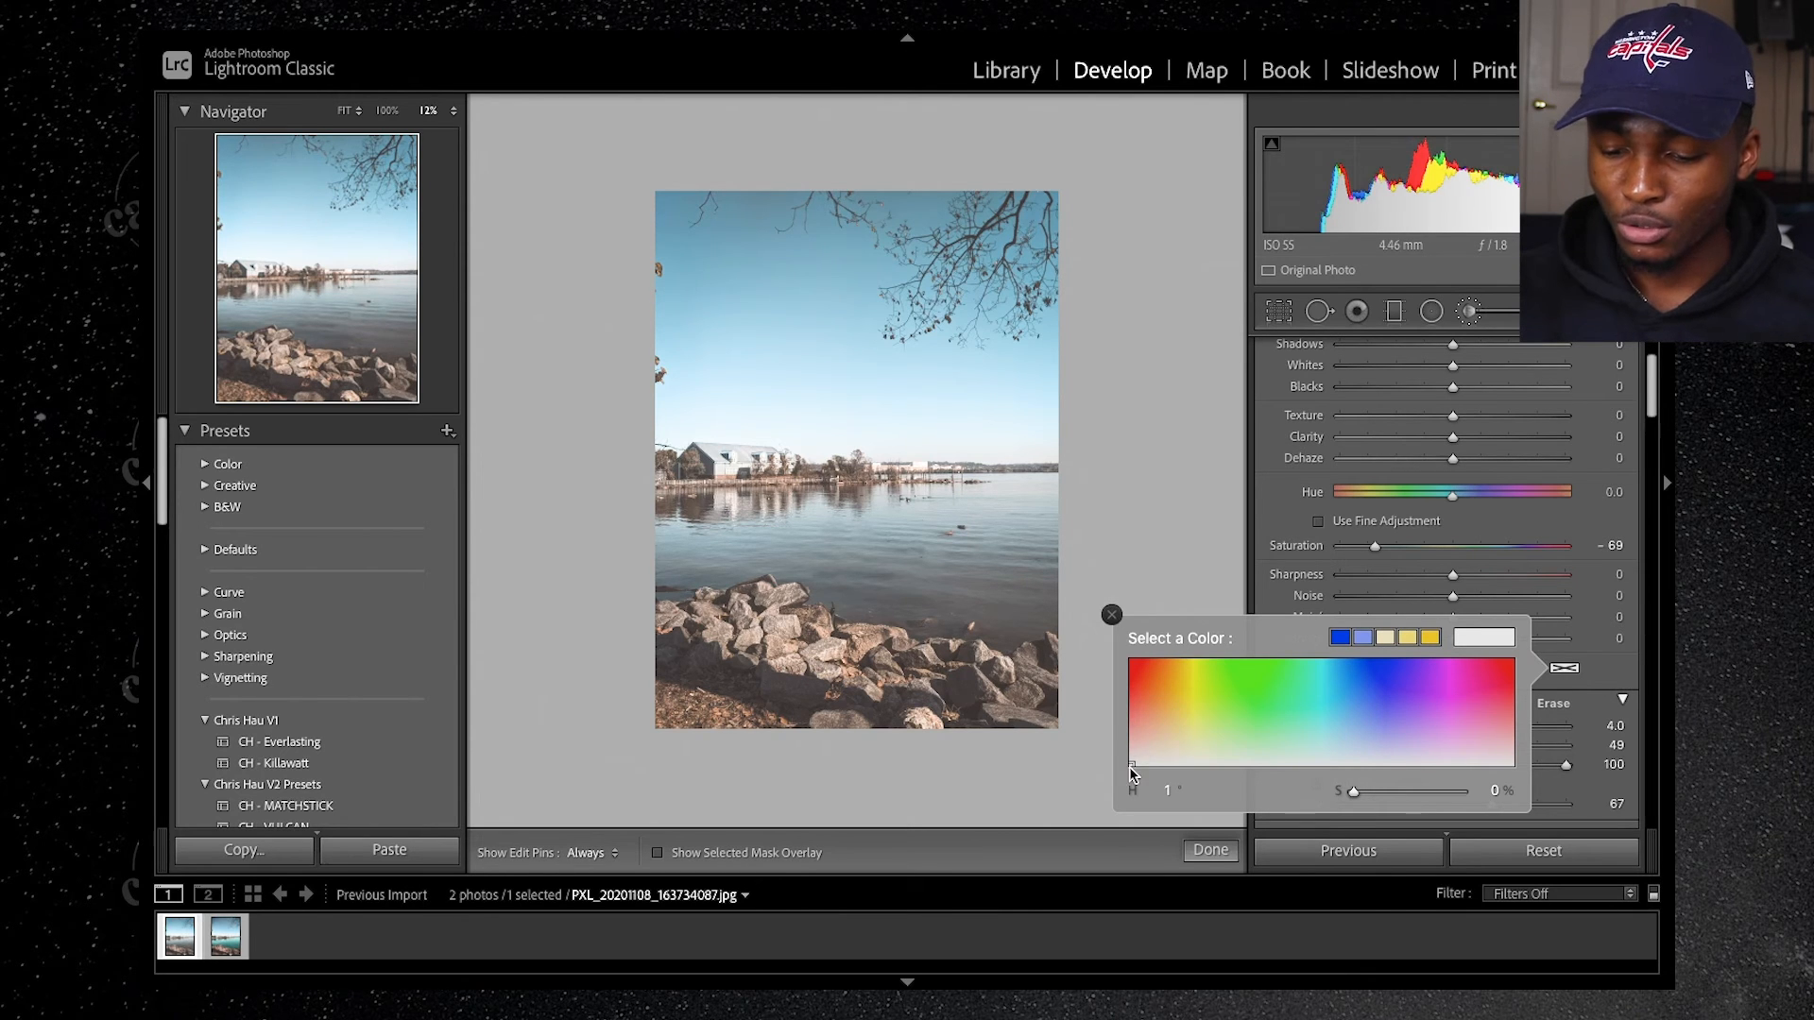
{"action": "mouse_move", "coordinate": [1133, 763]}
{"action": "left_mouse_down"}
{"action": "mouse_move", "coordinate": [1201, 672]}
{"action": "mouse_move", "coordinate": [1361, 684]}
{"action": "mouse_move", "coordinate": [1326, 686]}
{"action": "left_mouse_up"}
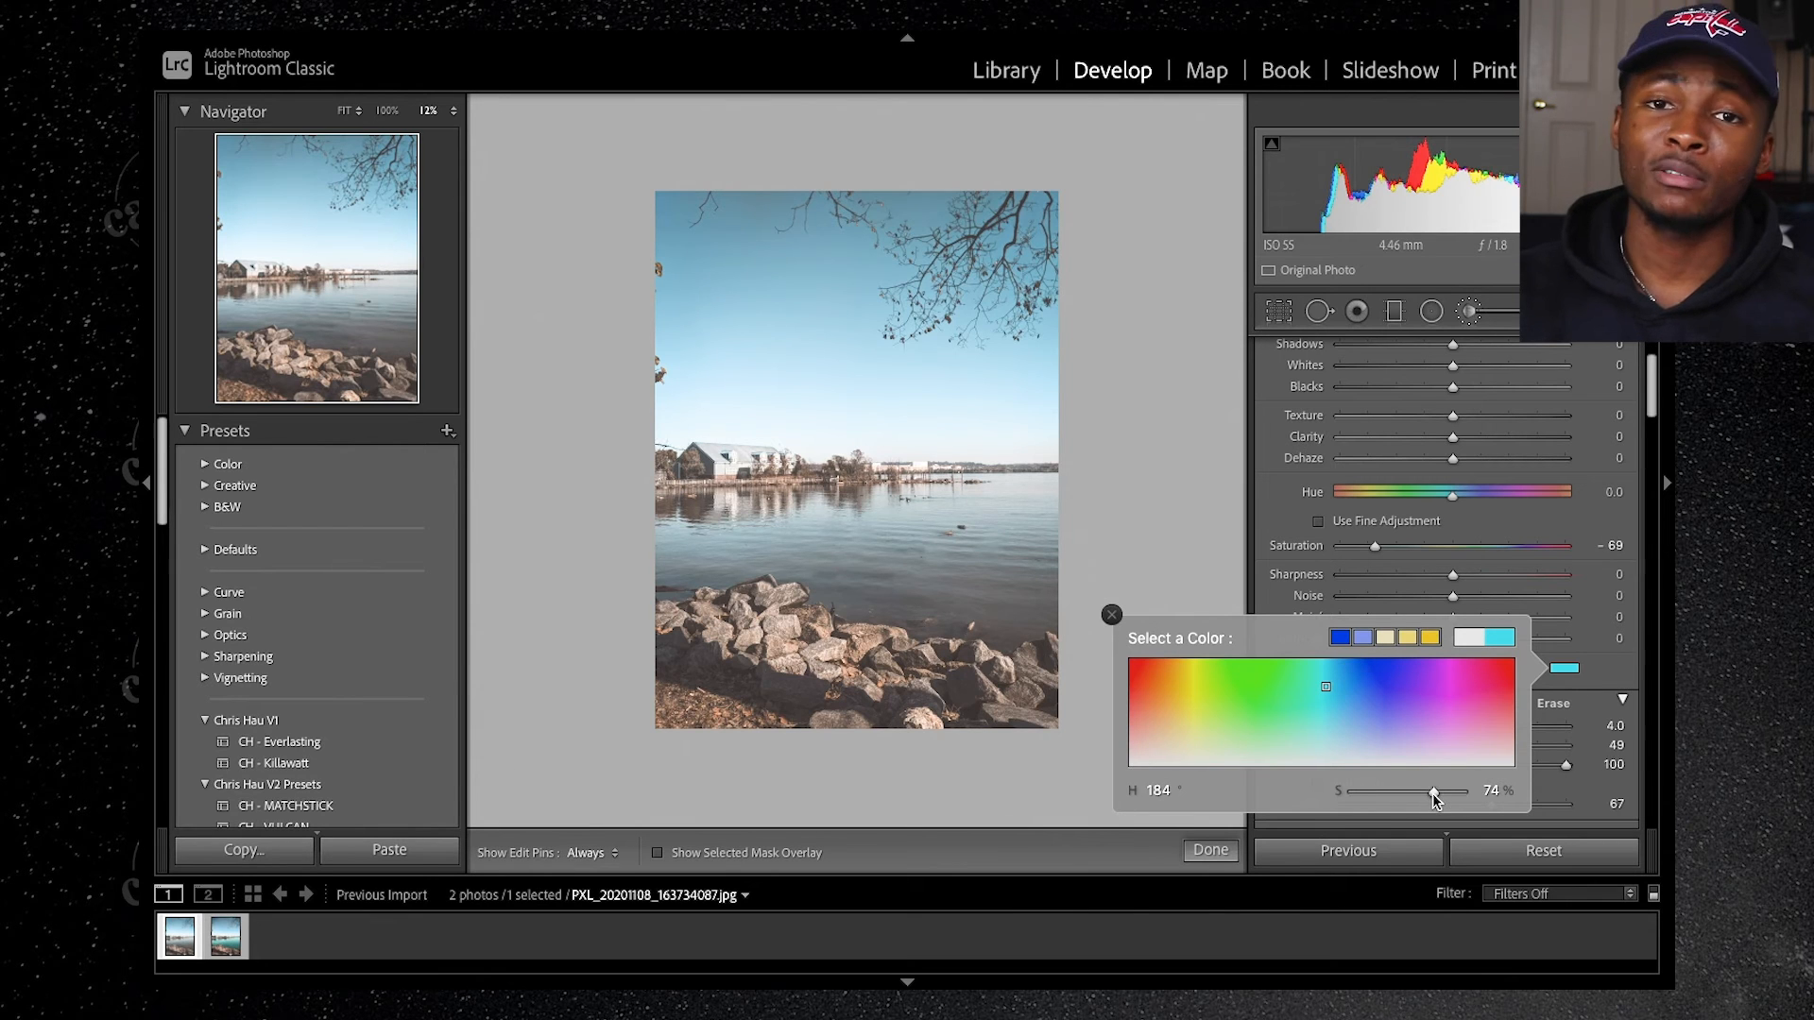
{"action": "left_click_drag", "start_coordinate": [1421, 794], "coordinate": [1406, 800]}
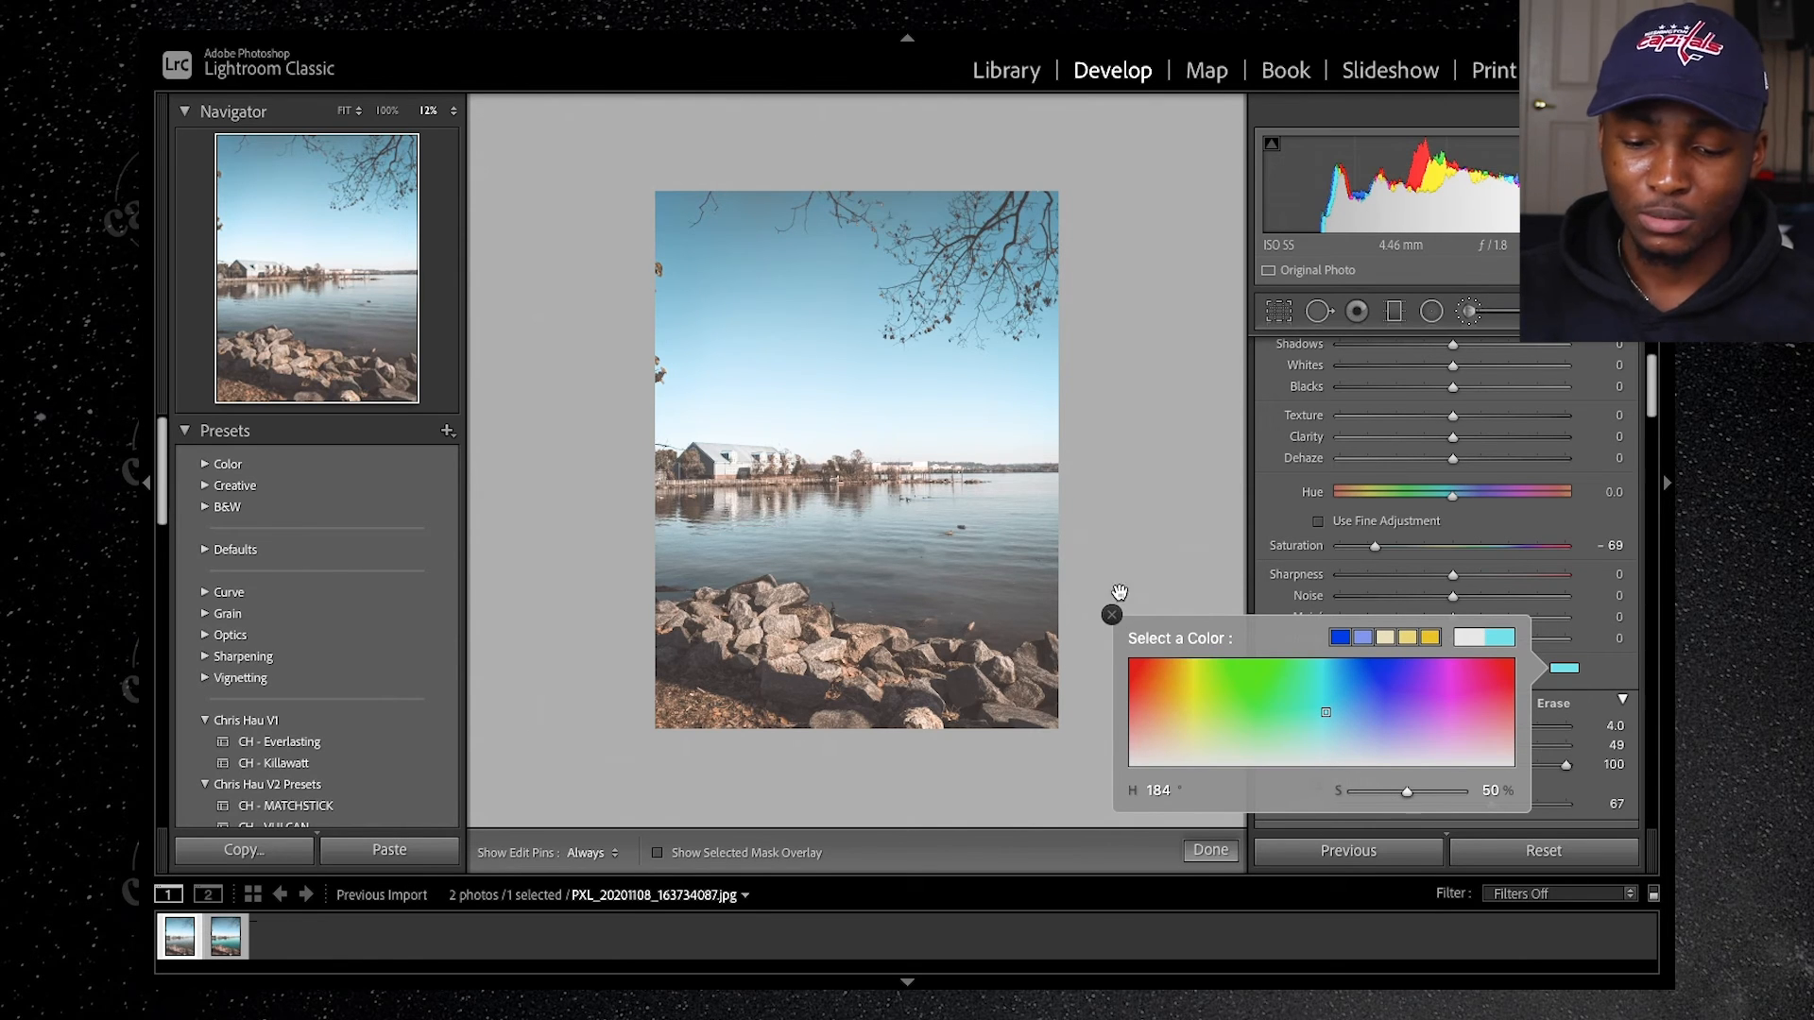
{"action": "left_click", "coordinate": [878, 531]}
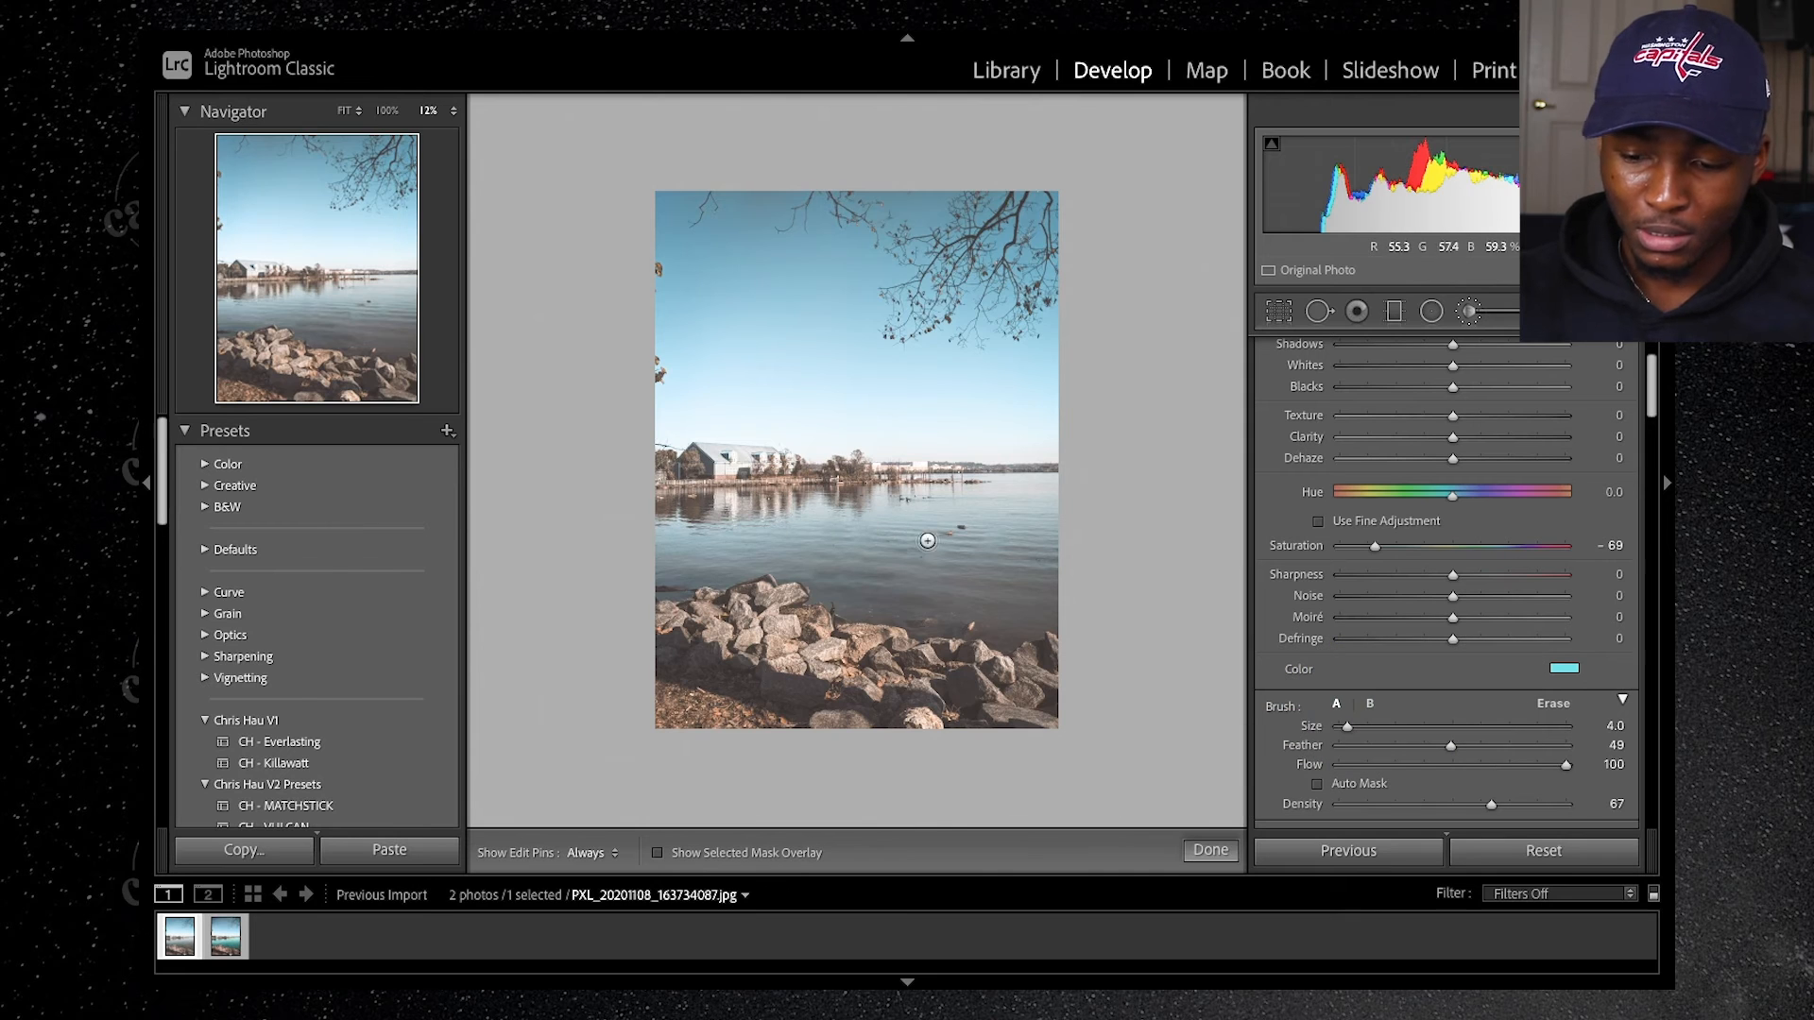
Step: Paint the cyan adjustment over the main water area from the far shore toward the rocks, with the edit pins hidden
{"action": "mouse_move", "coordinate": [782, 532]}
{"action": "left_mouse_down"}
{"action": "mouse_move", "coordinate": [837, 531]}
{"action": "mouse_move", "coordinate": [734, 528]}
{"action": "mouse_move", "coordinate": [815, 535]}
{"action": "mouse_move", "coordinate": [693, 571]}
{"action": "mouse_move", "coordinate": [718, 556]}
{"action": "mouse_move", "coordinate": [655, 541]}
{"action": "mouse_move", "coordinate": [668, 571]}
{"action": "mouse_move", "coordinate": [726, 530]}
{"action": "mouse_move", "coordinate": [720, 512]}
{"action": "mouse_move", "coordinate": [660, 520]}
{"action": "left_mouse_up"}
{"action": "key", "text": "h"}
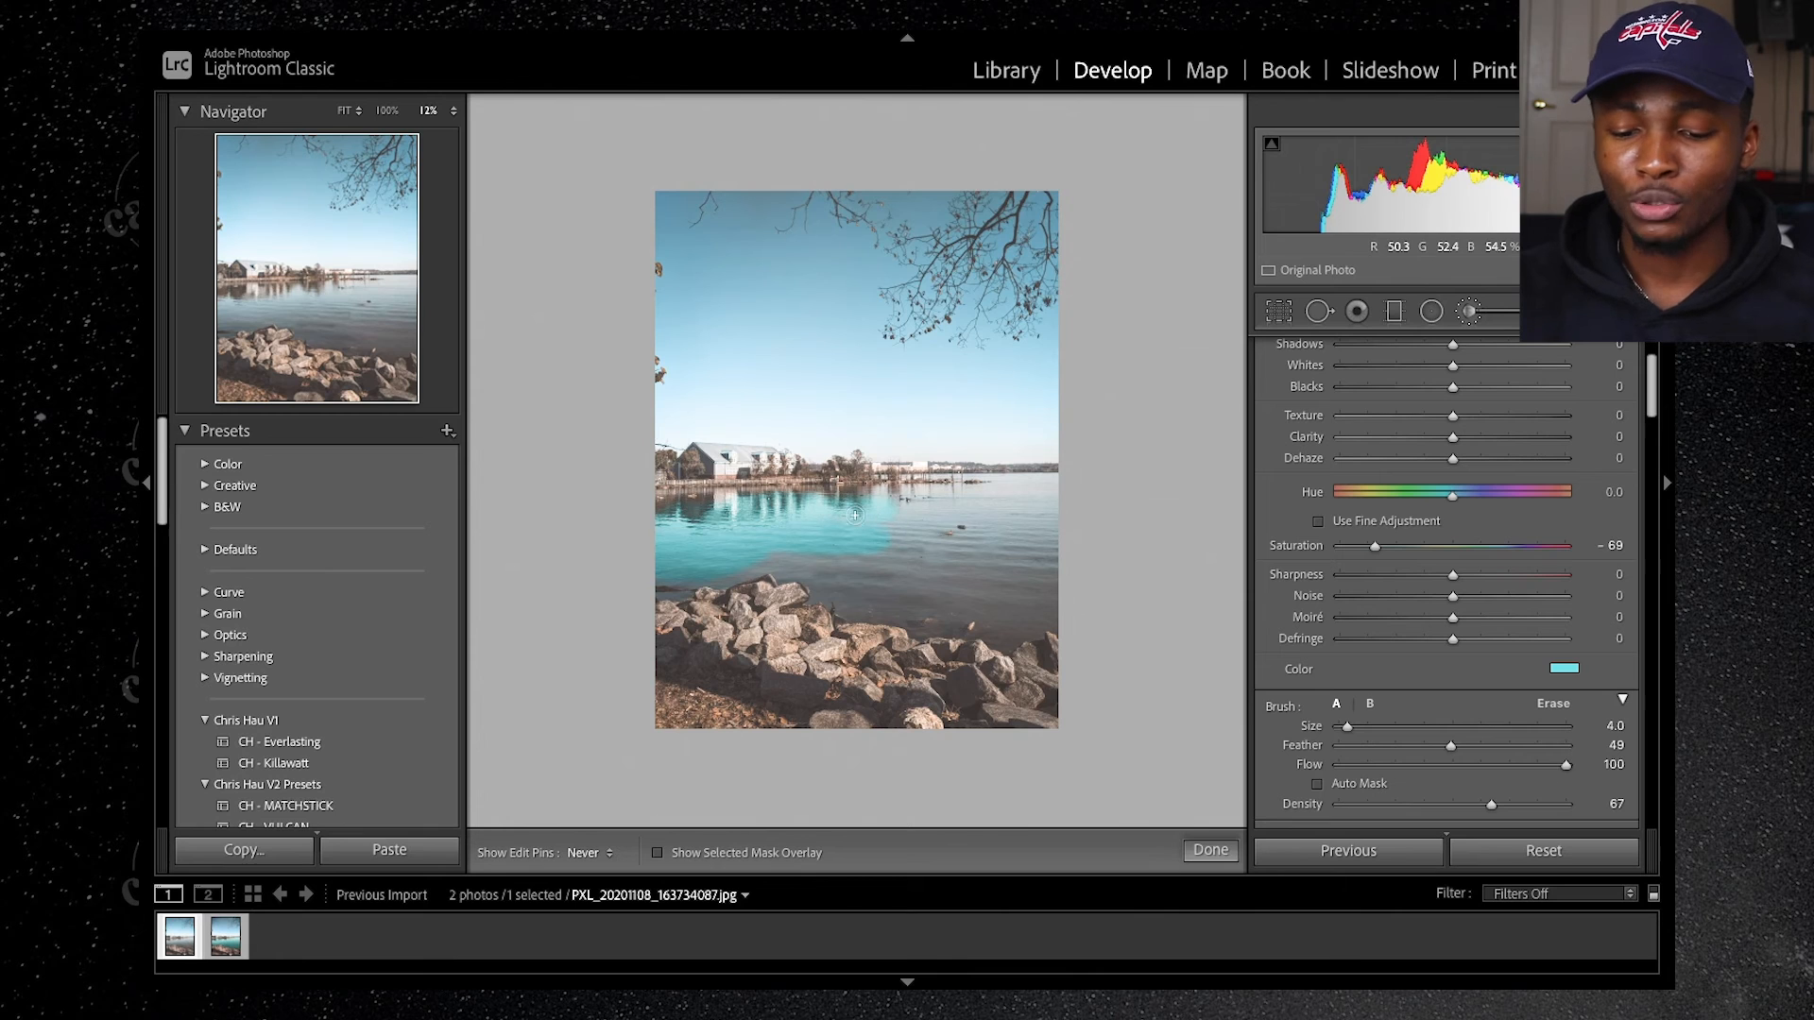
{"action": "mouse_move", "coordinate": [852, 544]}
{"action": "left_mouse_down"}
{"action": "mouse_move", "coordinate": [862, 580]}
{"action": "mouse_move", "coordinate": [781, 555]}
{"action": "mouse_move", "coordinate": [859, 587]}
{"action": "mouse_move", "coordinate": [854, 563]}
{"action": "mouse_move", "coordinate": [926, 590]}
{"action": "mouse_move", "coordinate": [989, 583]}
{"action": "left_mouse_up"}
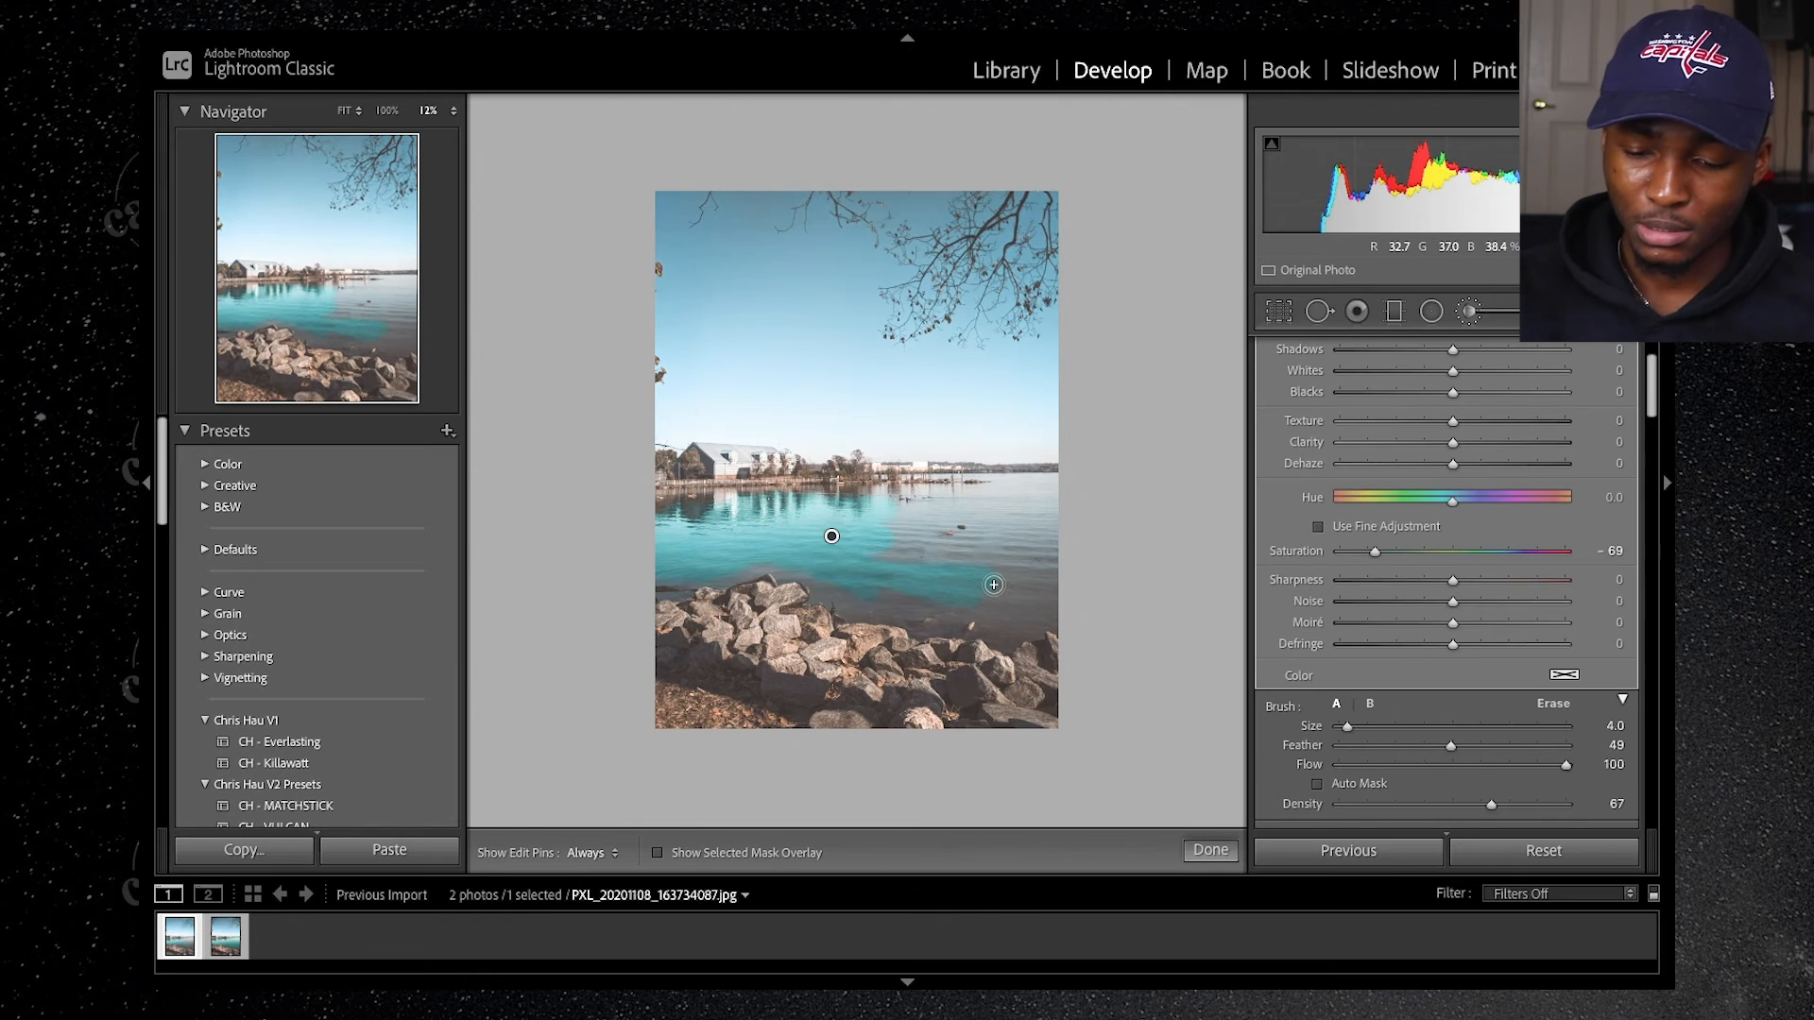
{"action": "mouse_move", "coordinate": [1008, 585]}
{"action": "left_mouse_down"}
{"action": "mouse_move", "coordinate": [1046, 590]}
{"action": "mouse_move", "coordinate": [928, 594]}
{"action": "mouse_move", "coordinate": [972, 558]}
{"action": "left_mouse_up"}
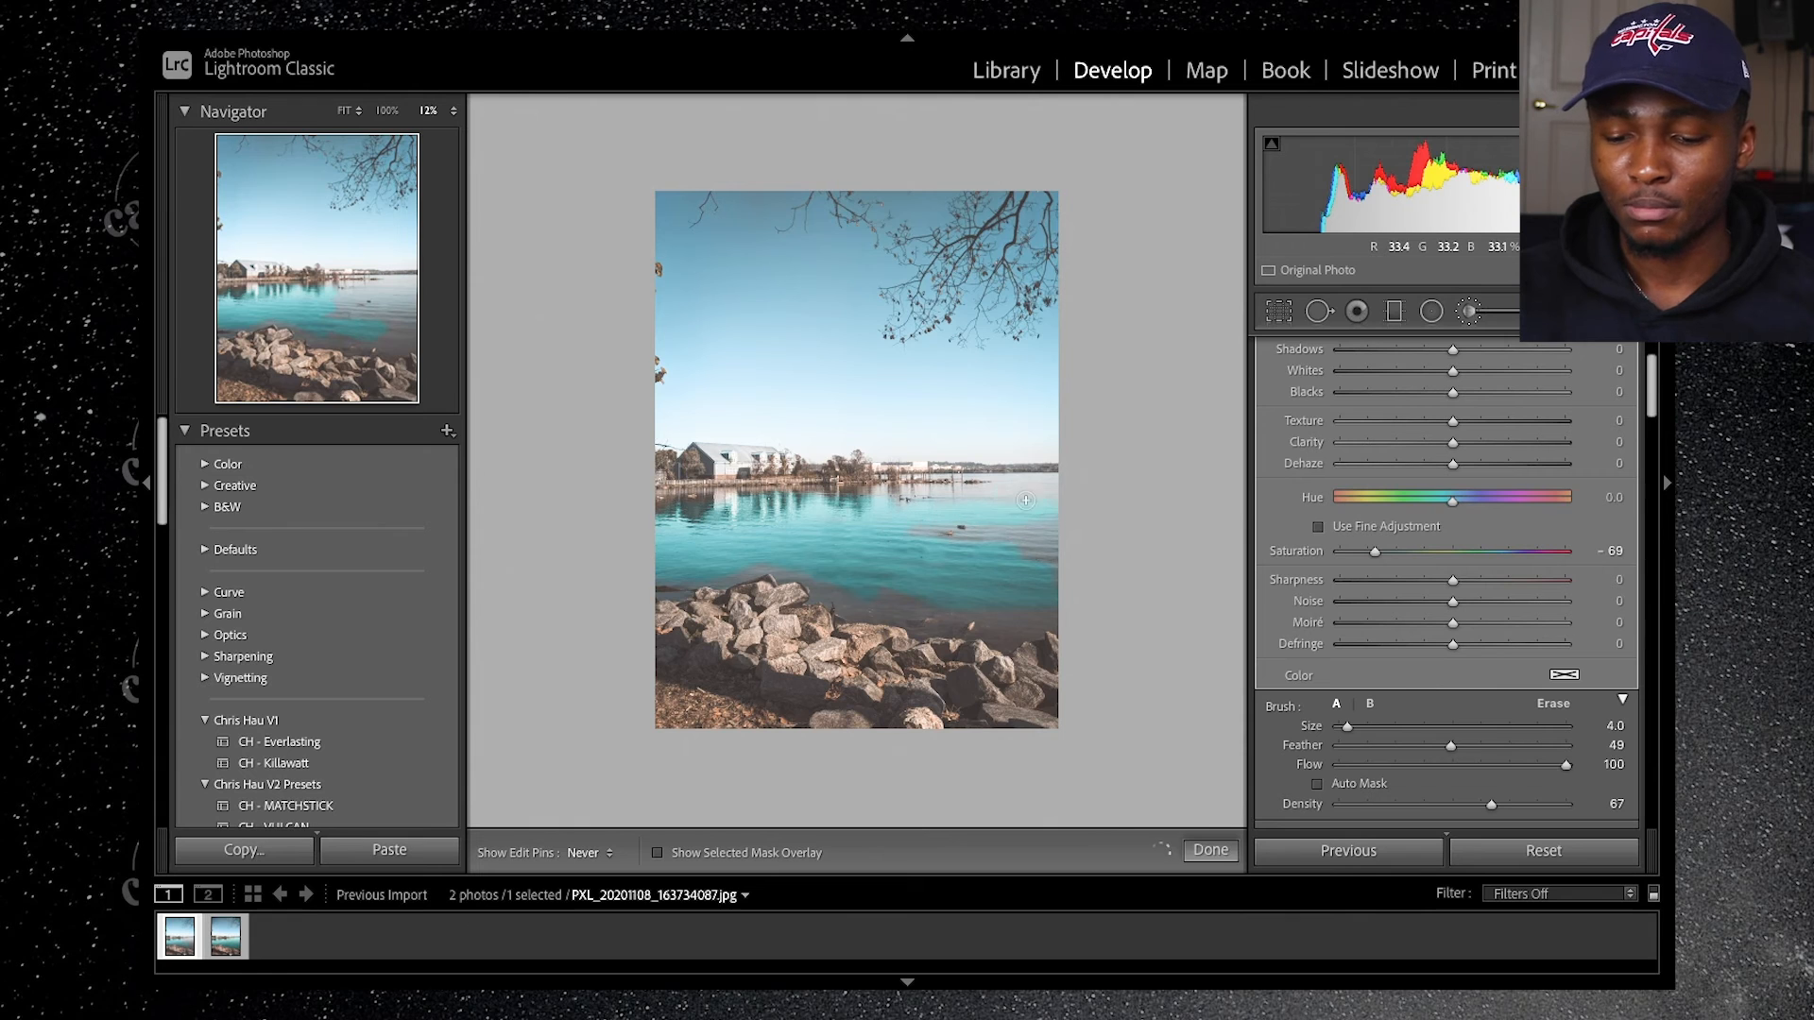
Step: Paint the remaining lake up close with a size 9 brush, covering the water along the shoreline, building reflections and rocks
{"action": "key", "text": "space"}
{"action": "mouse_move", "coordinate": [831, 534]}
{"action": "left_mouse_down"}
{"action": "mouse_move", "coordinate": [838, 219]}
{"action": "mouse_move", "coordinate": [861, 266]}
{"action": "left_mouse_up"}
{"action": "scroll", "coordinate": [561, 392], "scroll_direction": "up", "scroll_amount": 5}
{"action": "mouse_move", "coordinate": [690, 419]}
{"action": "left_mouse_down"}
{"action": "mouse_move", "coordinate": [790, 452]}
{"action": "mouse_move", "coordinate": [917, 551]}
{"action": "mouse_move", "coordinate": [987, 571]}
{"action": "mouse_move", "coordinate": [1092, 505]}
{"action": "left_mouse_up"}
{"action": "key", "text": "space"}
{"action": "mouse_move", "coordinate": [1191, 530]}
{"action": "left_mouse_down"}
{"action": "mouse_move", "coordinate": [618, 366]}
{"action": "mouse_move", "coordinate": [711, 389]}
{"action": "mouse_move", "coordinate": [499, 435]}
{"action": "mouse_move", "coordinate": [993, 373]}
{"action": "mouse_move", "coordinate": [1075, 410]}
{"action": "mouse_move", "coordinate": [939, 489]}
{"action": "mouse_move", "coordinate": [768, 480]}
{"action": "mouse_move", "coordinate": [804, 449]}
{"action": "left_mouse_up"}
{"action": "key", "text": "space"}
{"action": "left_click_drag", "start_coordinate": [1191, 181], "coordinate": [1220, 209]}
{"action": "key", "text": "space"}
{"action": "left_click_drag", "start_coordinate": [529, 217], "coordinate": [1216, 514]}
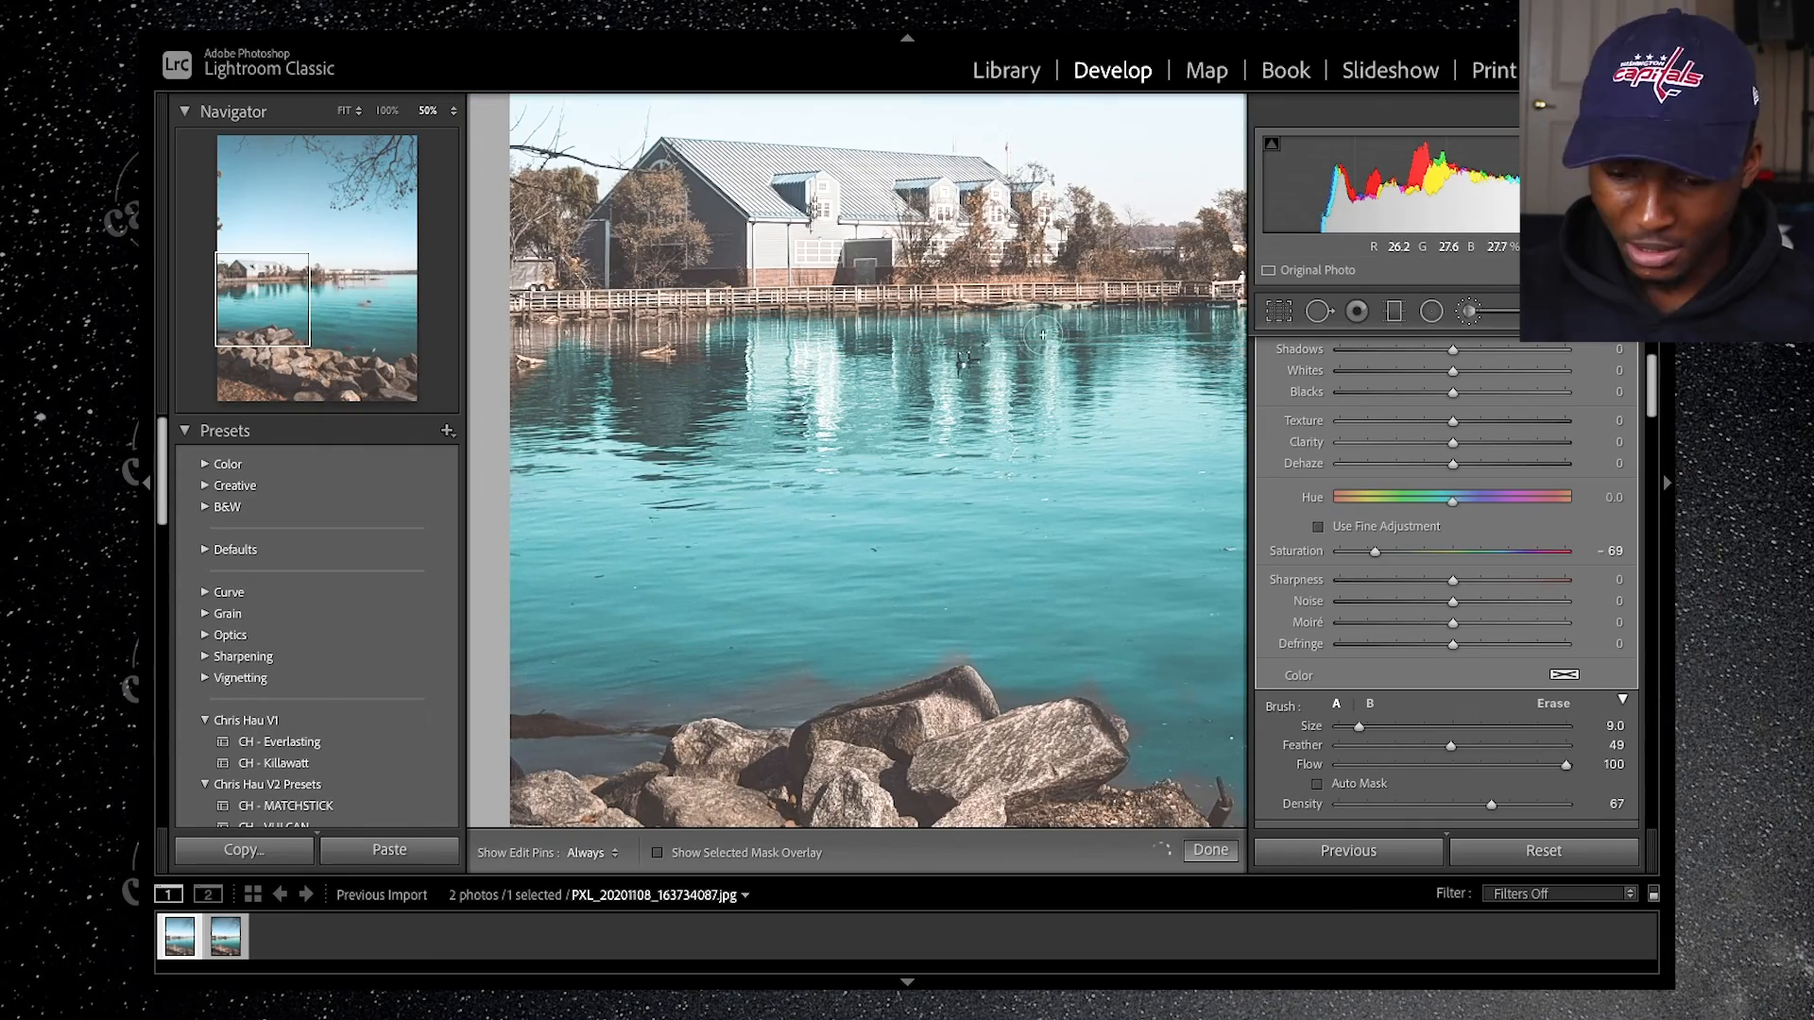
Step: Erase the cyan brush mask from the three ducks on the water at 300% magnification
{"action": "key", "text": "ctrl+equal"}
{"action": "key", "text": "ctrl+equal"}
{"action": "key", "text": "ctrl+equal"}
{"action": "left_click", "coordinate": [350, 302]}
{"action": "mouse_move", "coordinate": [350, 302]}
{"action": "left_mouse_down"}
{"action": "mouse_move", "coordinate": [238, 284]}
{"action": "mouse_move", "coordinate": [274, 288]}
{"action": "left_mouse_up"}
{"action": "left_click", "coordinate": [1567, 708]}
{"action": "key", "text": "h"}
{"action": "left_click_drag", "start_coordinate": [759, 408], "coordinate": [767, 350]}
{"action": "mouse_move", "coordinate": [831, 401]}
{"action": "left_mouse_down"}
{"action": "mouse_move", "coordinate": [880, 407]}
{"action": "mouse_move", "coordinate": [820, 386]}
{"action": "left_mouse_up"}
{"action": "left_click_drag", "start_coordinate": [908, 300], "coordinate": [933, 308]}
Step: Switch back to brush A and review the painted water in the whole photo with the edit pins hidden, then shown
{"action": "scroll", "coordinate": [1433, 466], "scroll_direction": "up", "scroll_amount": 4}
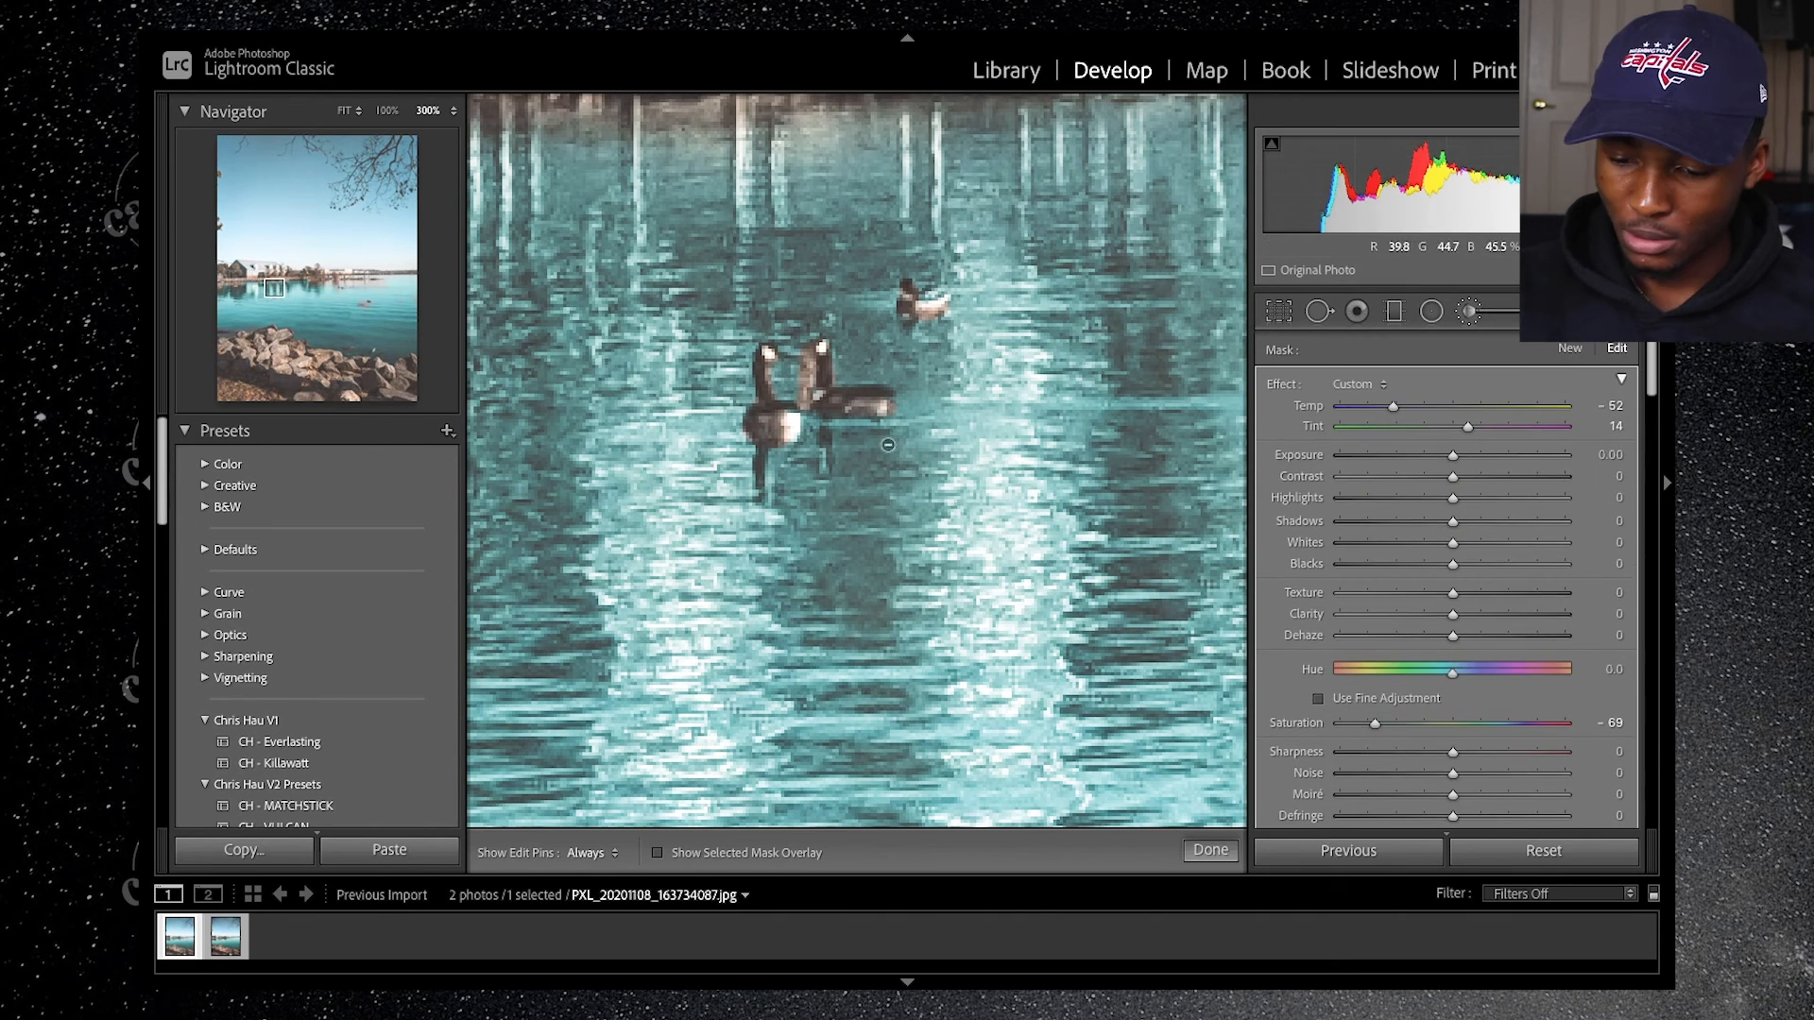
{"action": "scroll", "coordinate": [1463, 638], "scroll_direction": "down", "scroll_amount": 3}
{"action": "left_click", "coordinate": [1335, 727]}
{"action": "scroll", "coordinate": [803, 371], "scroll_direction": "down", "scroll_amount": 4}
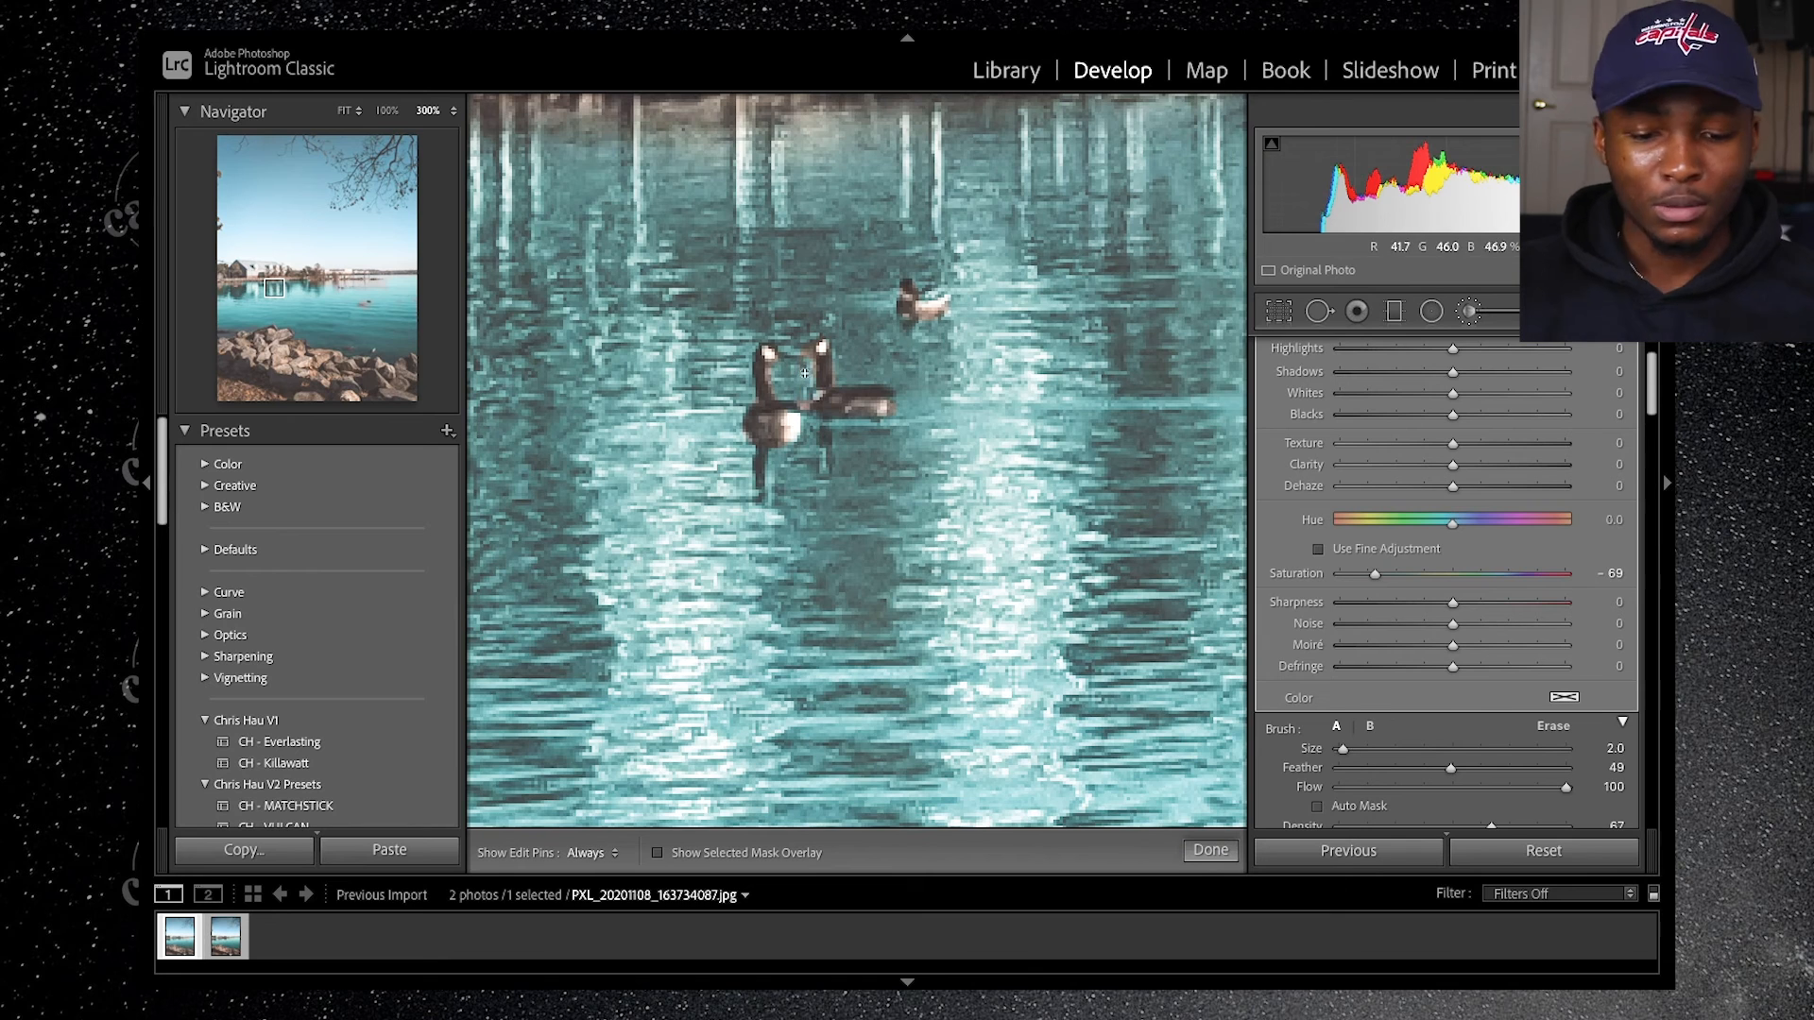
{"action": "left_click", "coordinate": [345, 111]}
{"action": "key", "text": "h"}
{"action": "scroll", "coordinate": [824, 559], "scroll_direction": "down", "scroll_amount": 4}
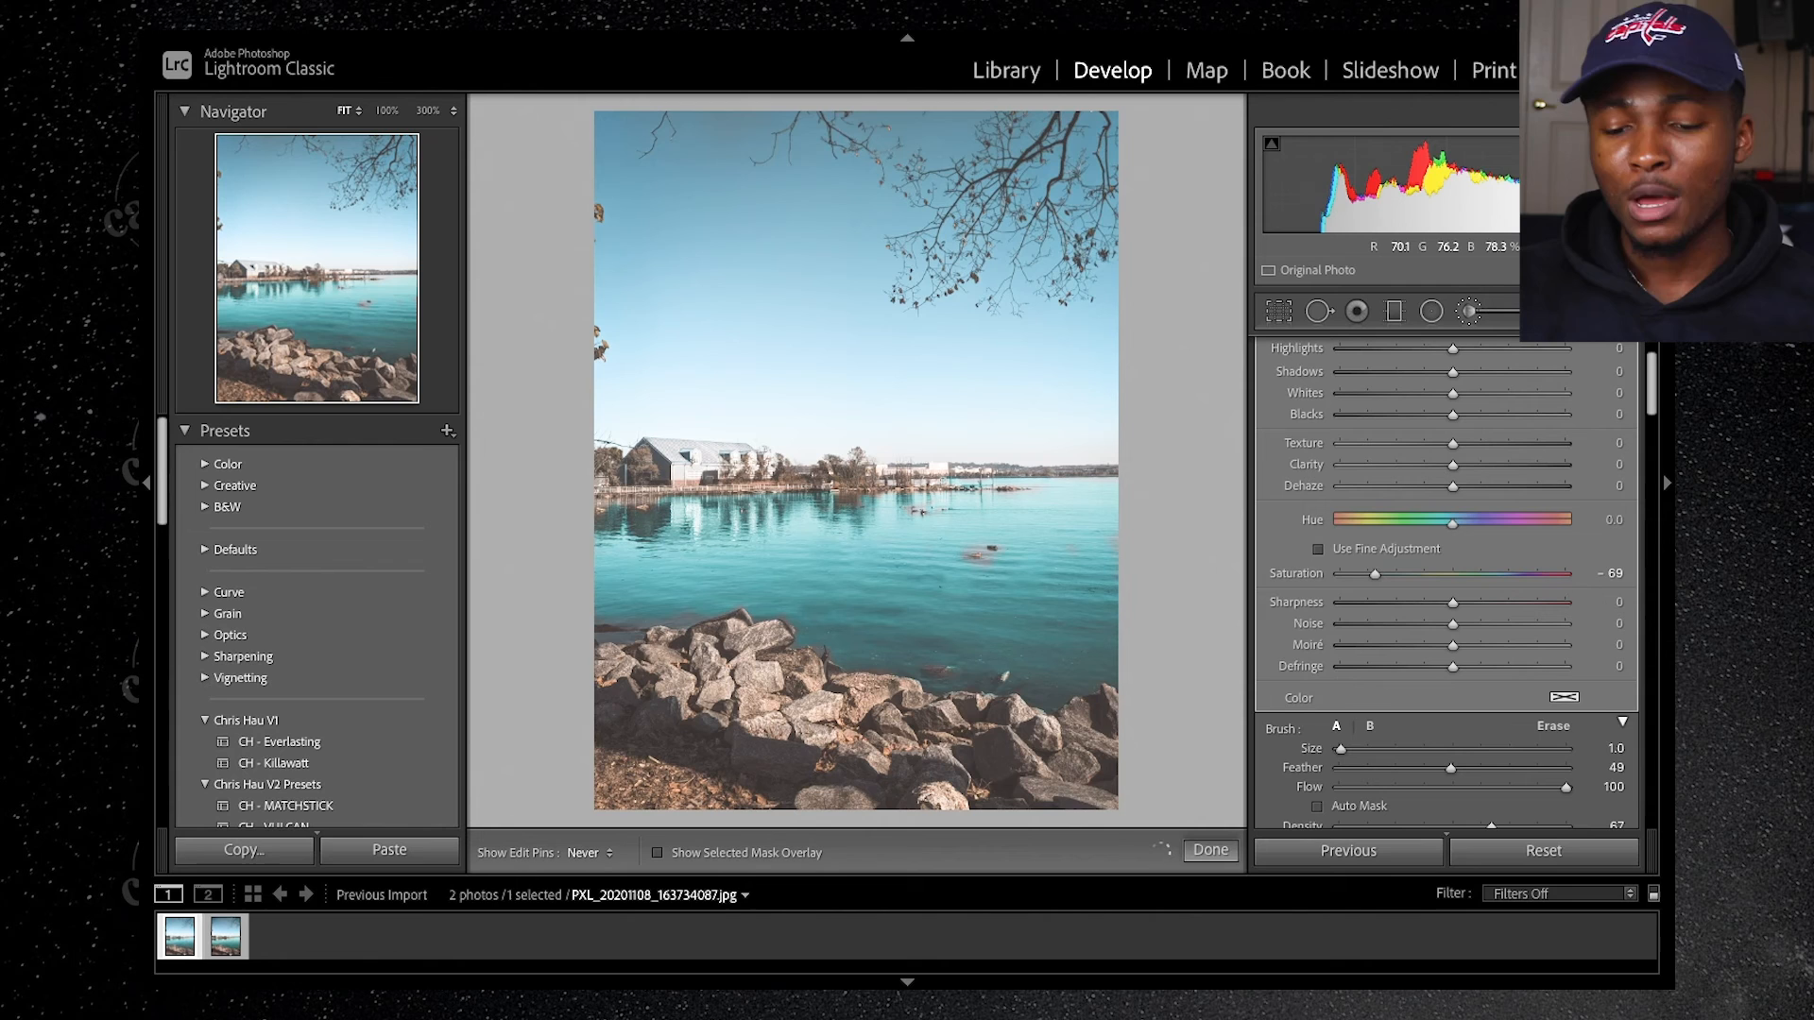
{"action": "key", "text": "h"}
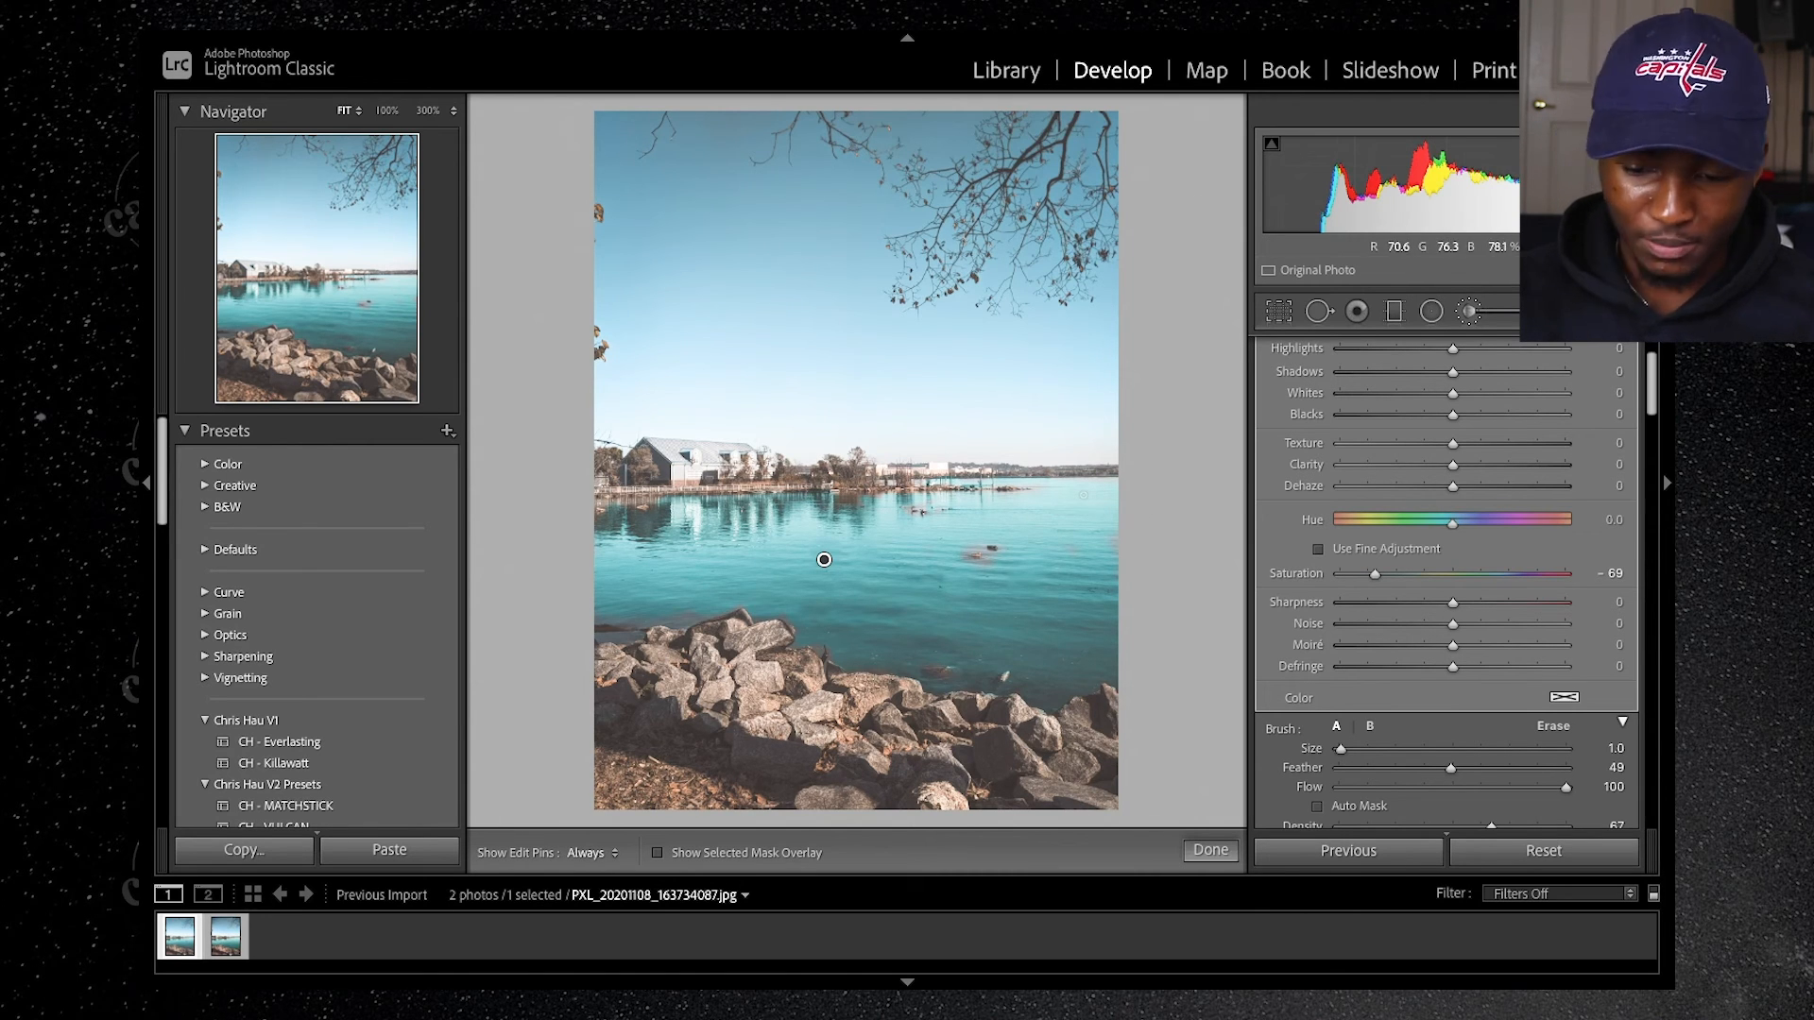
Step: Inspect the painted water and the ducks at 25% zoom with the edit pins hidden and shown, returning to the whole photo
{"action": "key", "text": "ctrl+equal"}
{"action": "left_click_drag", "start_coordinate": [268, 309], "coordinate": [378, 279]}
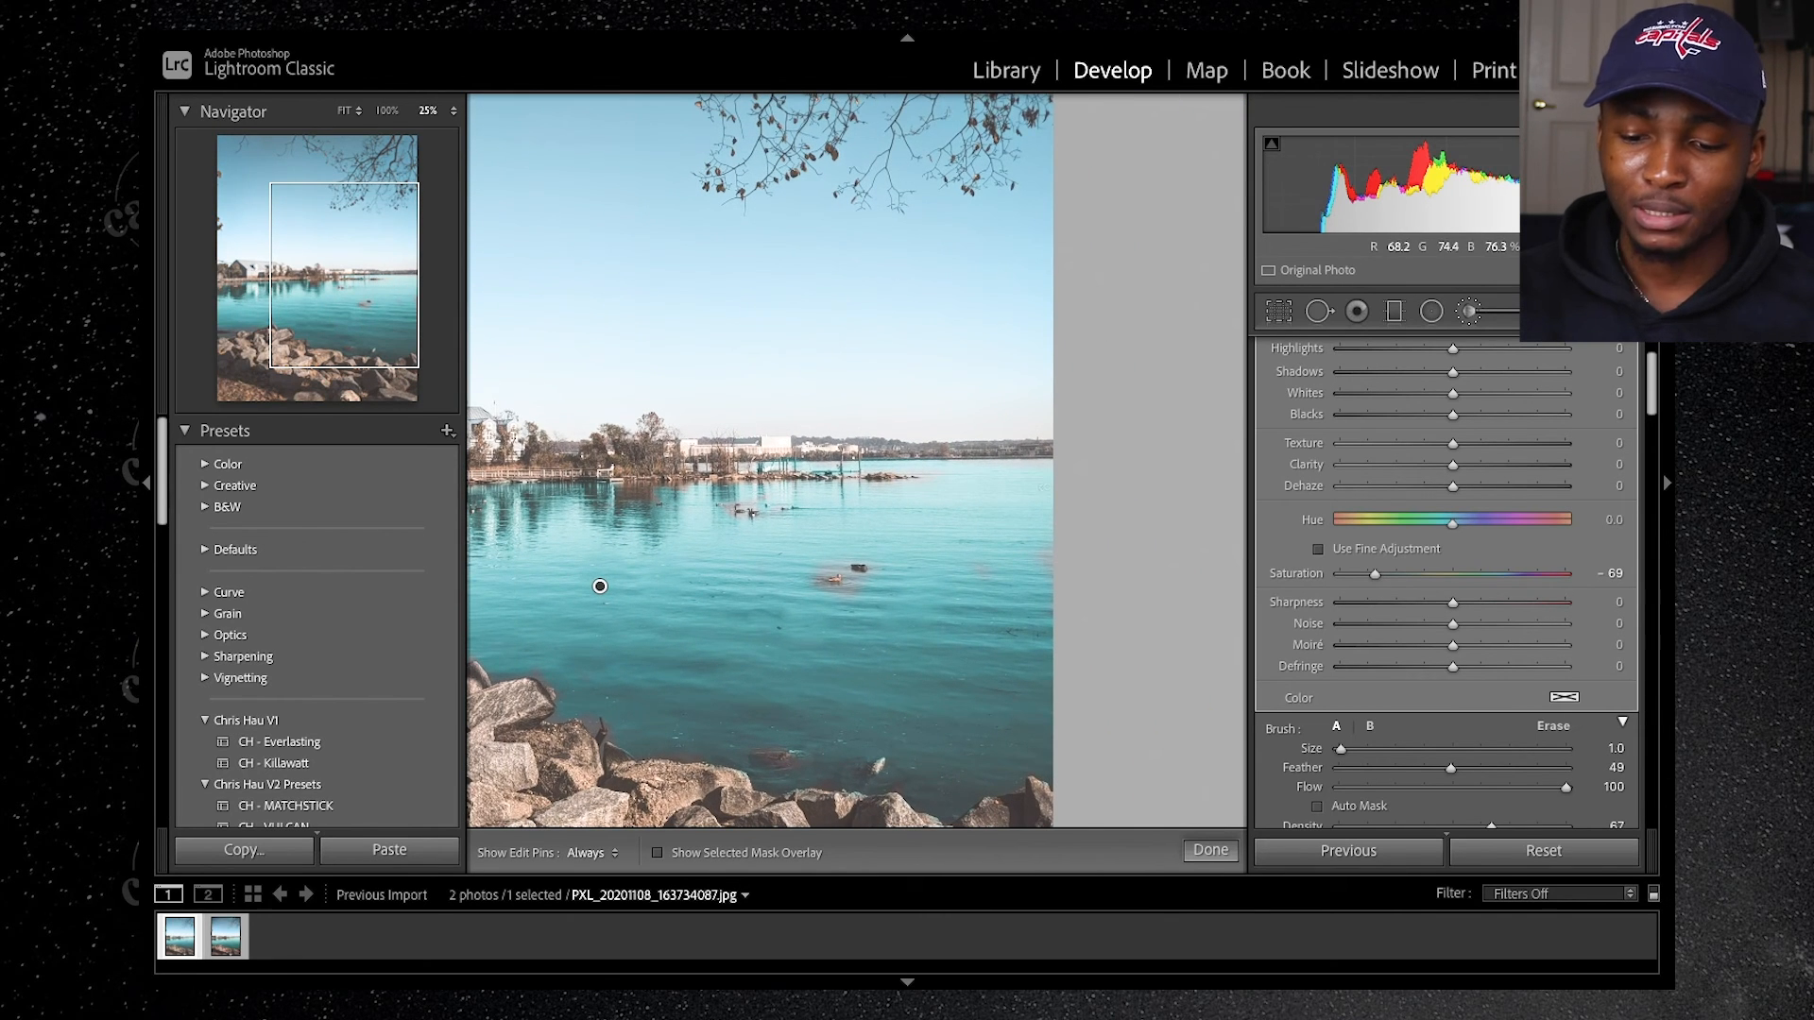
{"action": "key", "text": "h"}
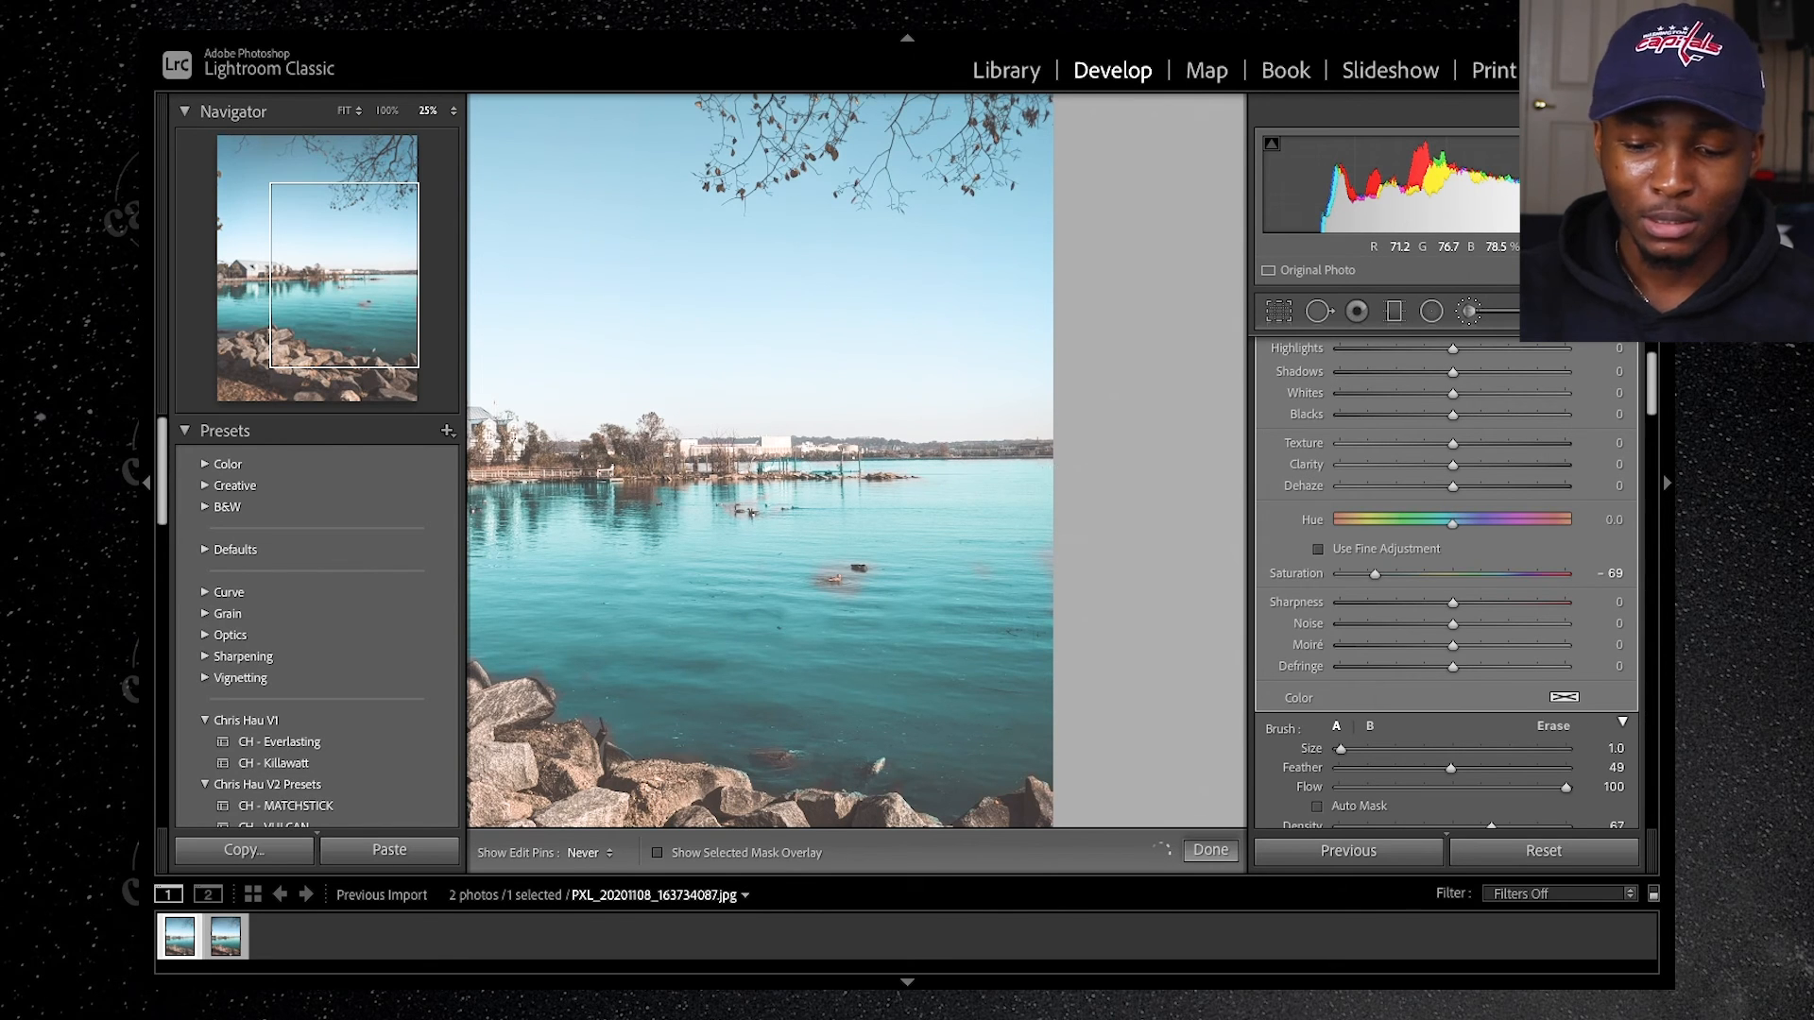
{"action": "key", "text": "h"}
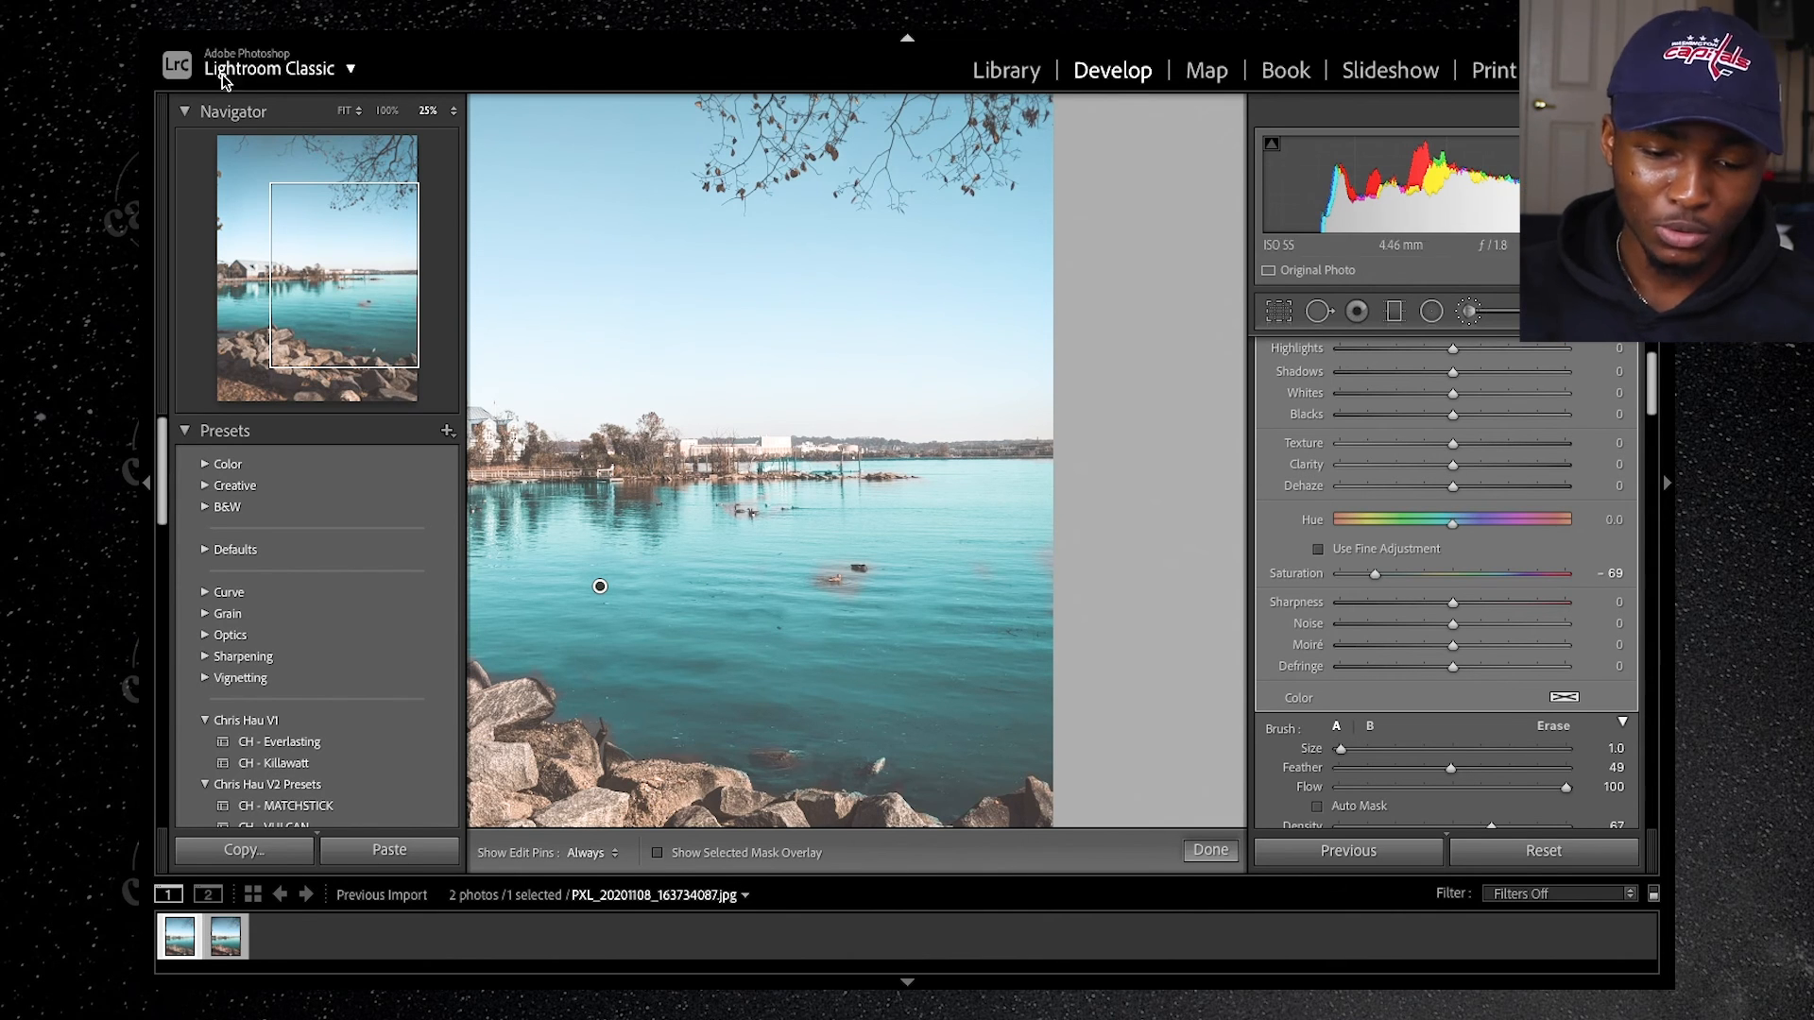
{"action": "left_click", "coordinate": [345, 110]}
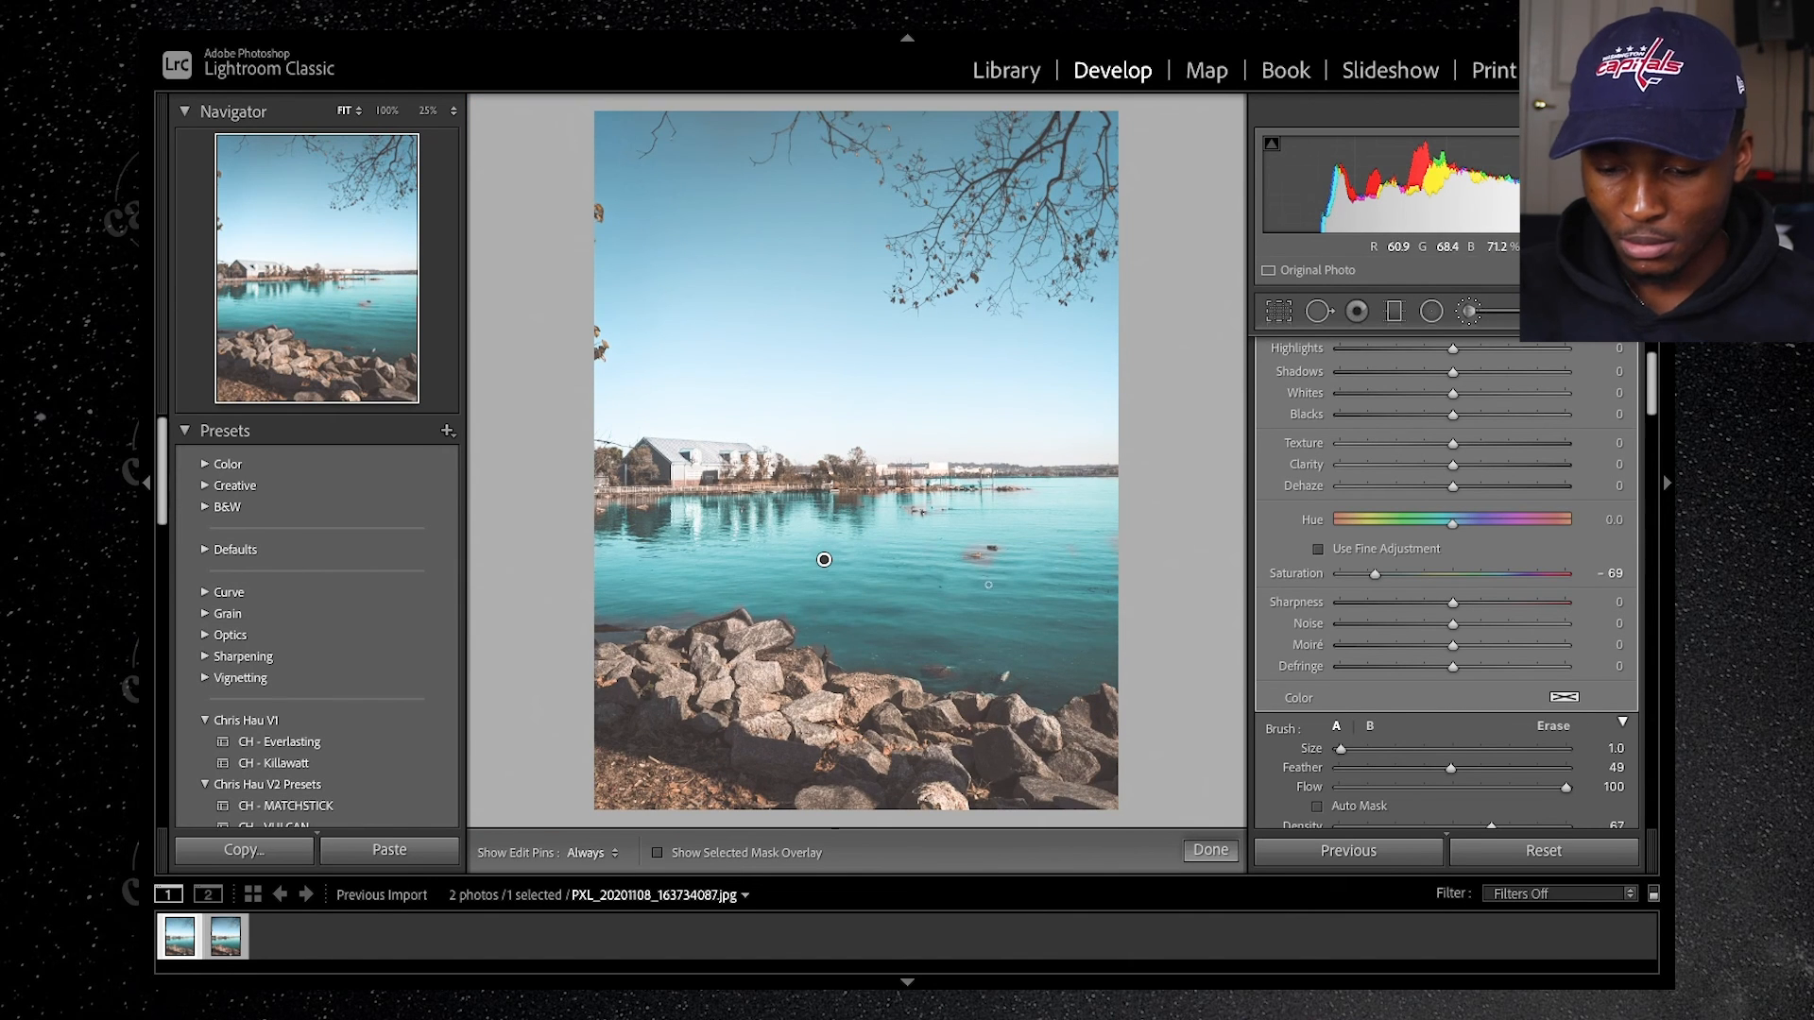
Step: Enlarge the brush to size 9 and check the water across the whole photo with the edit pins hidden and shown
{"action": "scroll", "coordinate": [969, 608], "scroll_direction": "up", "scroll_amount": 5}
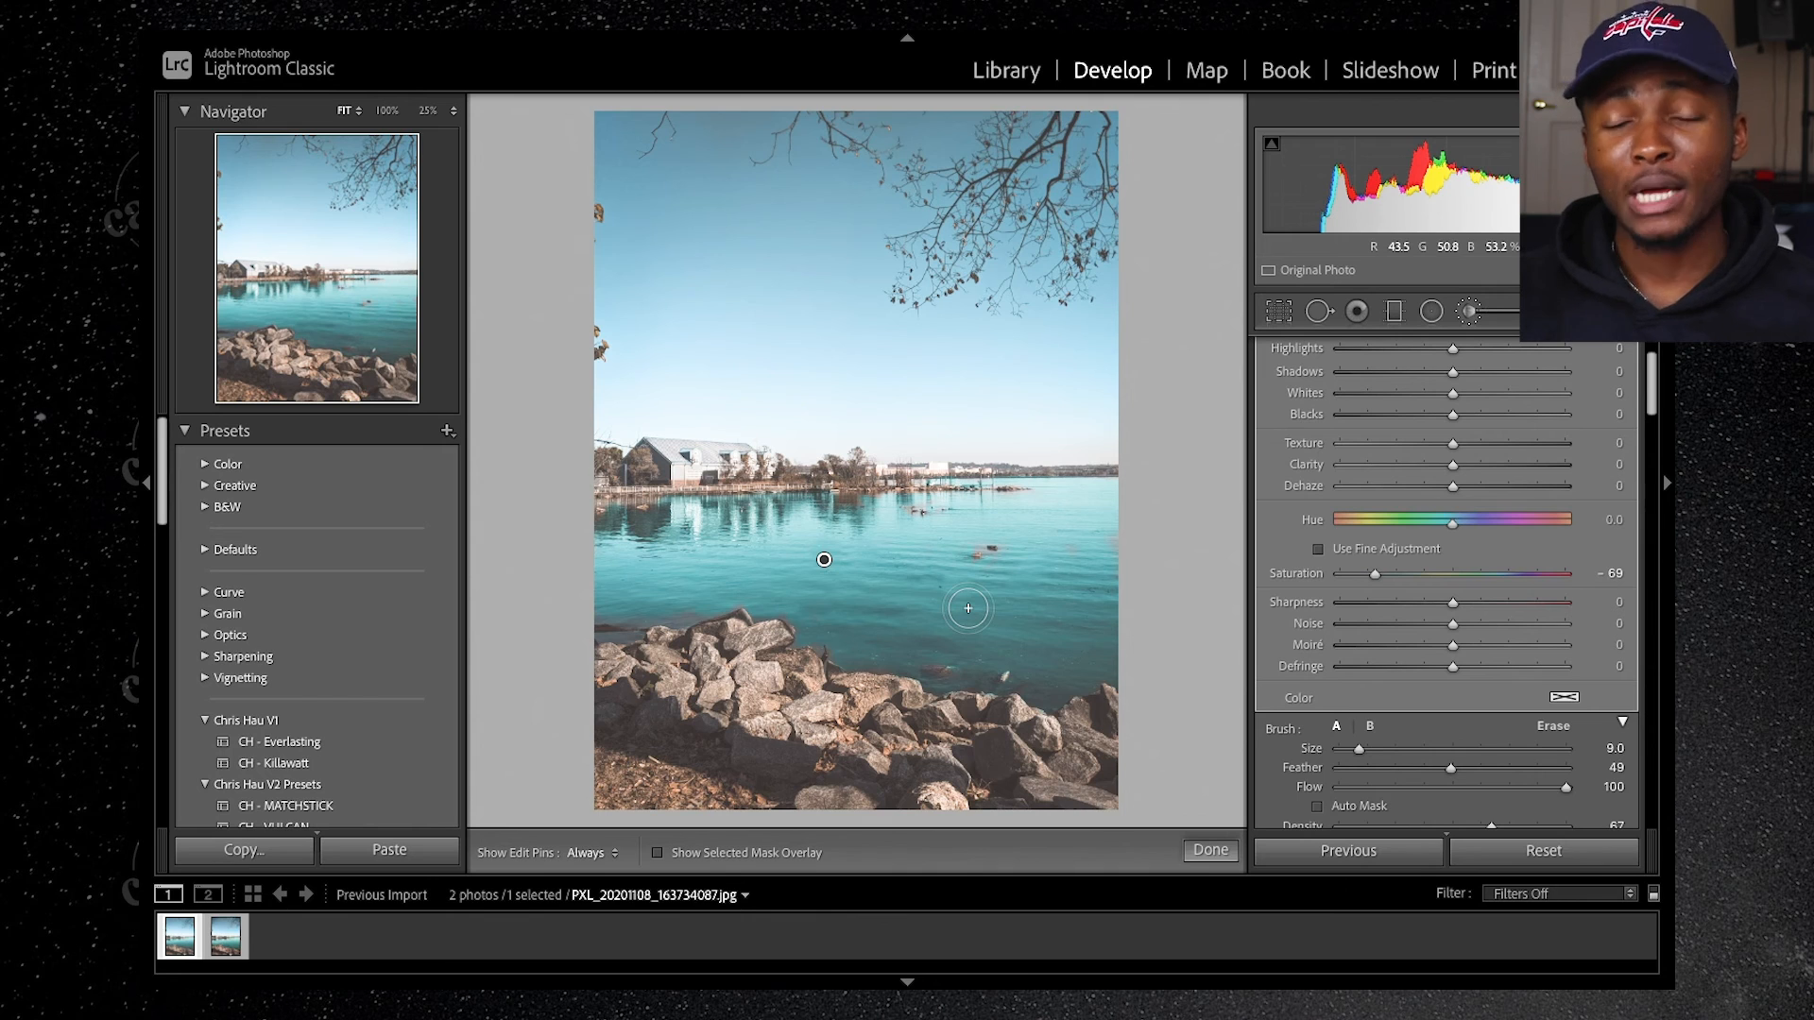
{"action": "key", "text": "h"}
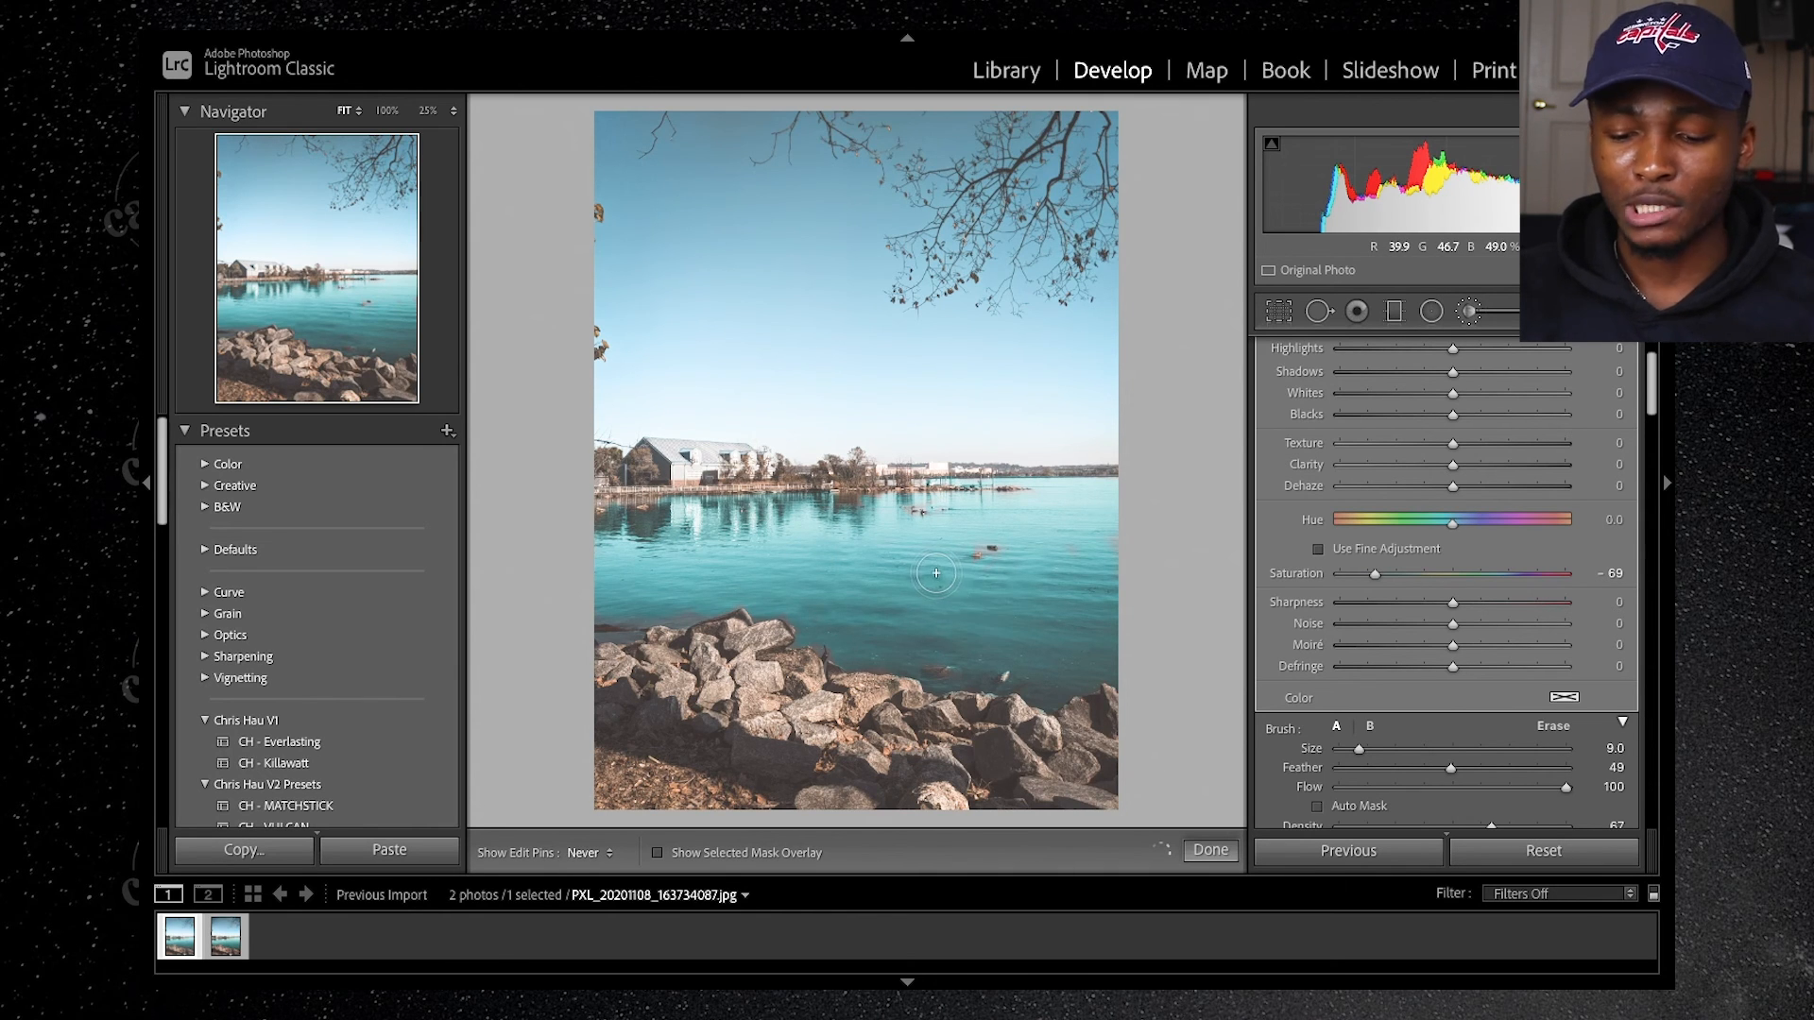
{"action": "key", "text": "h"}
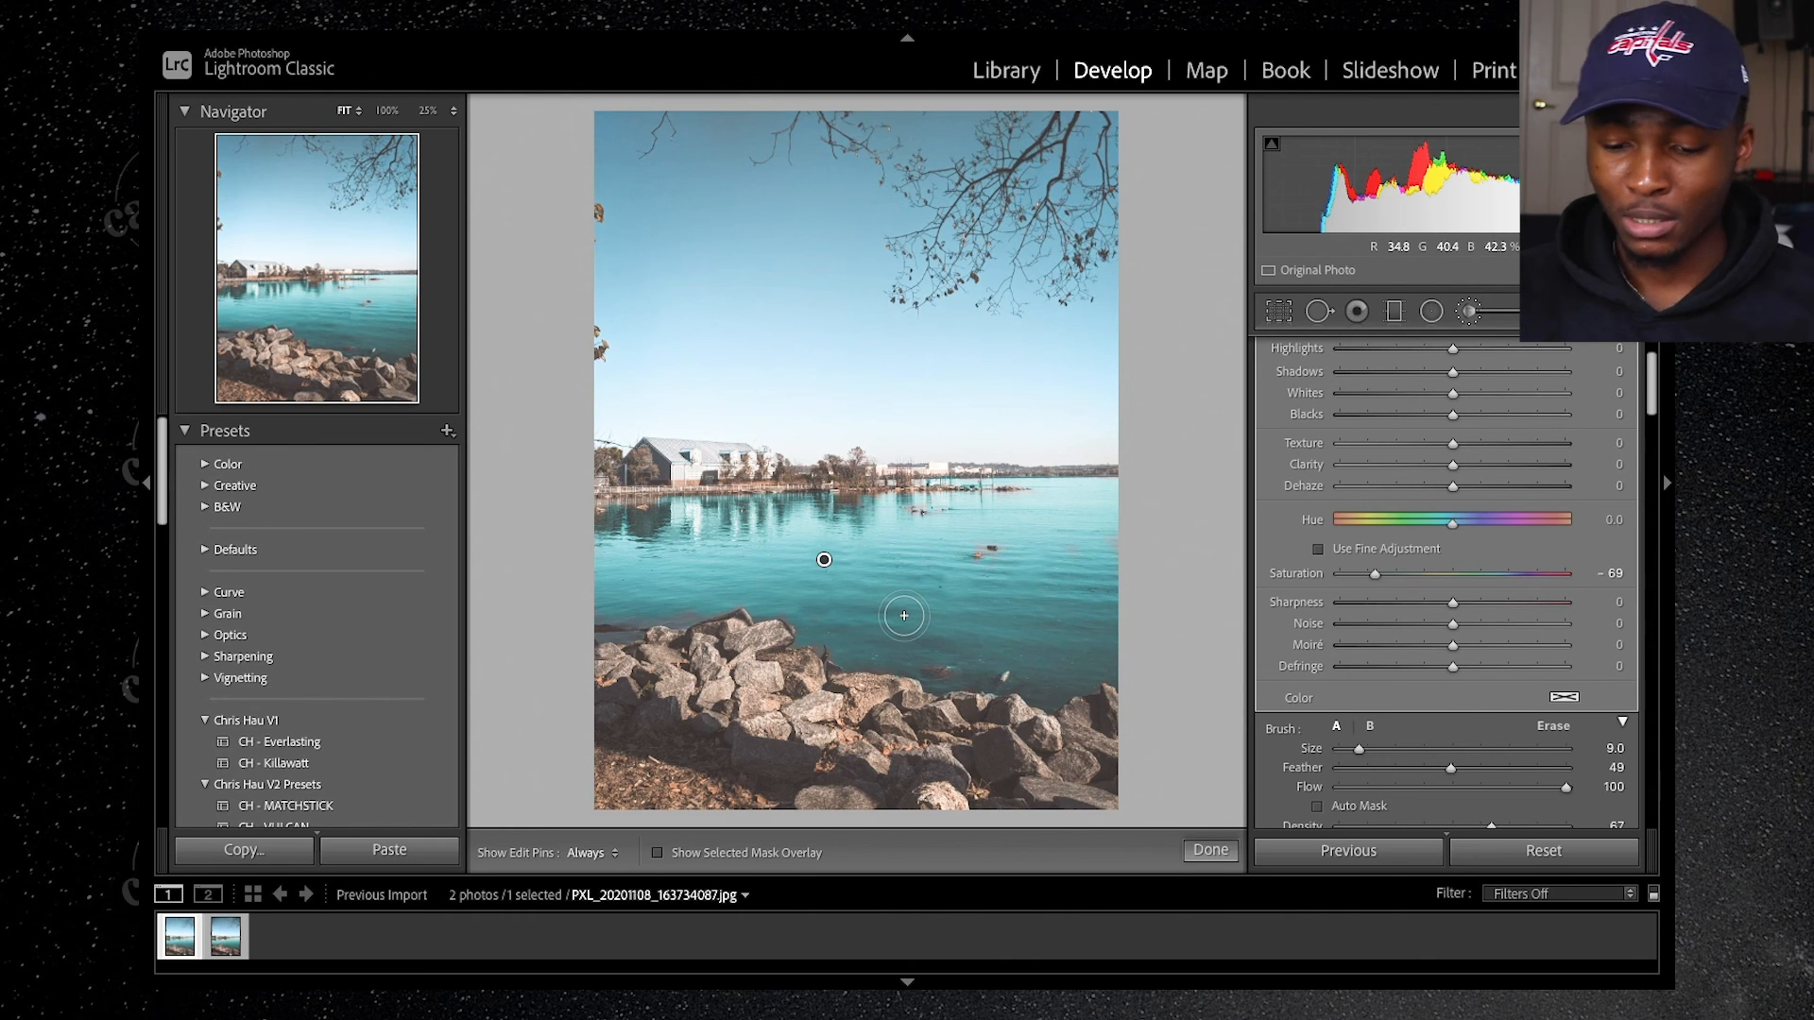
{"action": "key", "text": "h"}
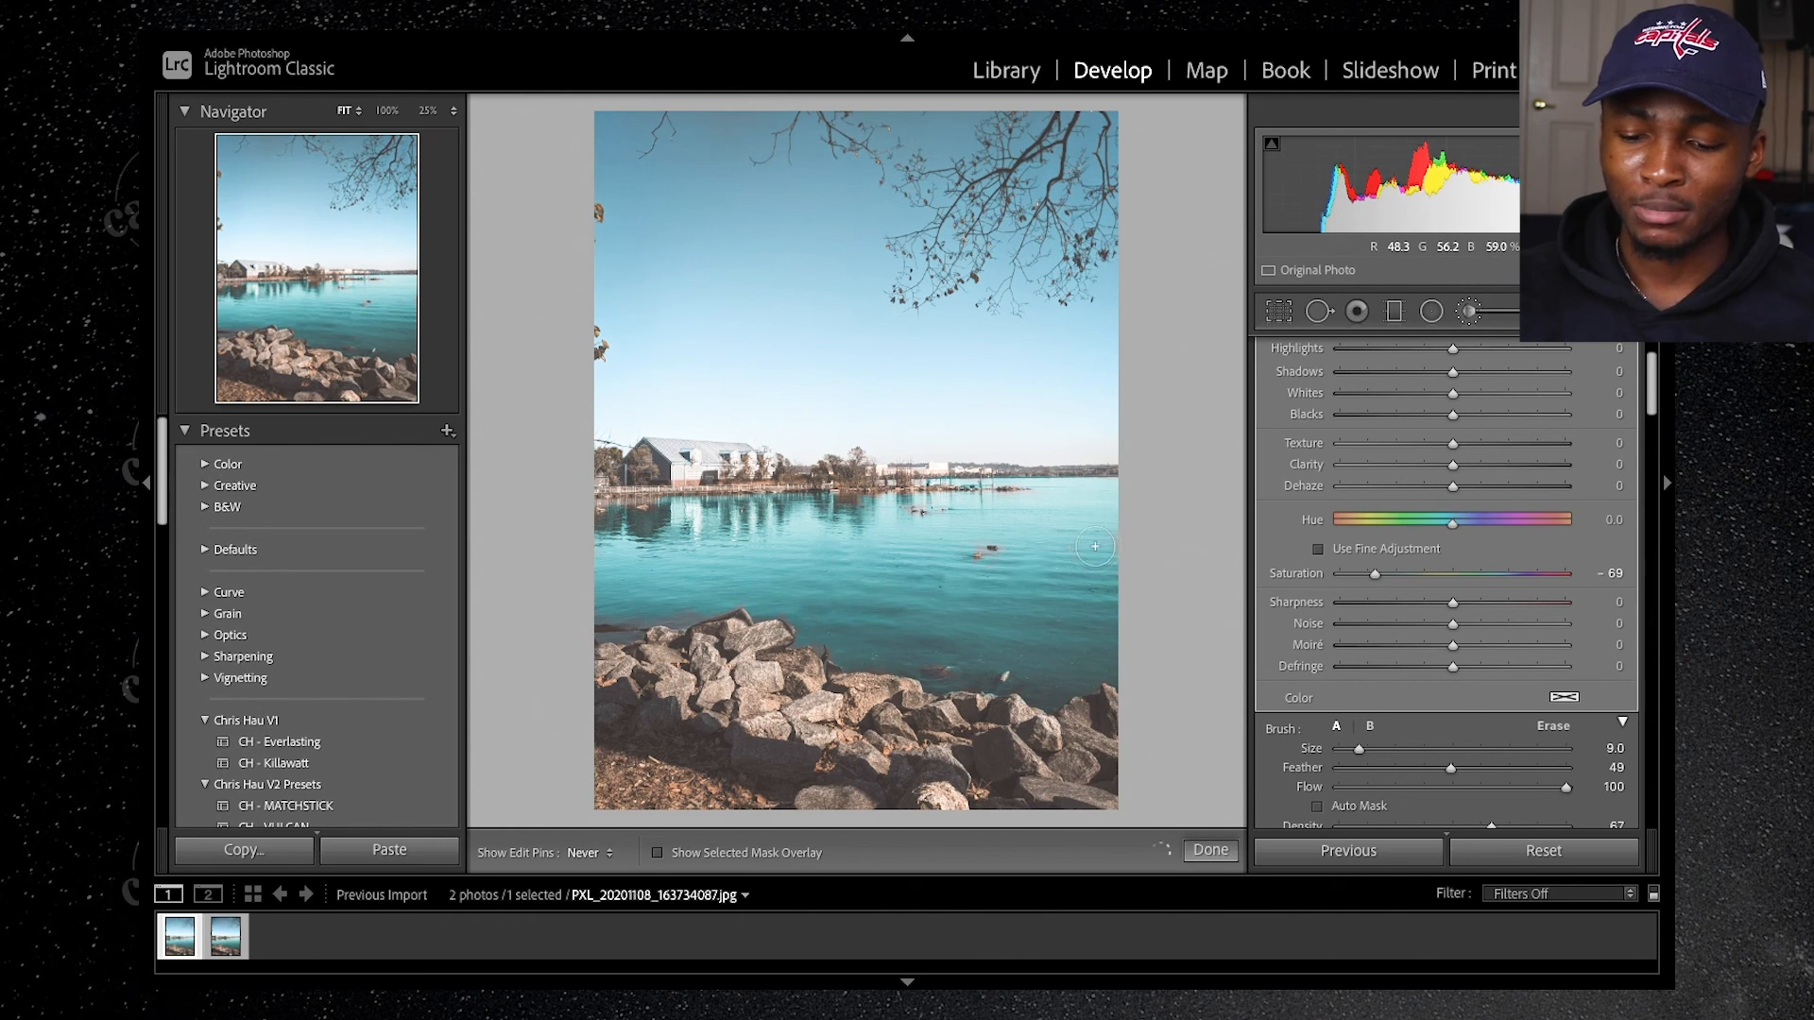
{"action": "key", "text": "h"}
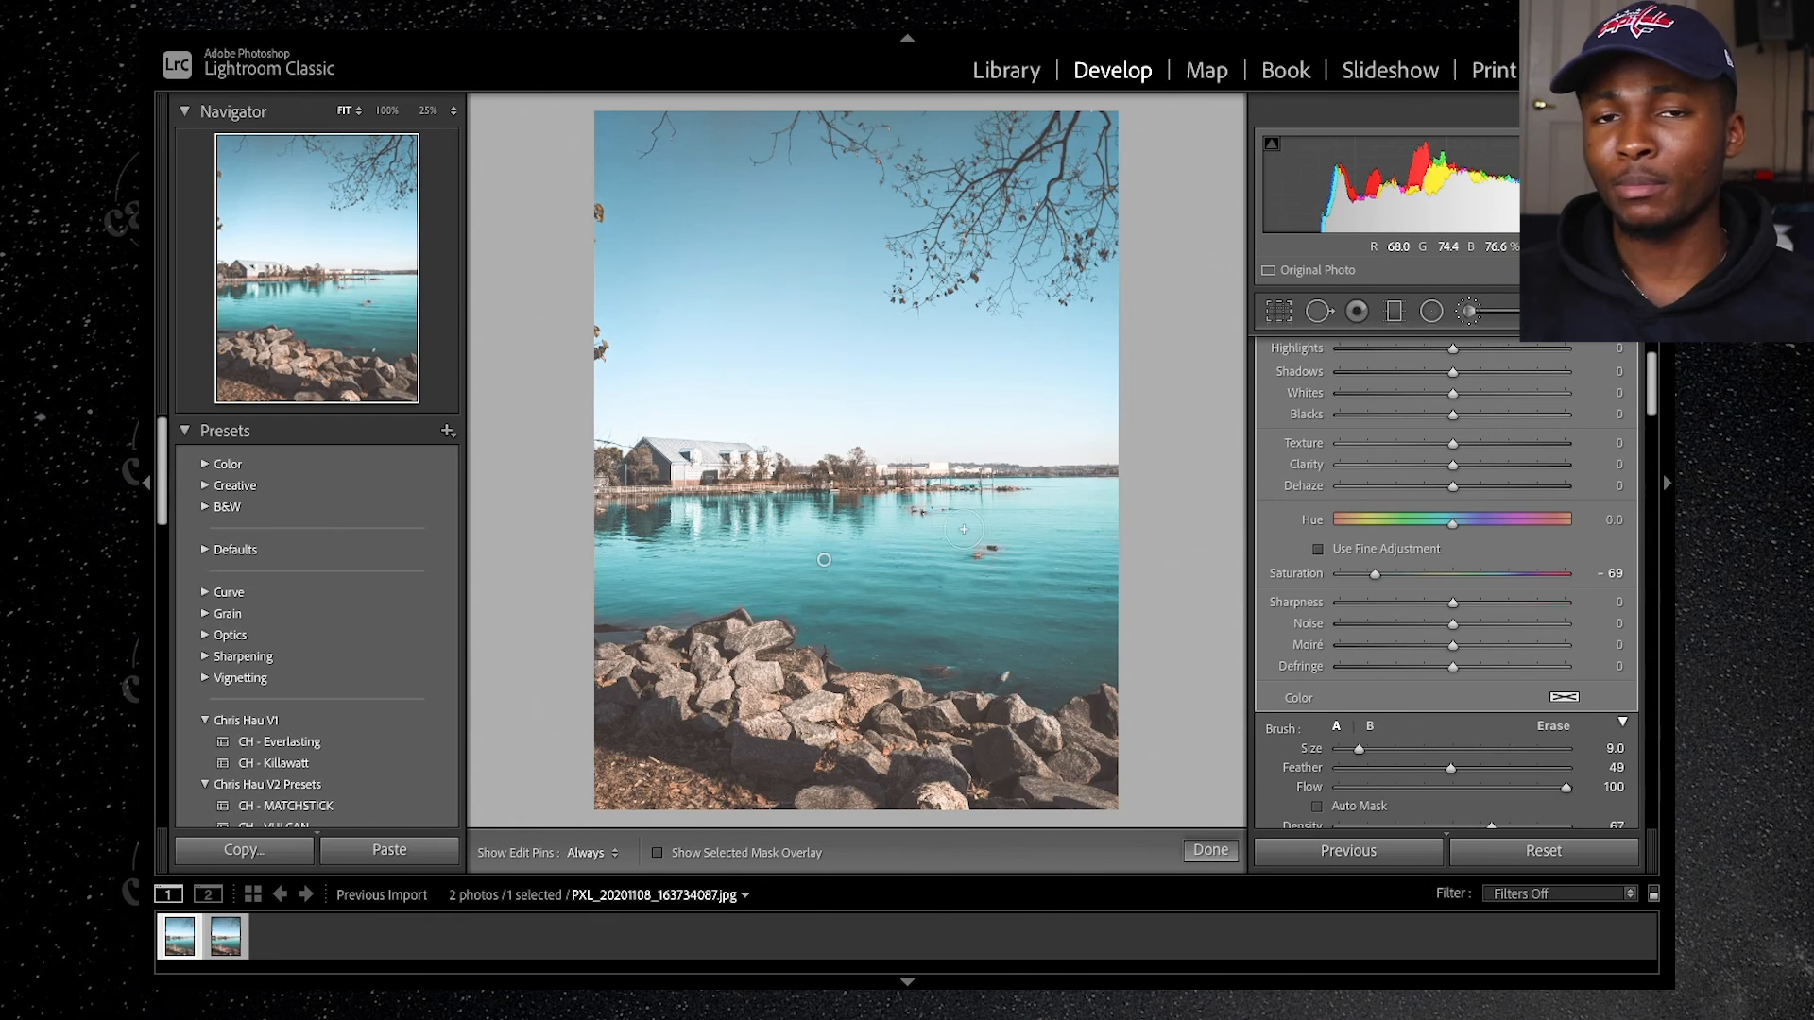
{"action": "key", "text": "h"}
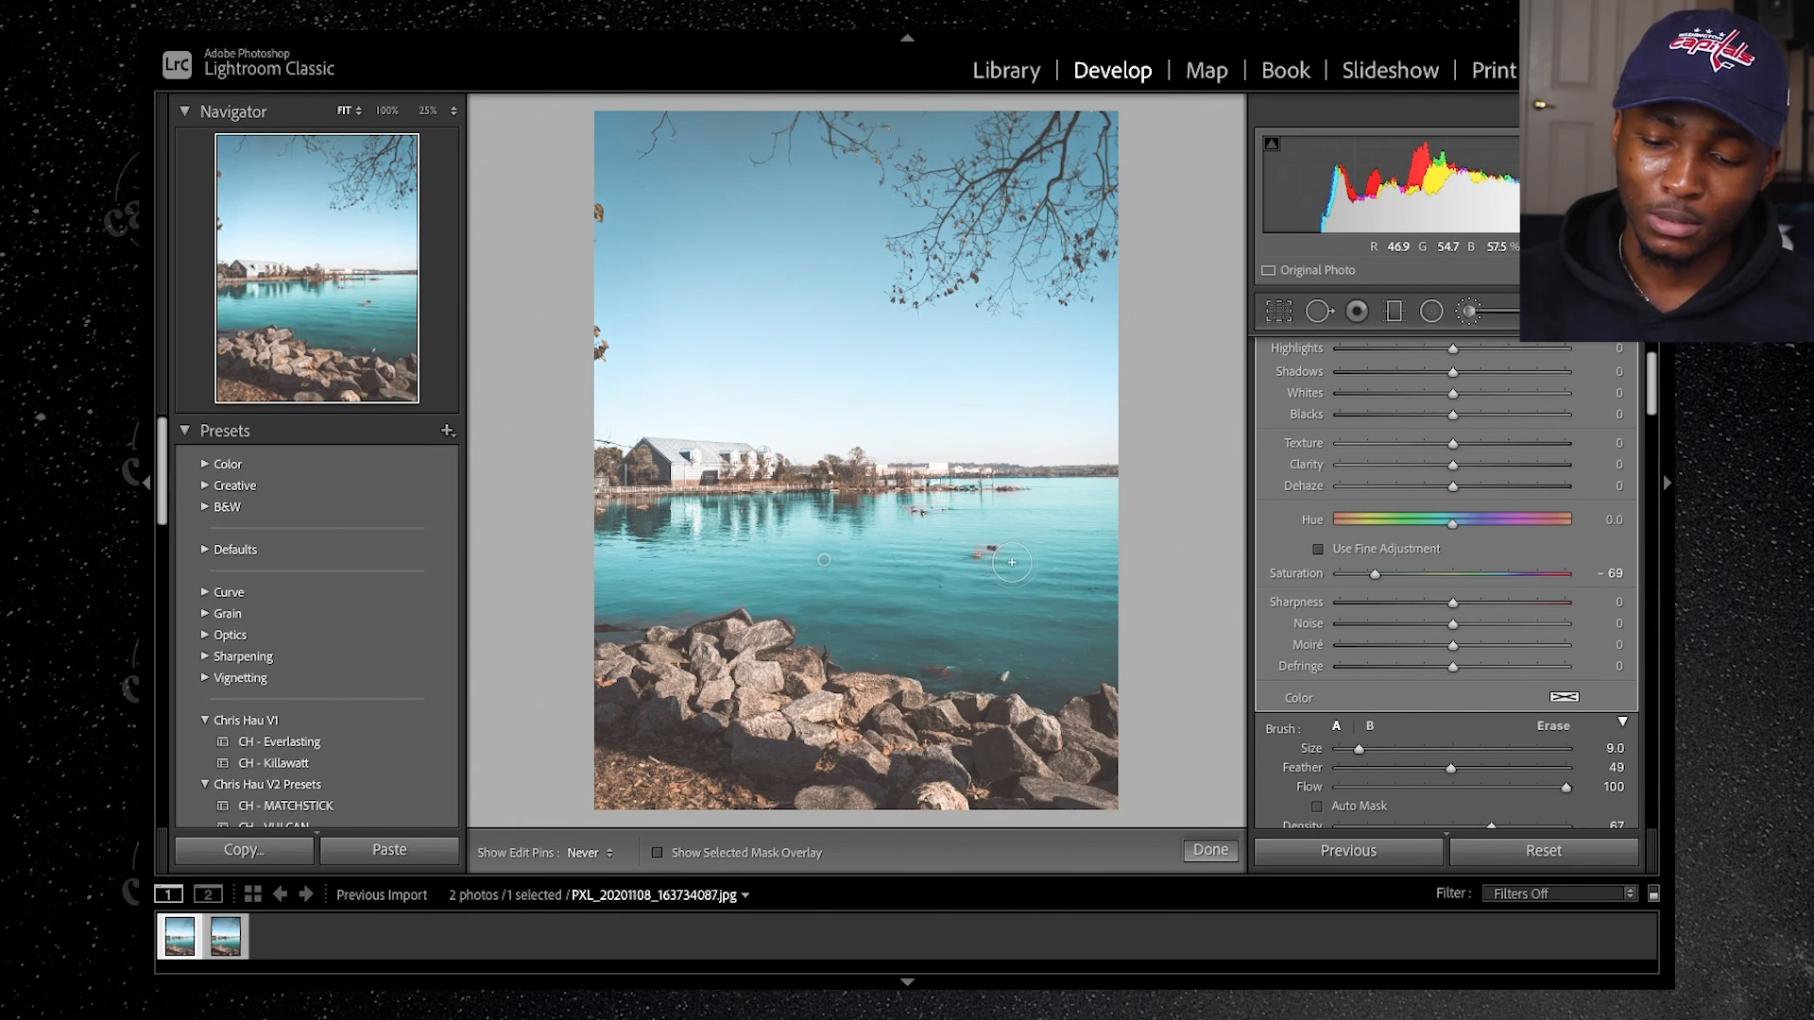
{"action": "key", "text": "h"}
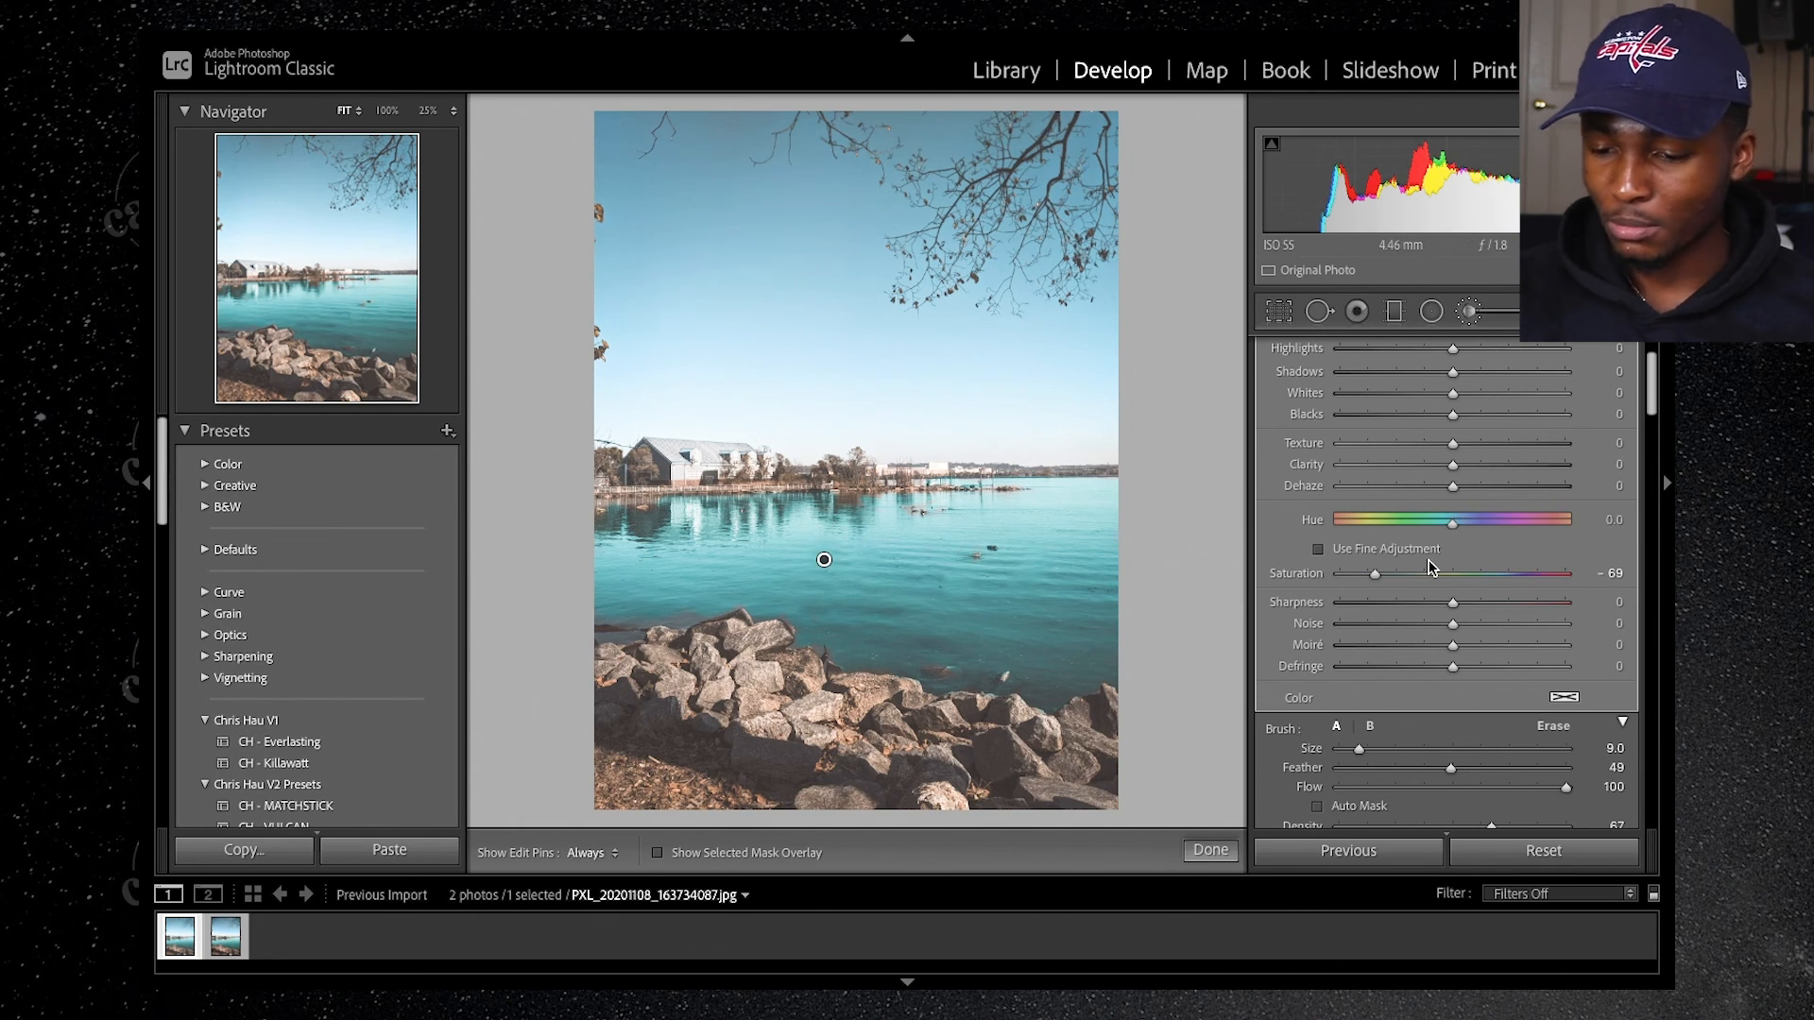
Step: Start a new adjustment brush mask with the temperature reset to 0
{"action": "scroll", "coordinate": [1481, 454], "scroll_direction": "up", "scroll_amount": 3}
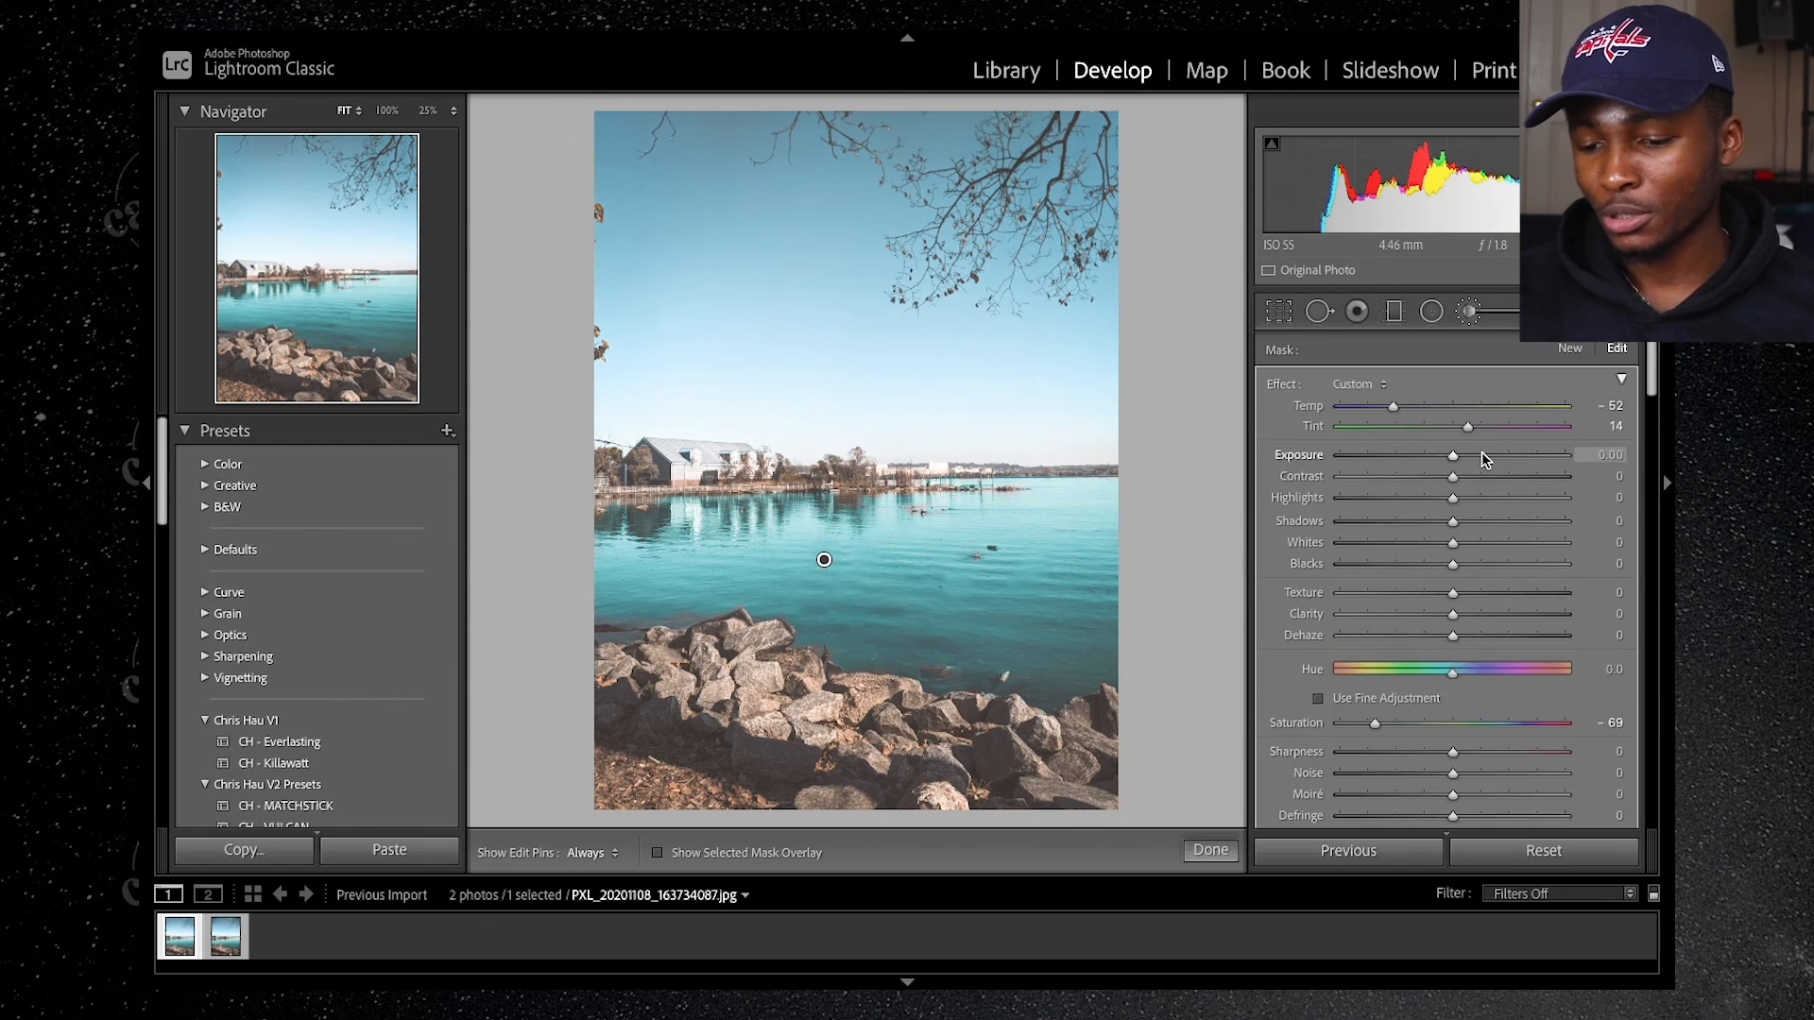
{"action": "left_click", "coordinate": [1570, 348]}
{"action": "scroll", "coordinate": [1325, 558], "scroll_direction": "down", "scroll_amount": 5}
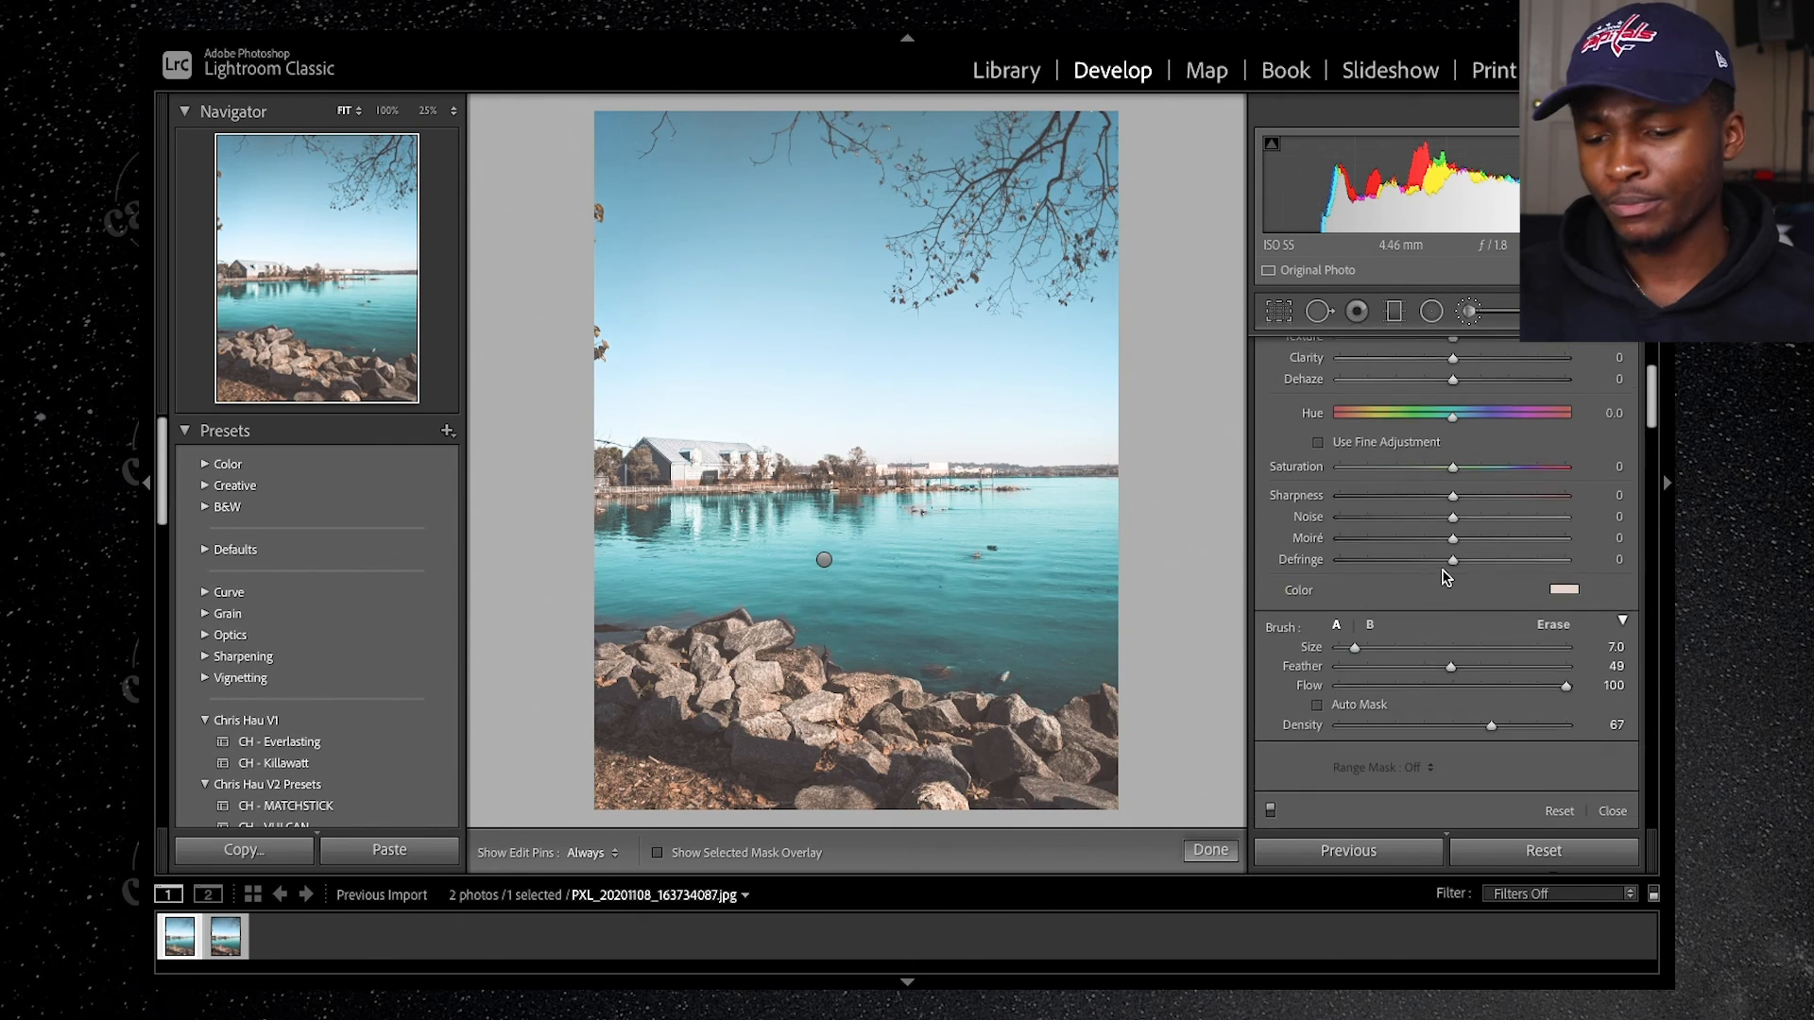
{"action": "scroll", "coordinate": [1443, 577], "scroll_direction": "up", "scroll_amount": 5}
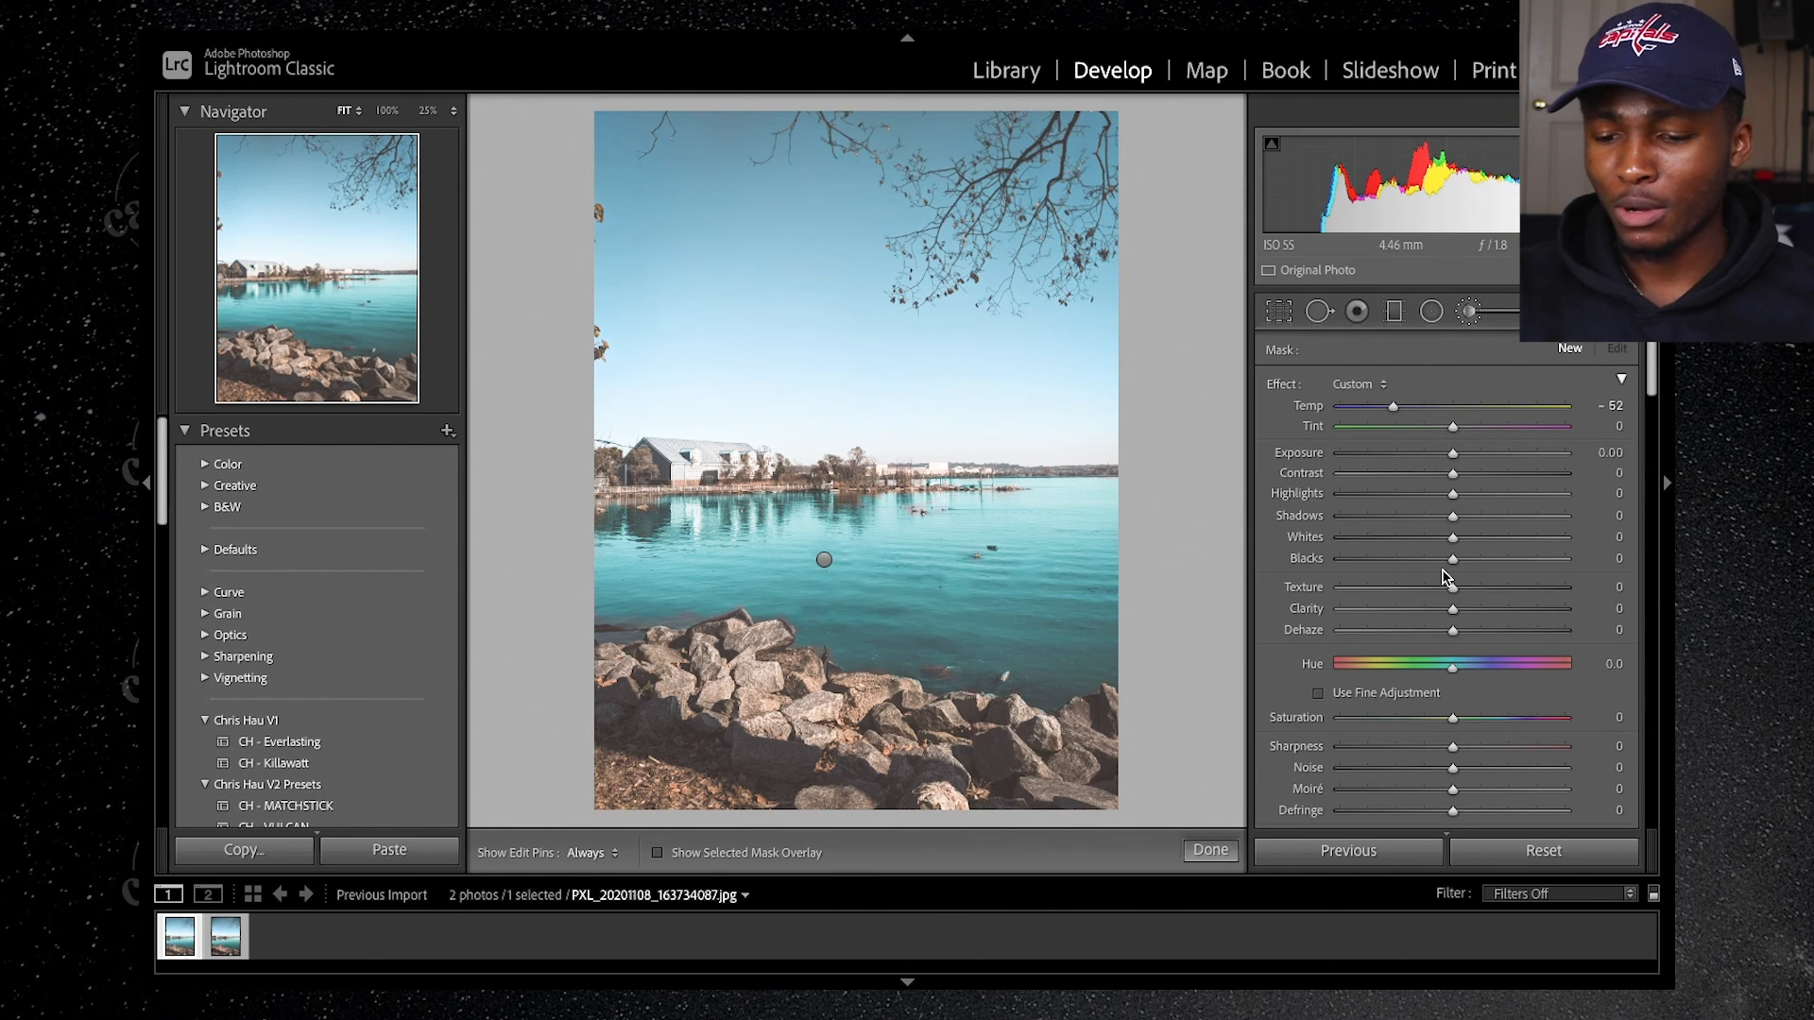
{"action": "double_click", "coordinate": [1391, 408]}
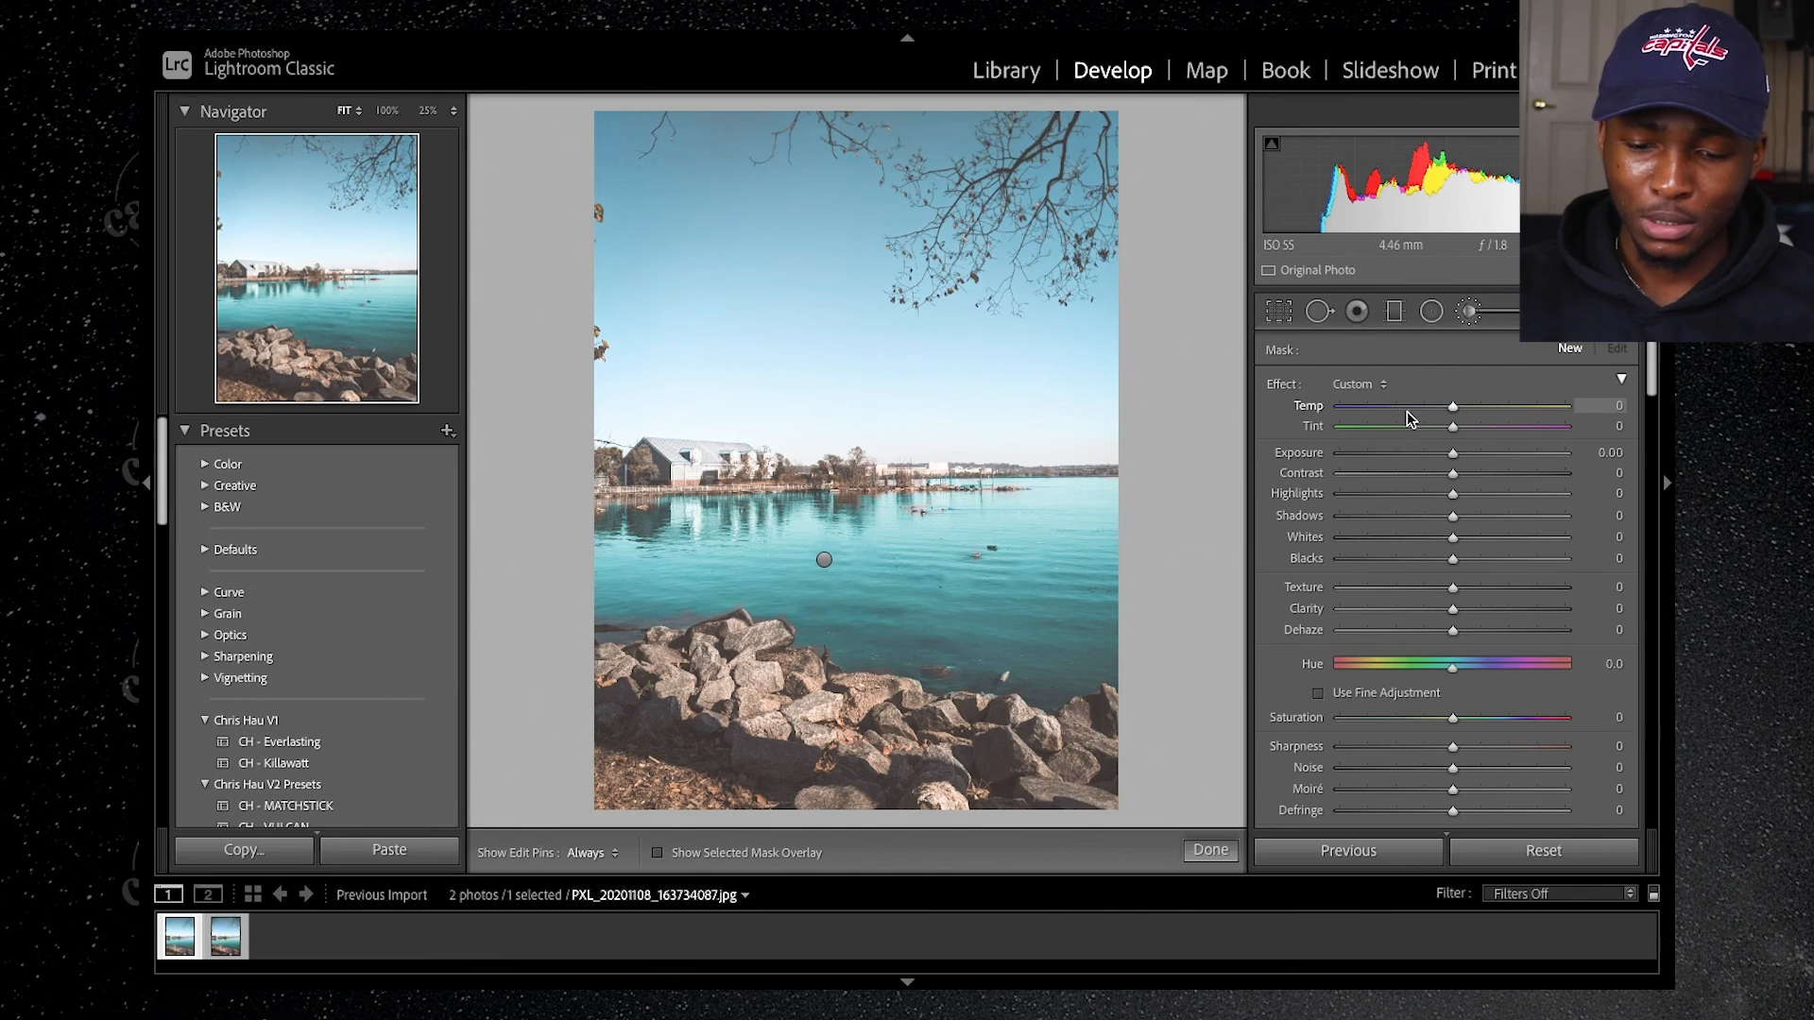
Step: Paint the new mask over the building and tree reflections along the far shore, with Clarity set to 53
{"action": "key", "text": "h"}
{"action": "left_click_drag", "start_coordinate": [662, 525], "coordinate": [779, 512]}
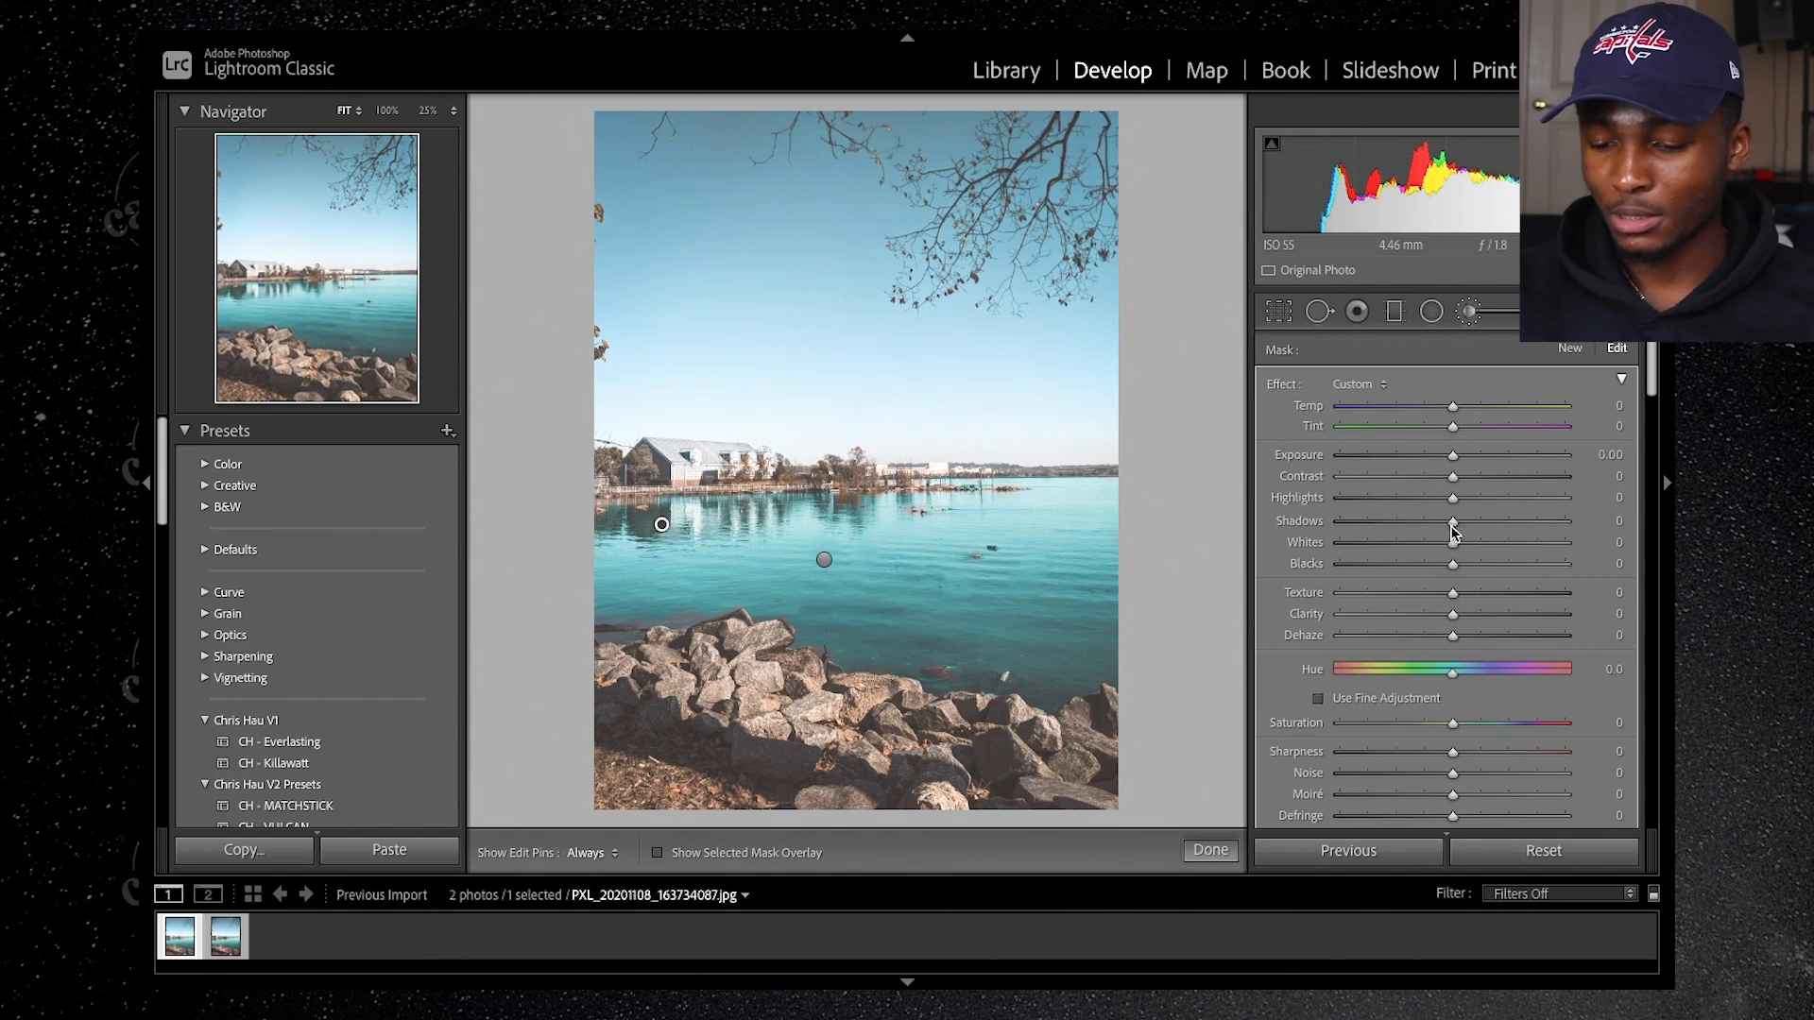
{"action": "left_click_drag", "start_coordinate": [1455, 615], "coordinate": [1504, 616]}
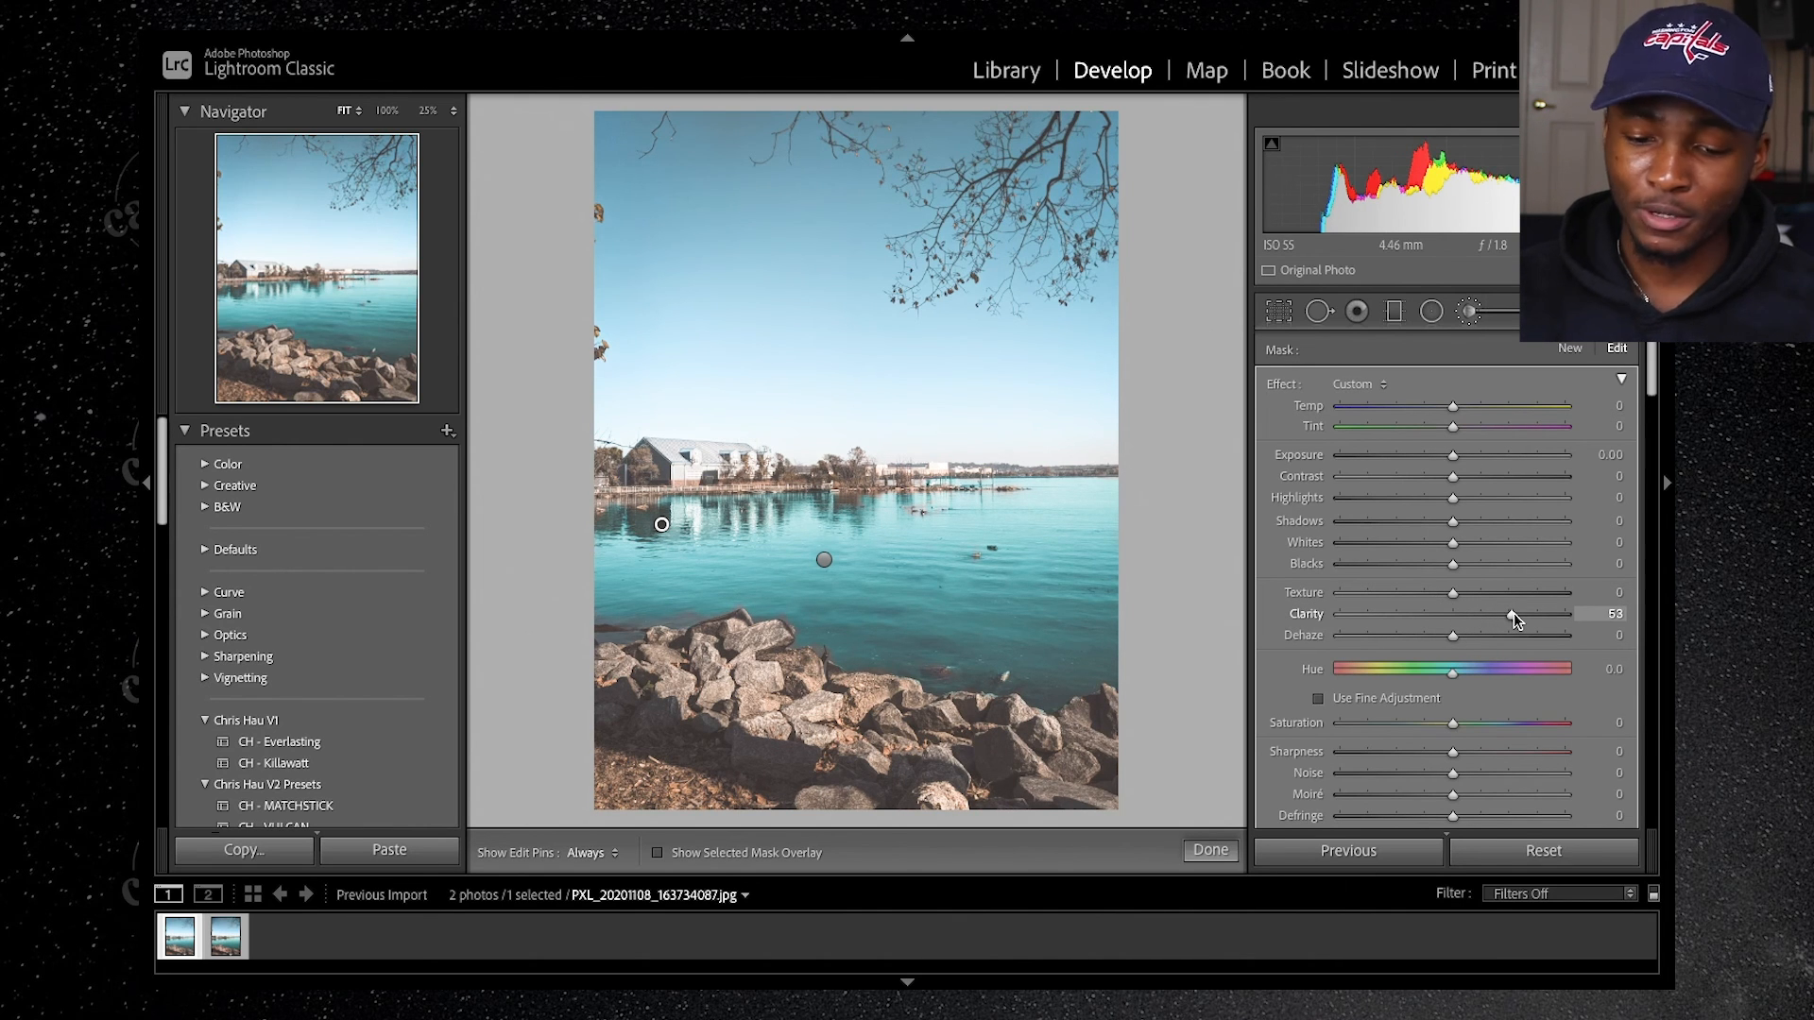
{"action": "mouse_move", "coordinate": [729, 520]}
{"action": "left_mouse_down"}
{"action": "mouse_move", "coordinate": [770, 516]}
{"action": "mouse_move", "coordinate": [707, 522]}
{"action": "left_mouse_up"}
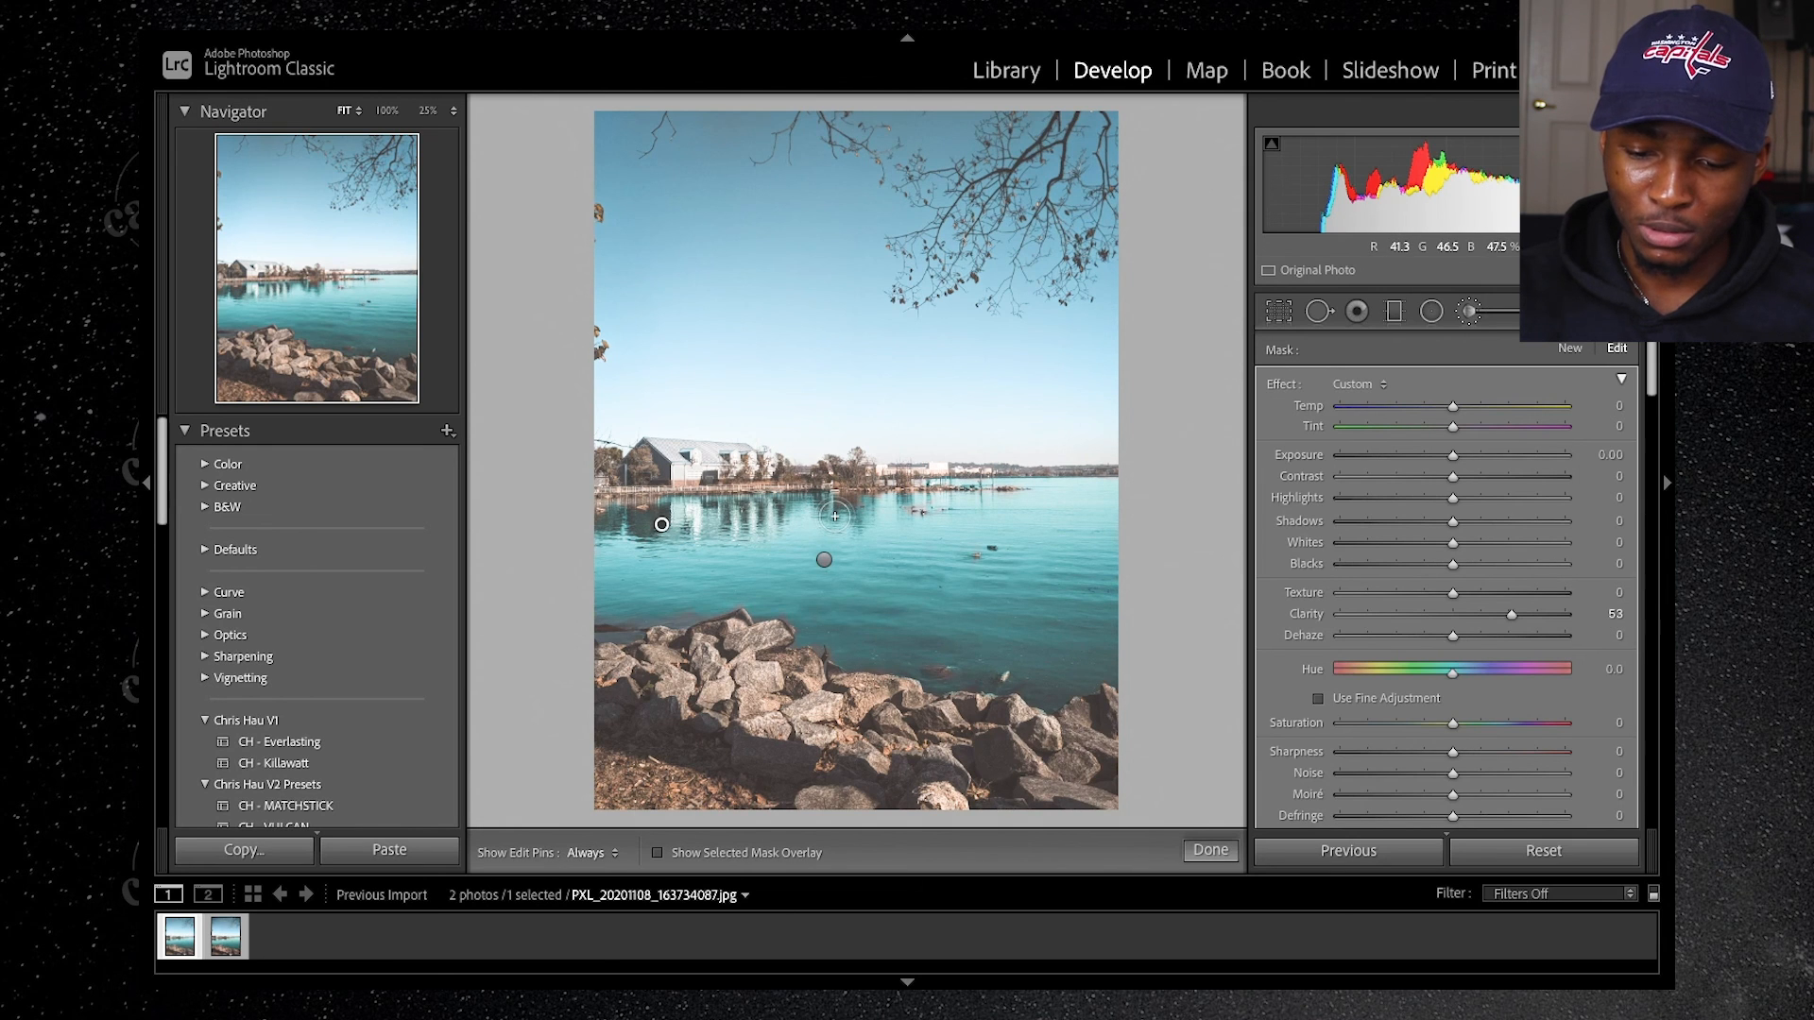
{"action": "left_click_drag", "start_coordinate": [871, 514], "coordinate": [845, 503]}
{"action": "mouse_move", "coordinate": [661, 517]}
{"action": "left_mouse_down"}
{"action": "mouse_move", "coordinate": [624, 518]}
{"action": "mouse_move", "coordinate": [662, 516]}
{"action": "left_mouse_up"}
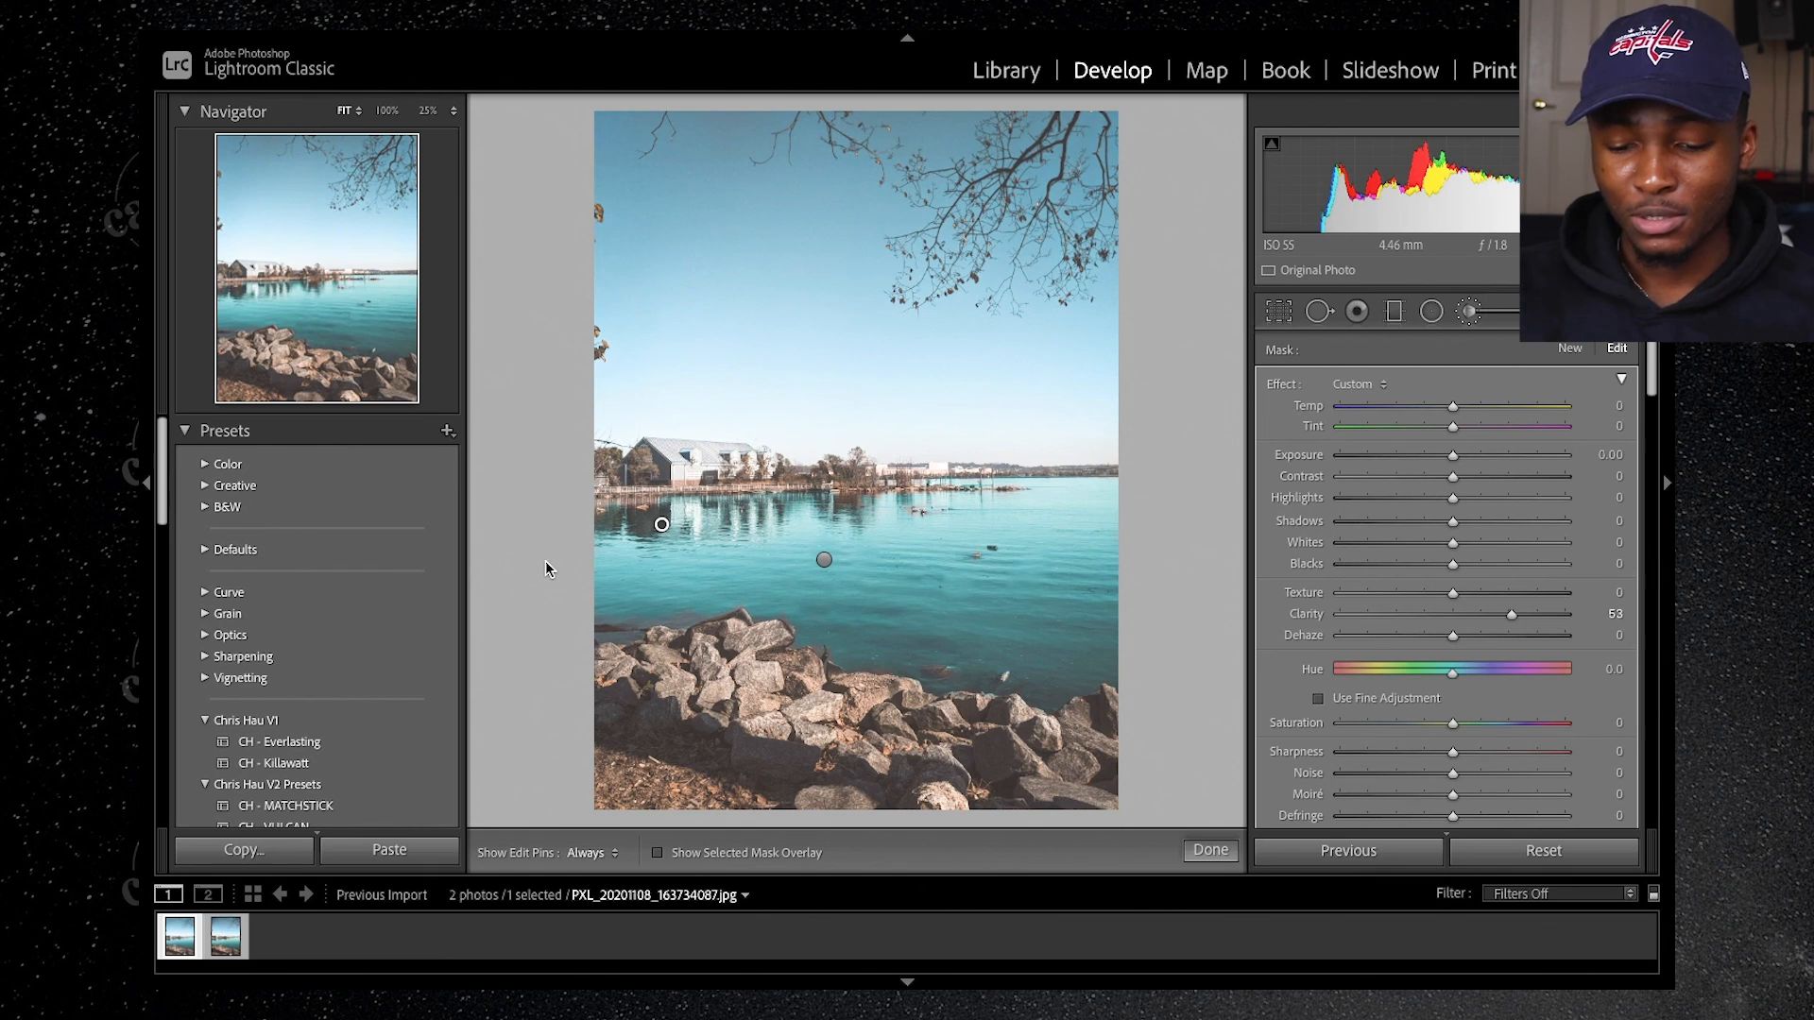
Step: Compare the edited photo with its unedited version several times and open the reference photo PSX_20210106_164155.jpg
{"action": "key", "text": "backslash"}
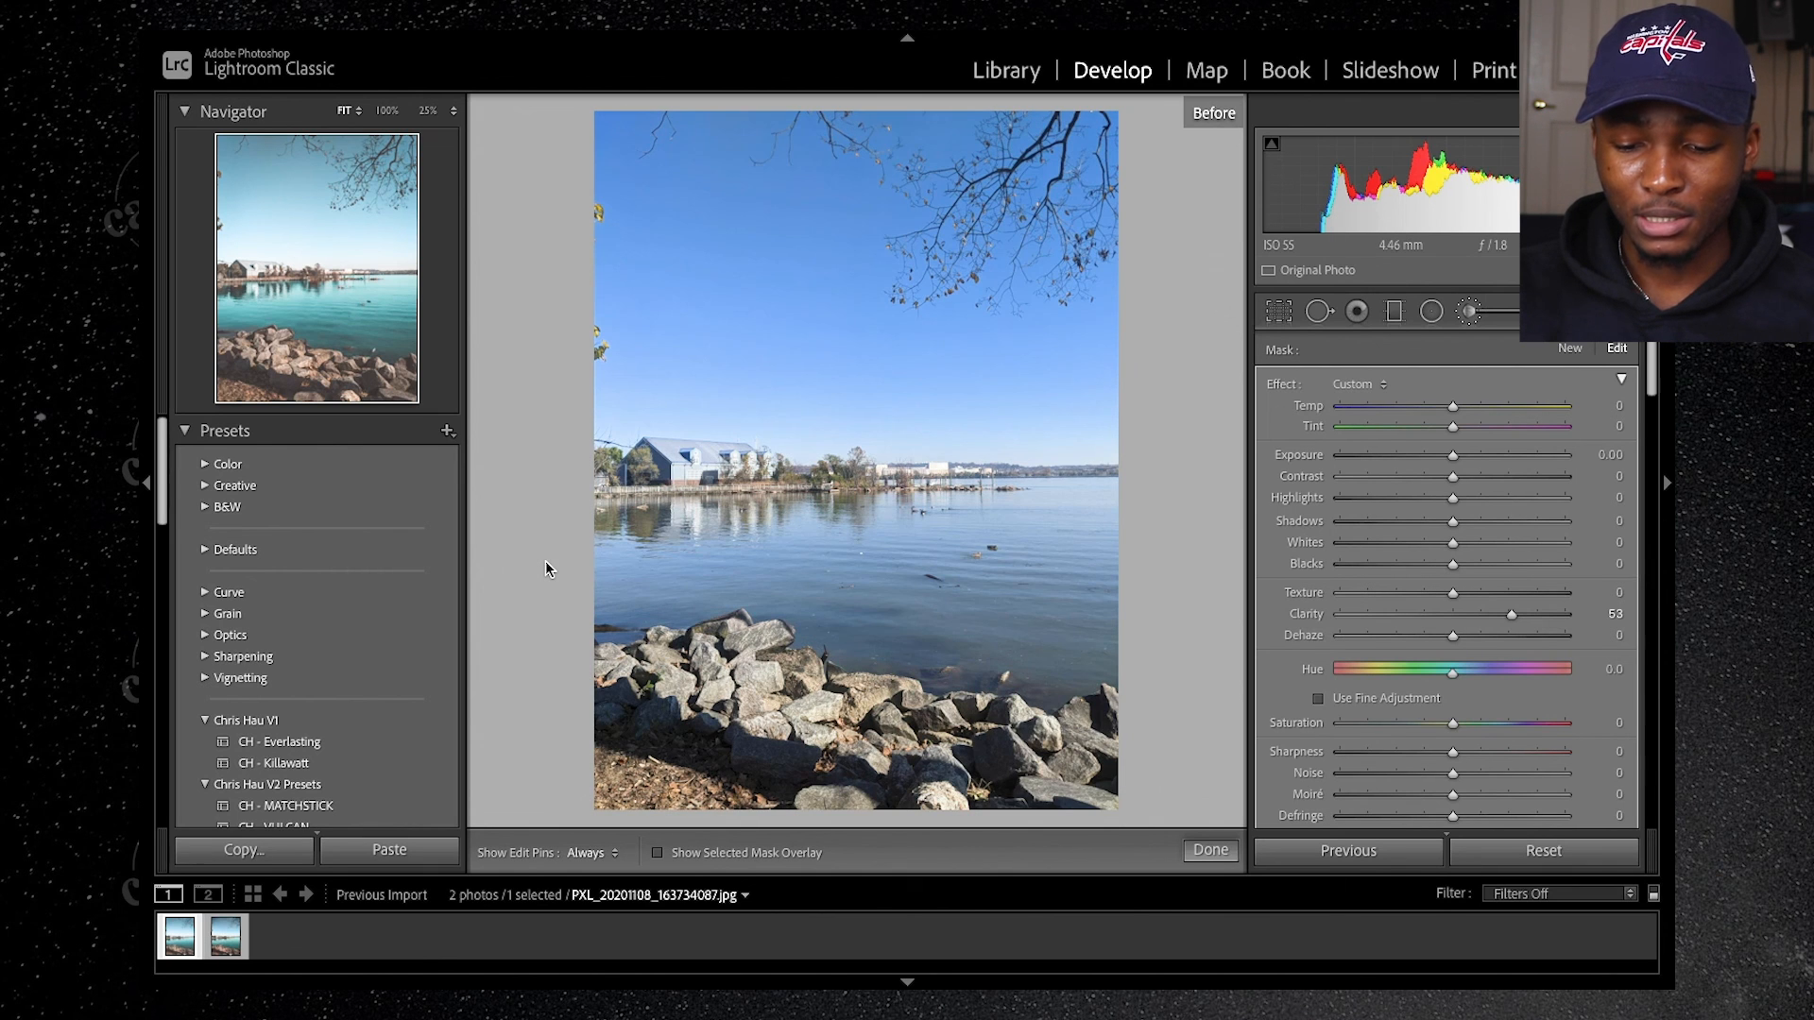
{"action": "key", "text": "backslash"}
{"action": "key", "text": "backslash"}
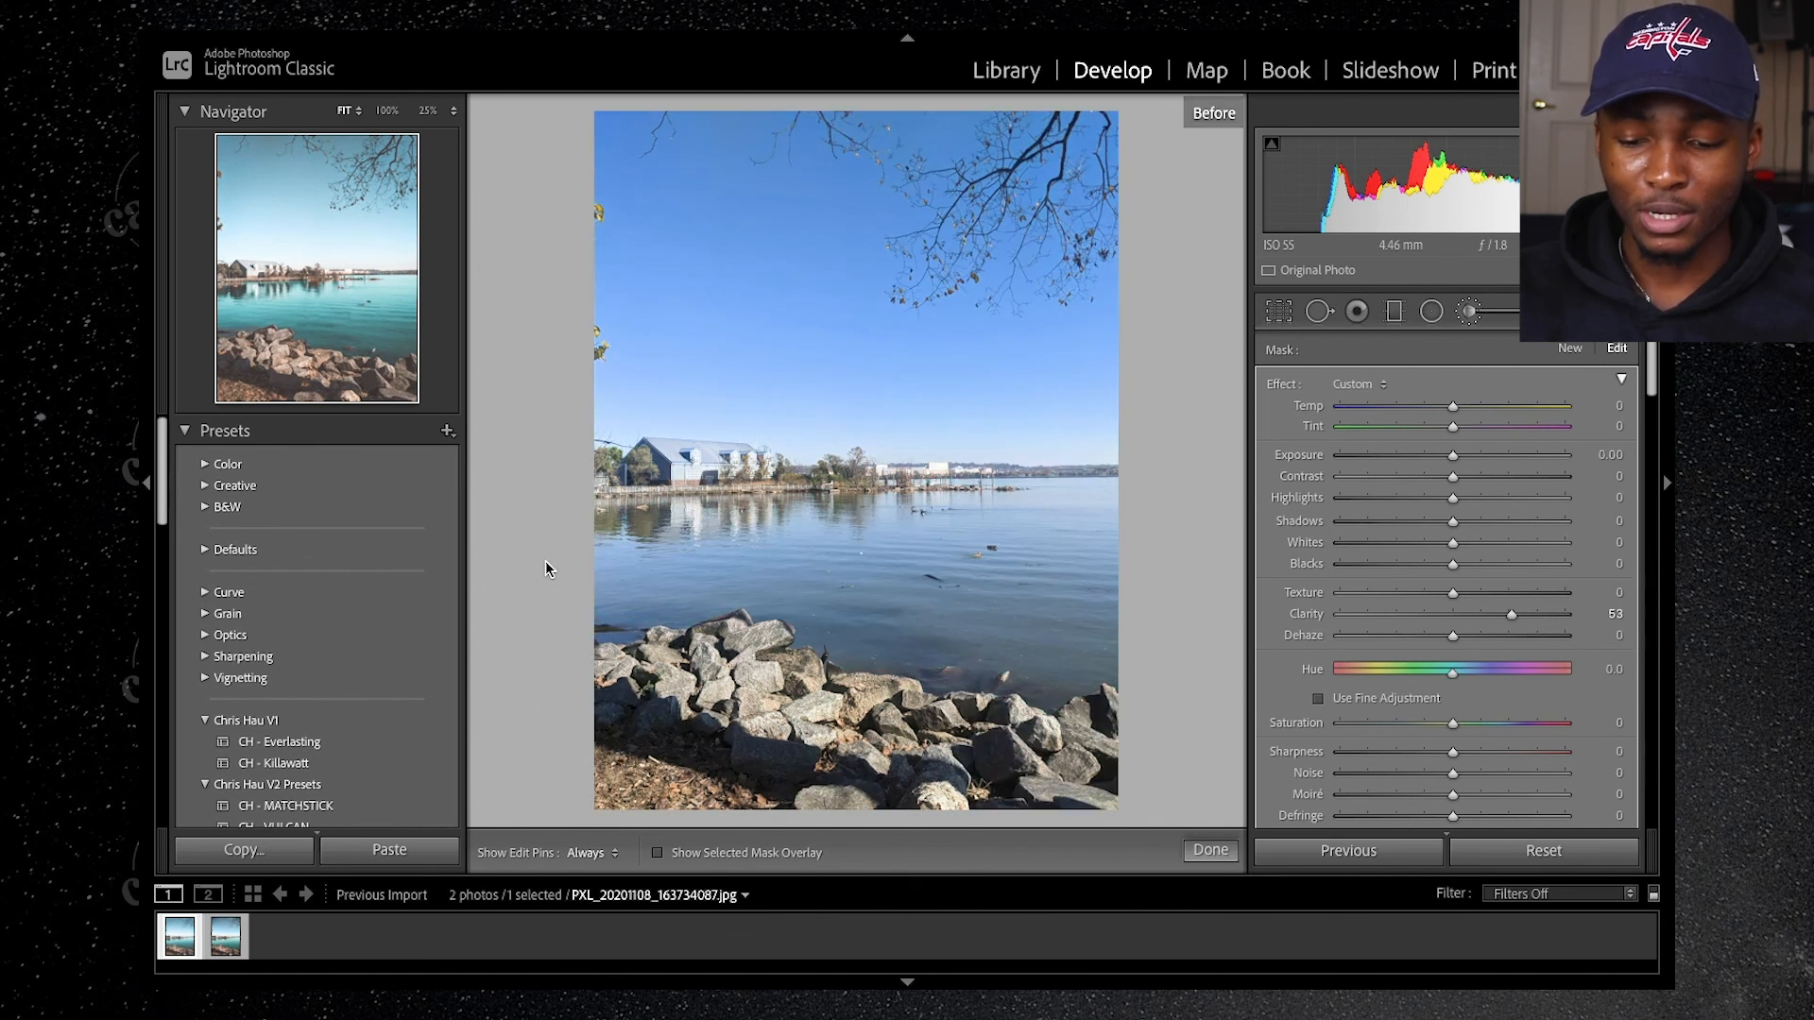
{"action": "key", "text": "backslash"}
{"action": "key", "text": "backslash"}
{"action": "key", "text": "backslash"}
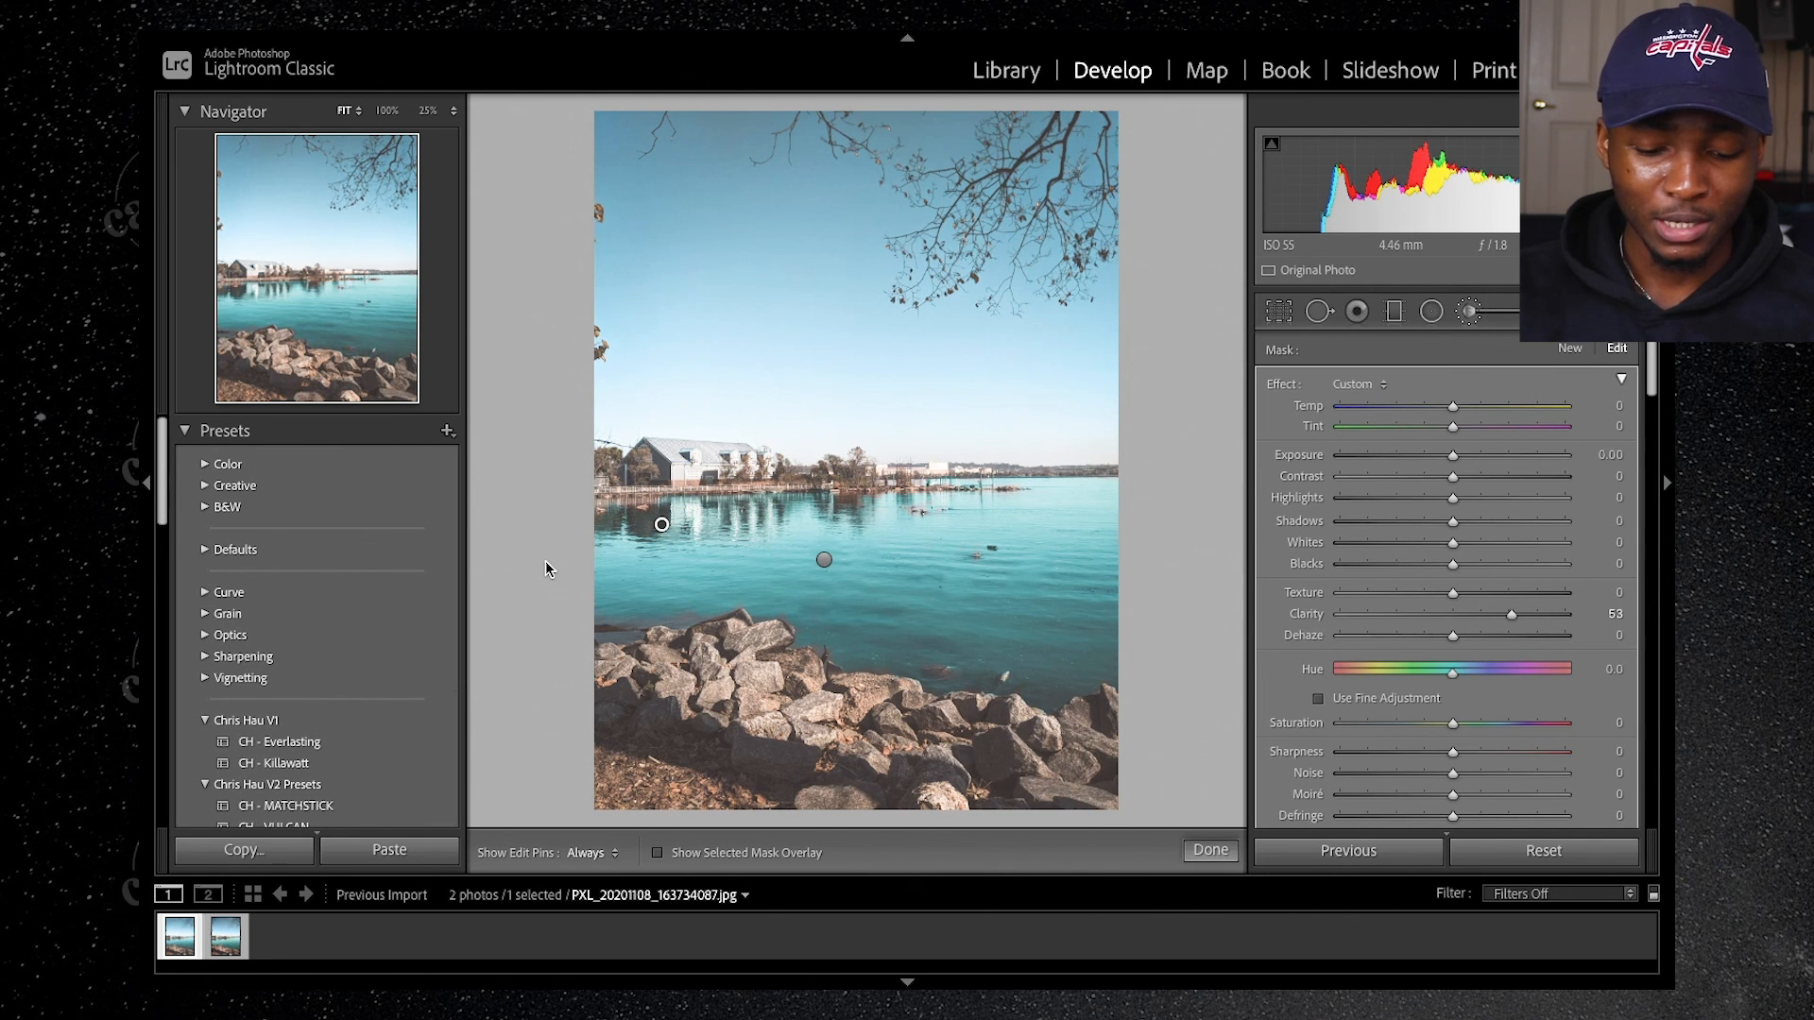
{"action": "left_click", "coordinate": [238, 939]}
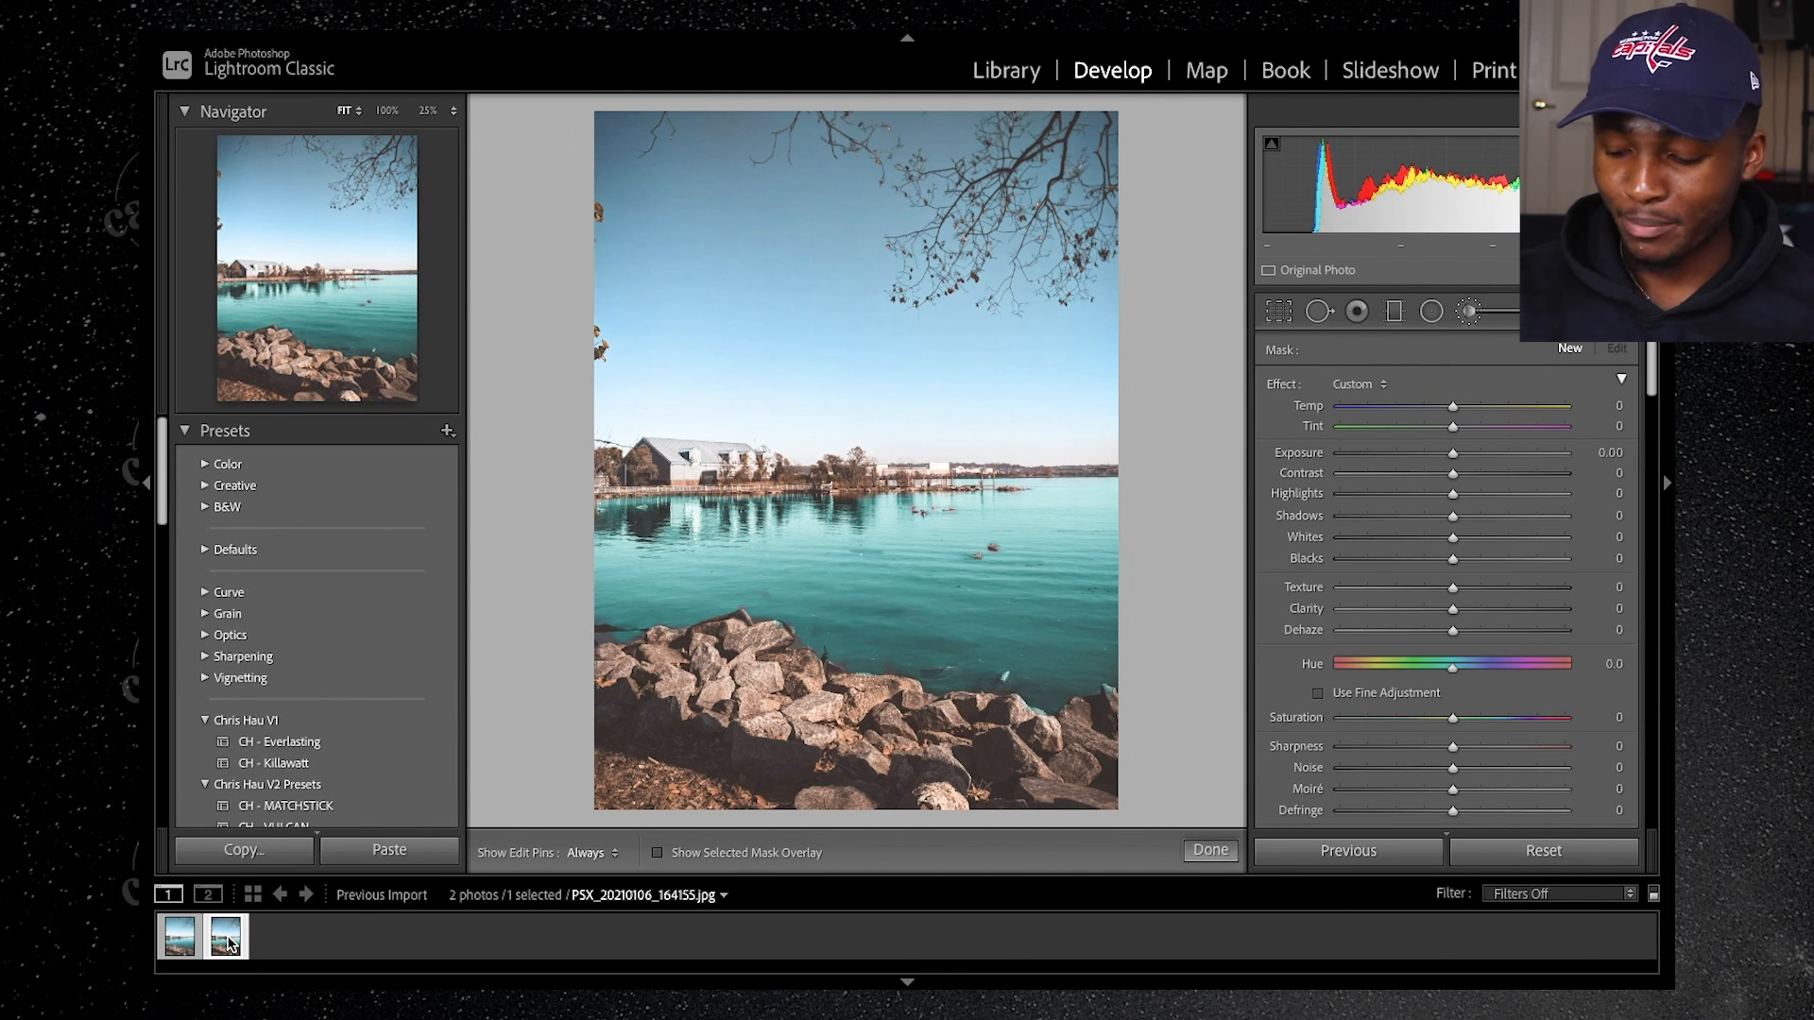